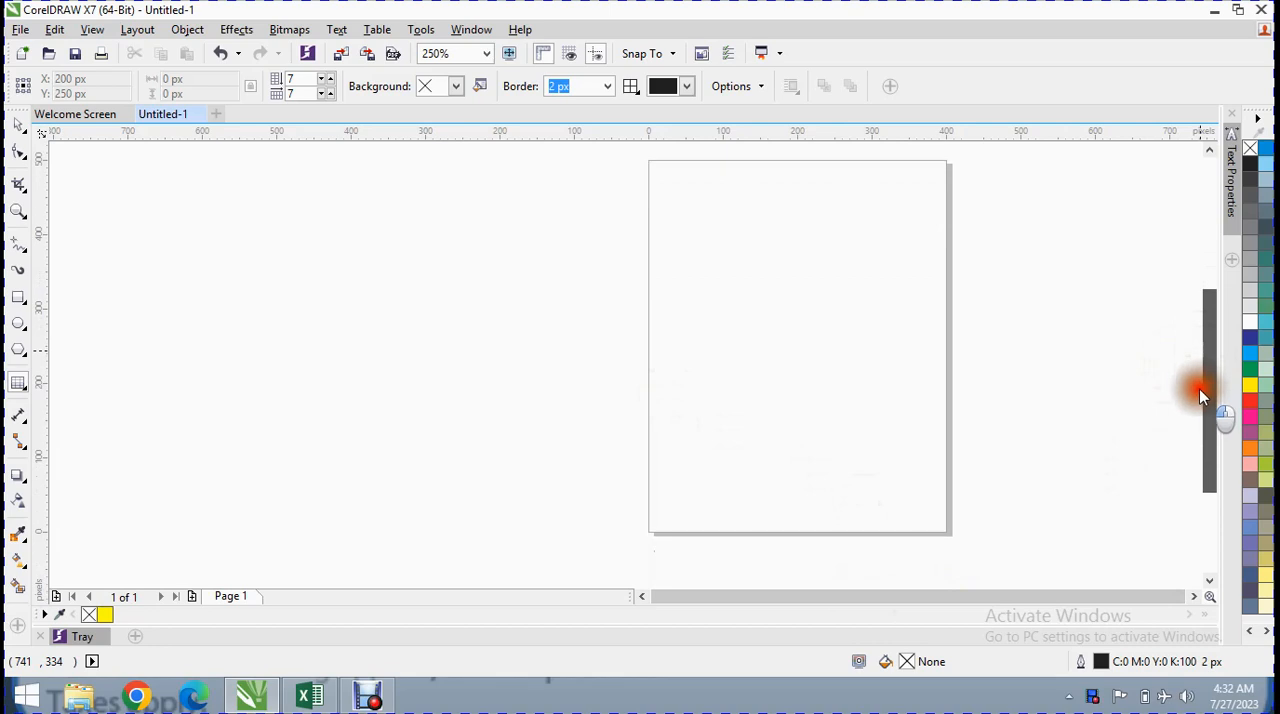
# Create a new table with 4 rows and 4 columns, 600 px high and 300 px wide
pyautogui.click(378, 30)
pyautogui.click(392, 49)
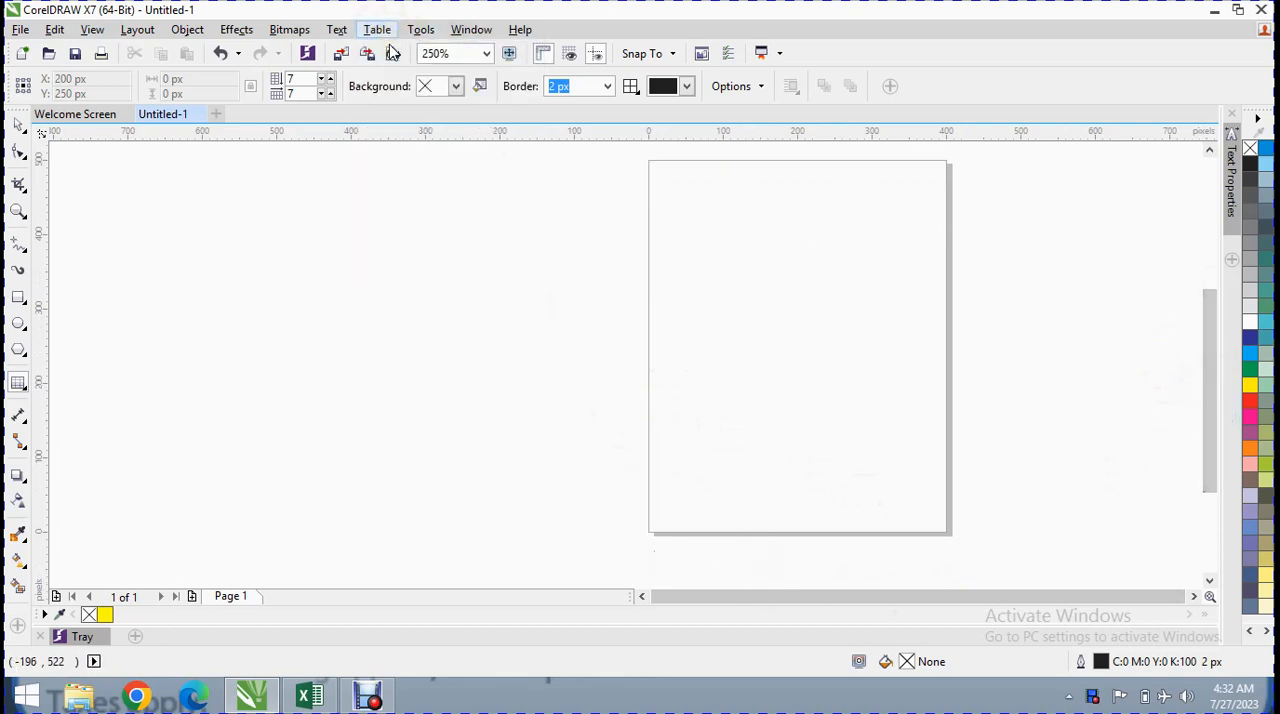
pyautogui.moveTo(690, 272); pyautogui.dragTo(452, 172)
pyautogui.click(510, 207)
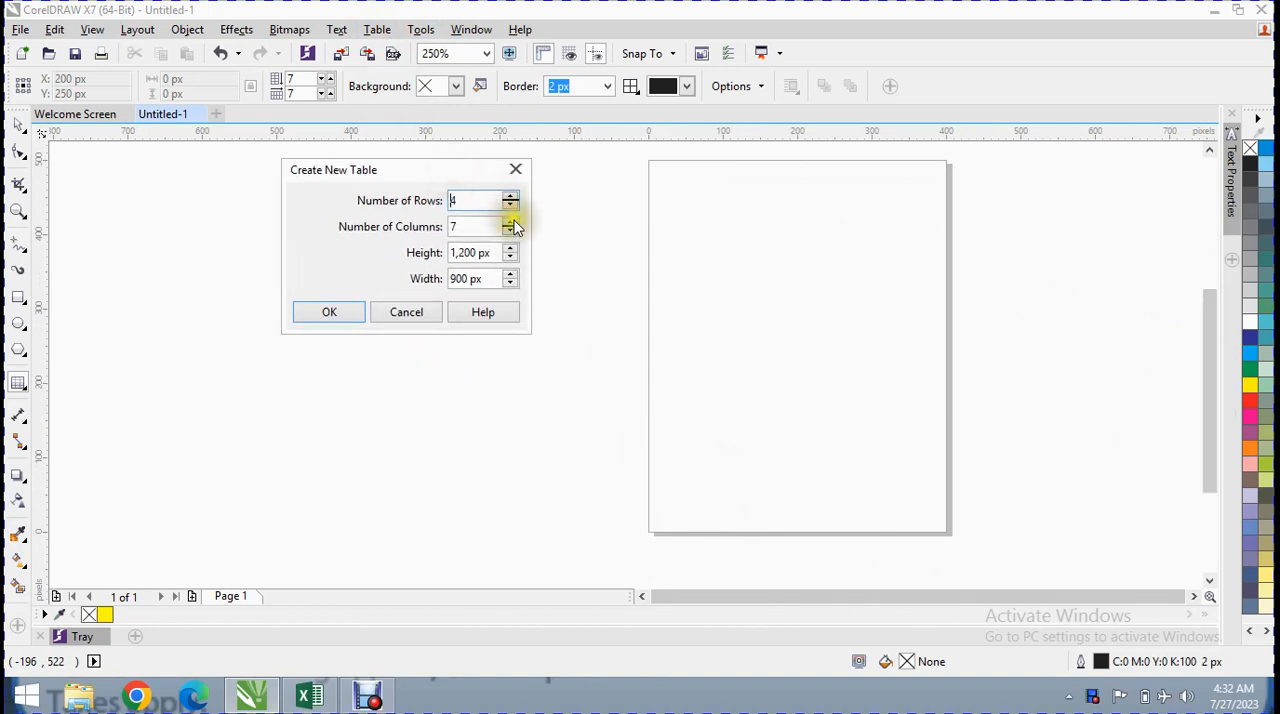
pyautogui.click(511, 232)
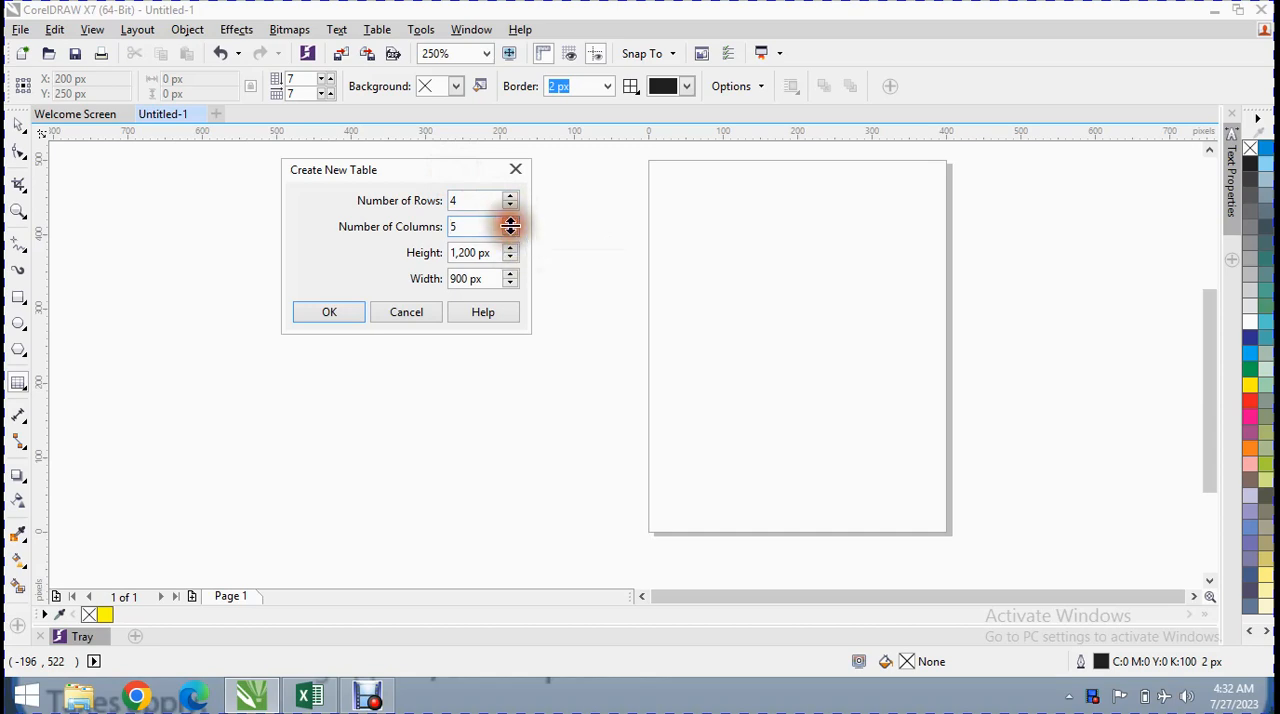
pyautogui.click(510, 232)
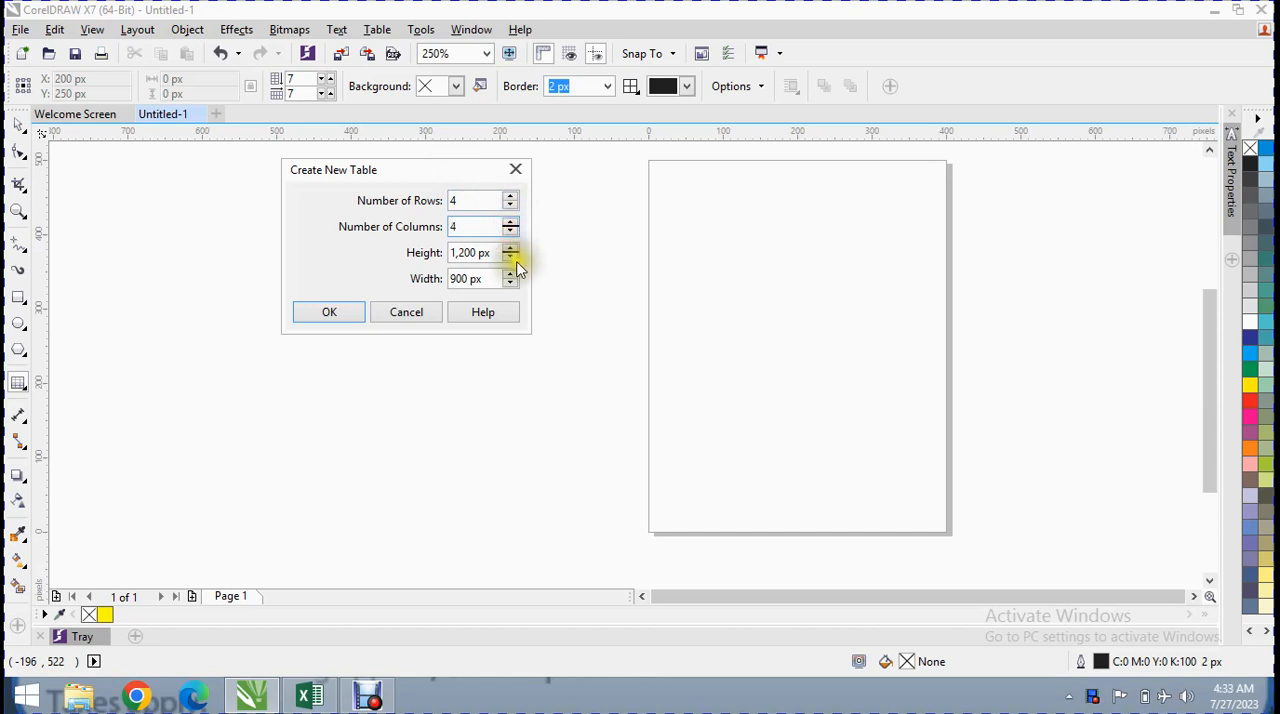
pyautogui.moveTo(491, 254); pyautogui.dragTo(369, 248)
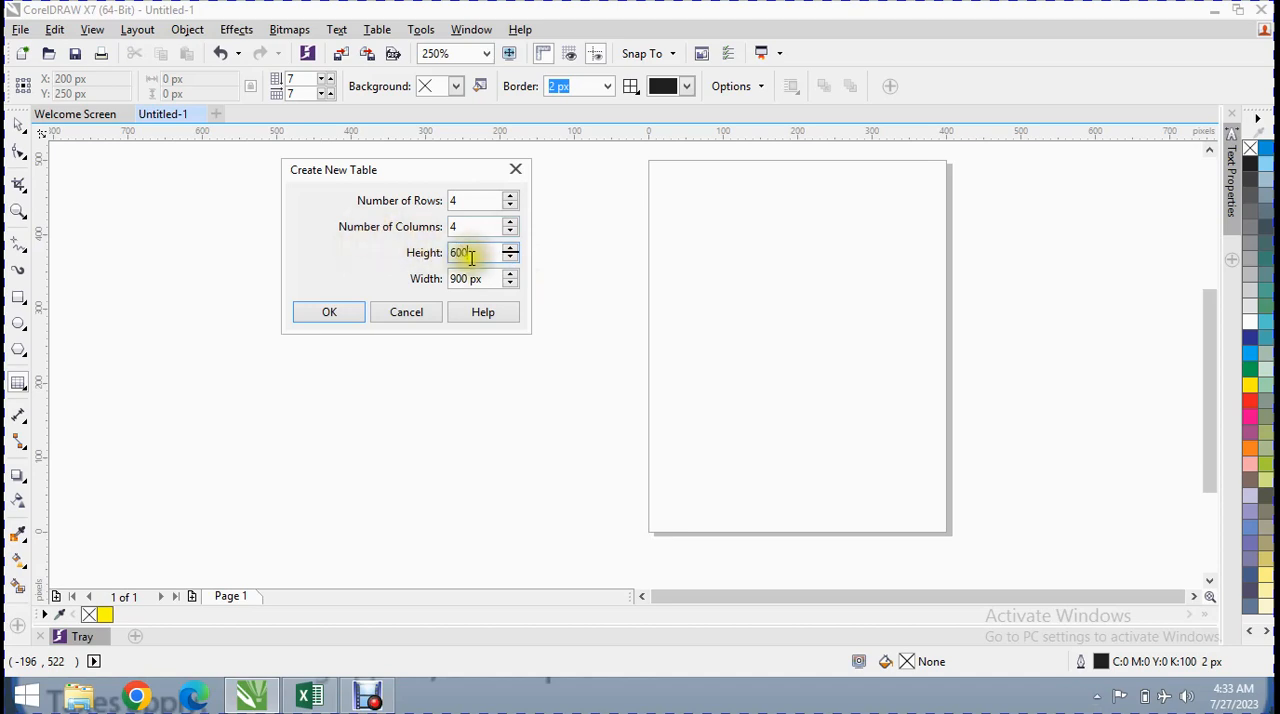
pyautogui.moveTo(489, 277); pyautogui.dragTo(324, 280)
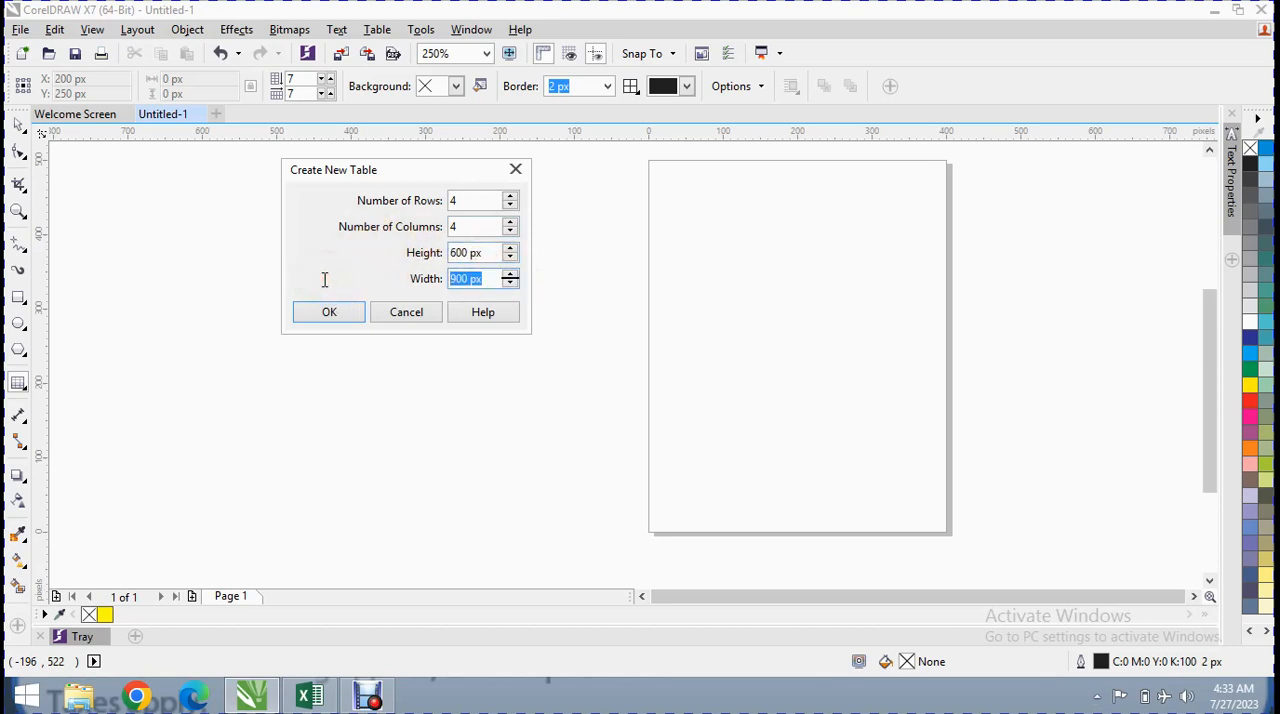
pyautogui.write('300')
pyautogui.click(330, 311)
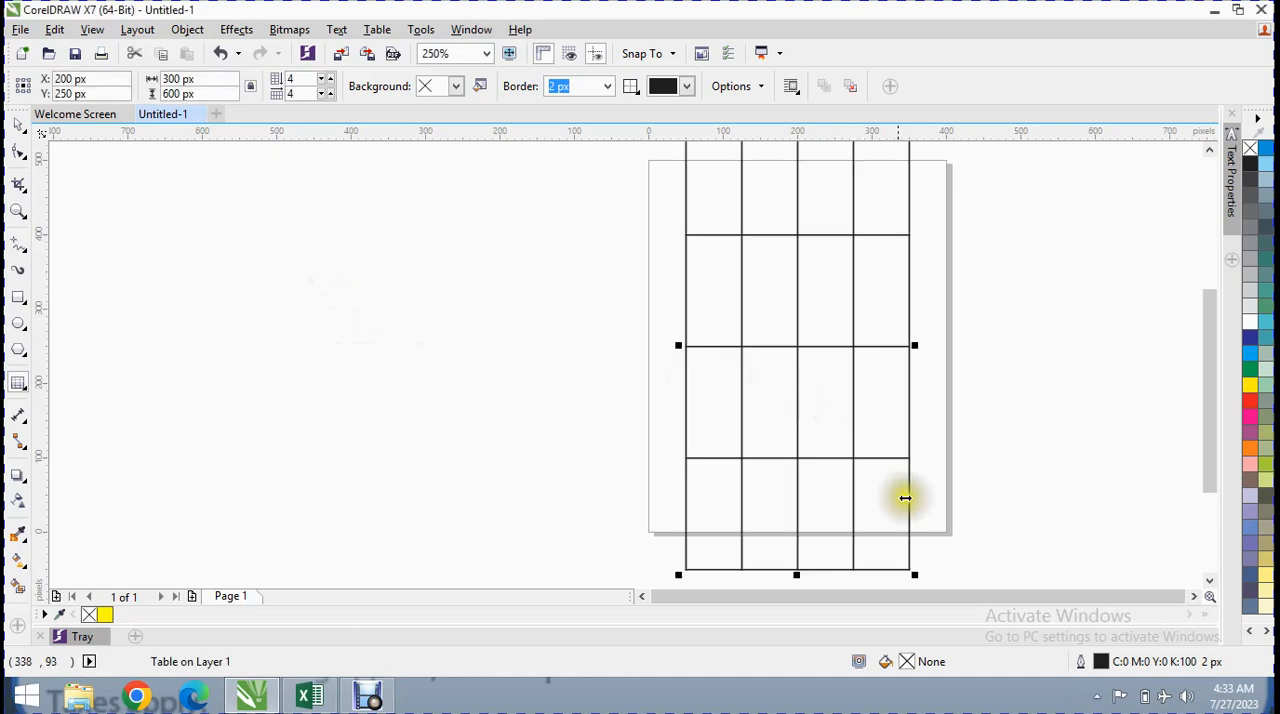
# Move the table toward the left of the page and resize it to about 603 px wide and 330 px high
pyautogui.moveTo(798, 574); pyautogui.dragTo(793, 327)
pyautogui.moveTo(797, 222); pyautogui.dragTo(481, 314)
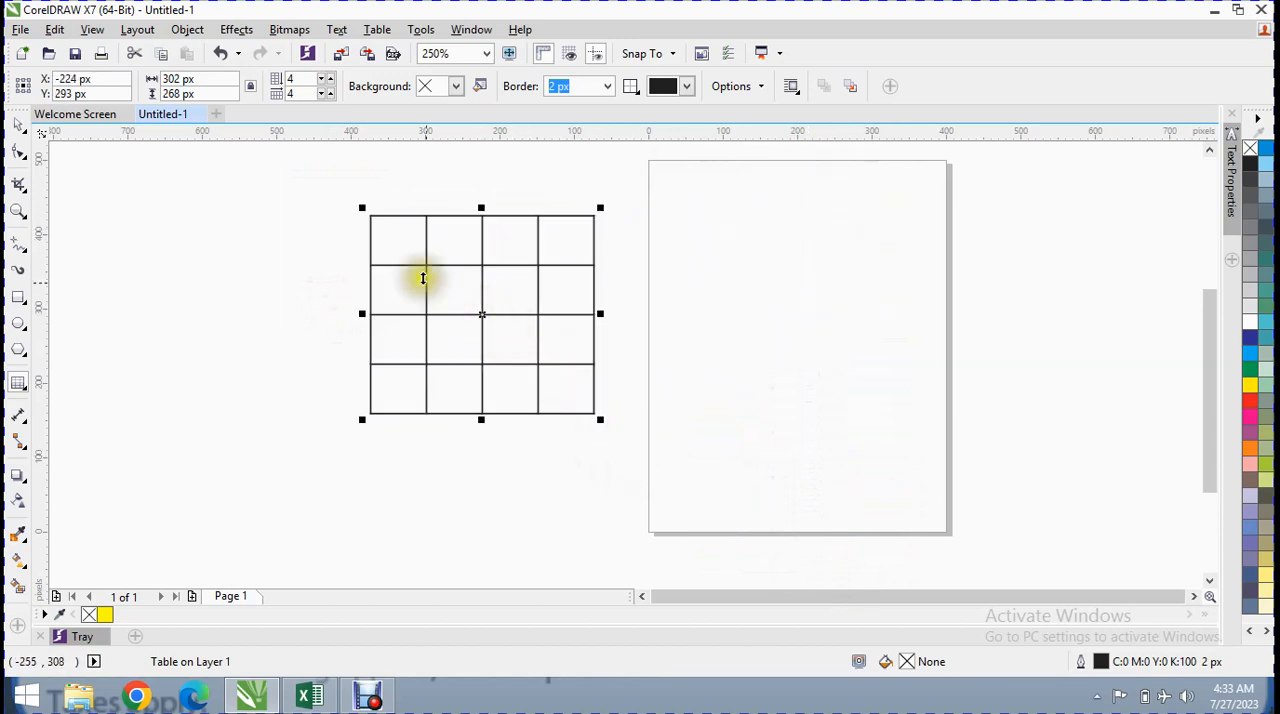
pyautogui.click(383, 231)
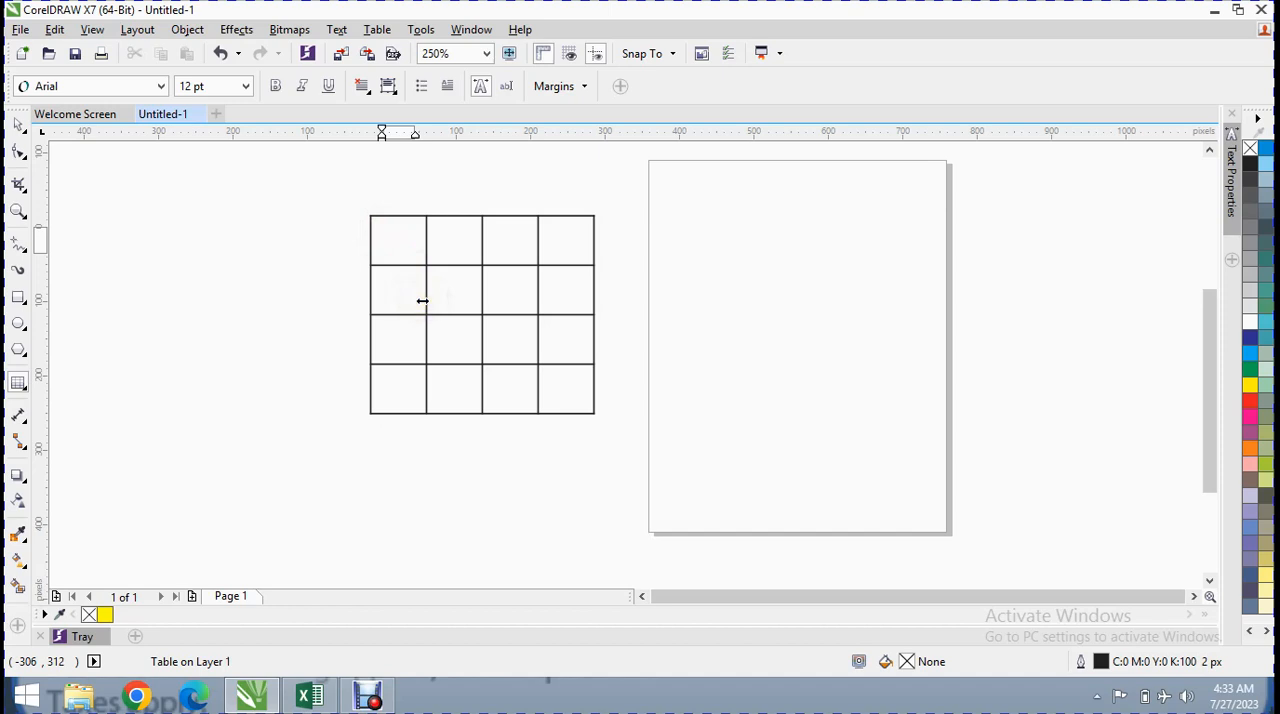
pyautogui.click(580, 387)
pyautogui.moveTo(602, 421); pyautogui.dragTo(846, 466)
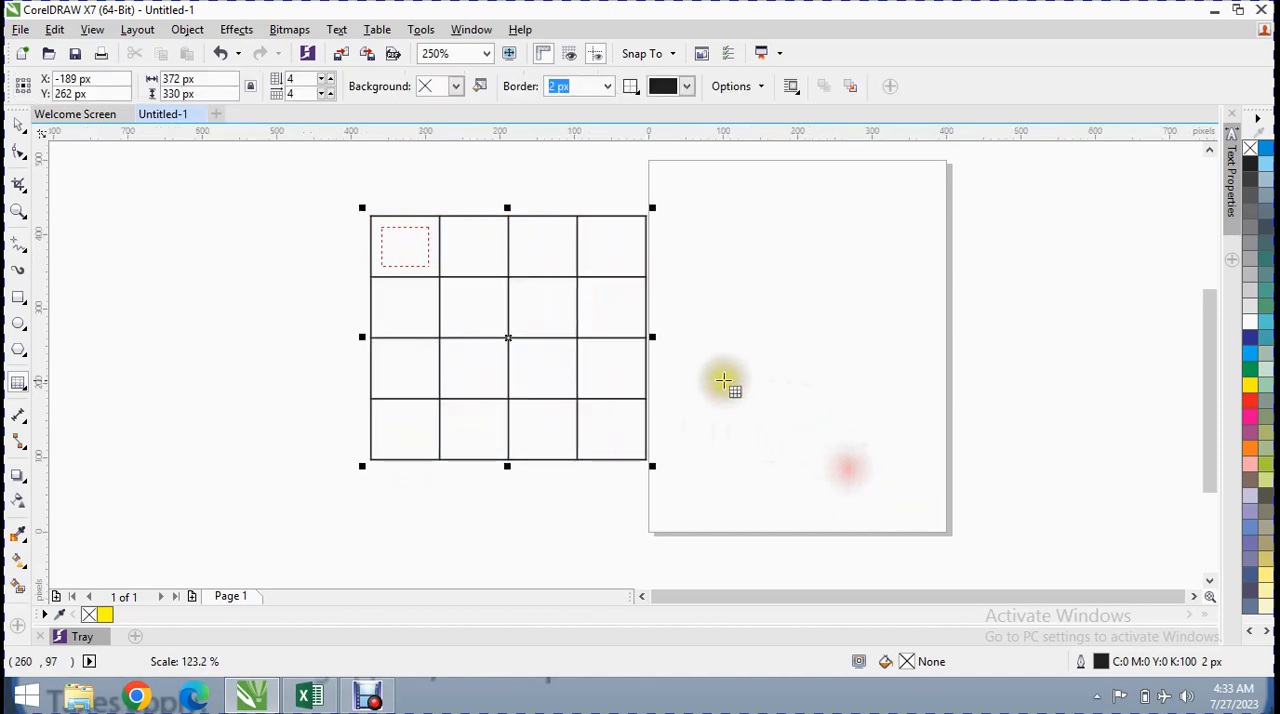
pyautogui.moveTo(657, 337); pyautogui.dragTo(838, 374)
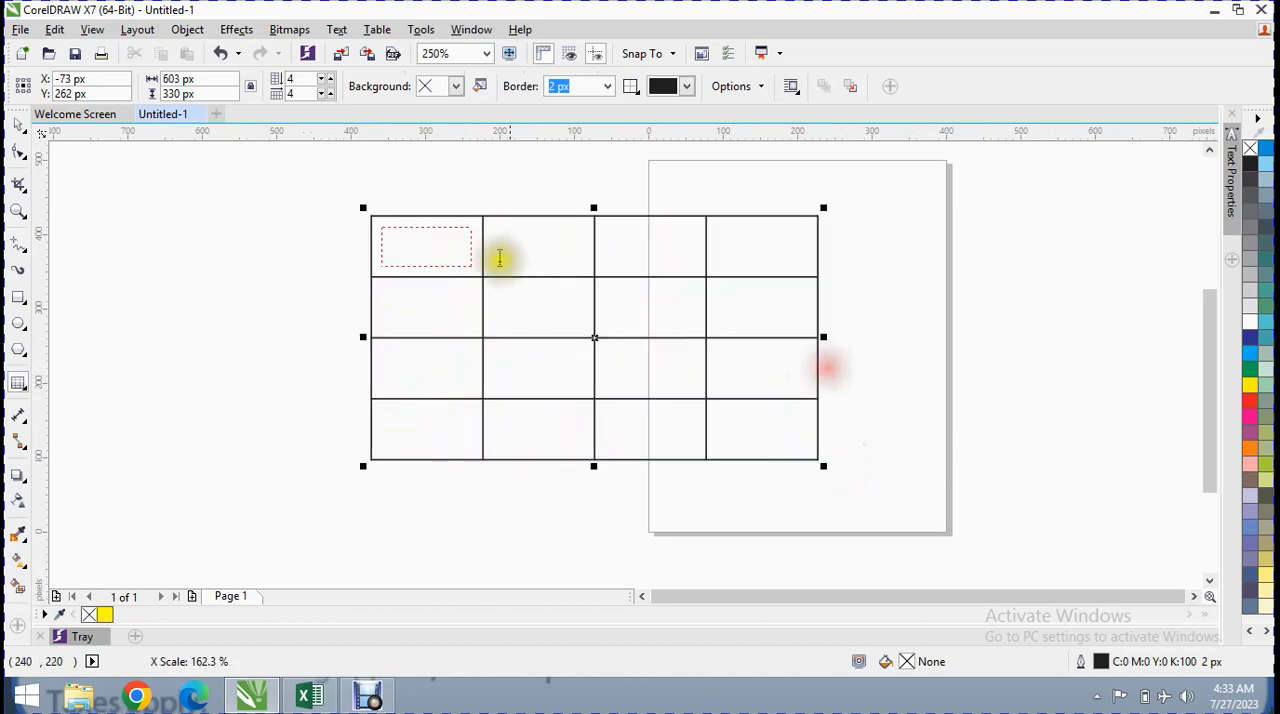
# Try to set the text size for the table's first-row cells to 11 pt
pyautogui.click(415, 237)
pyautogui.click(507, 256)
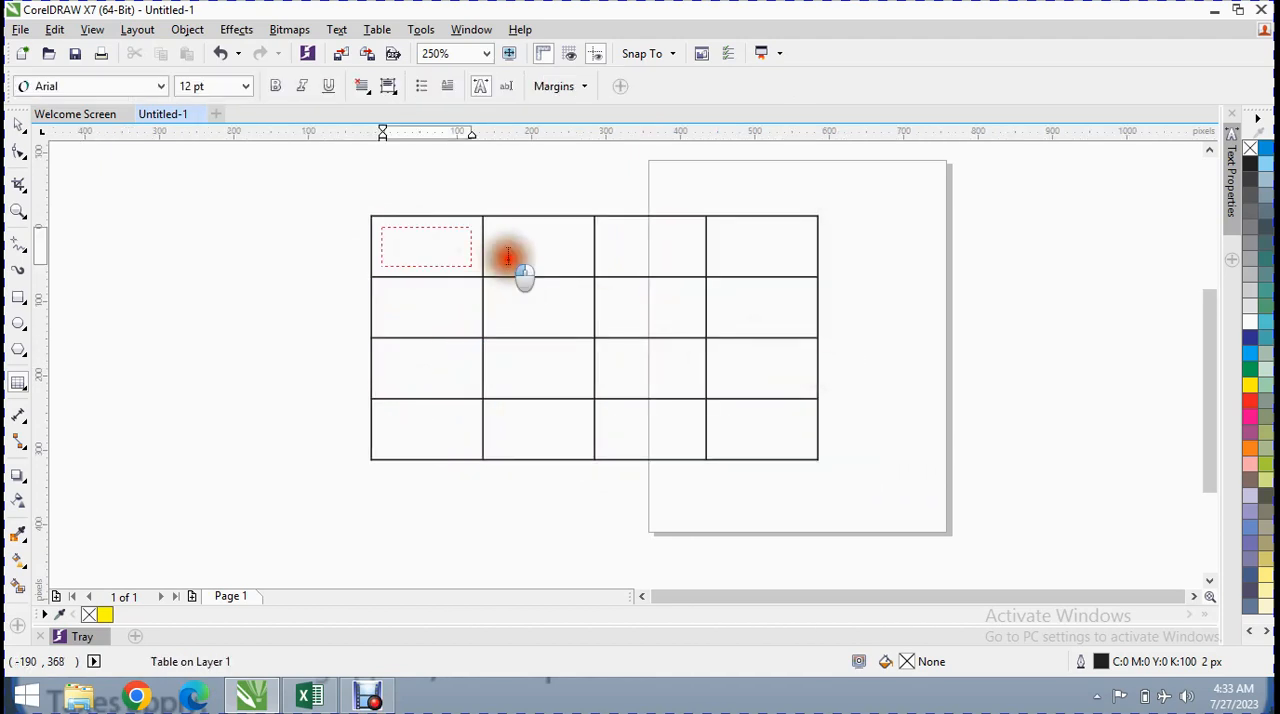
pyautogui.click(458, 252)
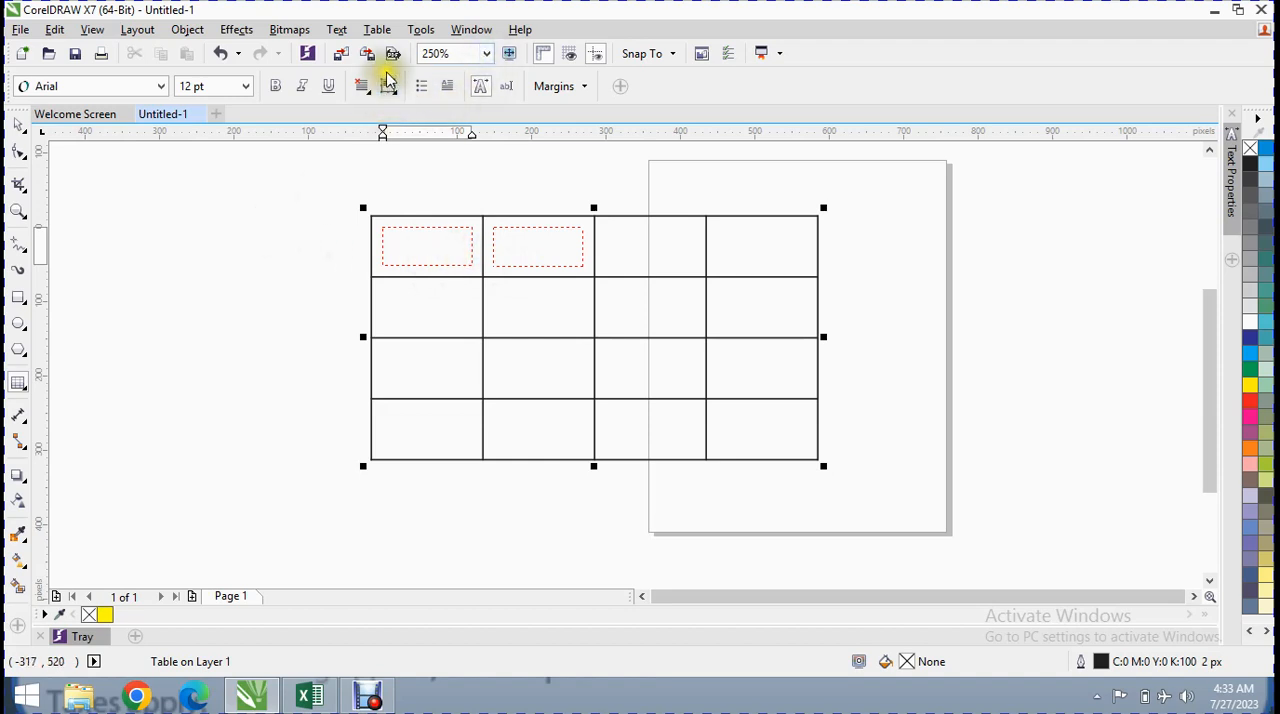
pyautogui.click(511, 55)
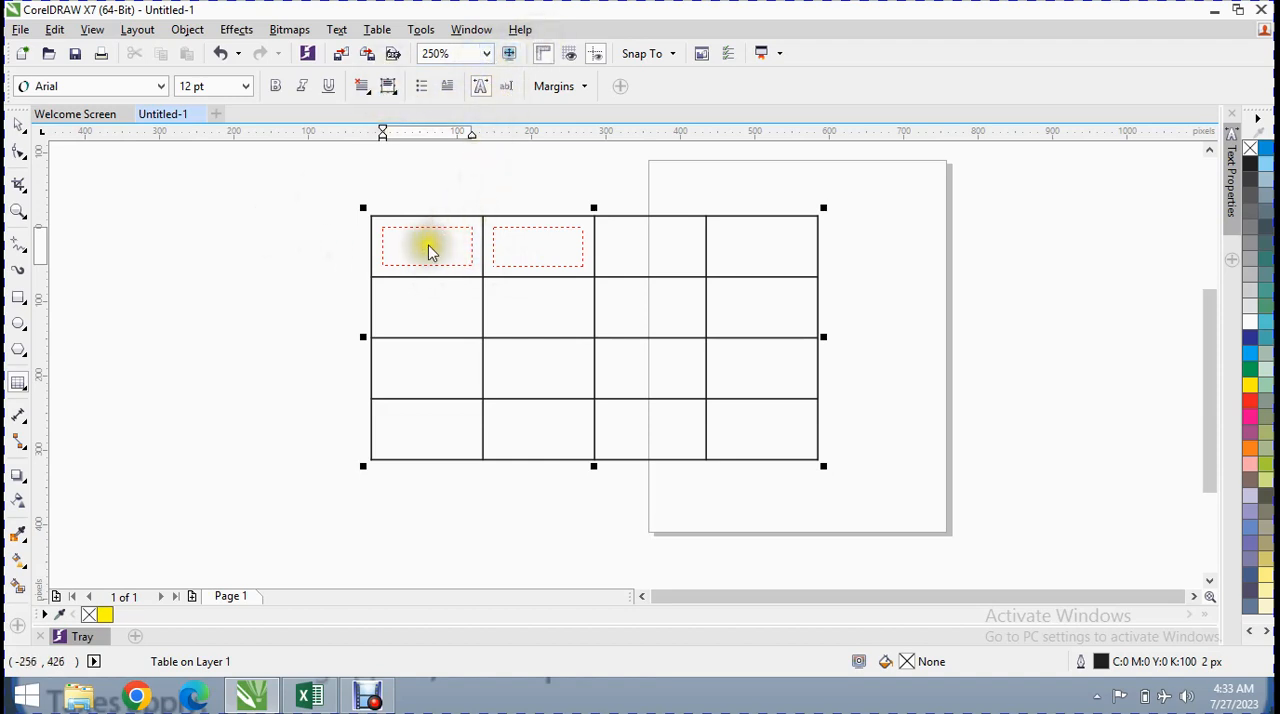
pyautogui.click(245, 87)
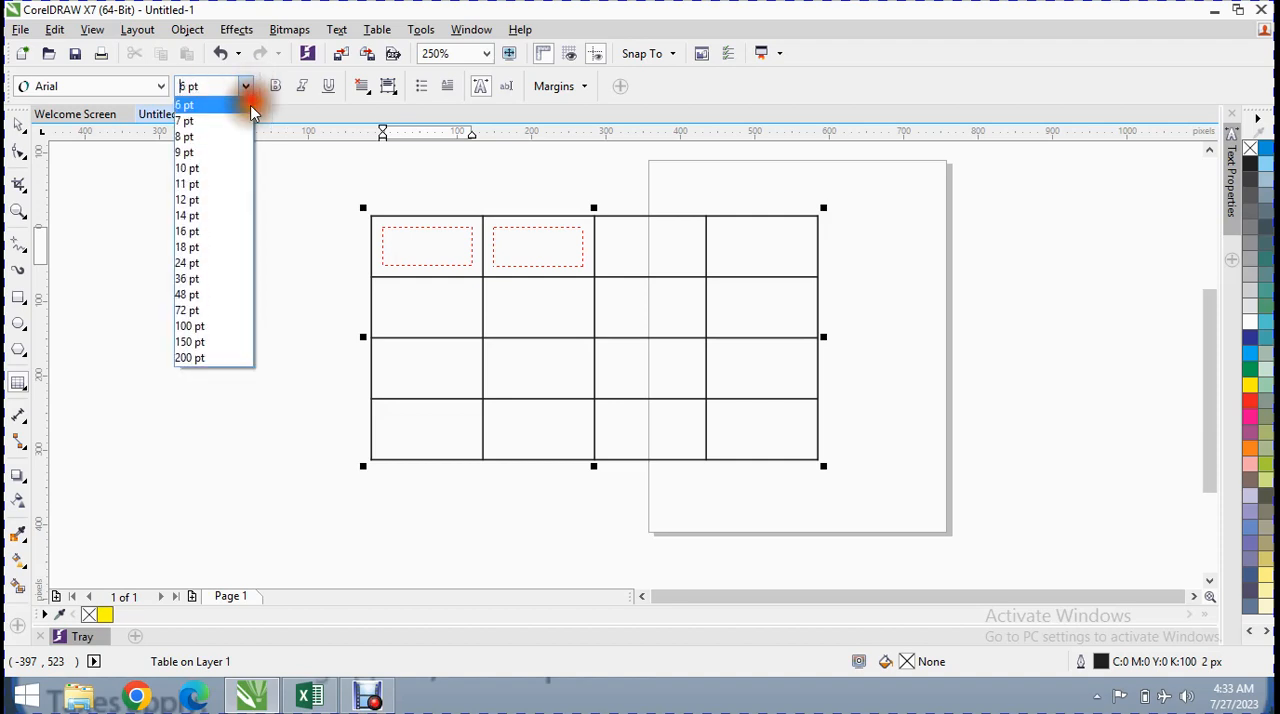
pyautogui.click(208, 184)
pyautogui.click(428, 250)
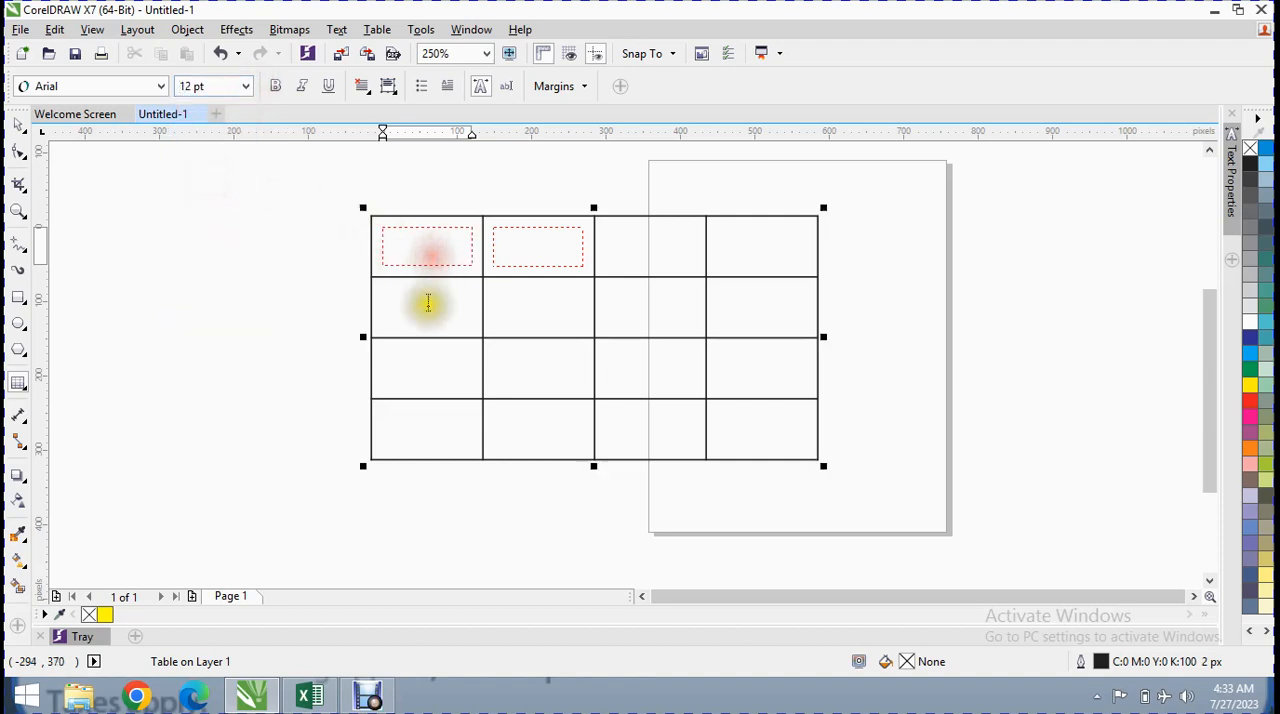
pyautogui.click(426, 306)
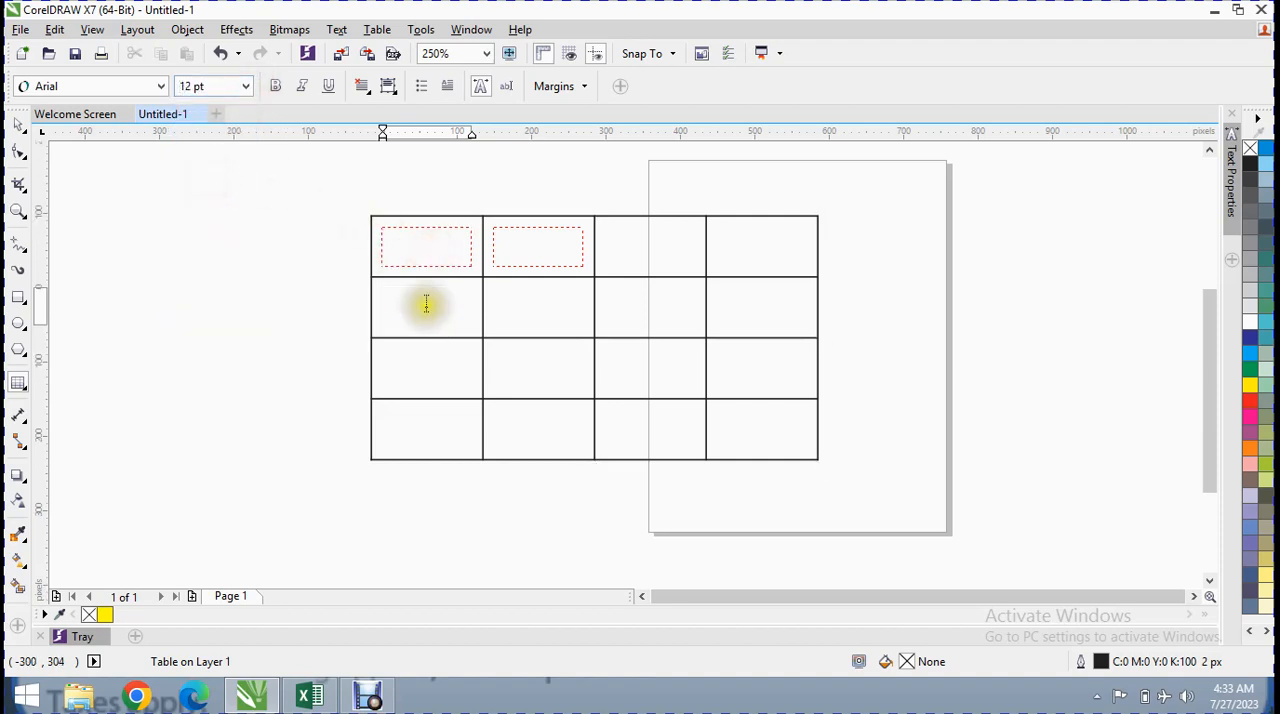
# Start a new document and create a table with 4 rows and 4 columns, 600 px high and 300 px wide
pyautogui.click(20, 29)
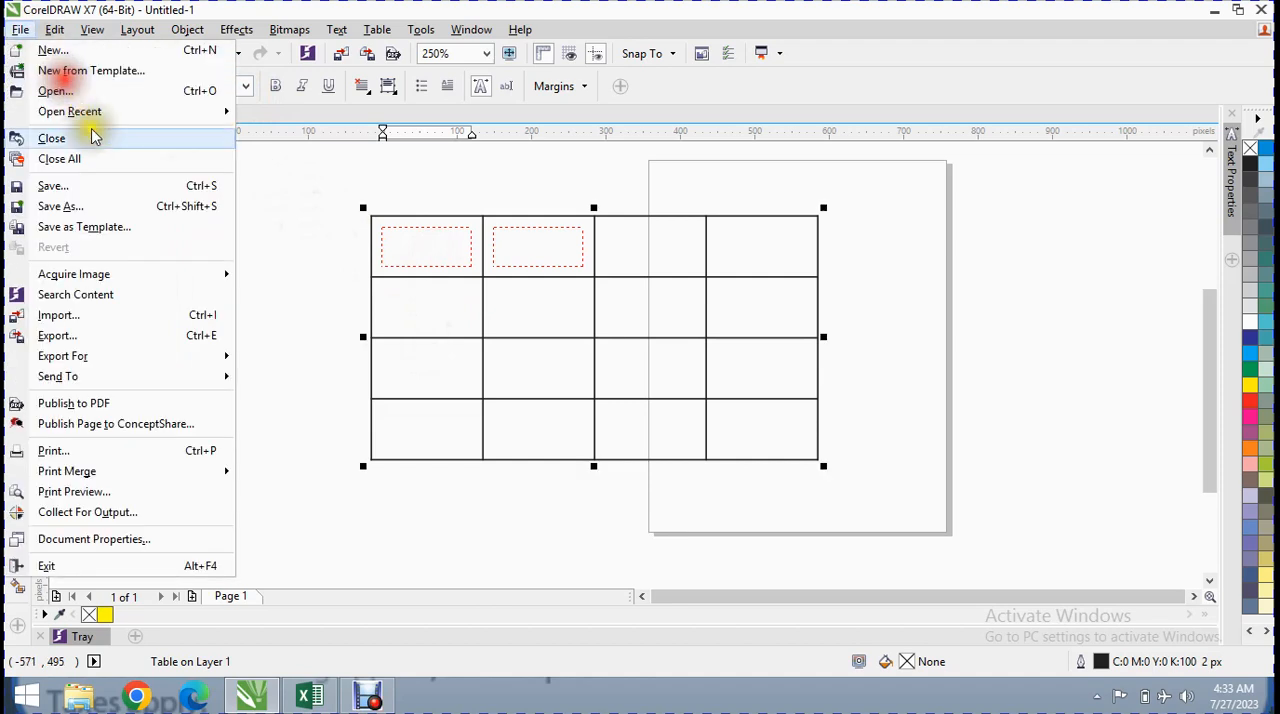
pyautogui.click(50, 50)
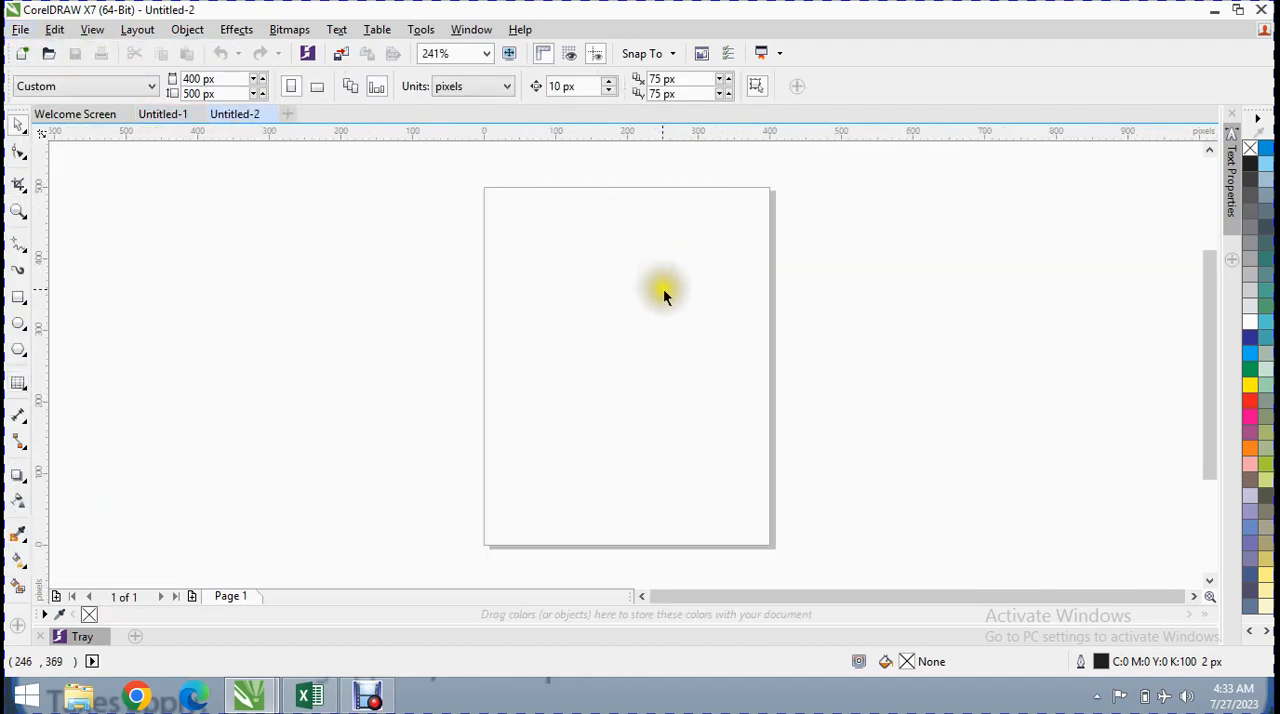
pyautogui.click(380, 29)
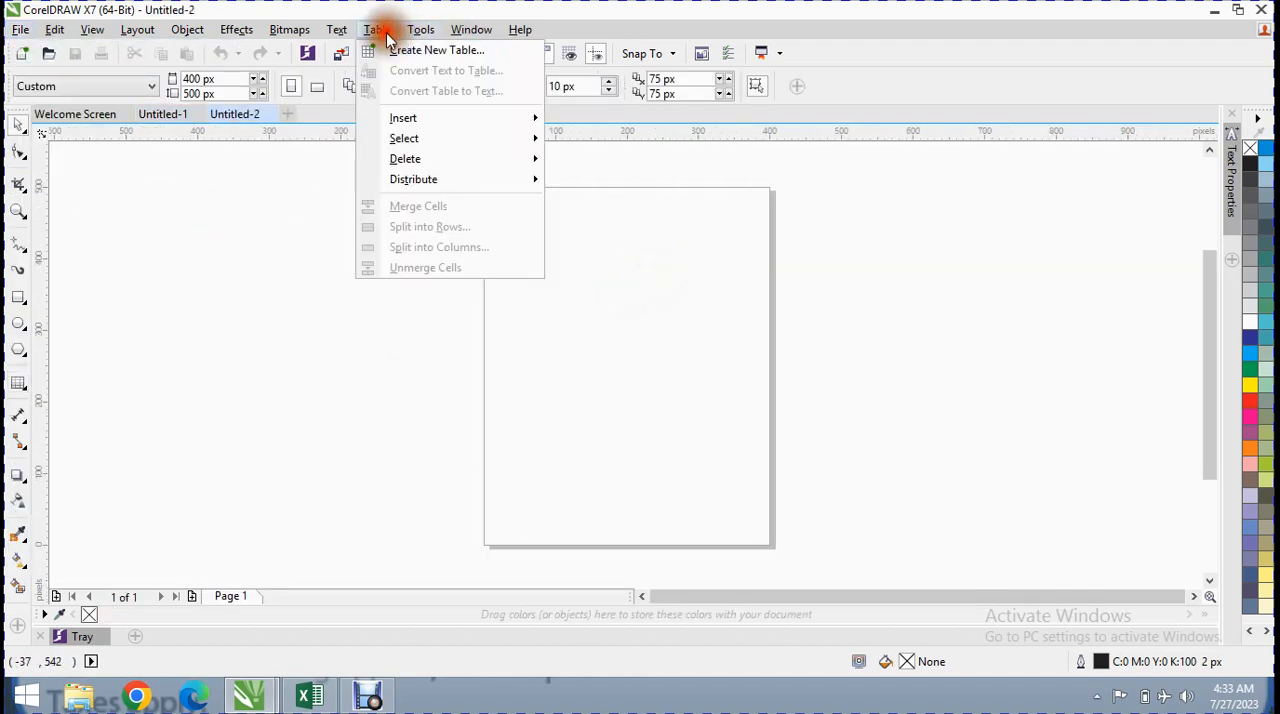
pyautogui.click(388, 48)
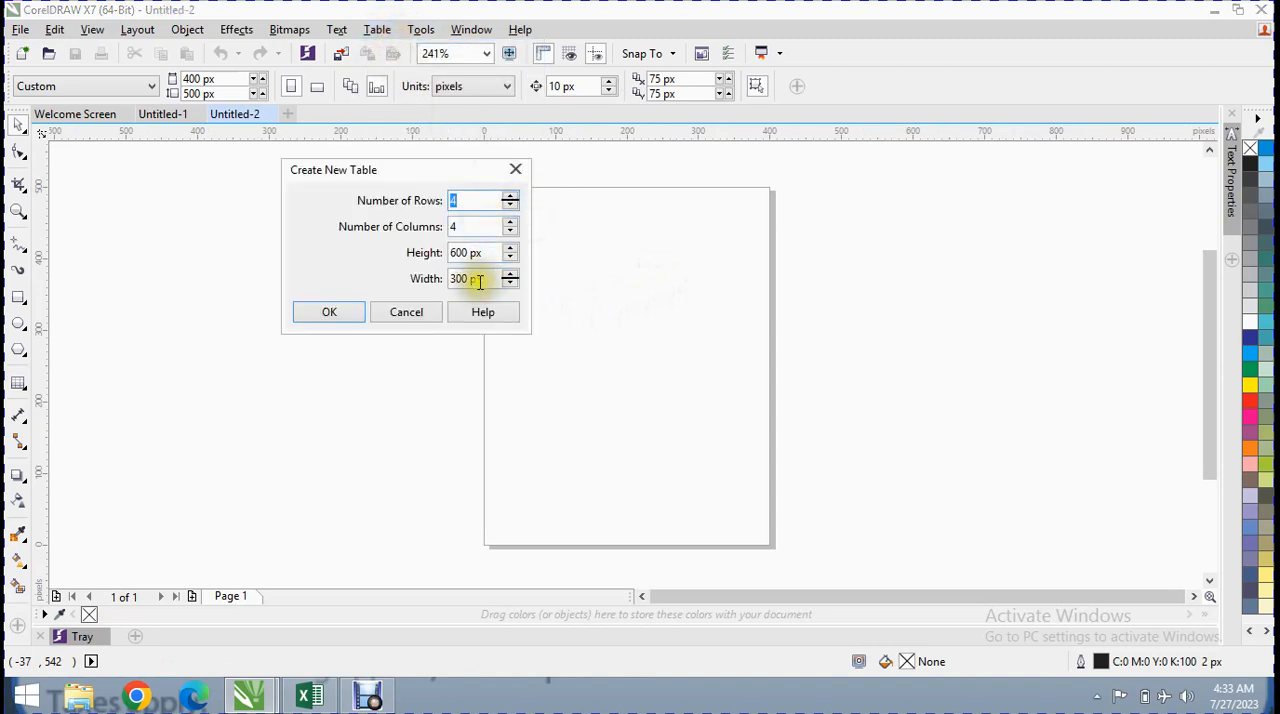
pyautogui.click(335, 312)
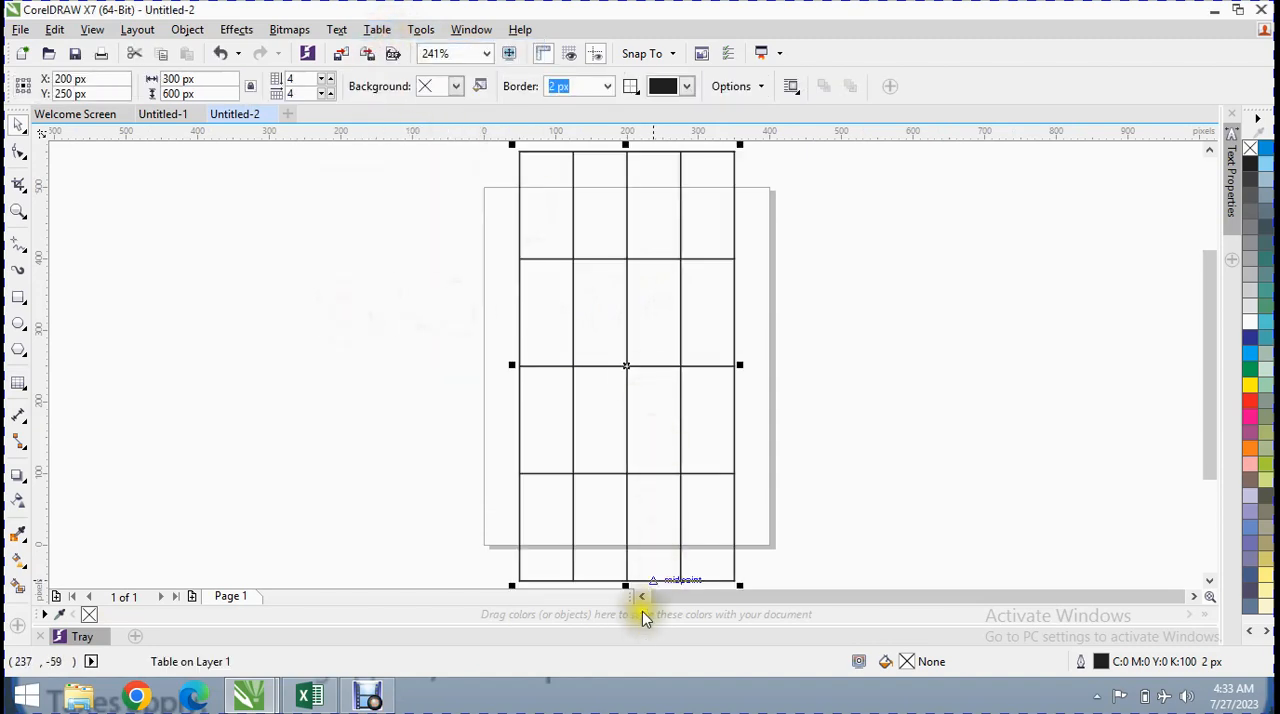
# Resize the new table to about 628 px wide and 538 px high and shift it left over the page
pyautogui.moveTo(626, 584); pyautogui.dragTo(657, 381)
pyautogui.moveTo(740, 266); pyautogui.dragTo(976, 292)
pyautogui.moveTo(746, 386); pyautogui.dragTo(743, 541)
pyautogui.moveTo(743, 333); pyautogui.dragTo(529, 343)
# Fill row one of the table with ddd, fff and fffff, and the first two cells of row two with ddd and fffff
pyautogui.click(366, 217)
pyautogui.click(349, 215)
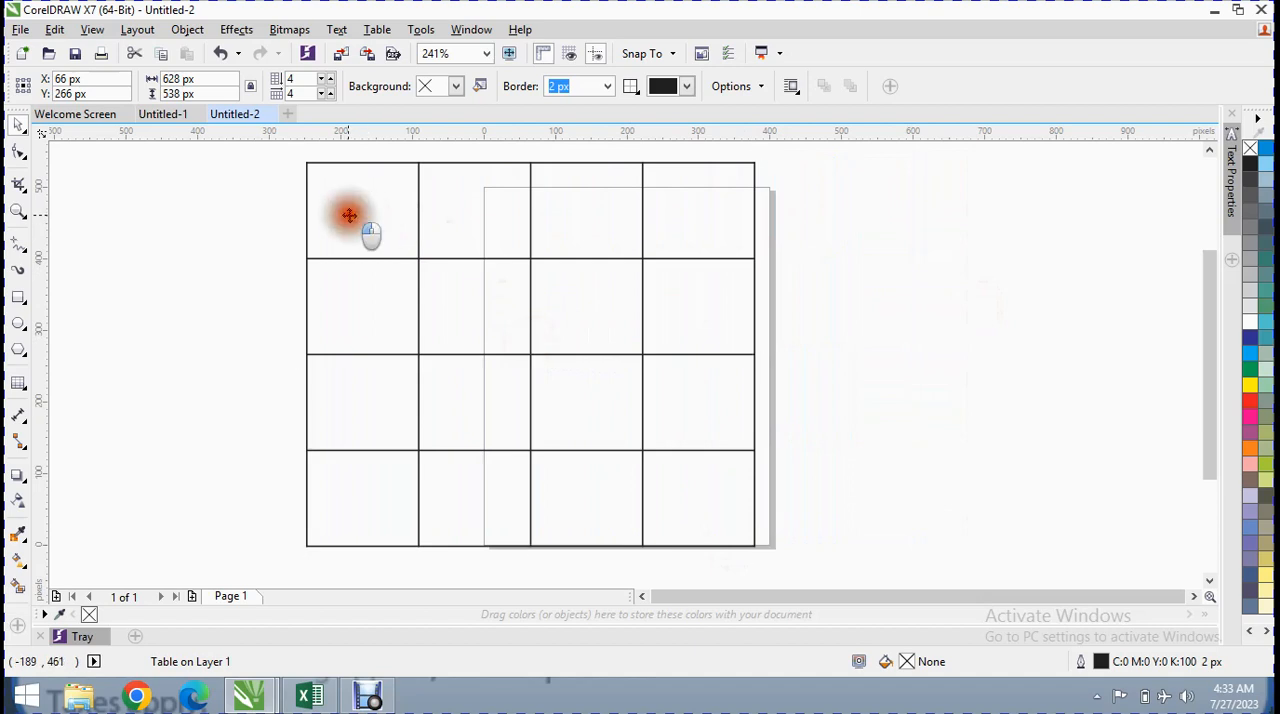
pyautogui.click(349, 214)
pyautogui.write('ddd')
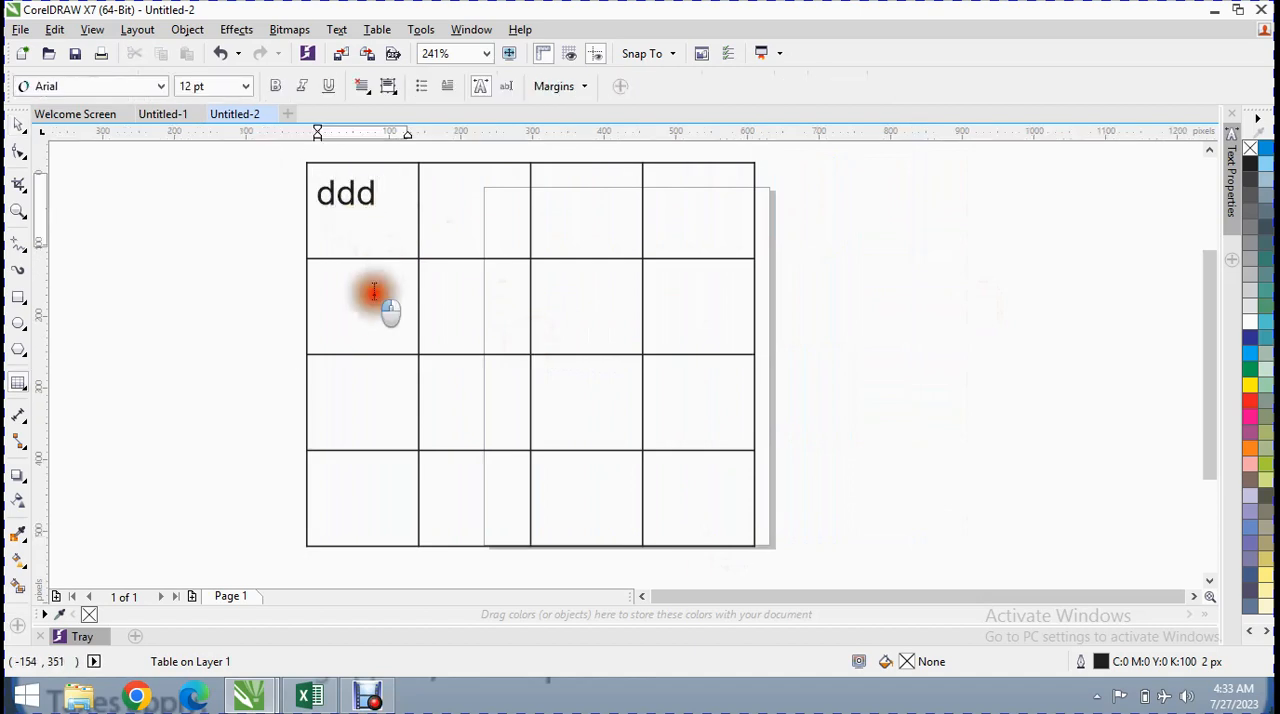
pyautogui.click(368, 290)
pyautogui.write('ddd')
pyautogui.click(506, 226)
pyautogui.write('fff')
pyautogui.click(466, 290)
pyautogui.write('fffff')
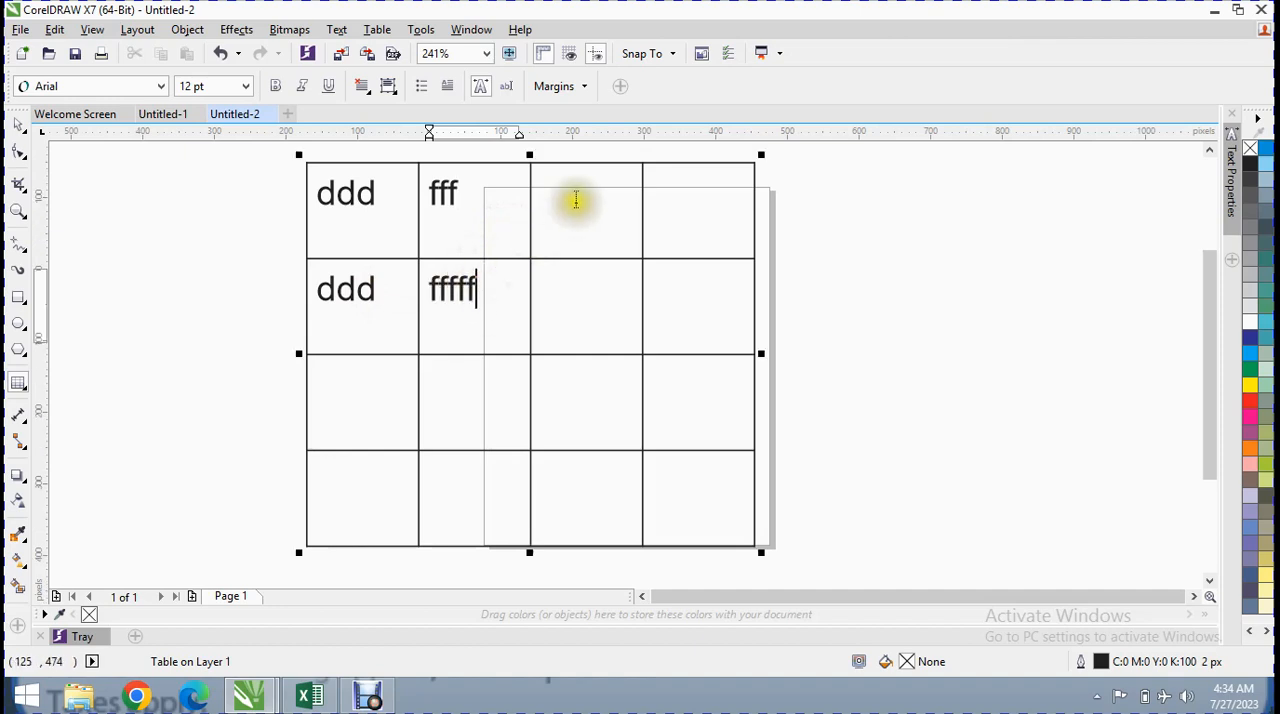
pyautogui.click(575, 210)
pyautogui.write('fffff')
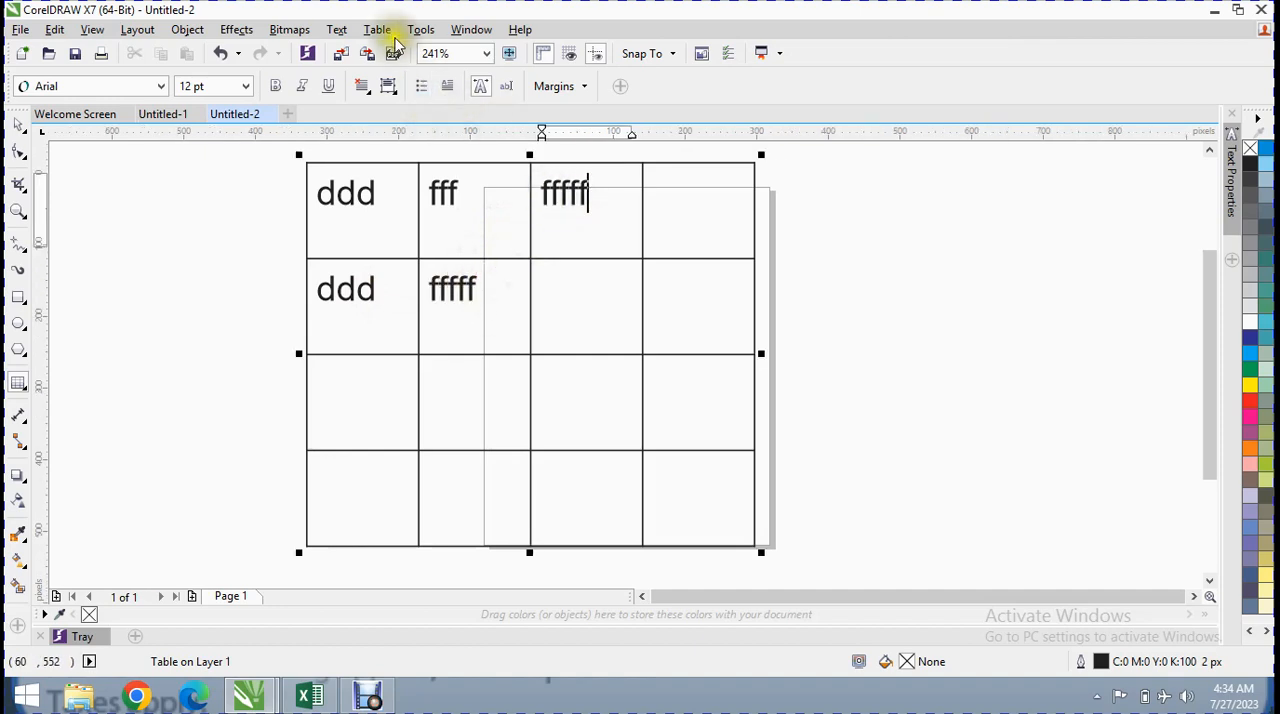
# Add a second page after page 1 and make it active, with the Pick tool selected
pyautogui.click(377, 29)
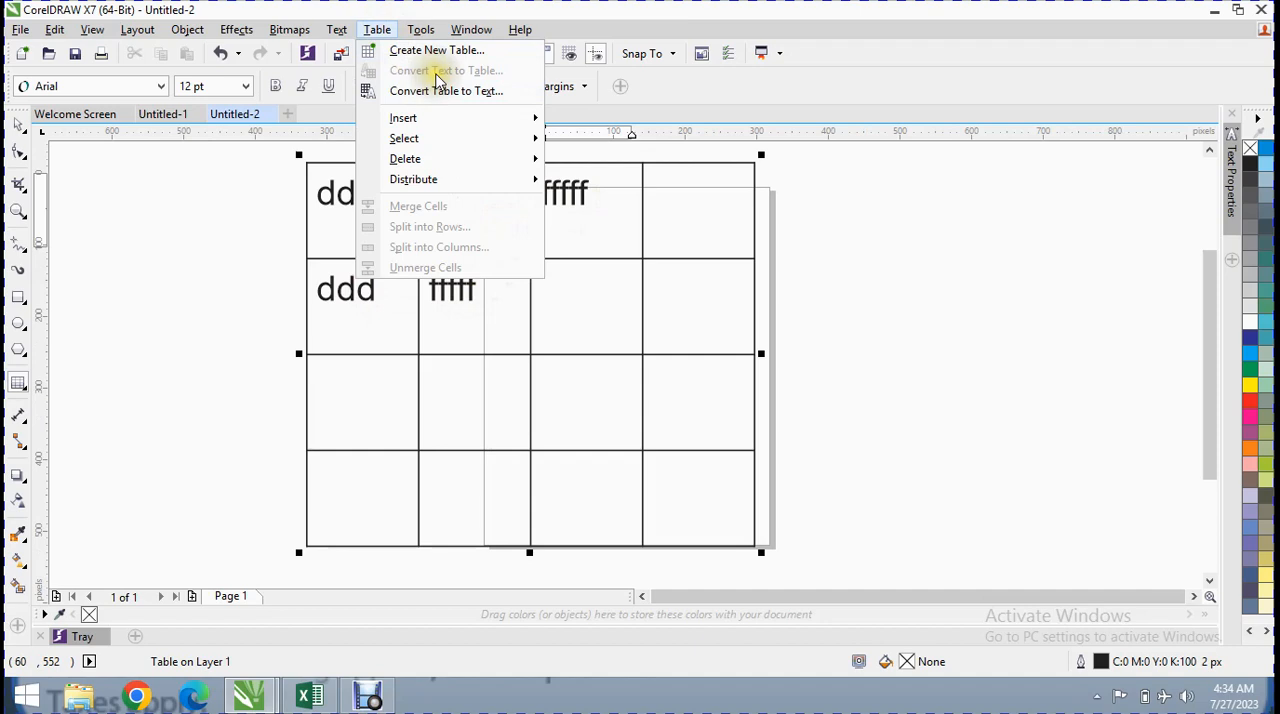
pyautogui.click(850, 625)
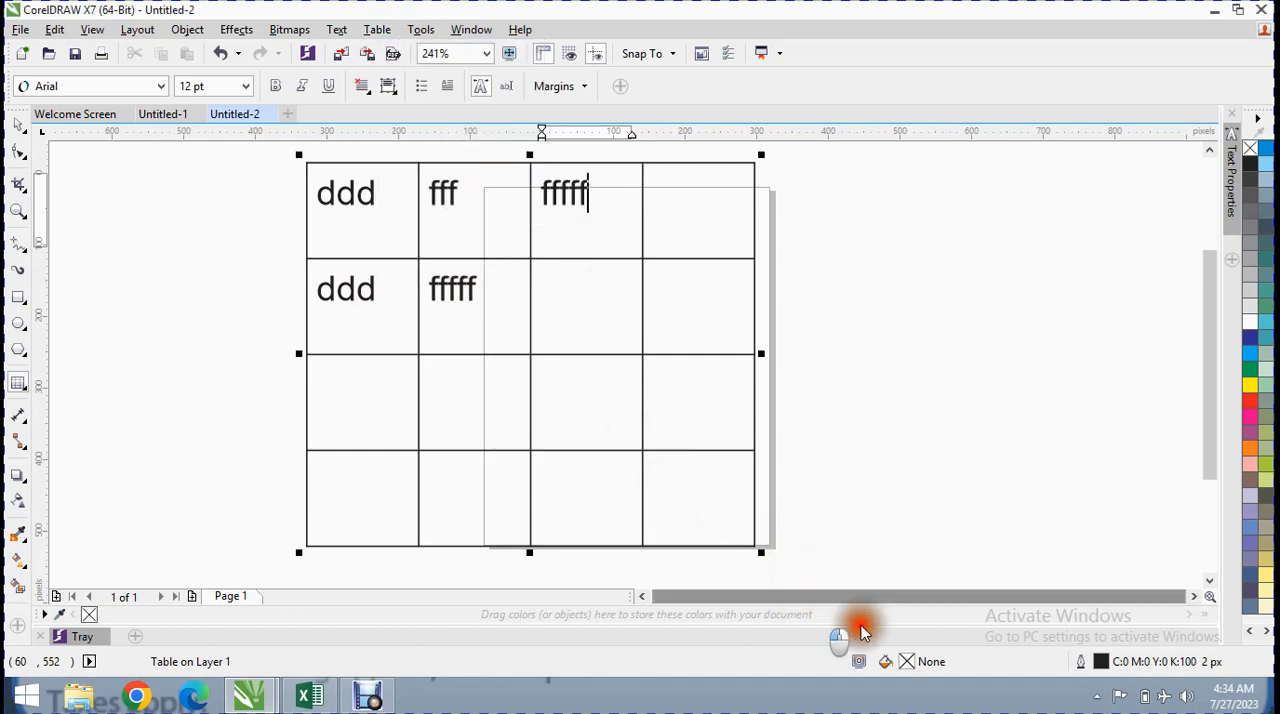
pyautogui.click(189, 597)
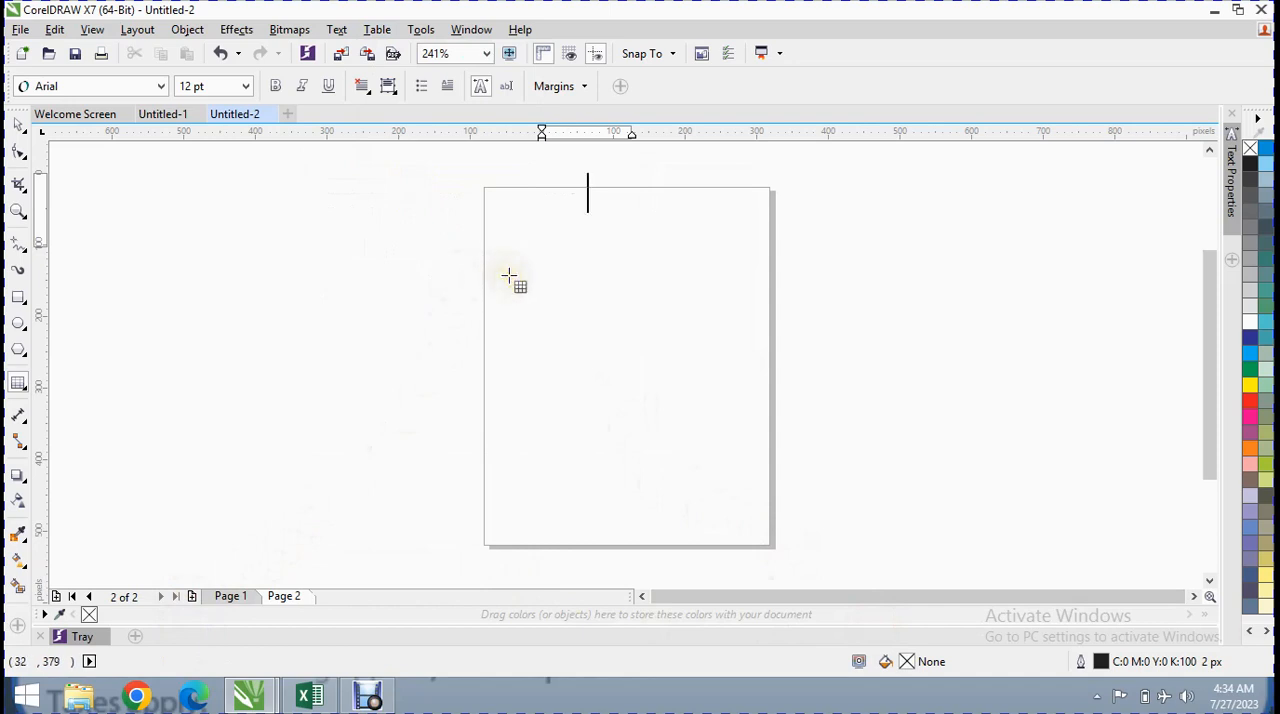
pyautogui.press('pageup')
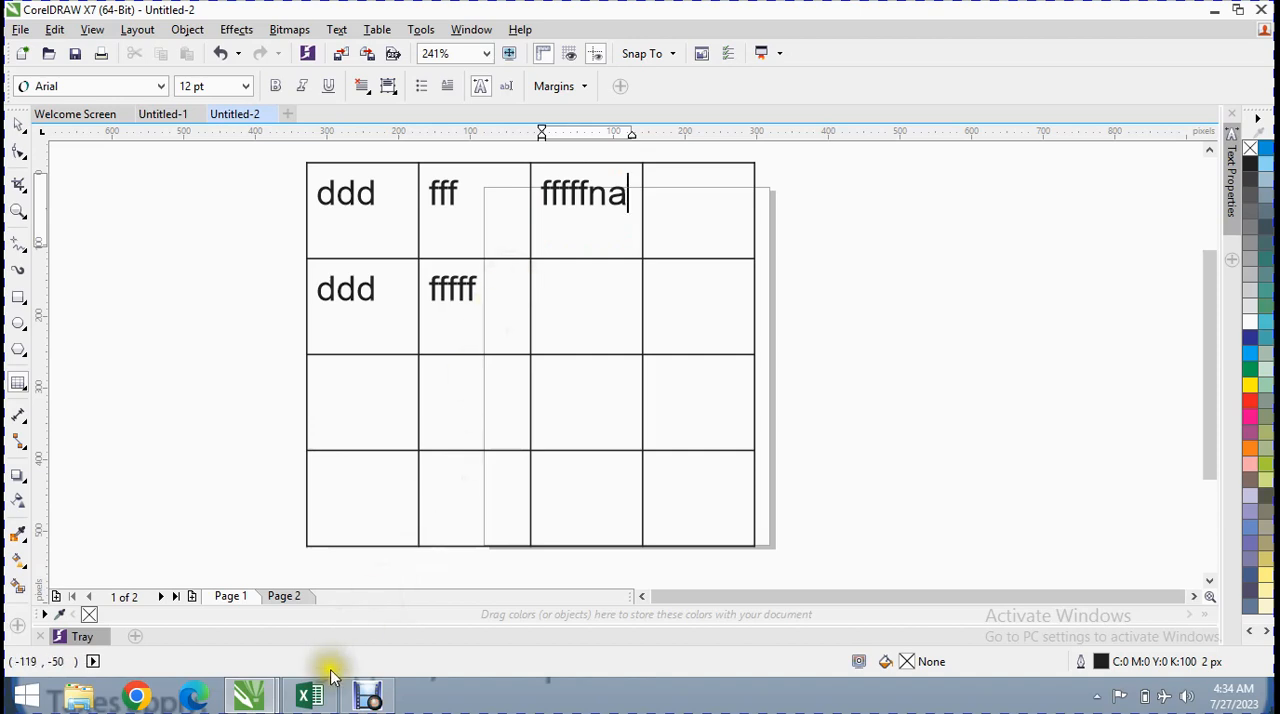
pyautogui.click(294, 596)
pyautogui.click(420, 246)
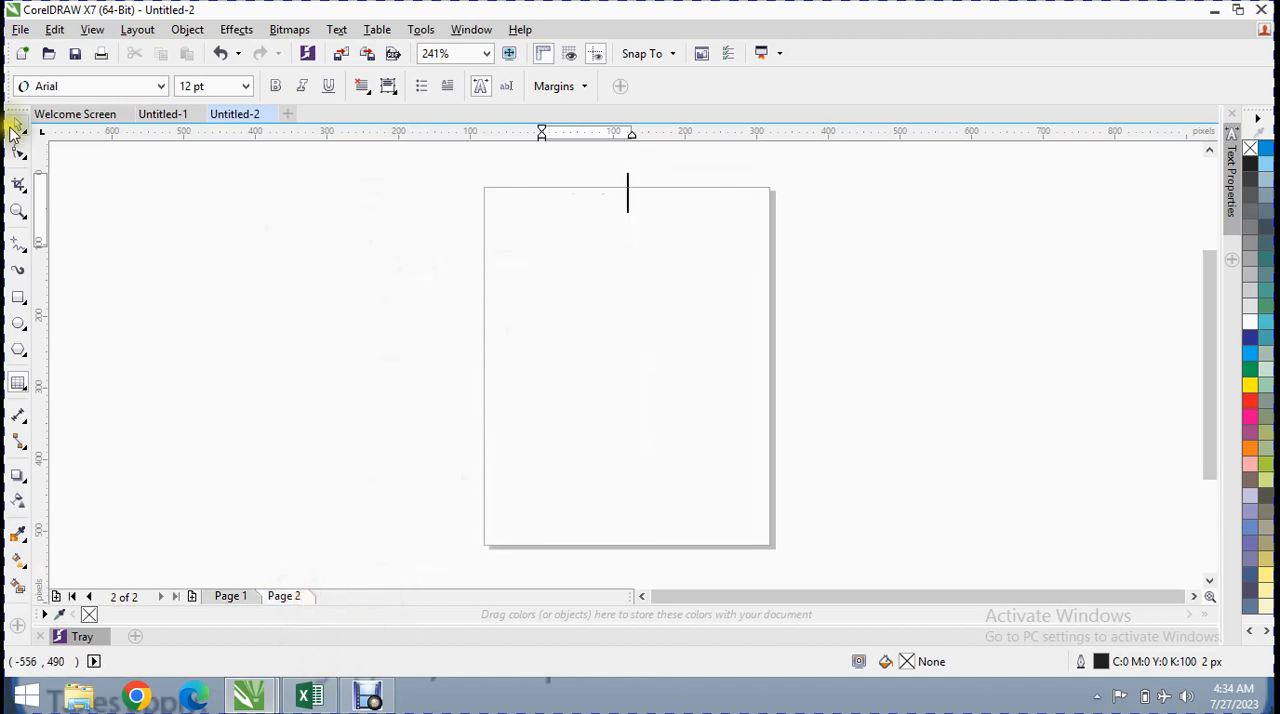
pyautogui.click(17, 123)
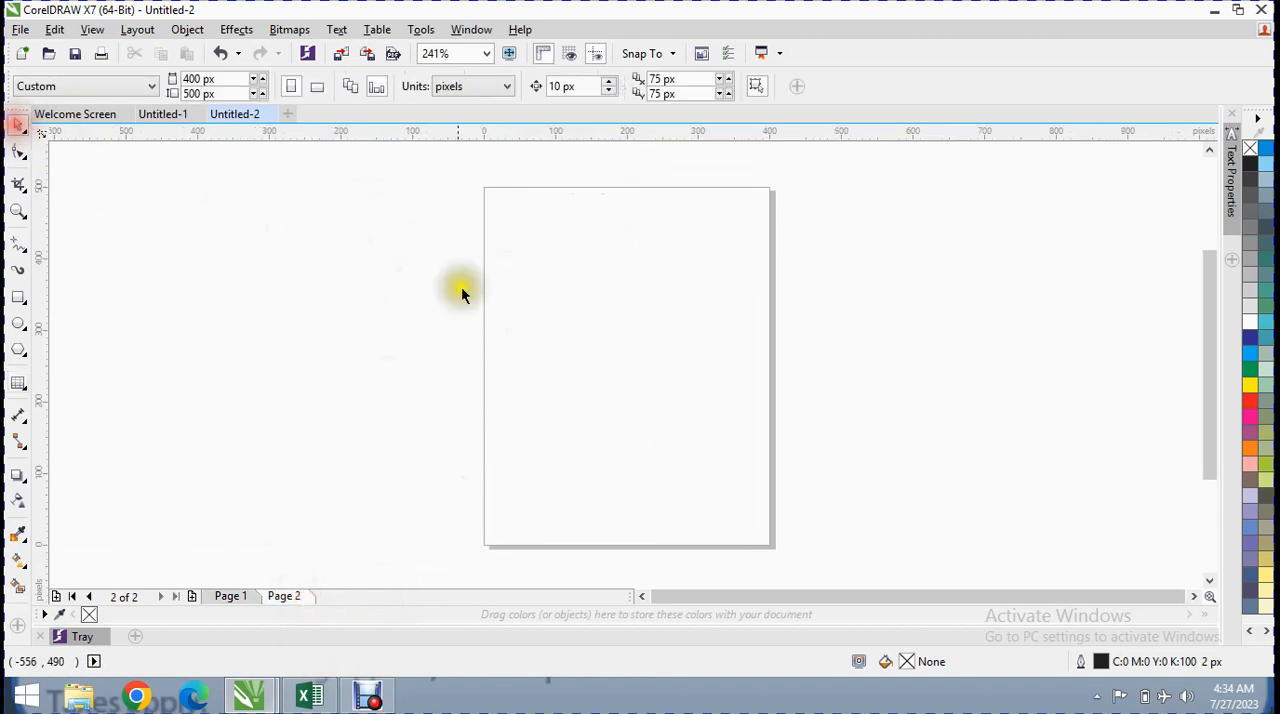
# Write the artistic text "name f/name program" starting in the empty area beside page 2
pyautogui.click(22, 385)
pyautogui.click(70, 376)
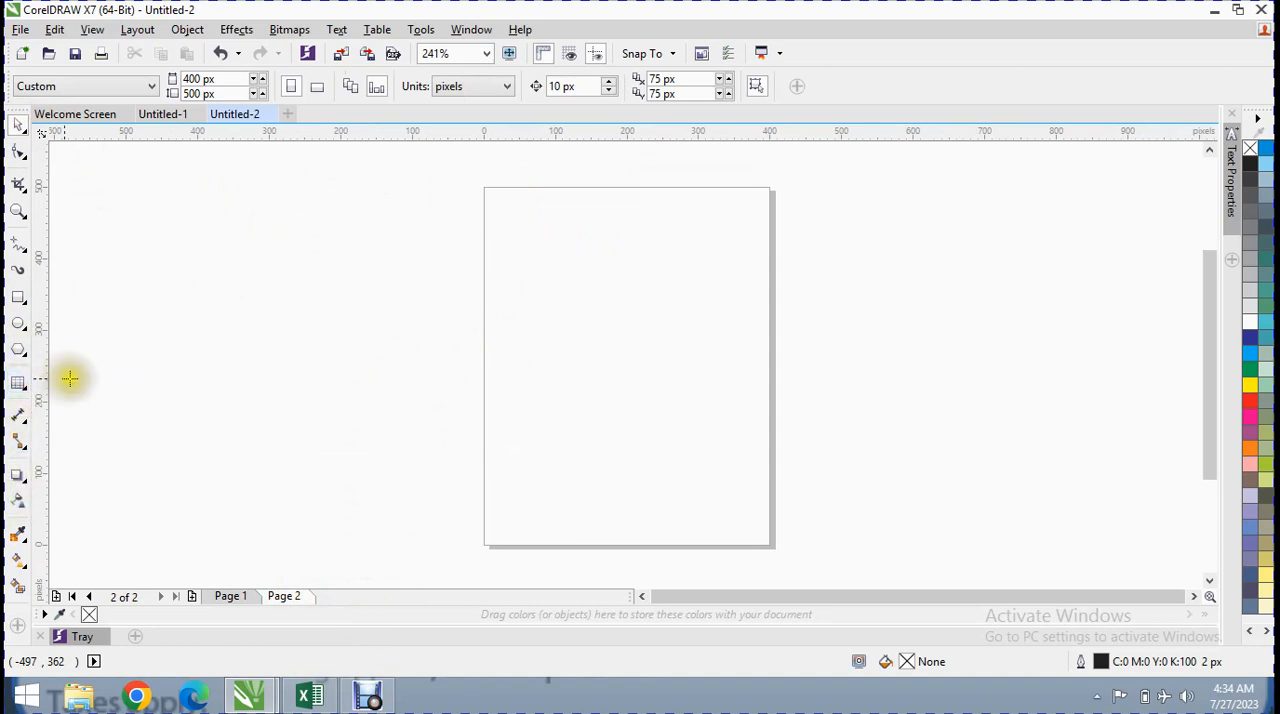
pyautogui.click(251, 266)
pyautogui.write('name ')
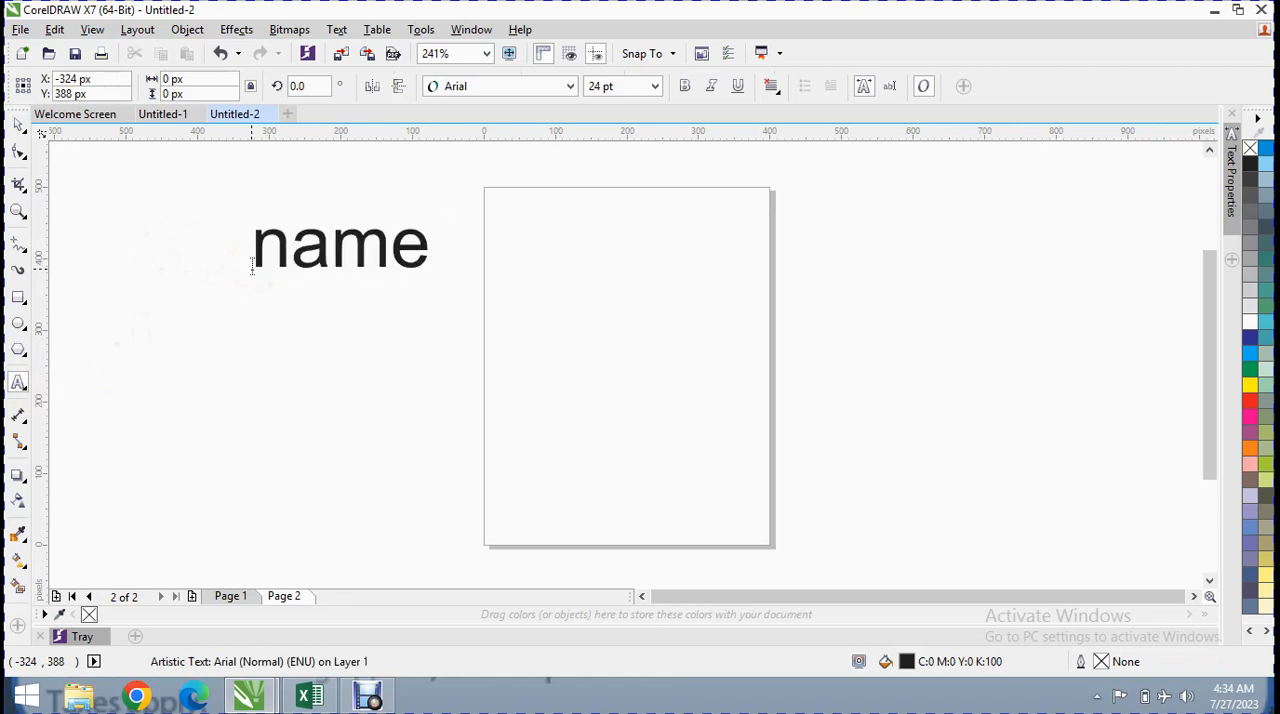
pyautogui.write('f/name program')
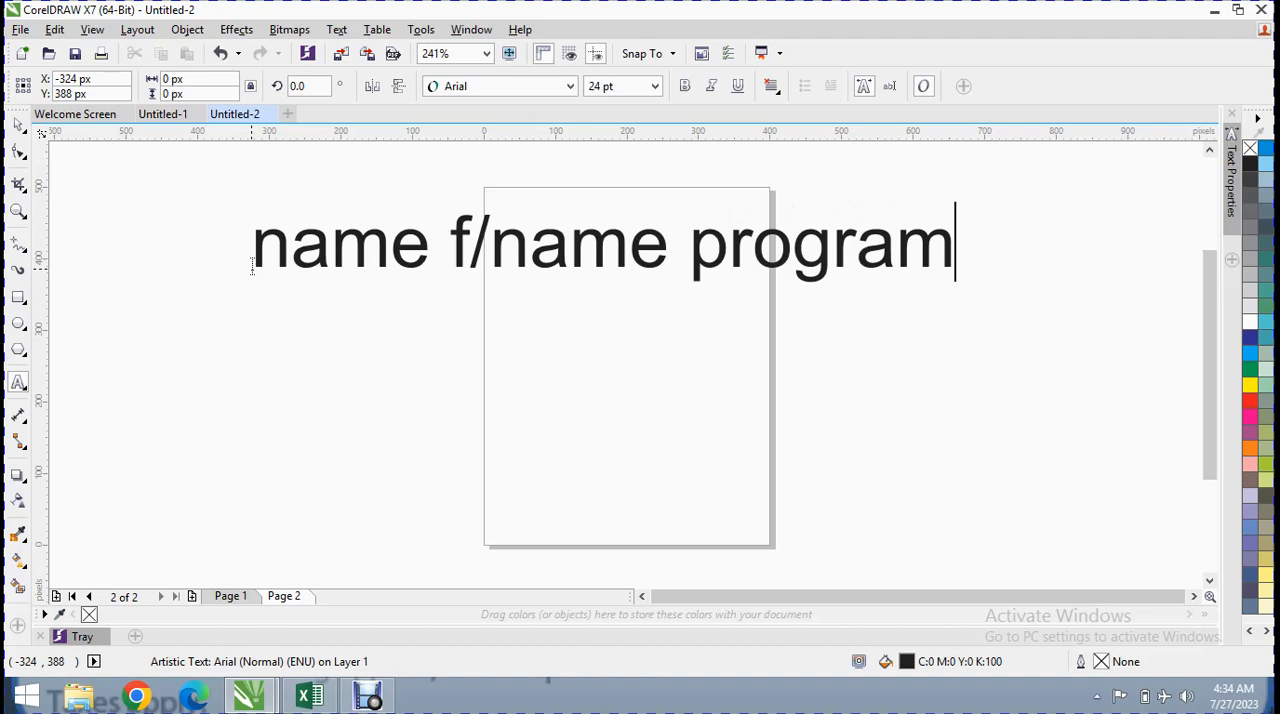
# Set the font size of the whole "name f/name program" text to 11 pt
pyautogui.moveTo(990, 220); pyautogui.dragTo(228, 230)
pyautogui.click(655, 86)
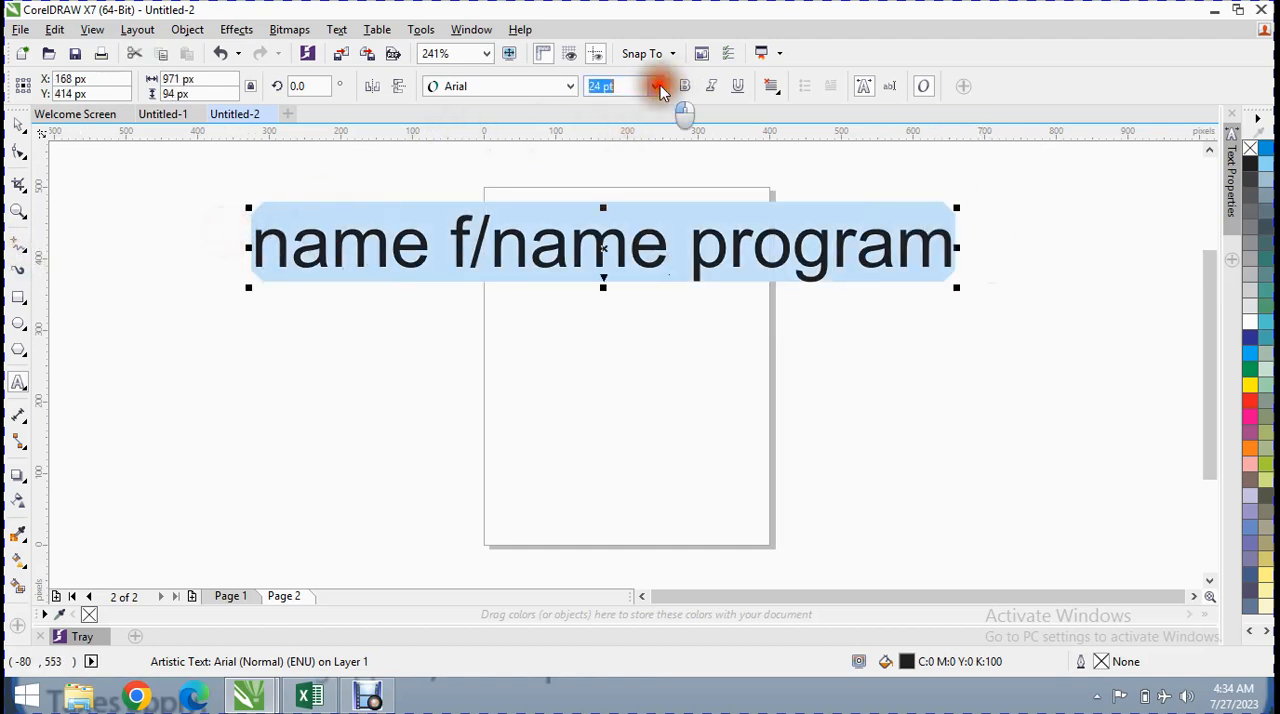
pyautogui.click(603, 186)
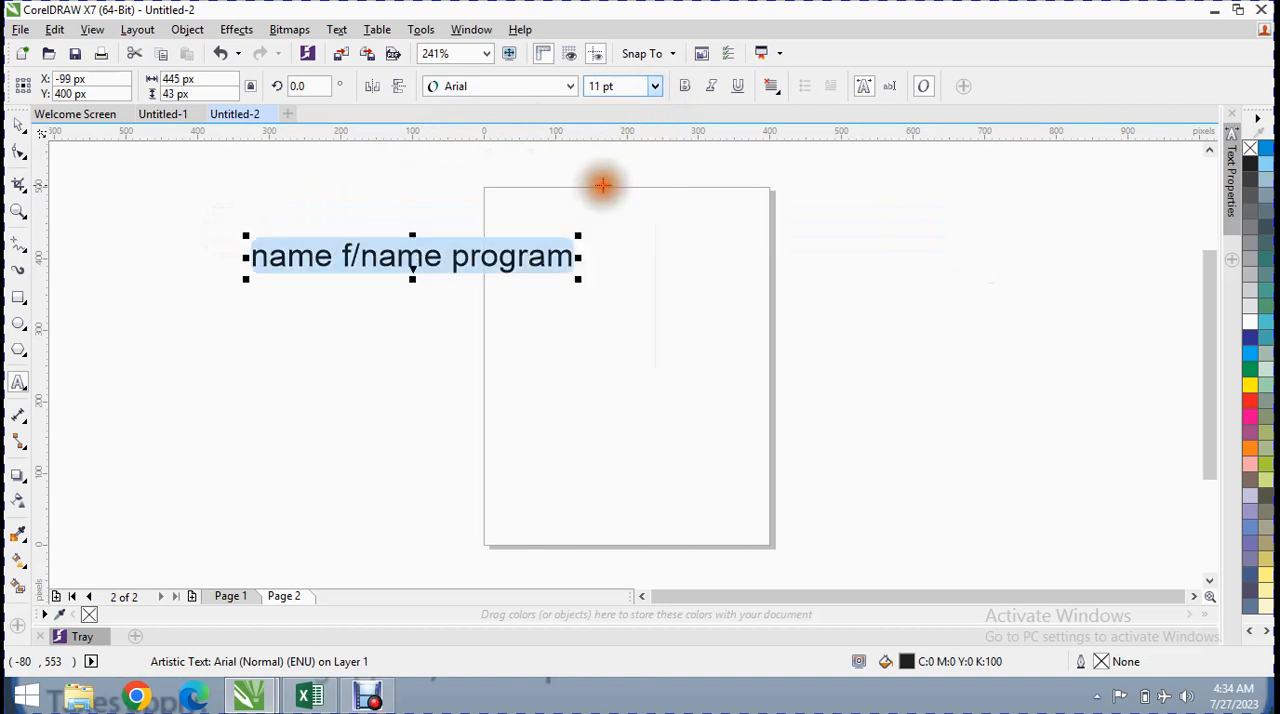
# Convert the "name f/name program" text to a one-row, three-column table using a user-defined space separator
pyautogui.click(377, 29)
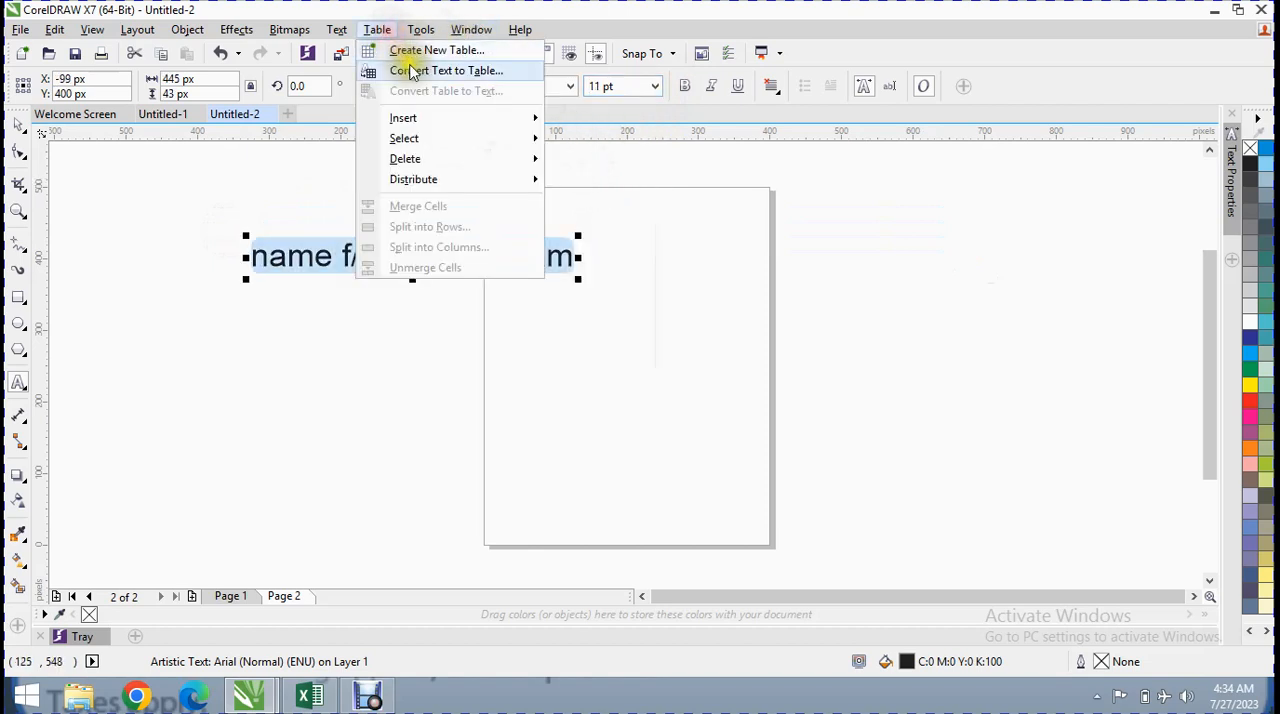
pyautogui.click(411, 69)
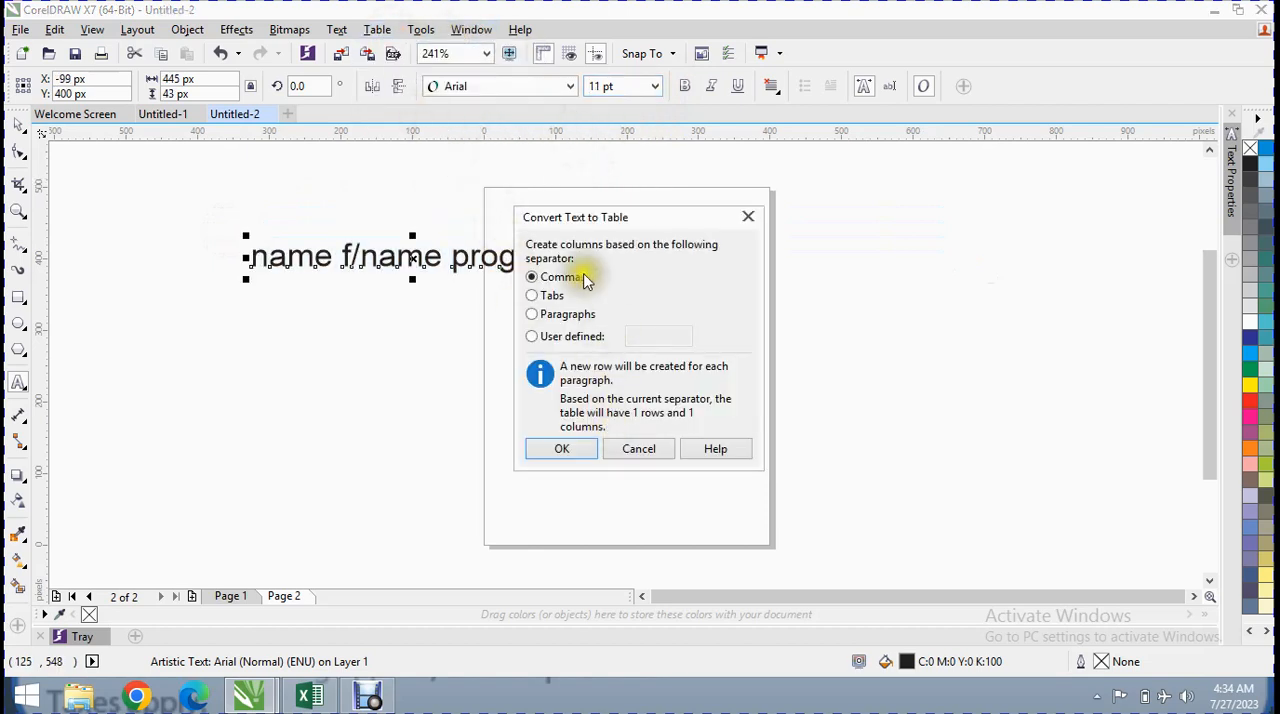
pyautogui.moveTo(607, 231); pyautogui.dragTo(680, 189)
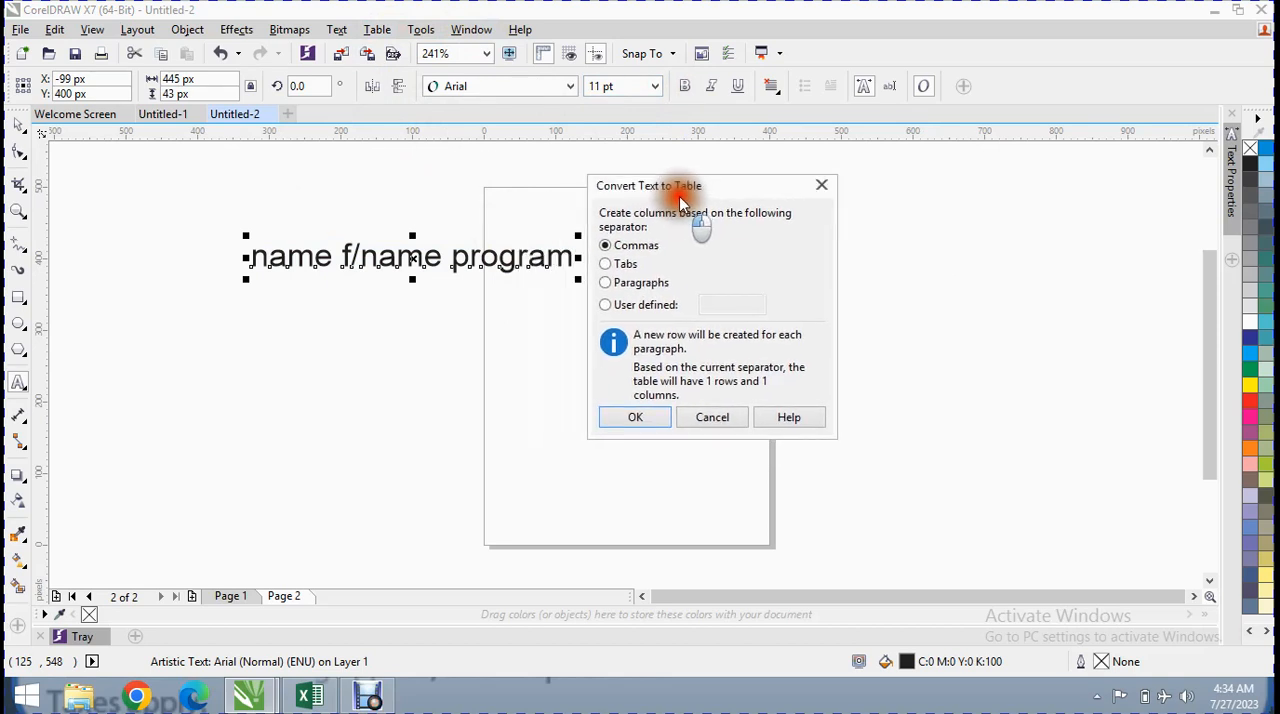
pyautogui.click(640, 312)
pyautogui.click(734, 301)
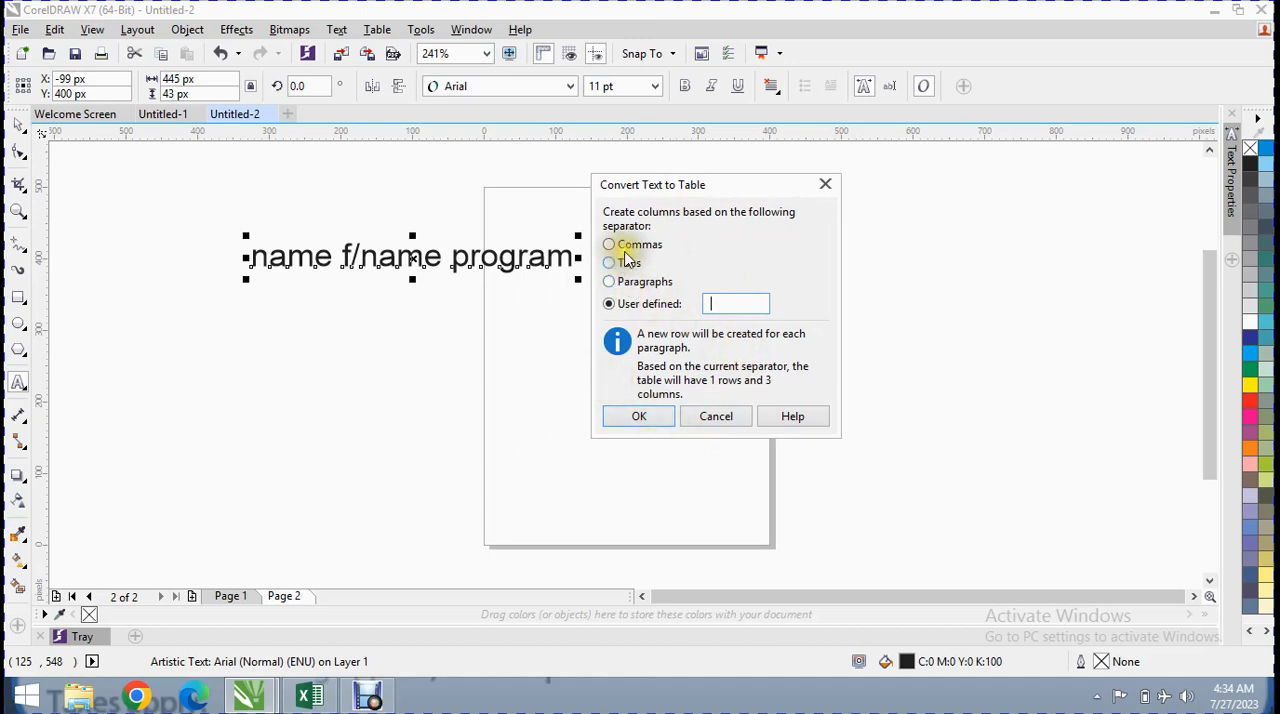
pyautogui.click(652, 419)
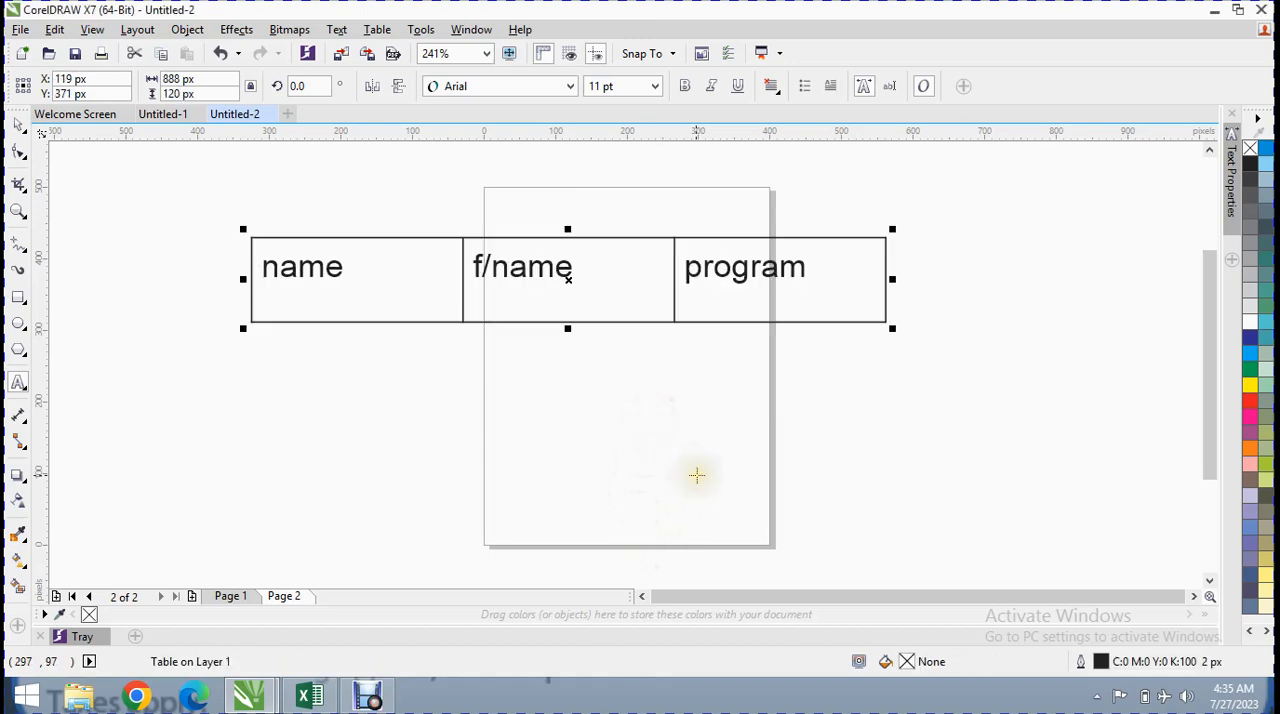
pyautogui.click(877, 279)
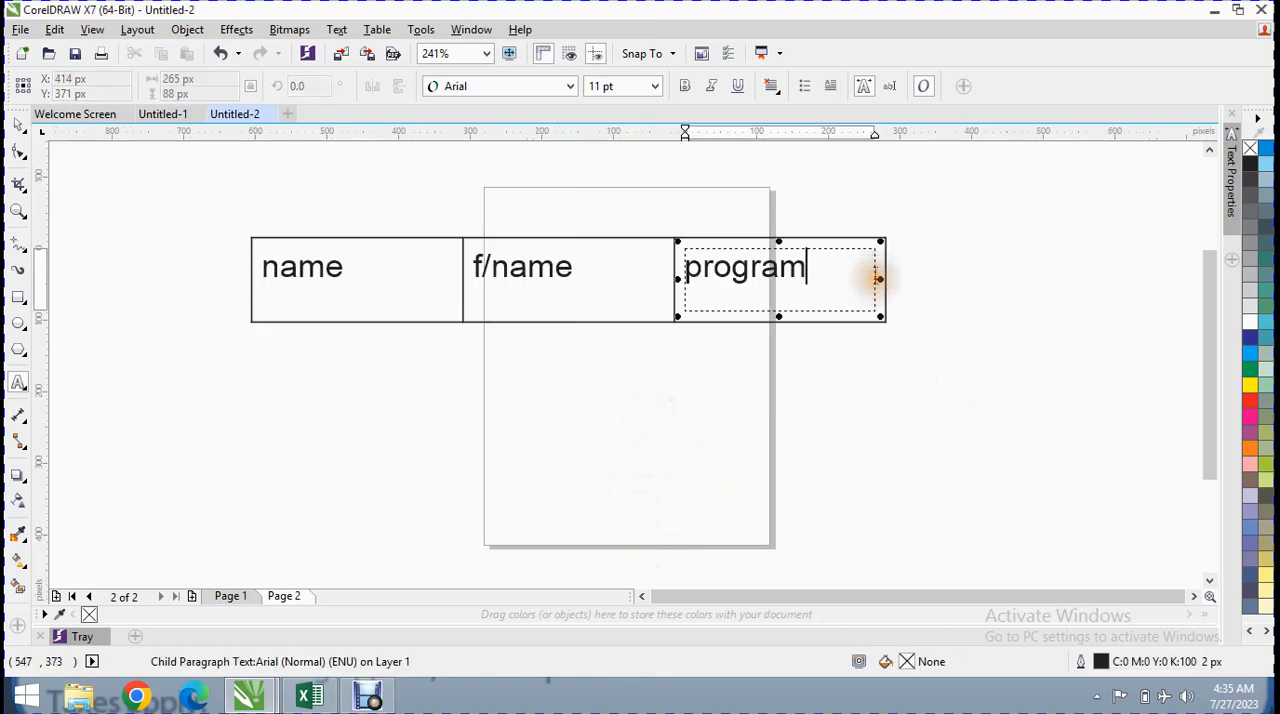
pyautogui.click(850, 294)
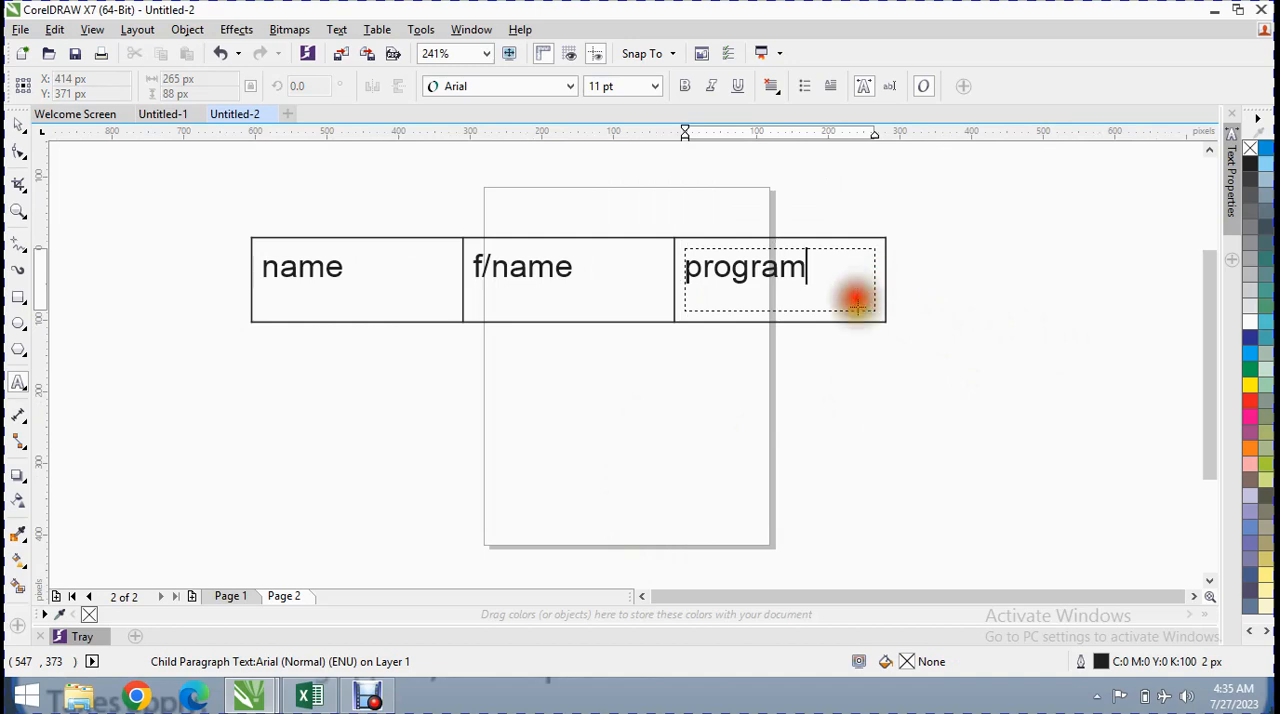
pyautogui.rightClick(818, 252)
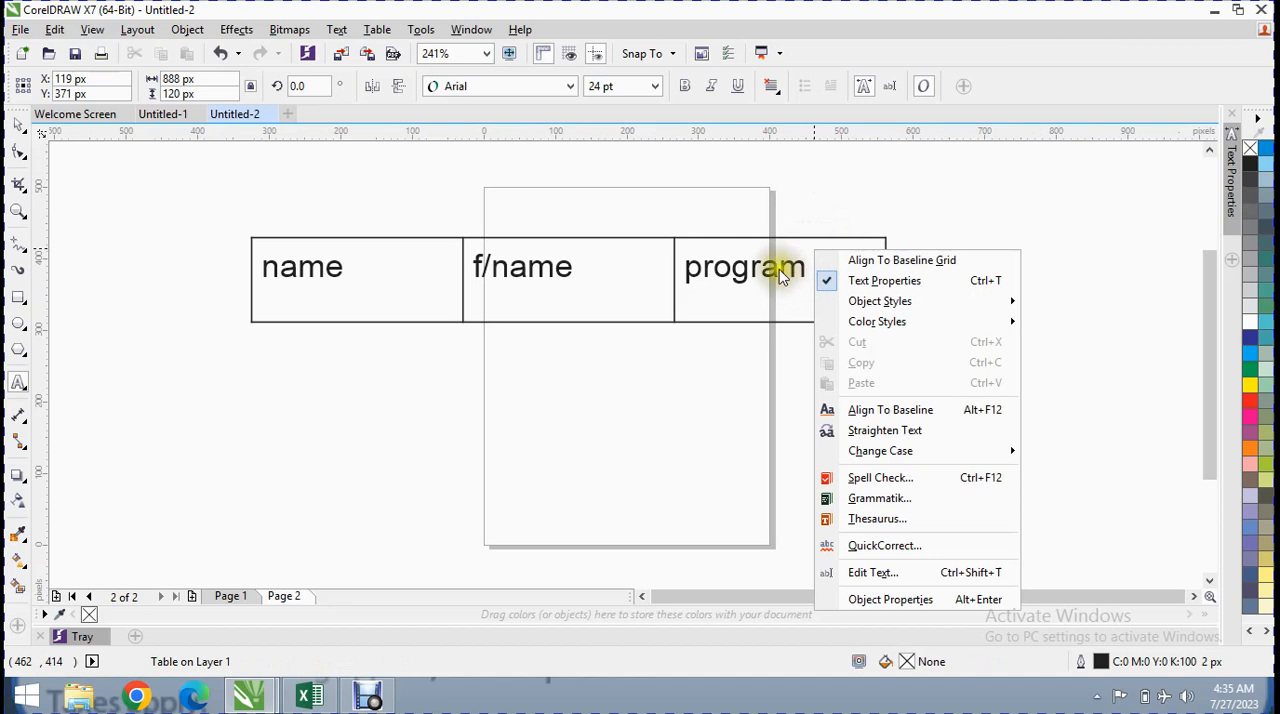
pyautogui.click(779, 269)
pyautogui.rightClick(788, 288)
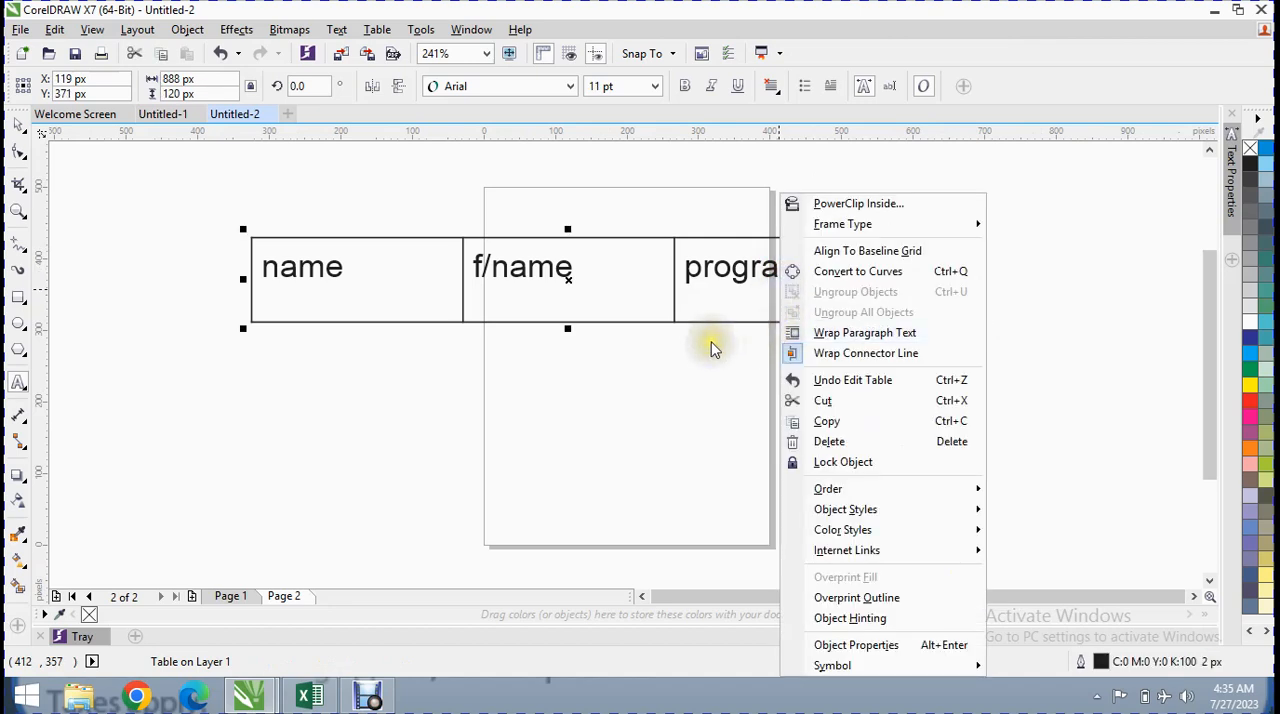
pyautogui.click(648, 291)
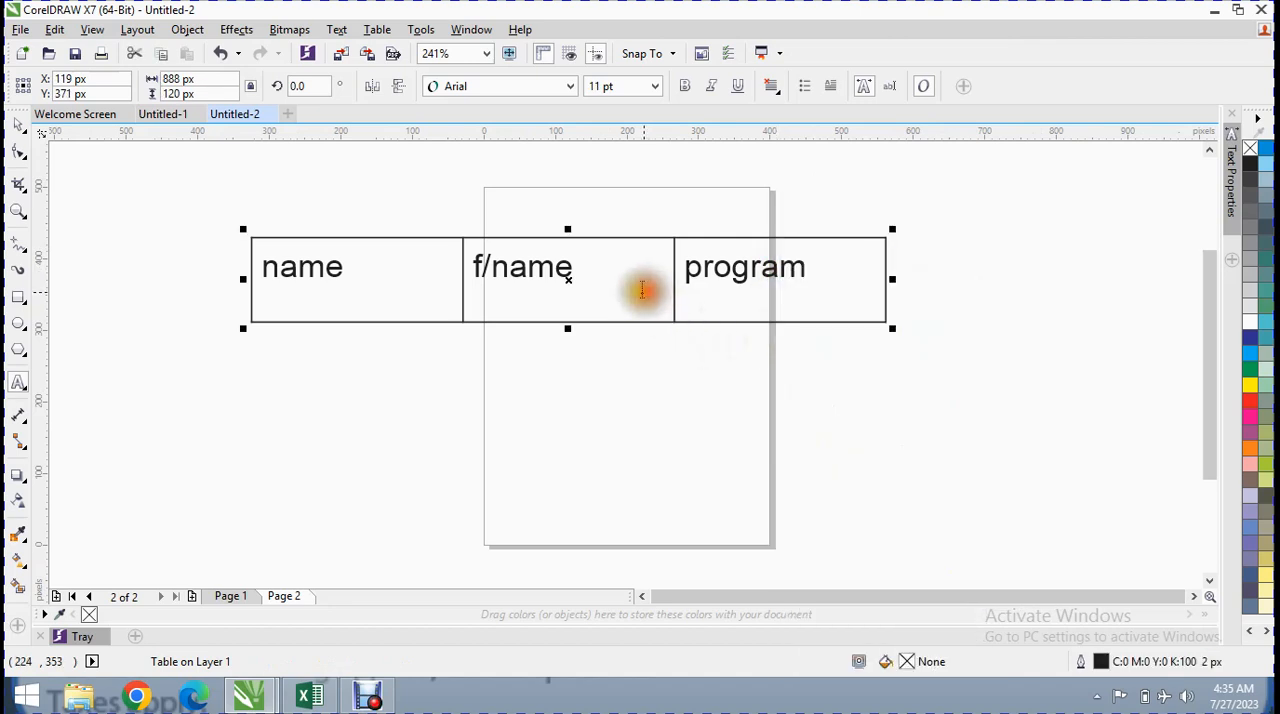
pyautogui.click(229, 600)
pyautogui.click(523, 304)
pyautogui.click(508, 55)
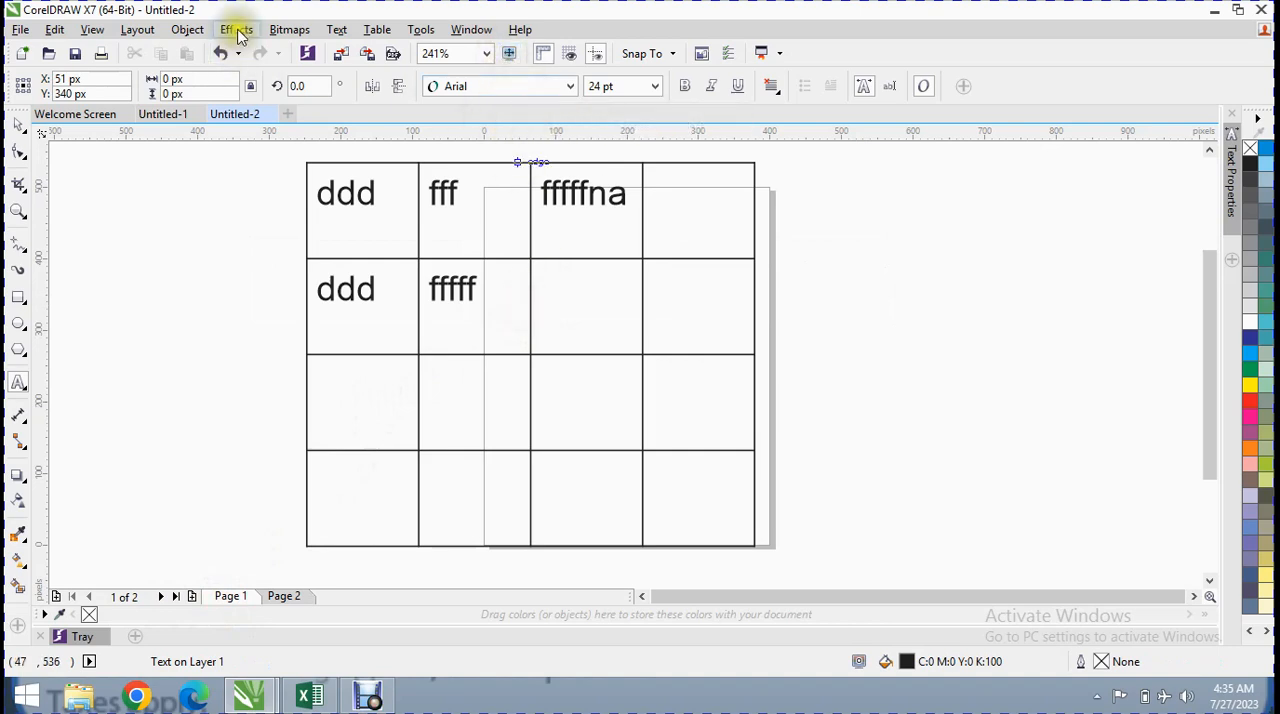
pyautogui.click(378, 29)
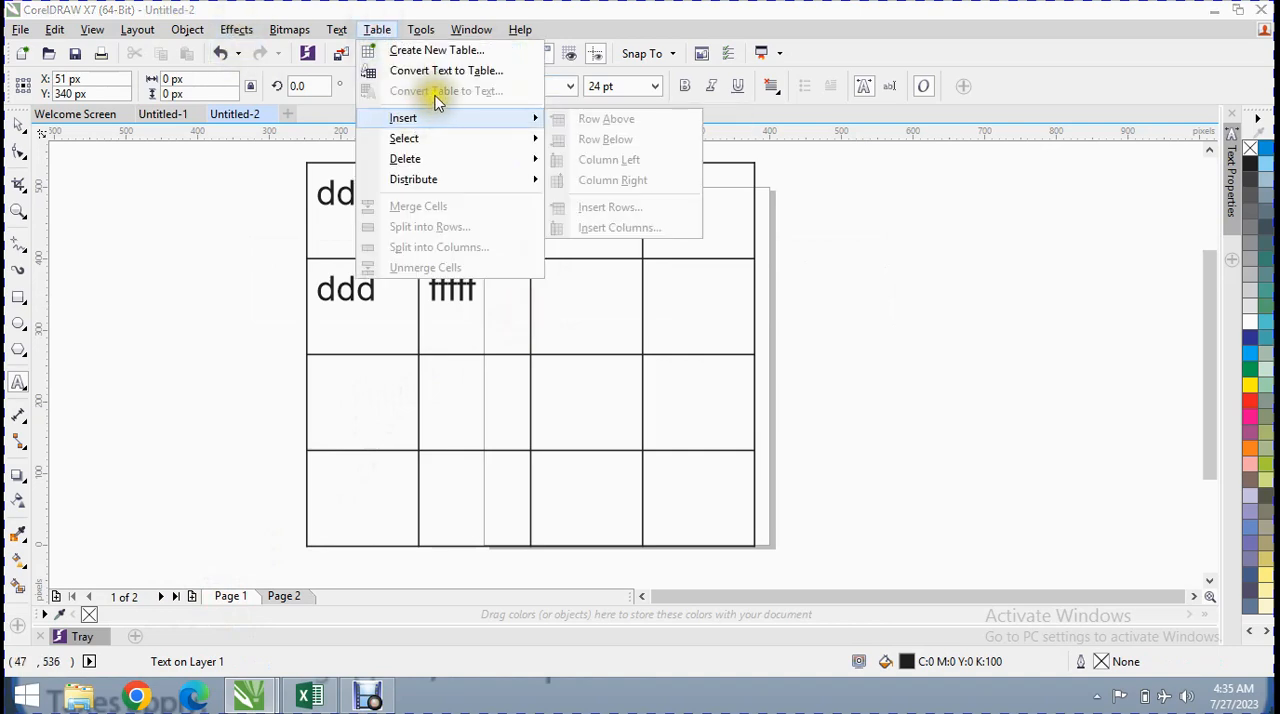
pyautogui.click(299, 598)
pyautogui.doubleClick(851, 282)
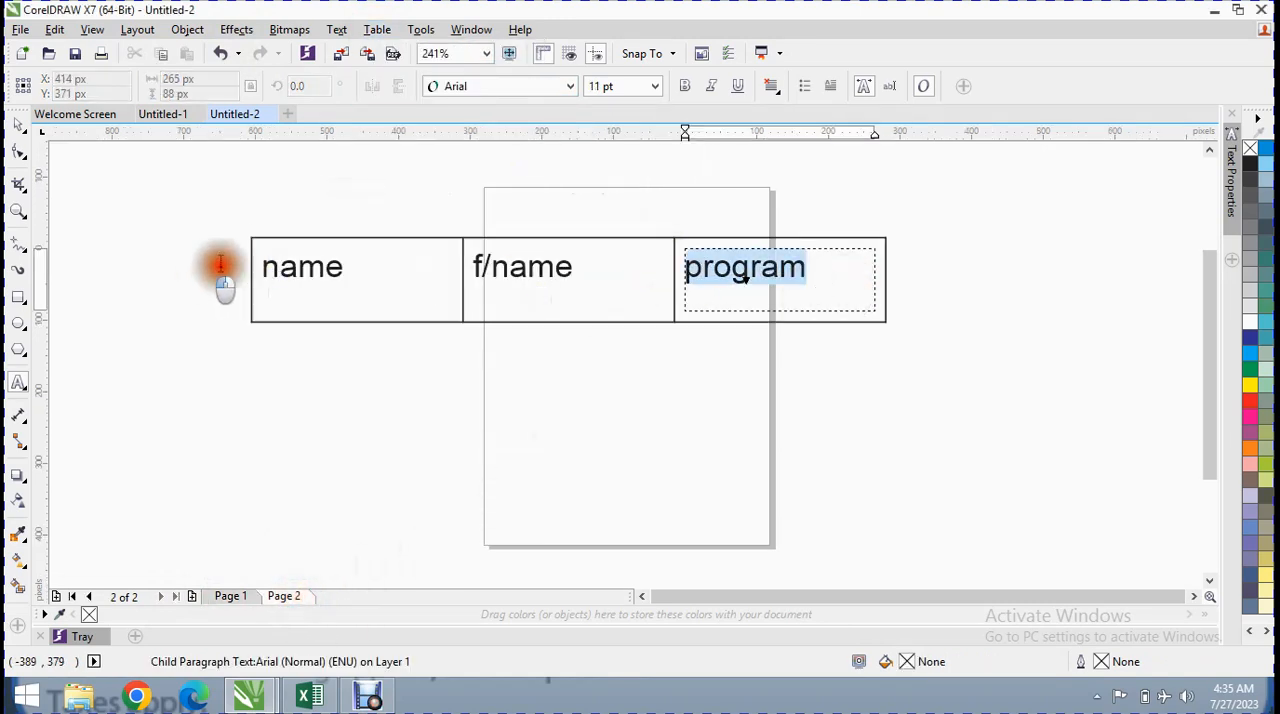
pyautogui.click(327, 286)
pyautogui.click(378, 29)
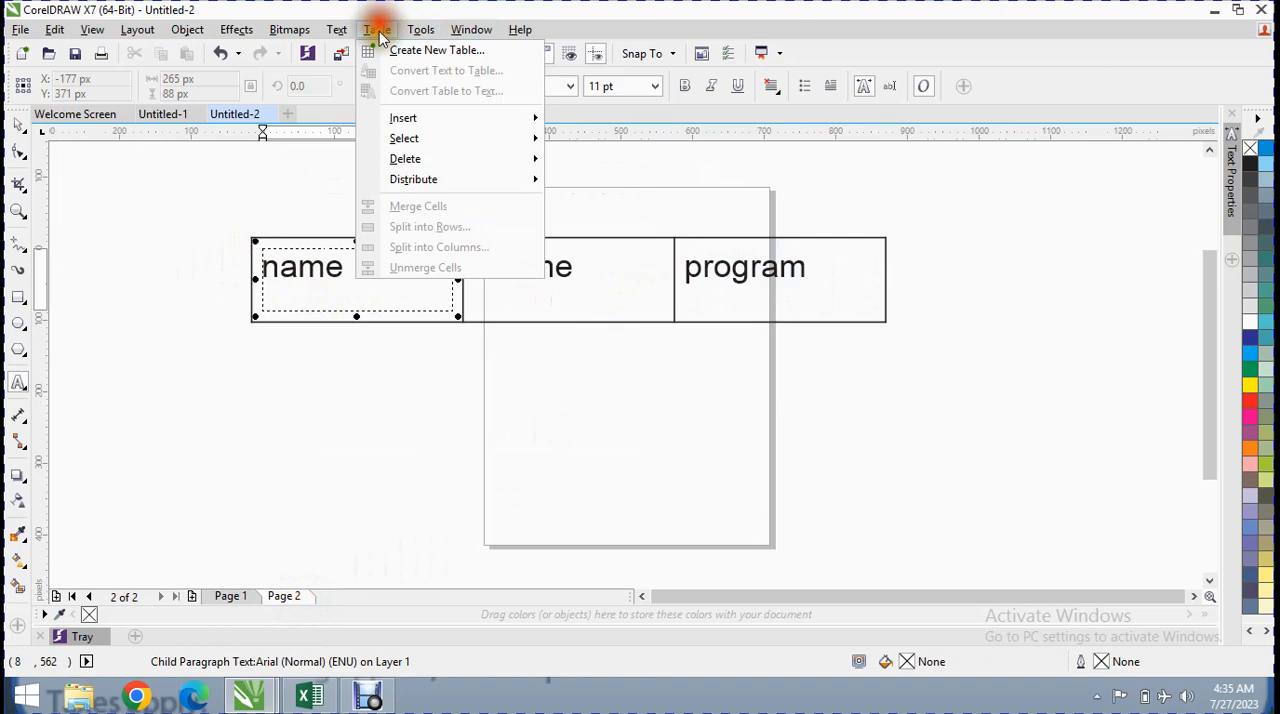
pyautogui.click(563, 297)
pyautogui.click(626, 278)
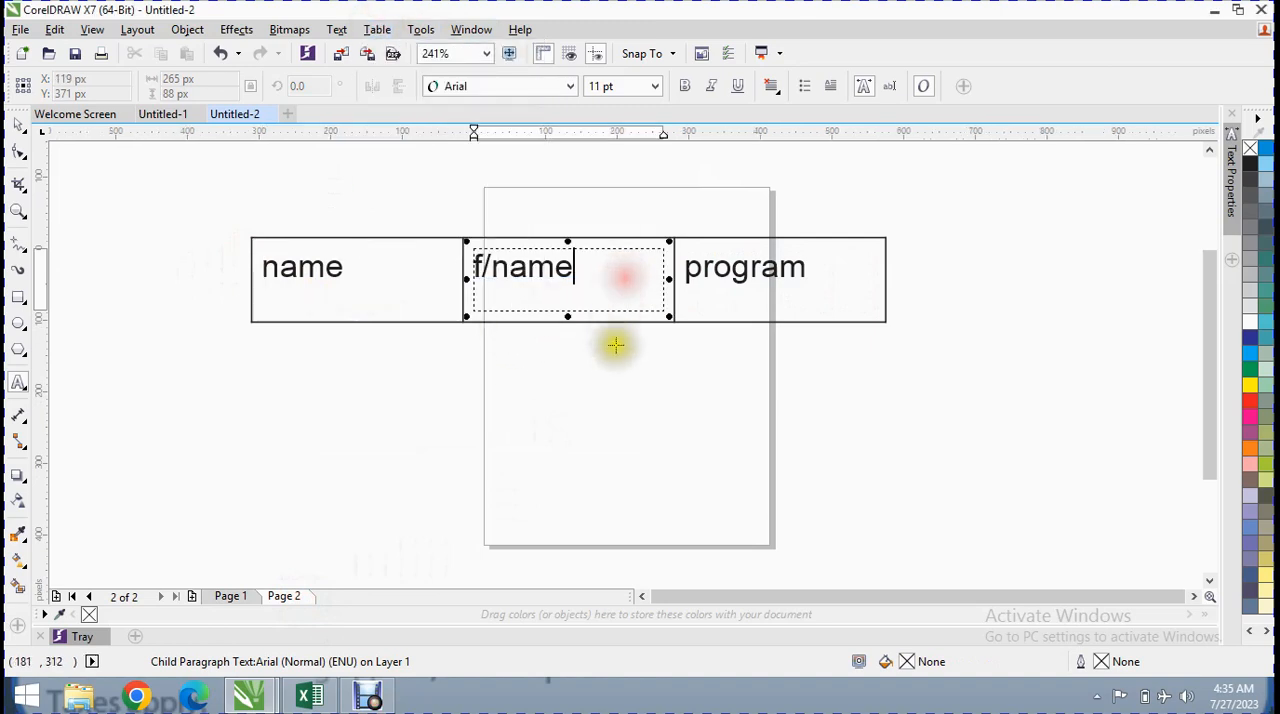
pyautogui.click(618, 359)
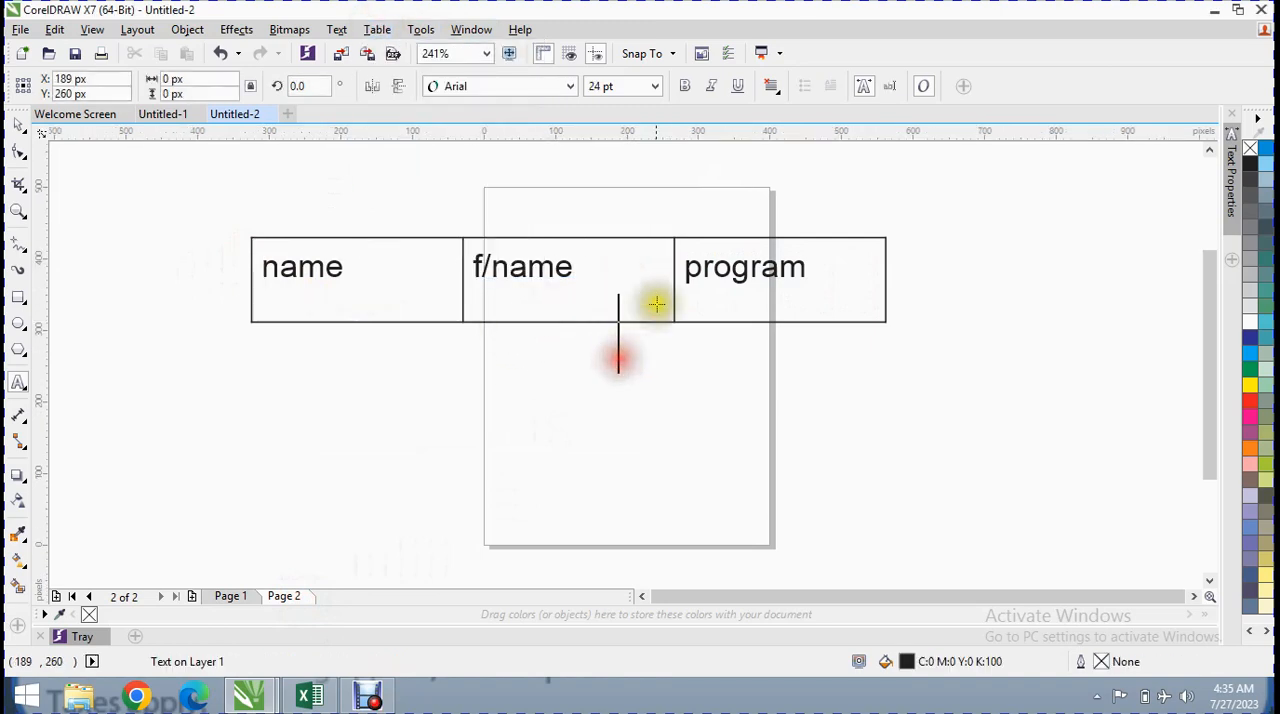
pyautogui.click(864, 245)
pyautogui.click(887, 243)
pyautogui.click(876, 277)
pyautogui.click(885, 321)
pyautogui.click(779, 287)
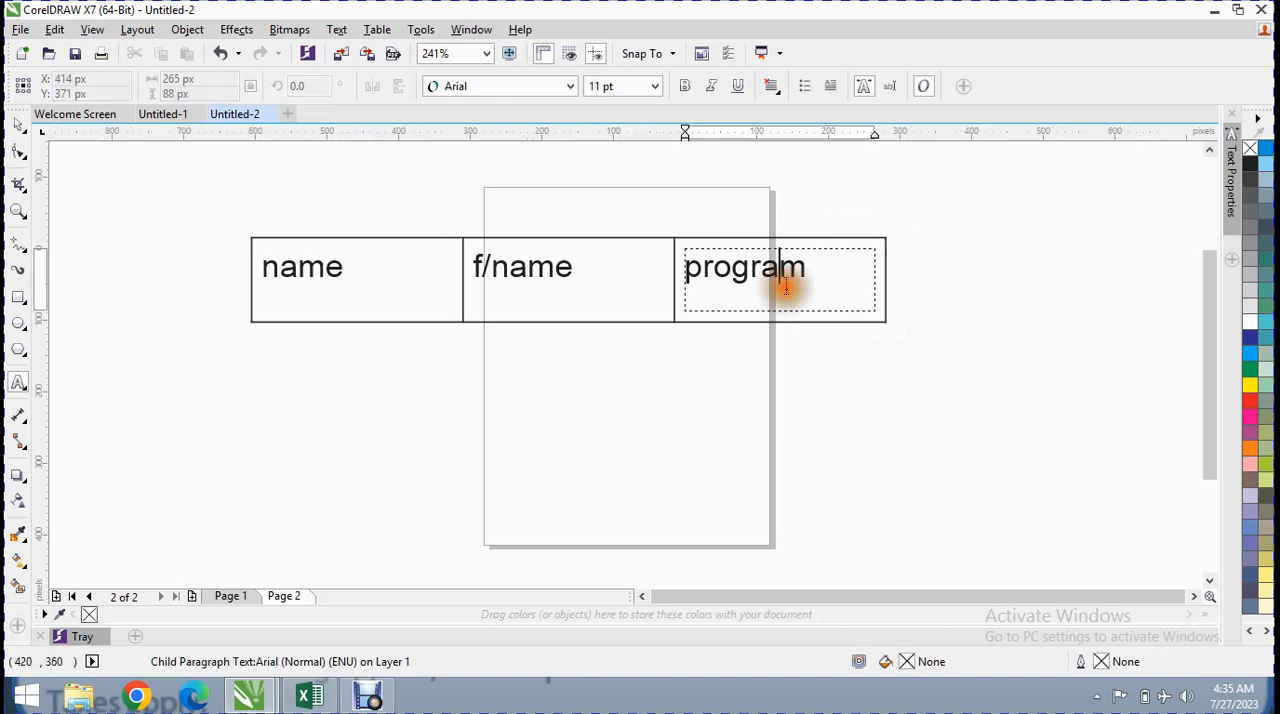
# Select the whole one-row table on page 2 and convert it back to text with the cell text separated by tabs
pyautogui.click(20, 127)
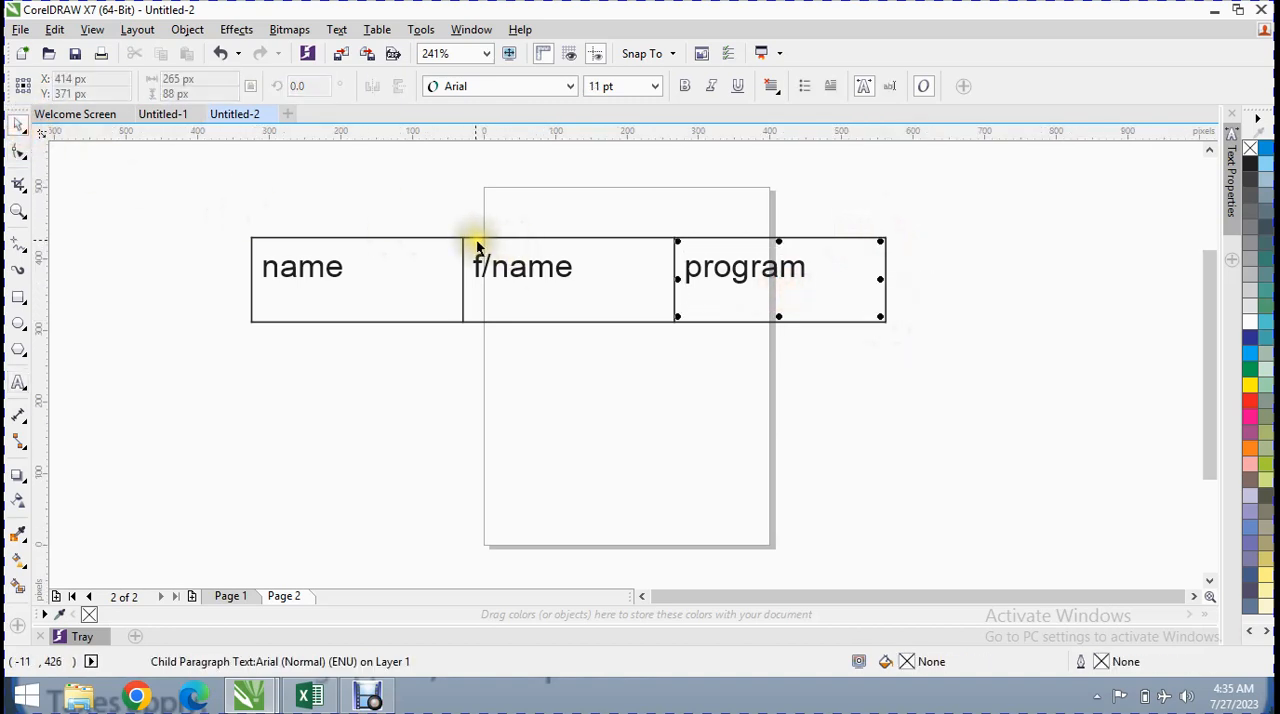
pyautogui.click(476, 249)
pyautogui.click(377, 30)
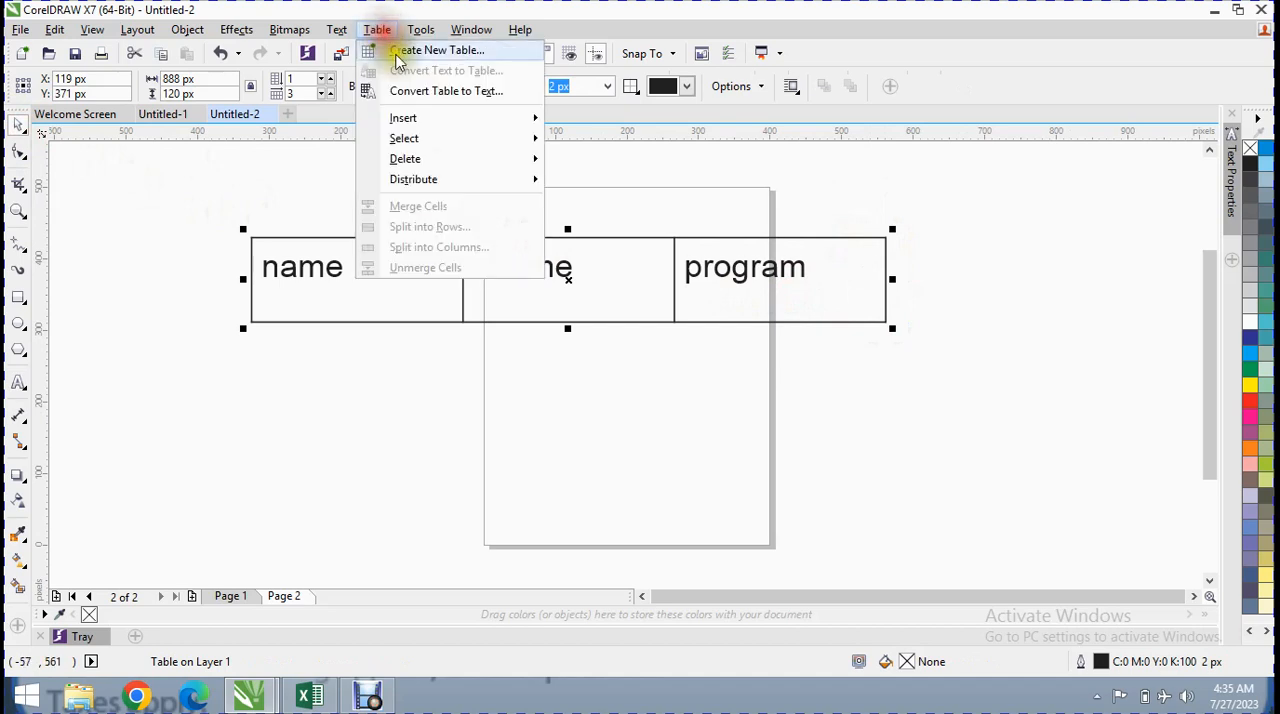
pyautogui.click(445, 91)
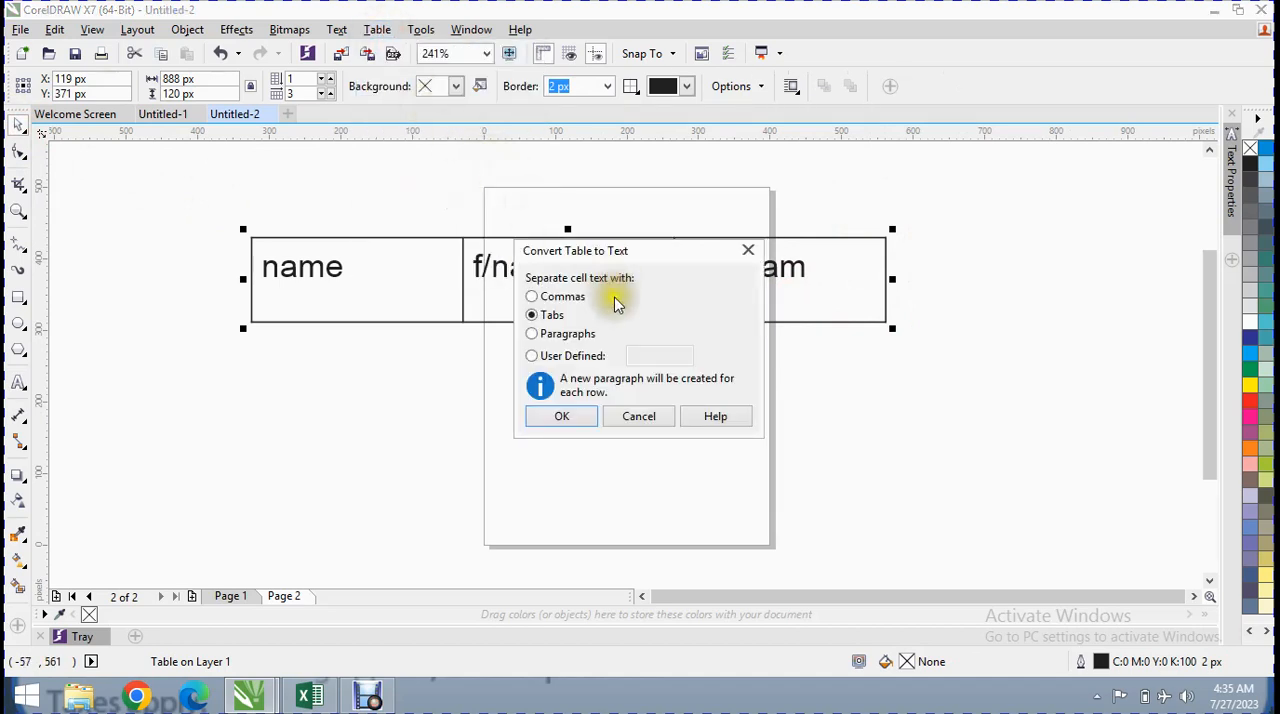
pyautogui.click(562, 416)
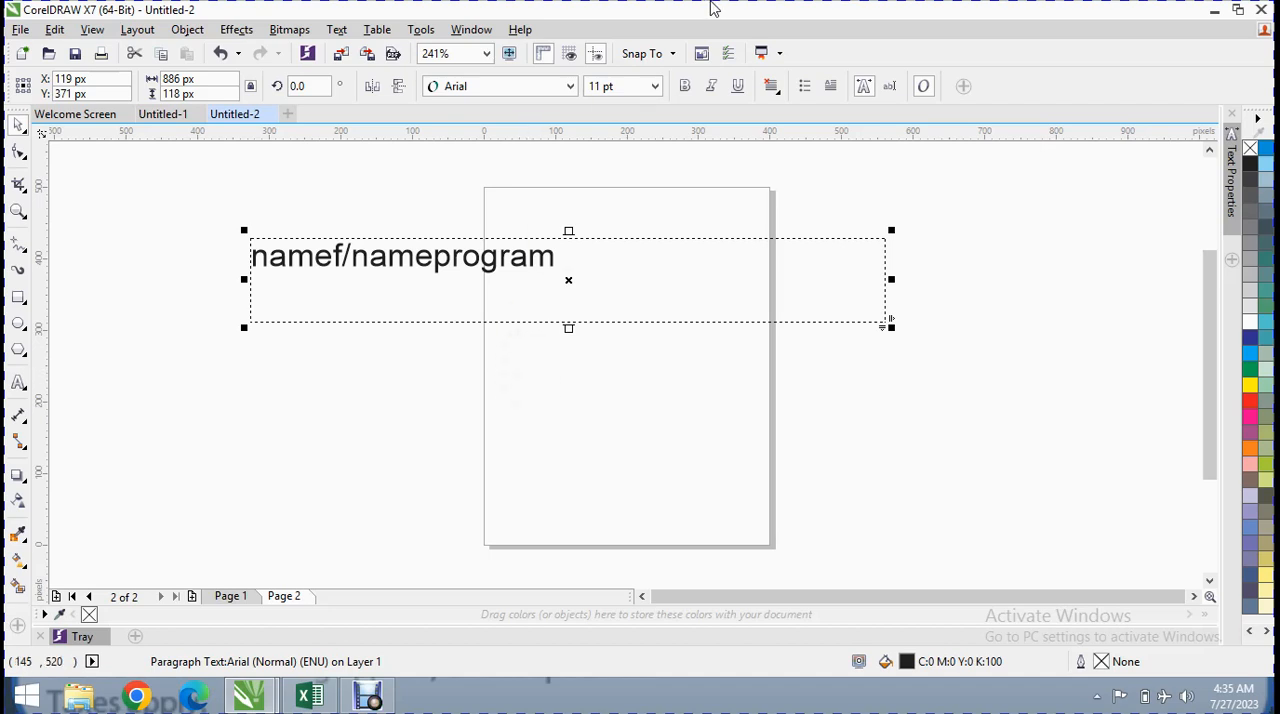
# Go back to page 1 and place the text cursor in the empty last cell of the table's first row
pyautogui.click(338, 33)
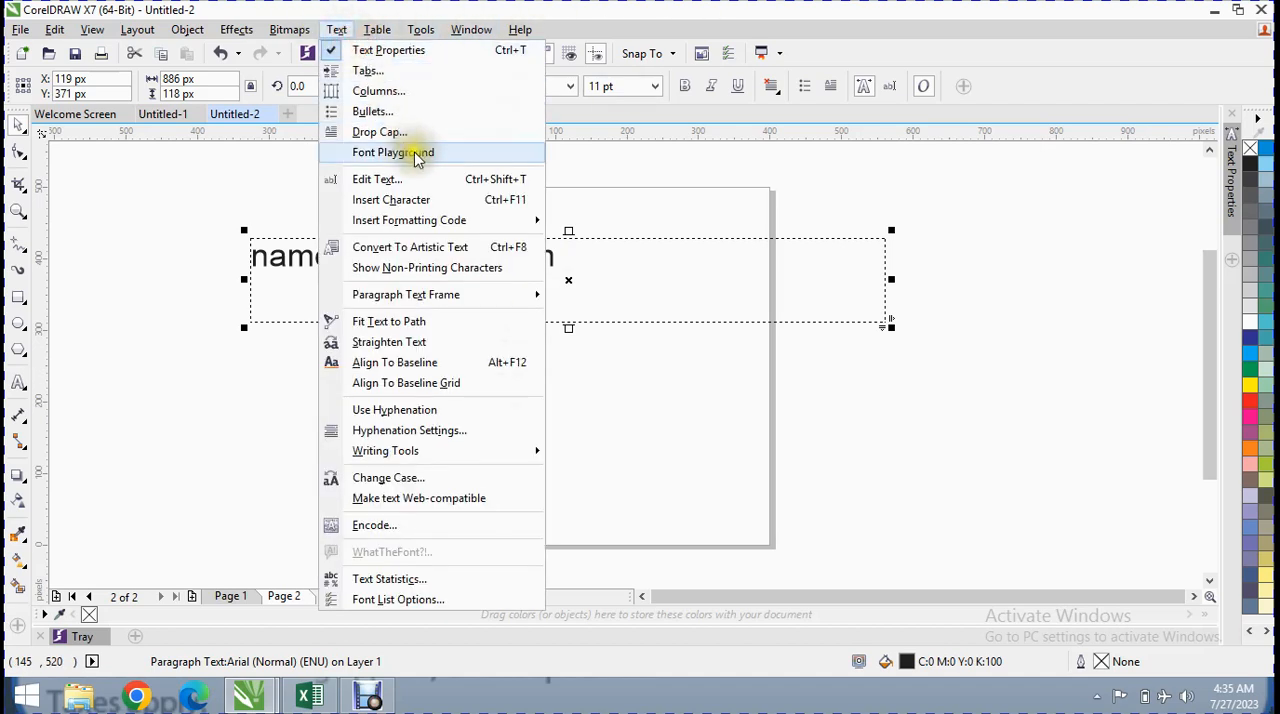
pyautogui.moveTo(372, 29)
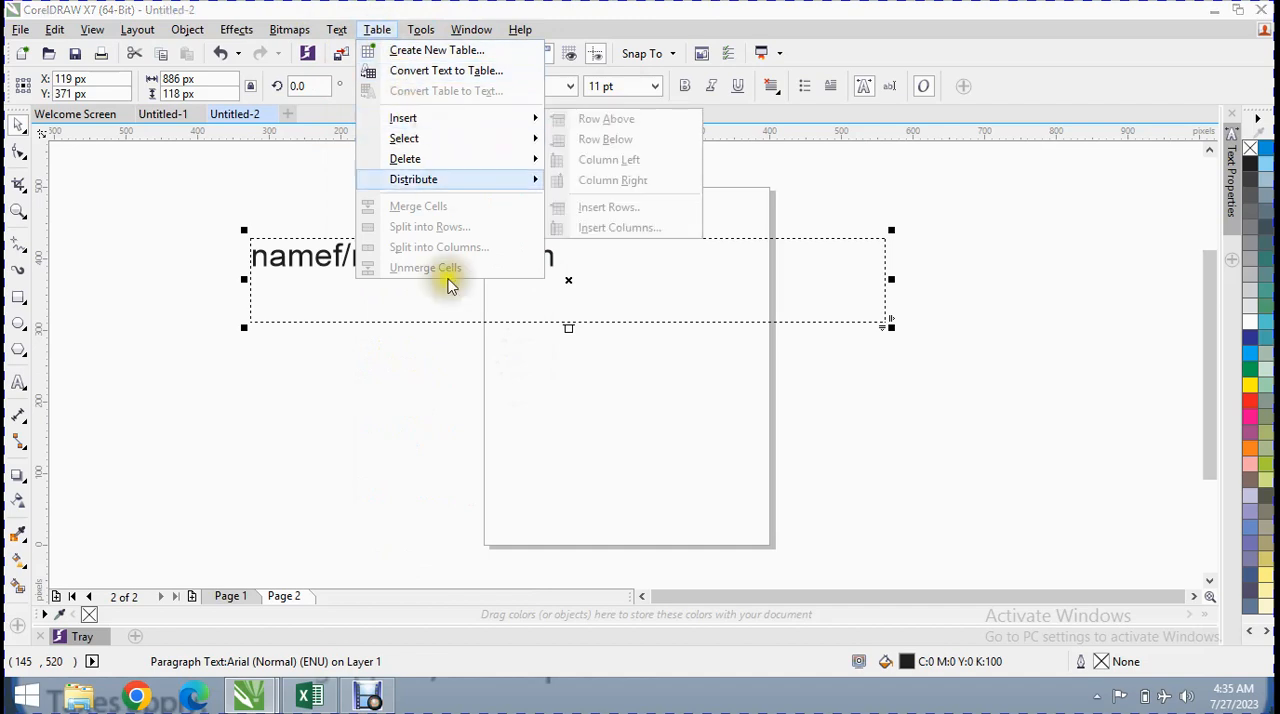
pyautogui.click(226, 599)
pyautogui.click(590, 300)
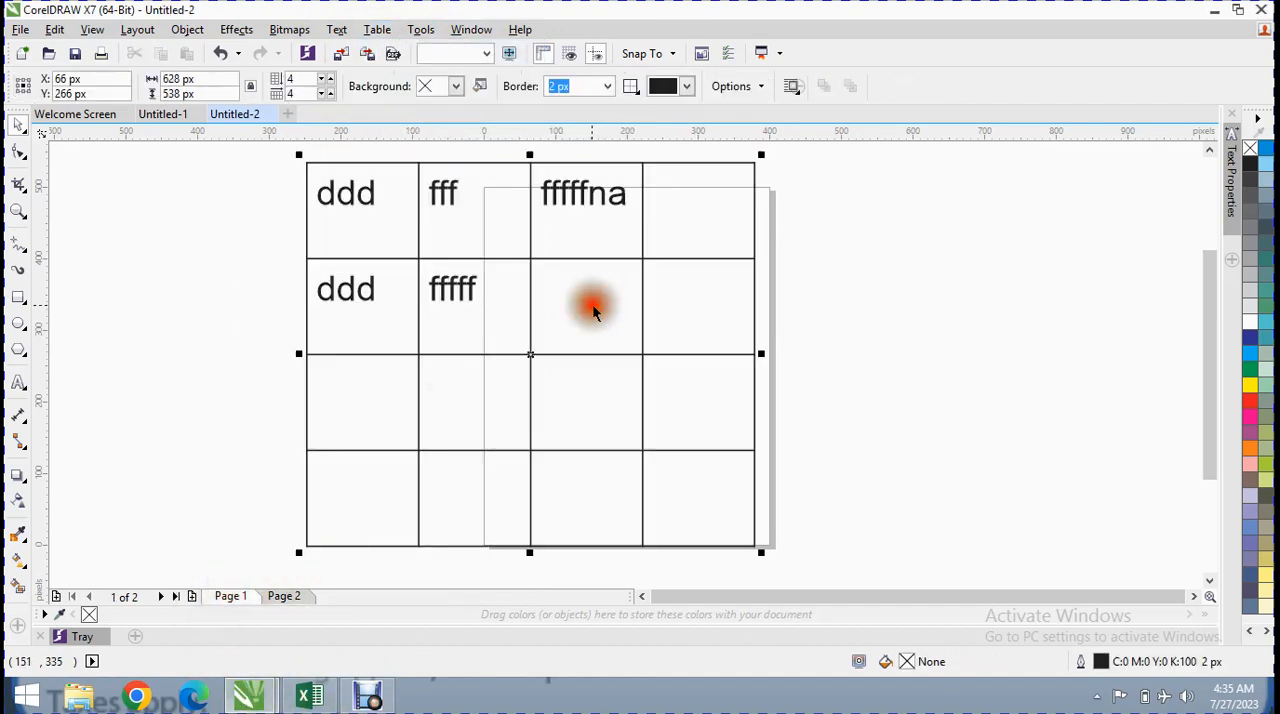
pyautogui.click(661, 234)
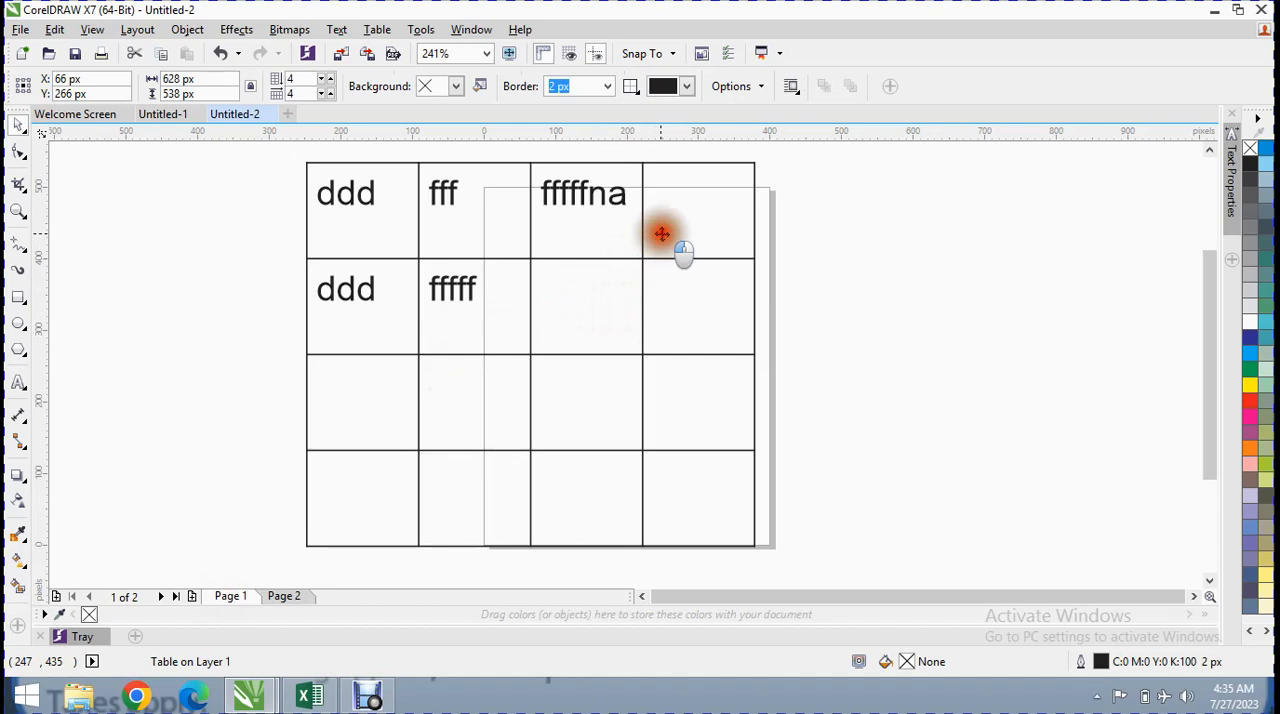
pyautogui.click(690, 192)
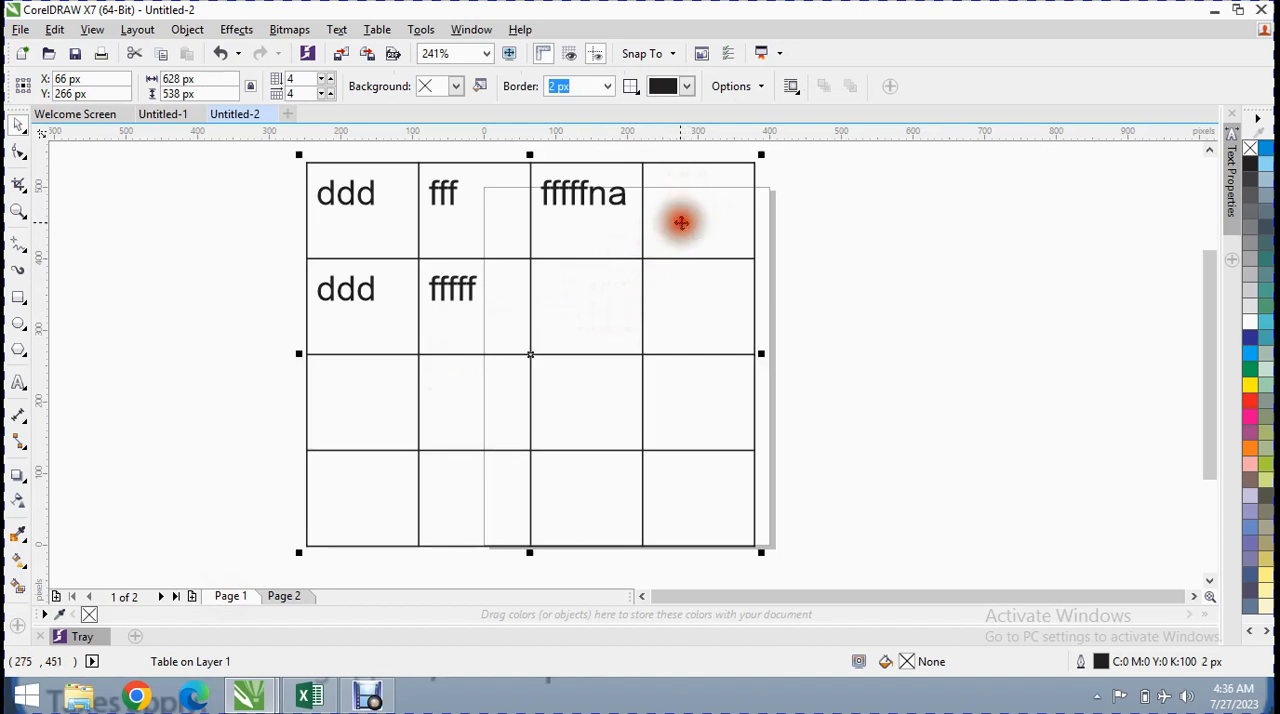
pyautogui.click(16, 384)
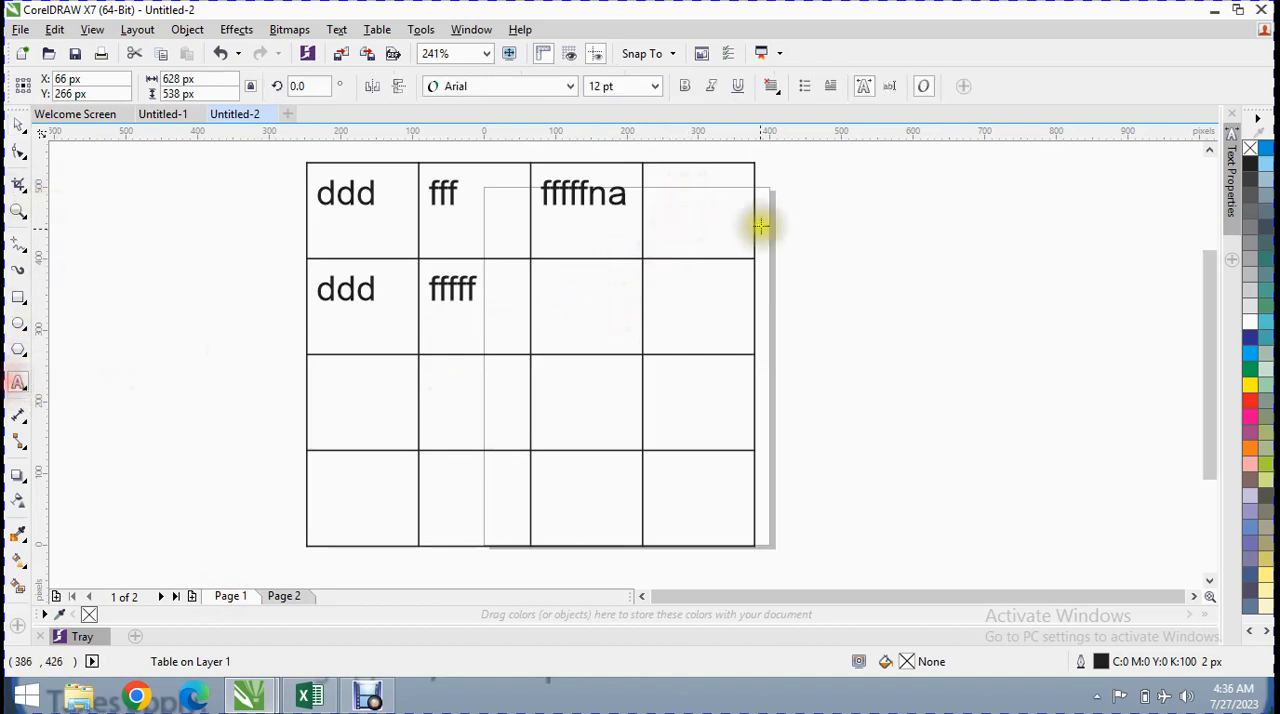
pyautogui.click(682, 207)
pyautogui.click(378, 30)
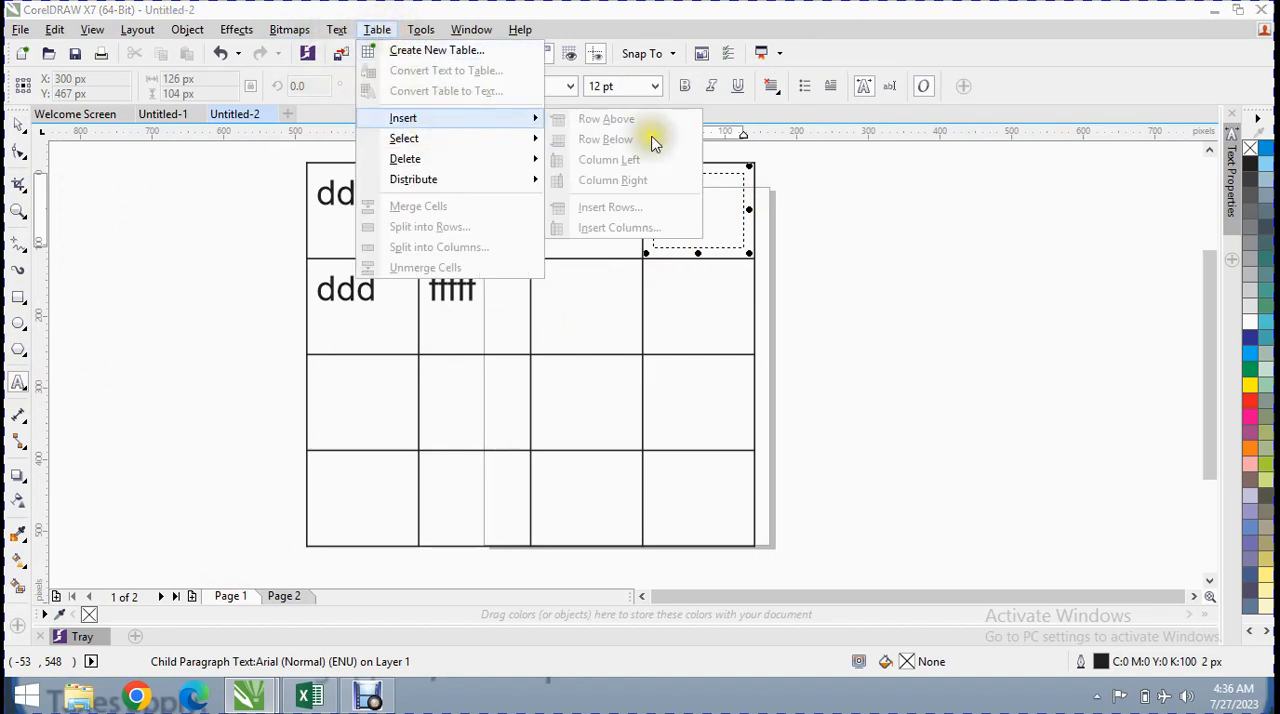
pyautogui.click(591, 300)
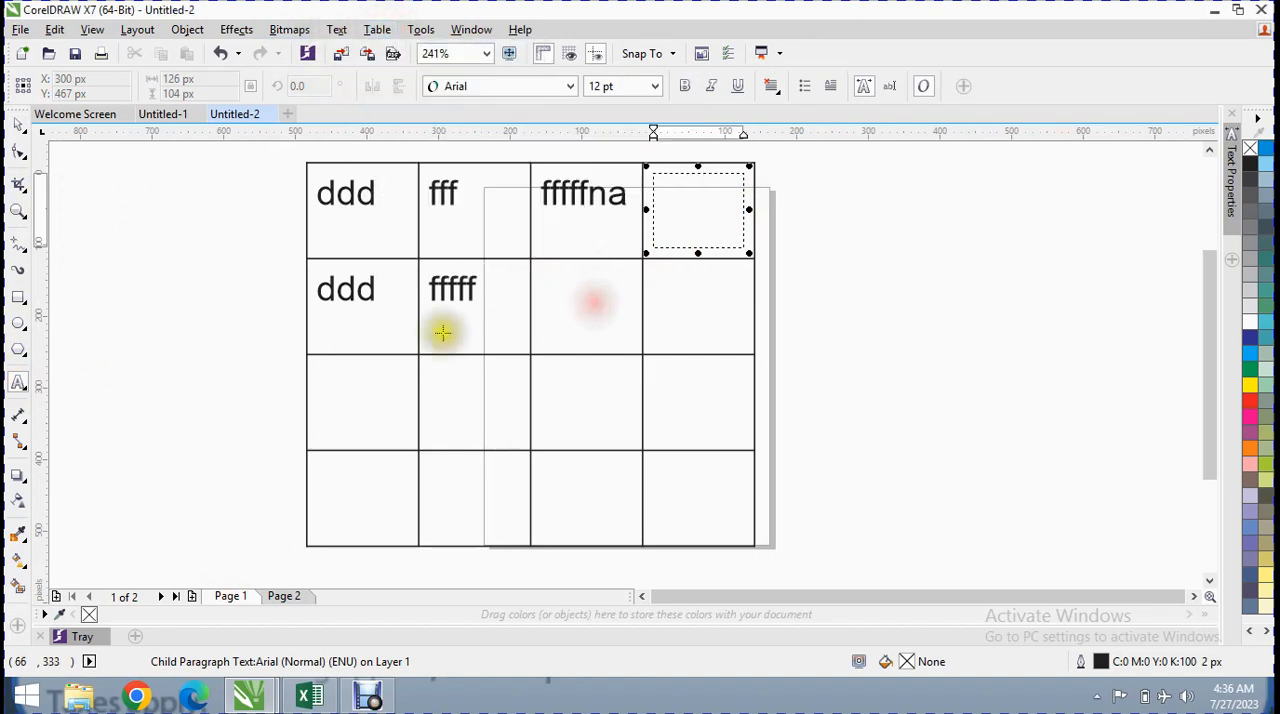
pyautogui.rightClick(25, 395)
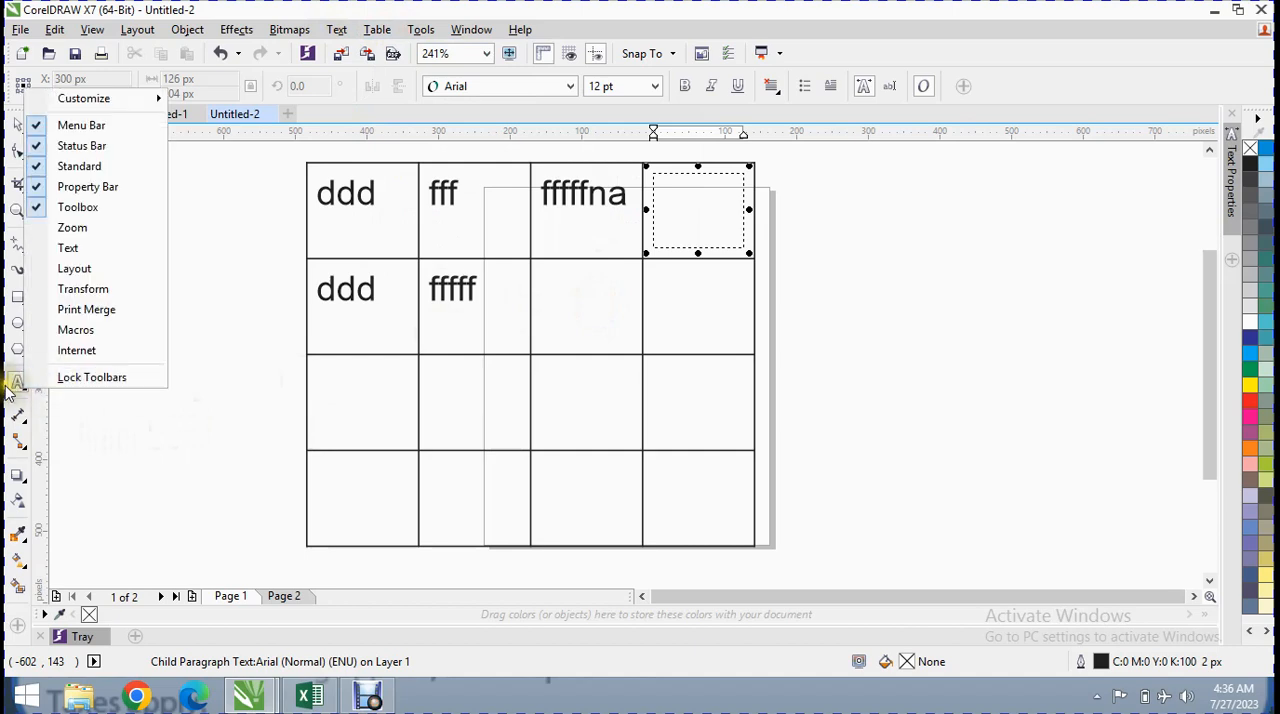
# Switch to the Table tool and place the text cursor in the empty last cell of the table's first row
pyautogui.click(18, 386)
pyautogui.click(26, 390)
pyautogui.click(56, 402)
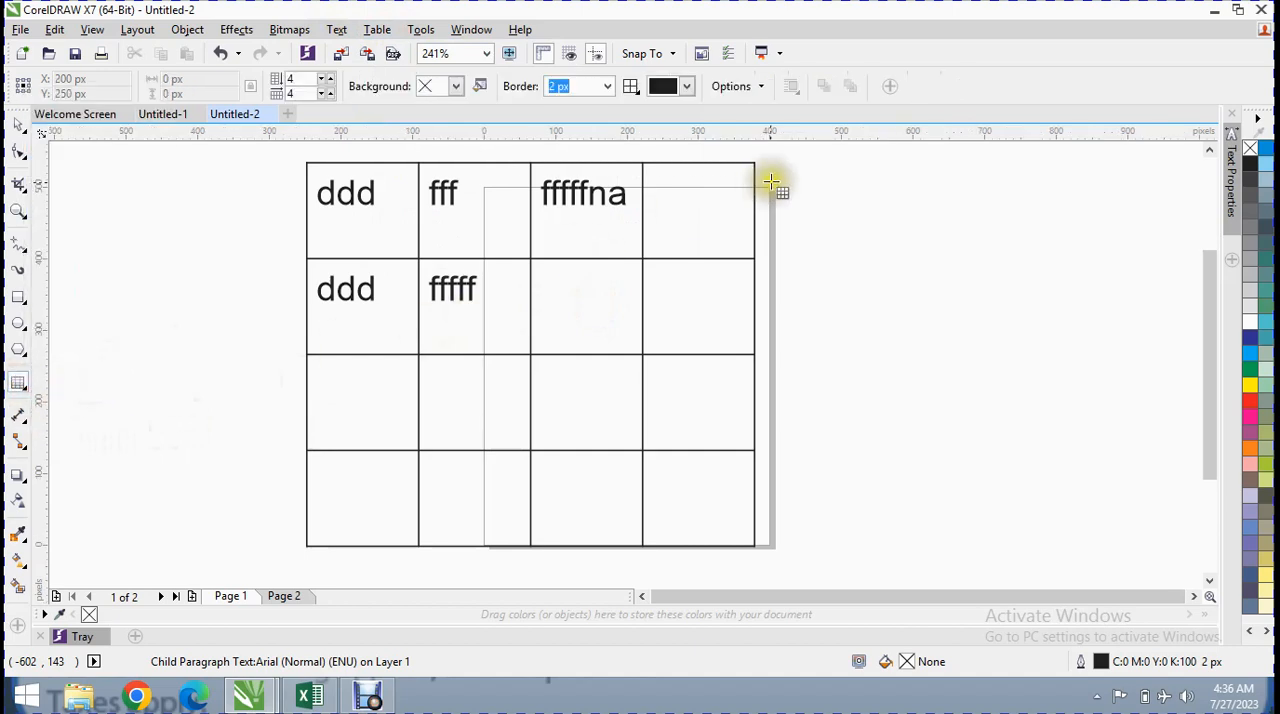
pyautogui.click(695, 206)
pyautogui.click(380, 30)
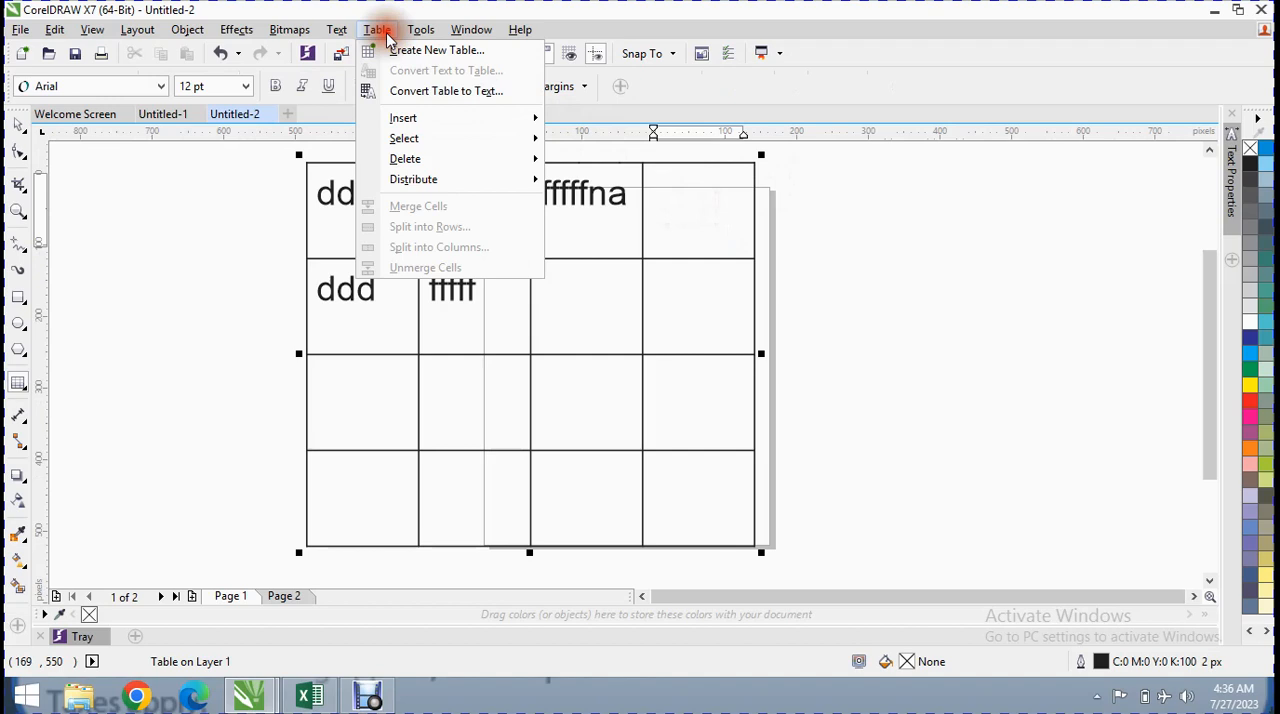
pyautogui.click(595, 257)
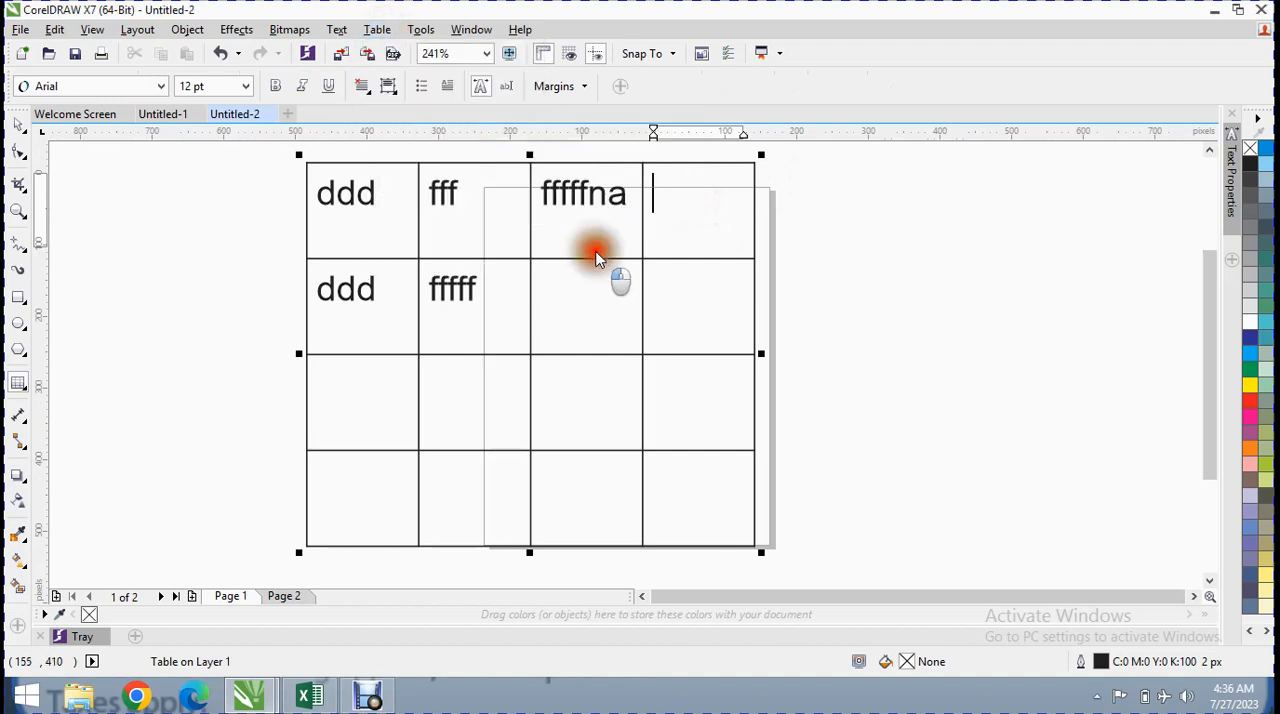
pyautogui.click(610, 226)
pyautogui.click(608, 292)
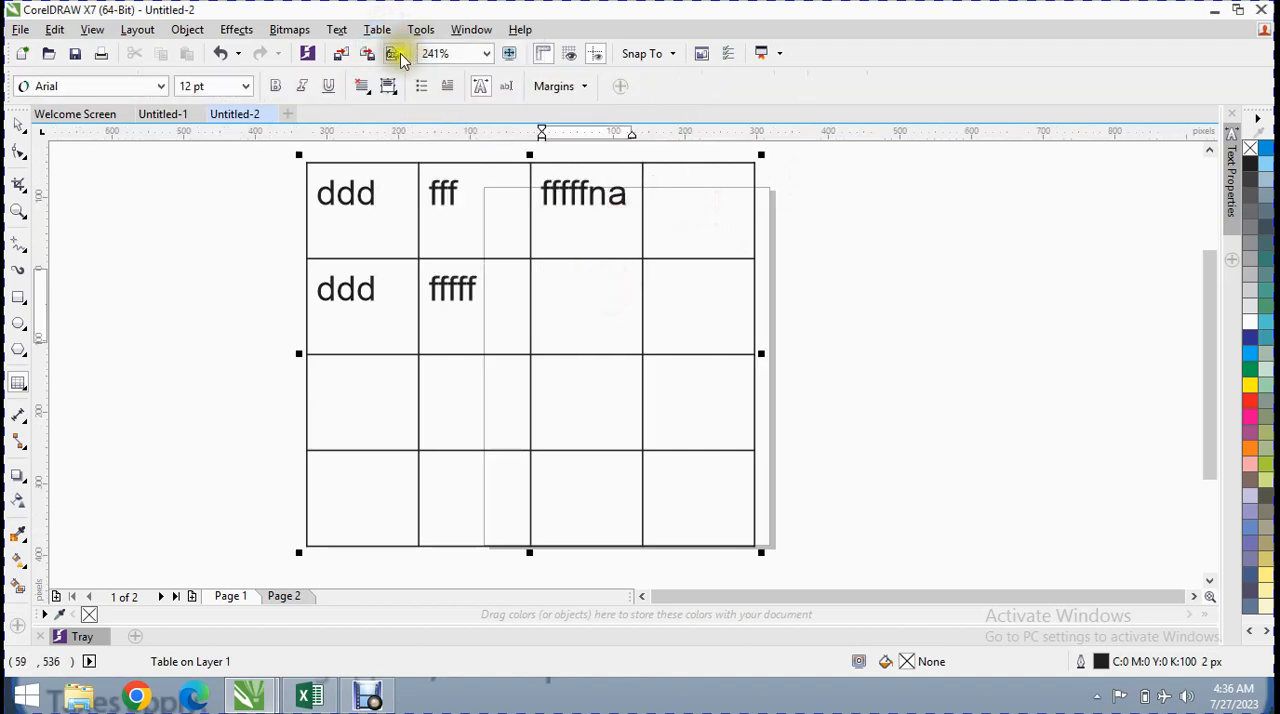
pyautogui.click(384, 30)
pyautogui.moveTo(434, 121)
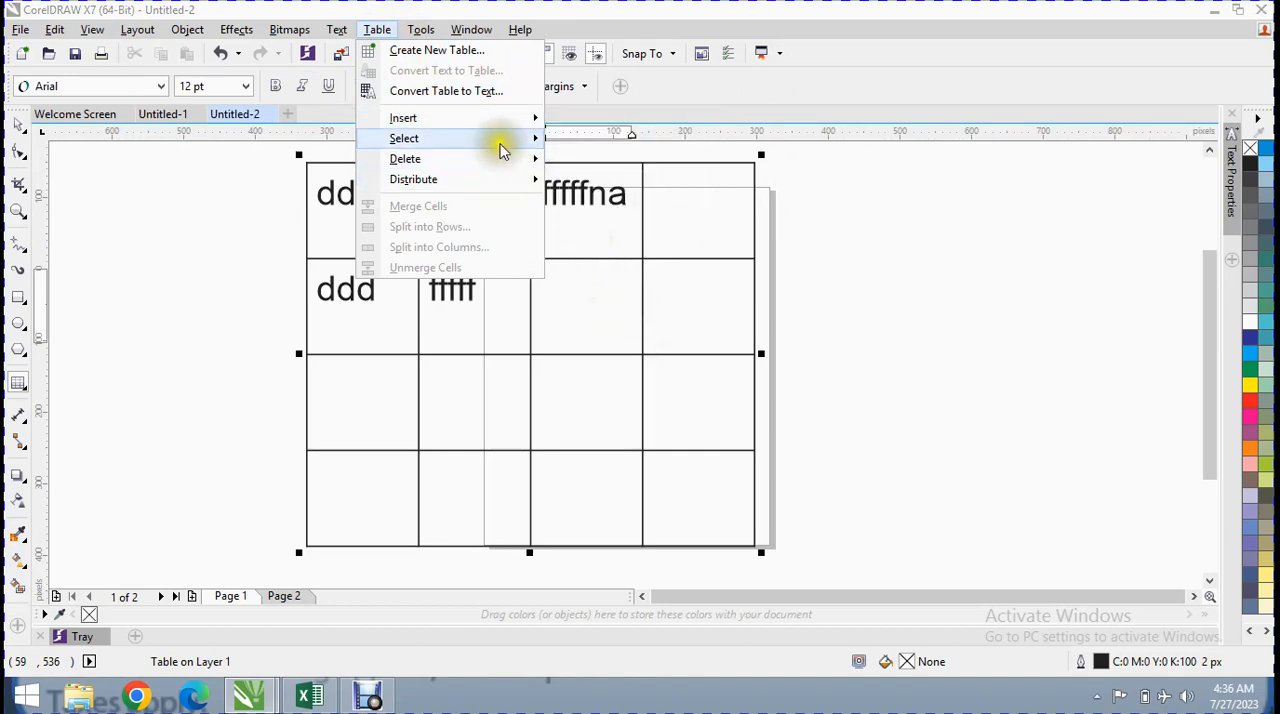
pyautogui.click(651, 314)
# Select the table's whole first row and insert one empty row above it and one below it
pyautogui.moveTo(700, 237); pyautogui.dragTo(372, 214)
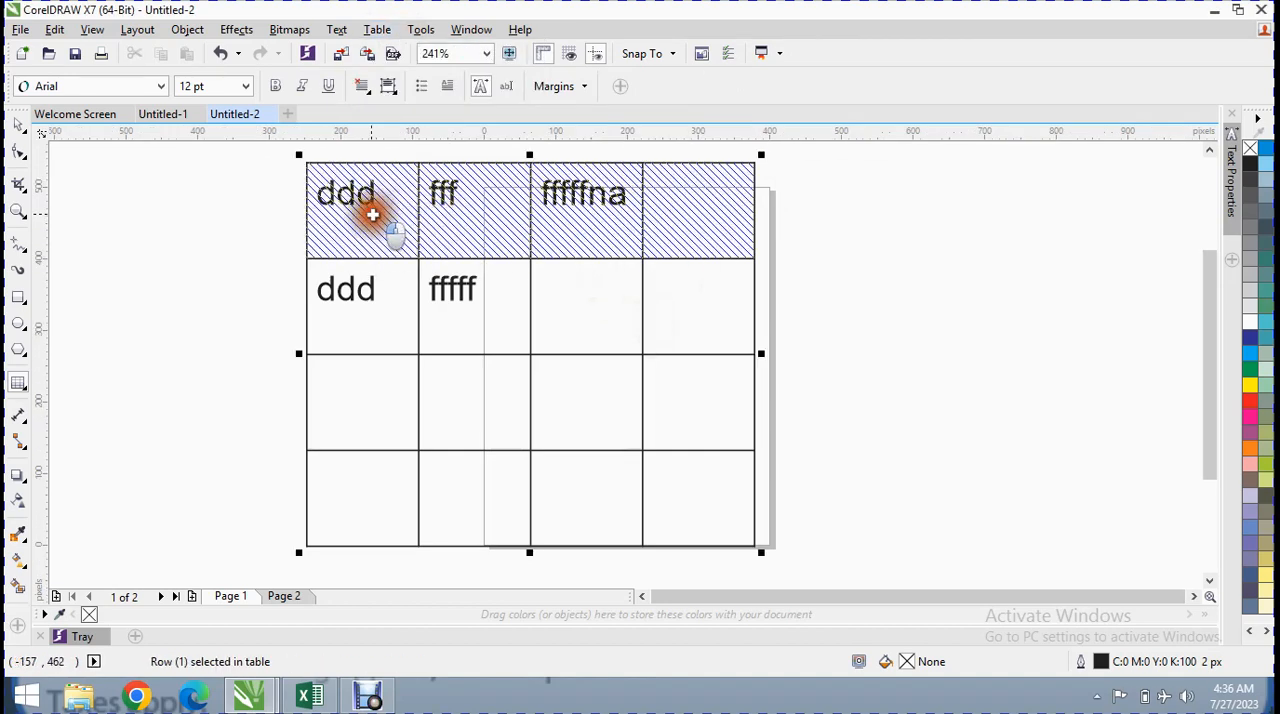
pyautogui.click(377, 29)
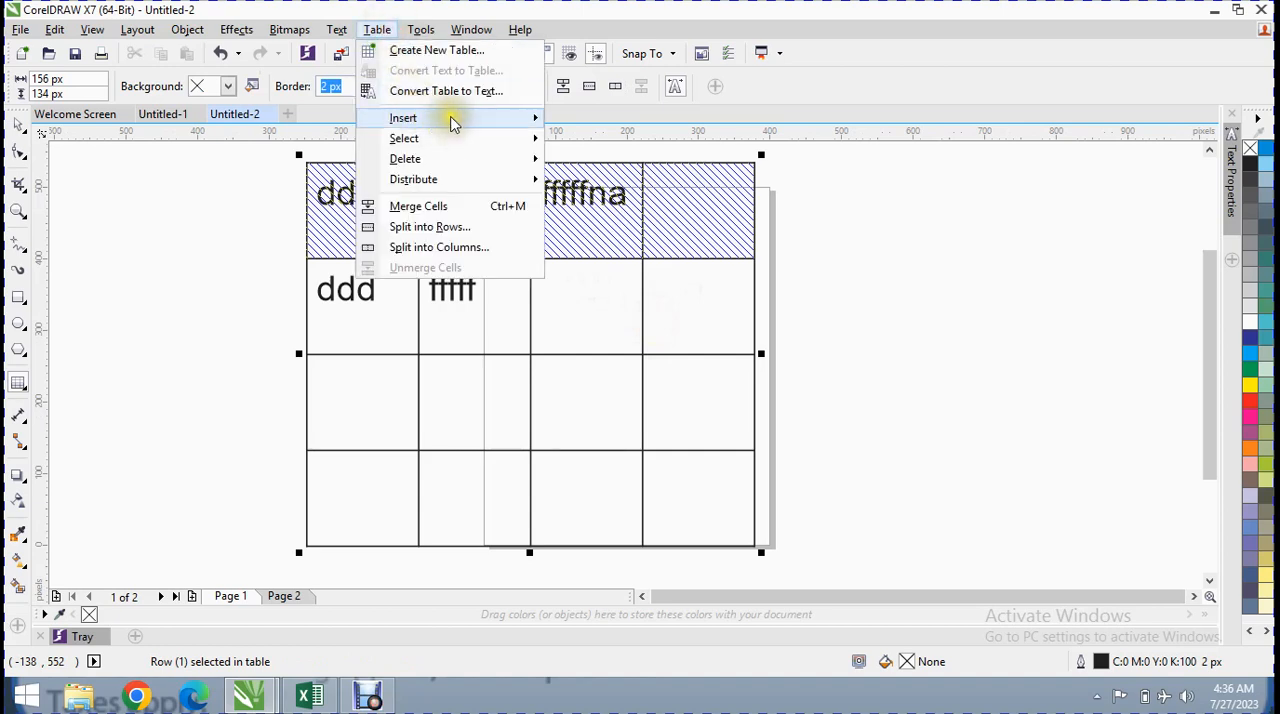
pyautogui.moveTo(452, 122)
pyautogui.click(600, 119)
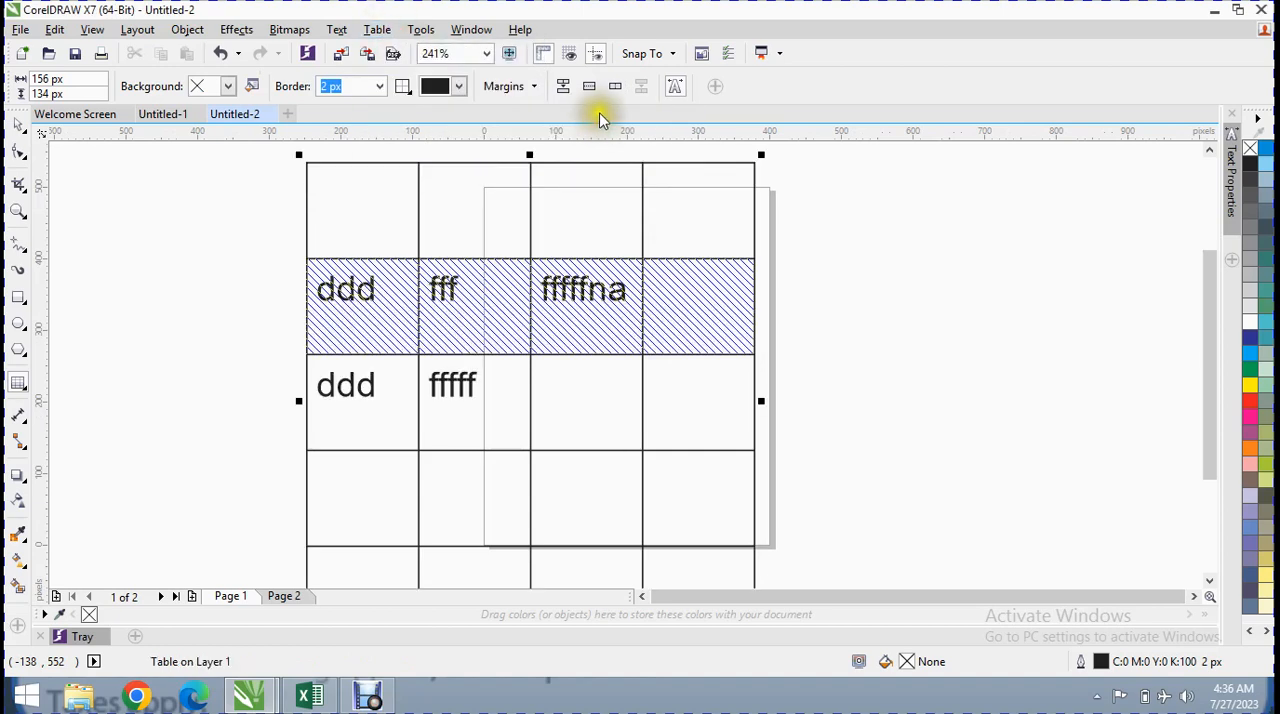
pyautogui.click(377, 29)
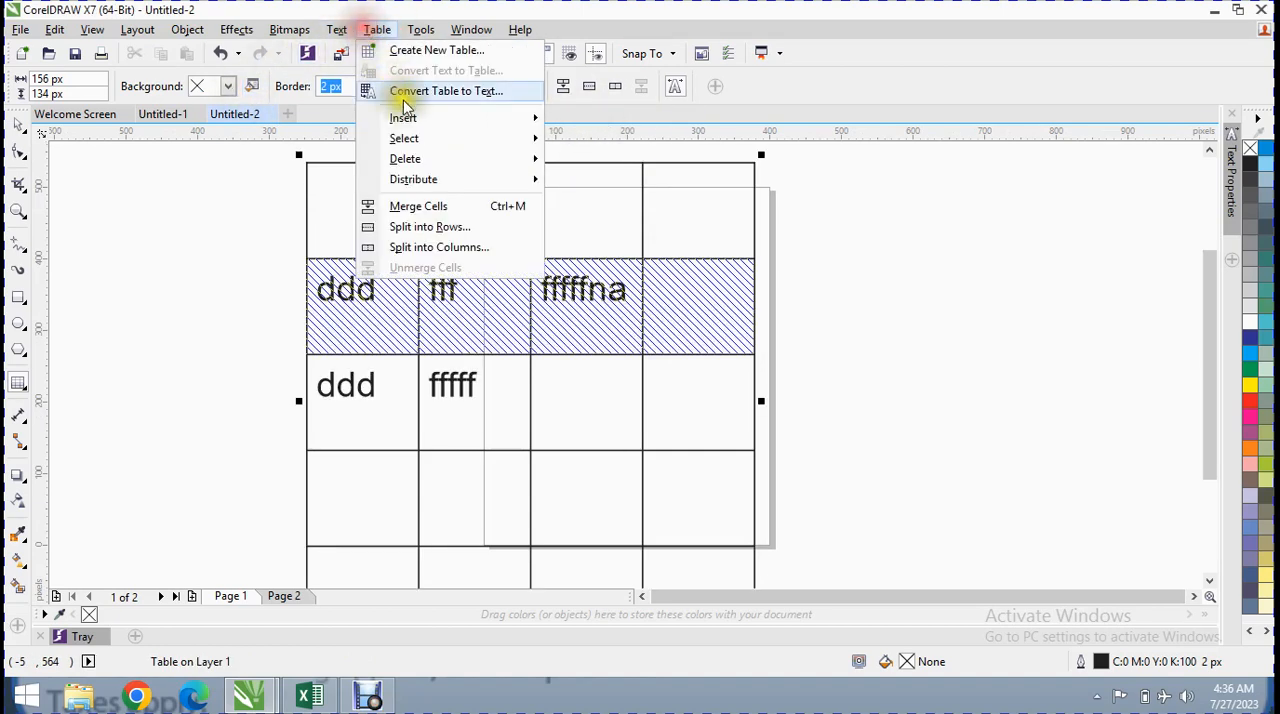
pyautogui.moveTo(414, 118)
pyautogui.click(605, 139)
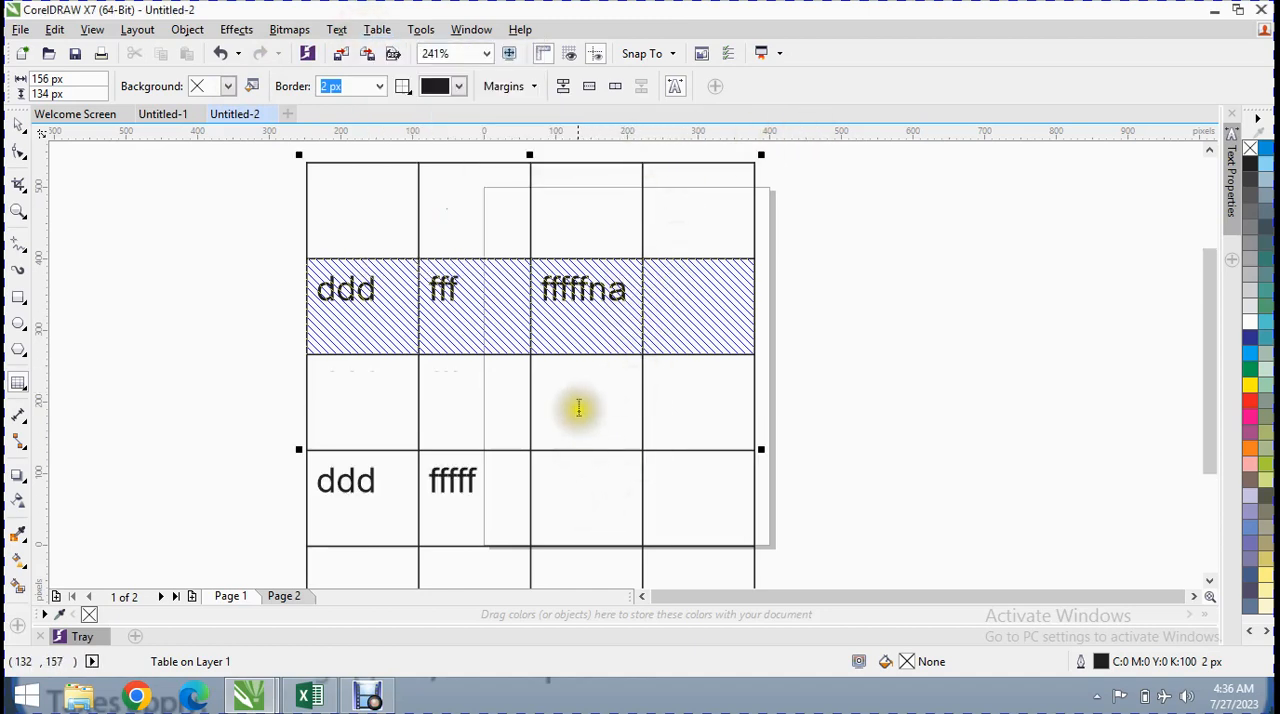
# Insert four columns to the left and four columns to the right of the selected cells
pyautogui.click(368, 30)
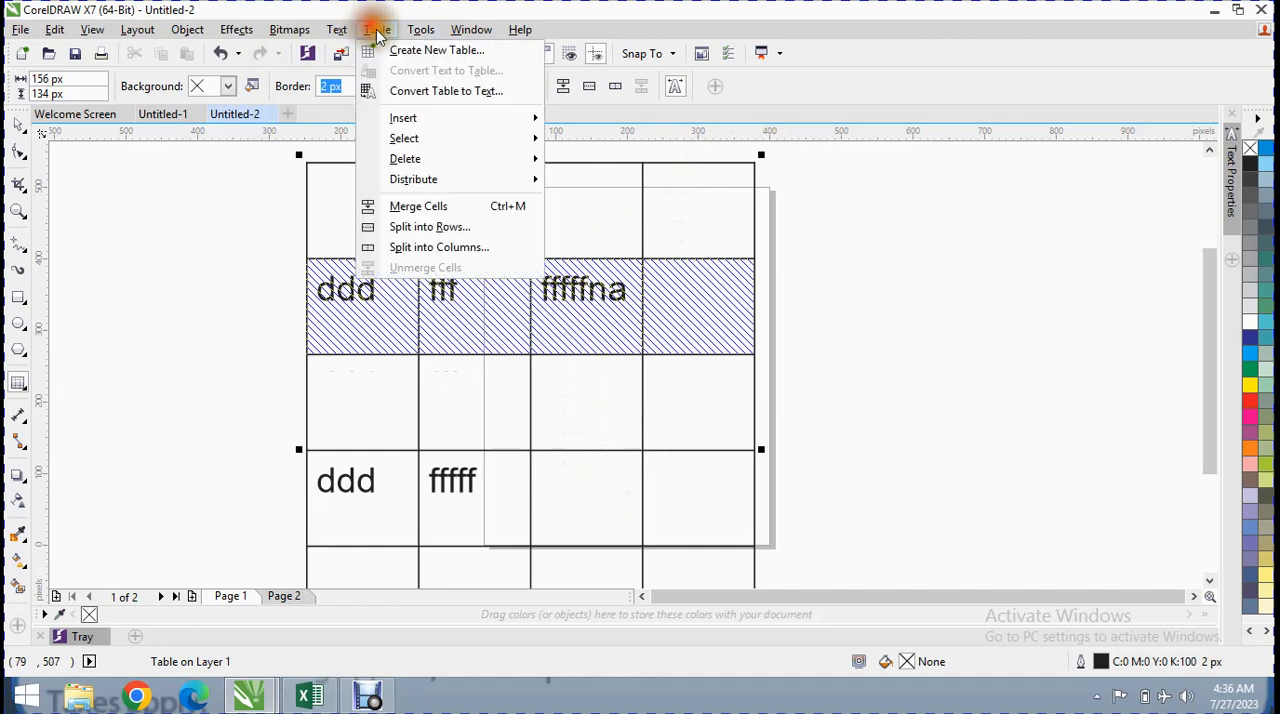
pyautogui.moveTo(457, 114)
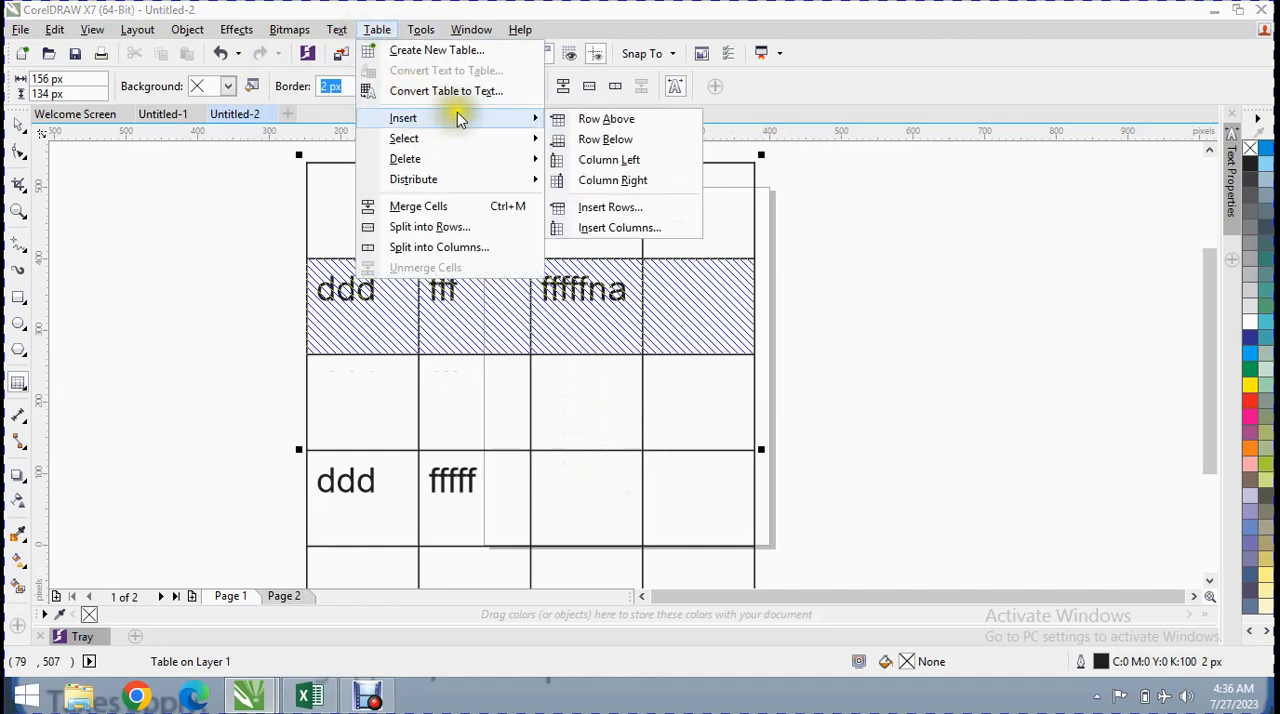
pyautogui.click(596, 164)
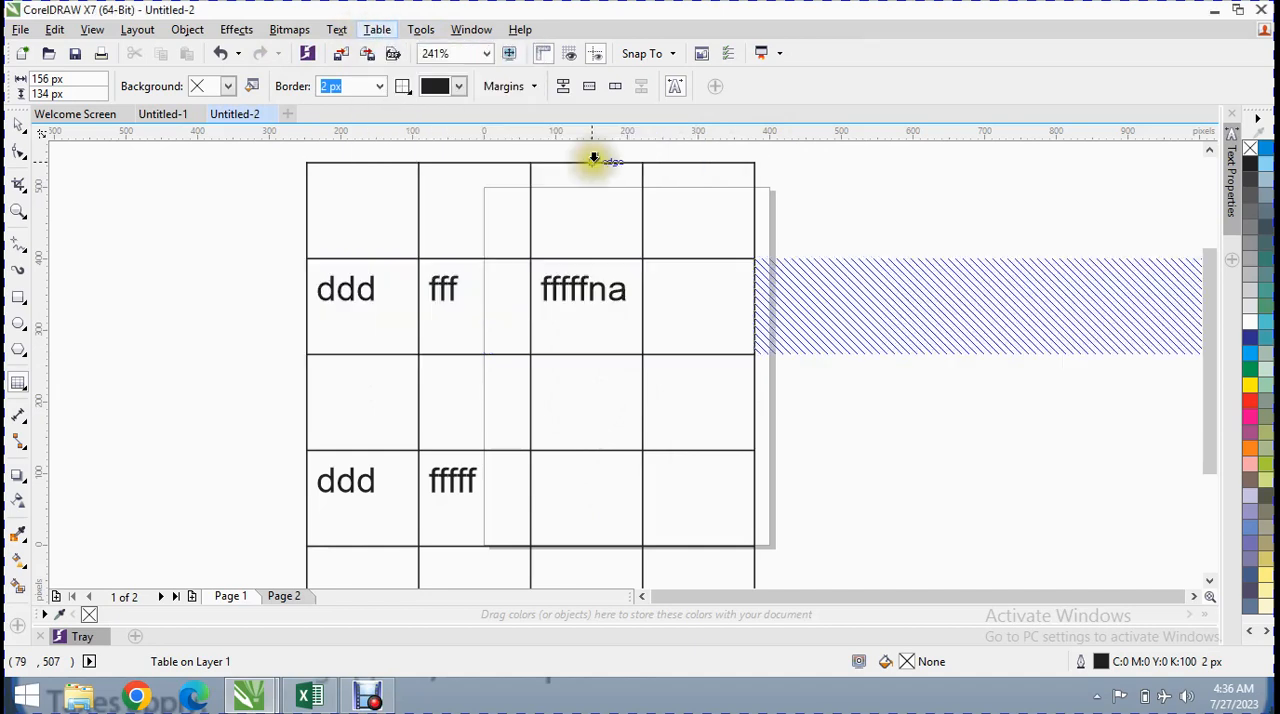
pyautogui.click(385, 32)
pyautogui.moveTo(482, 120)
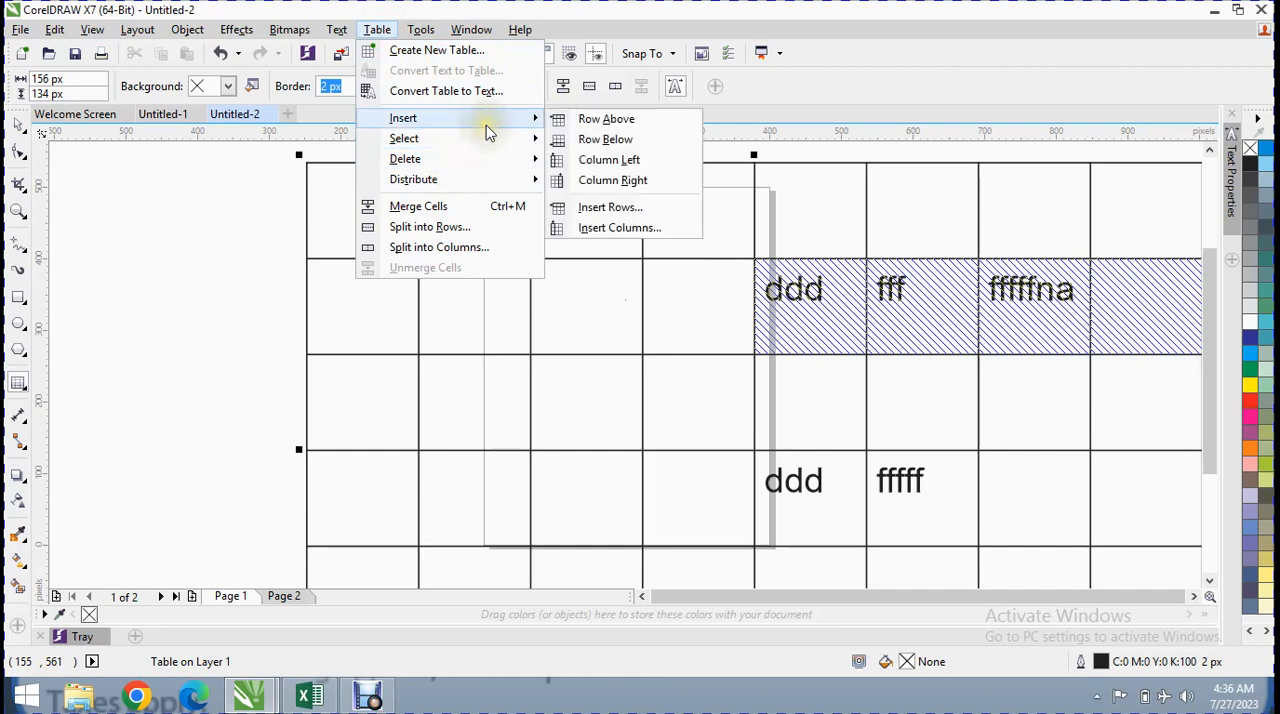
pyautogui.click(614, 180)
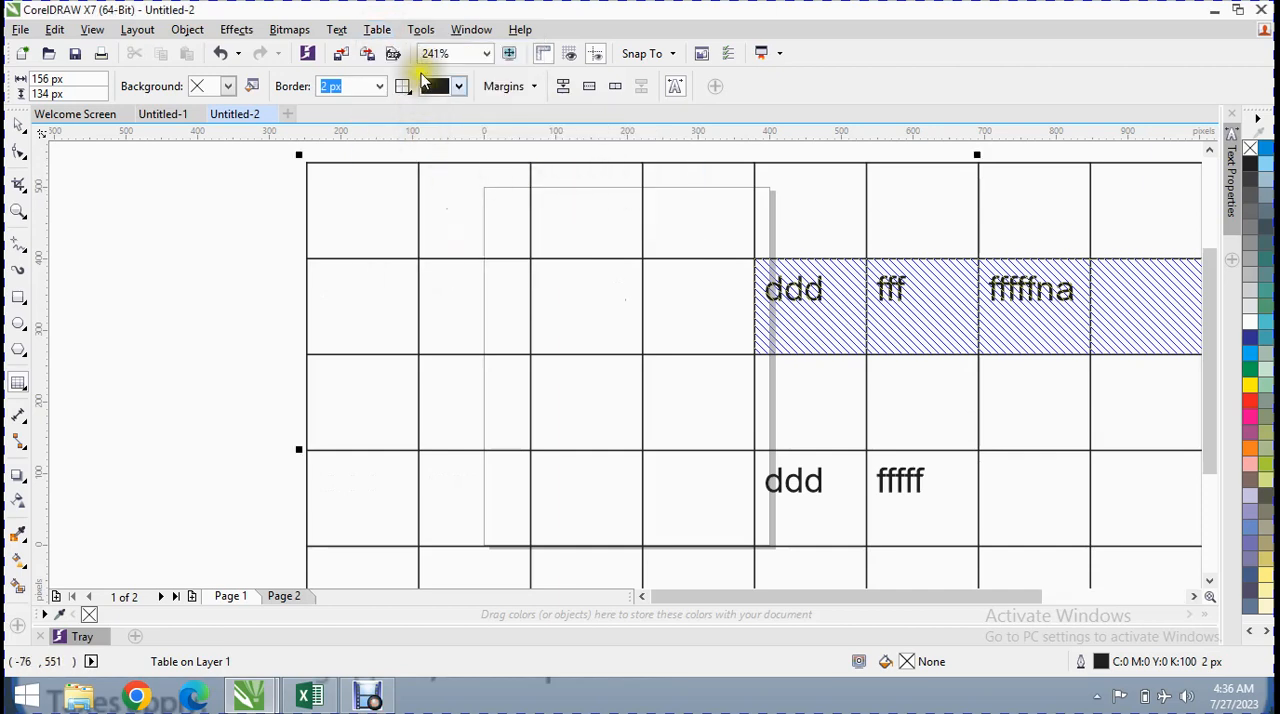
# Delete the selected row containing "ddd", "fff" and "fffffna"
pyautogui.click(377, 29)
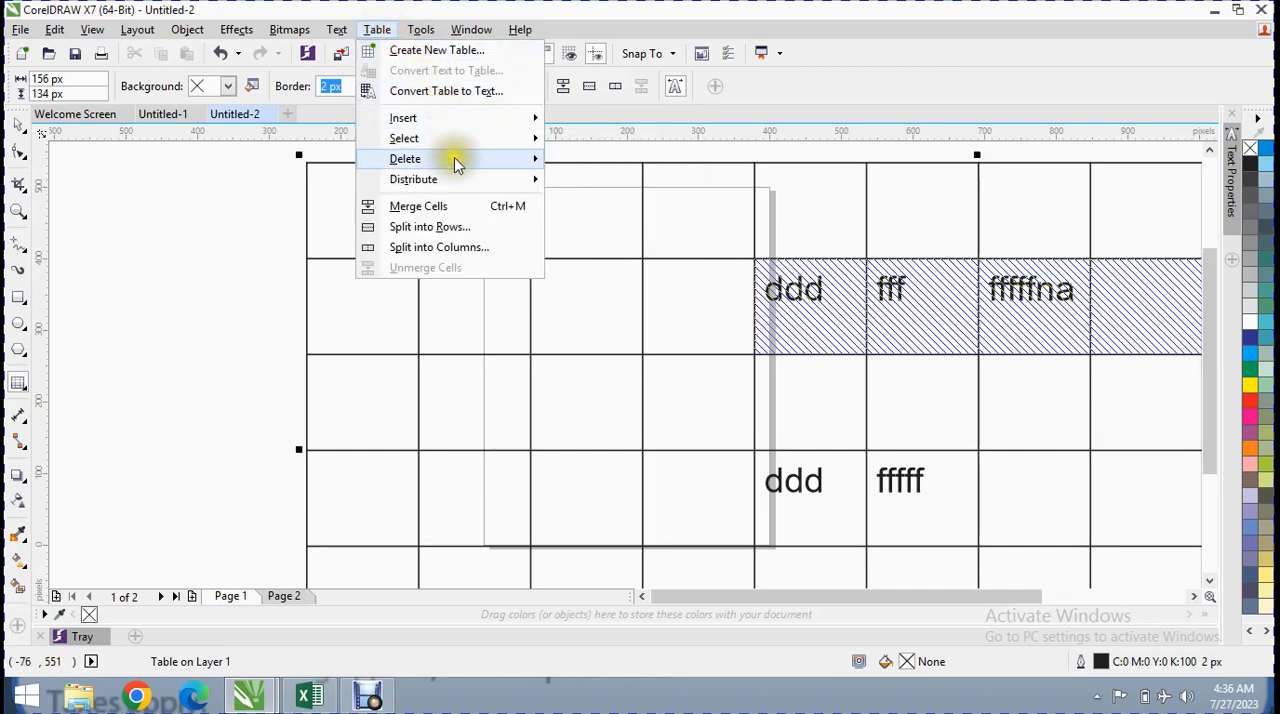
pyautogui.moveTo(462, 180)
pyautogui.moveTo(474, 140)
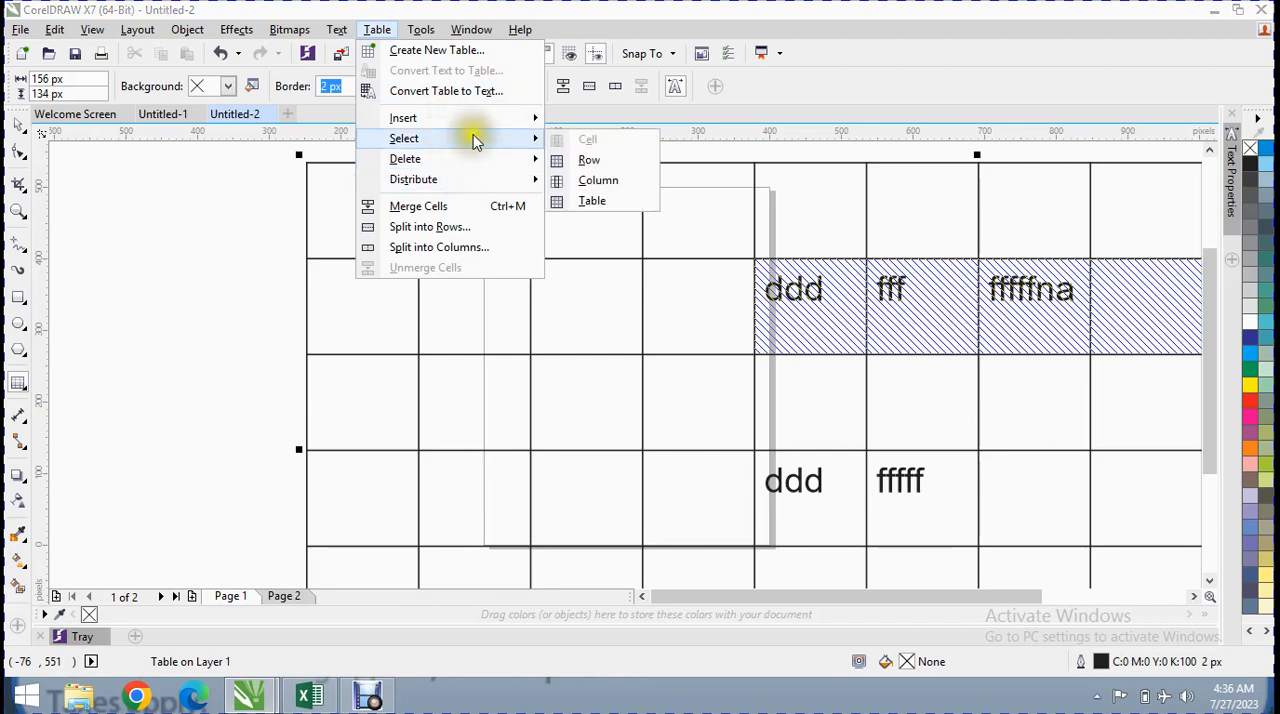
pyautogui.click(582, 161)
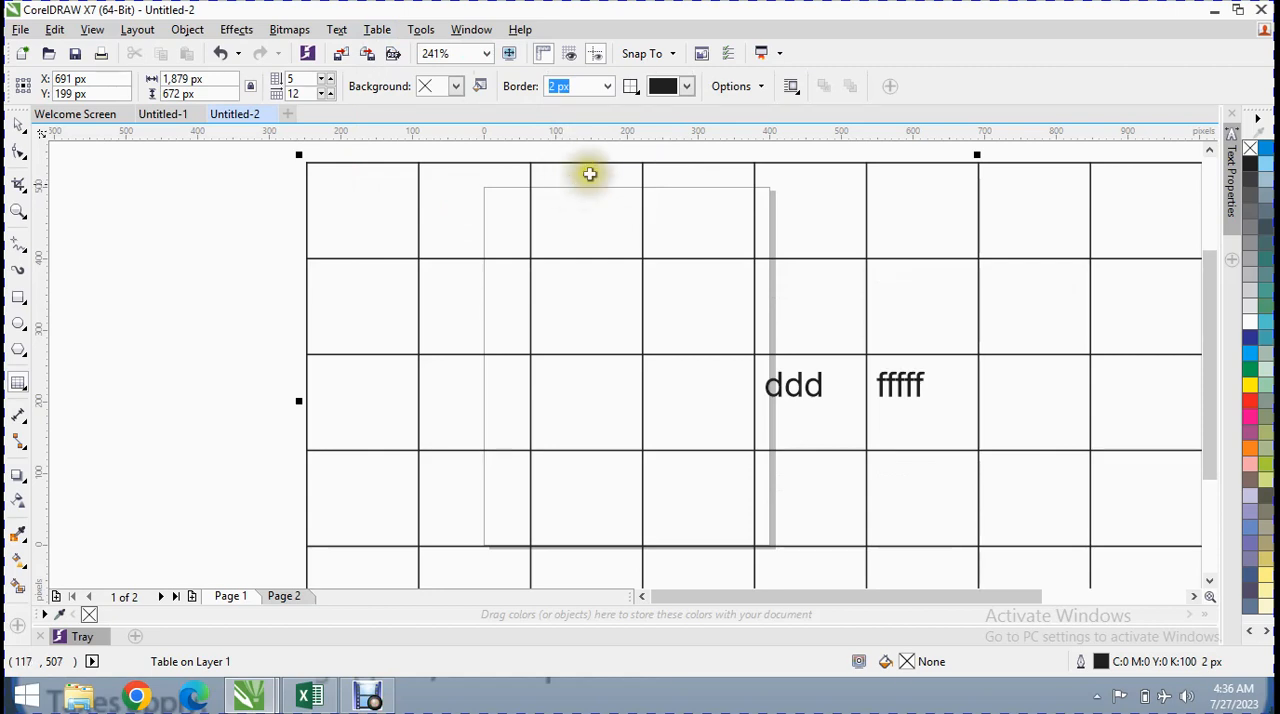
# Select the entire table with the table selection command
pyautogui.click(343, 29)
pyautogui.moveTo(370, 33)
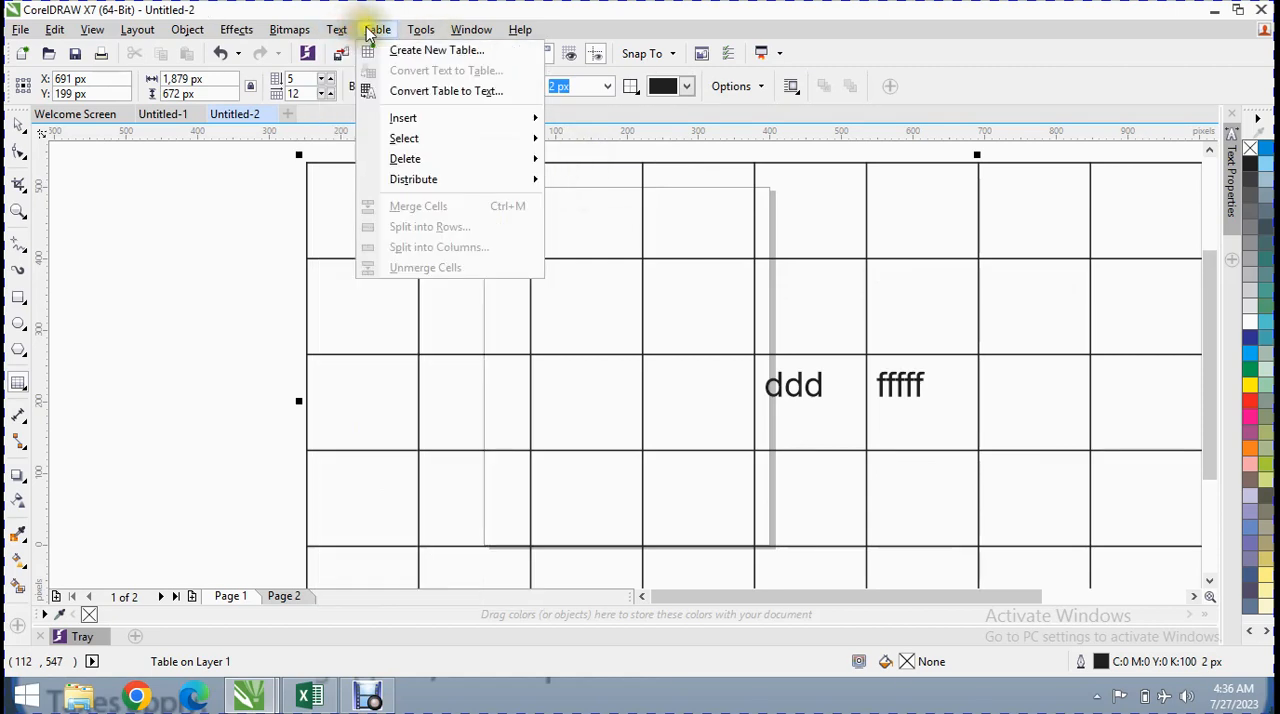
pyautogui.moveTo(428, 138)
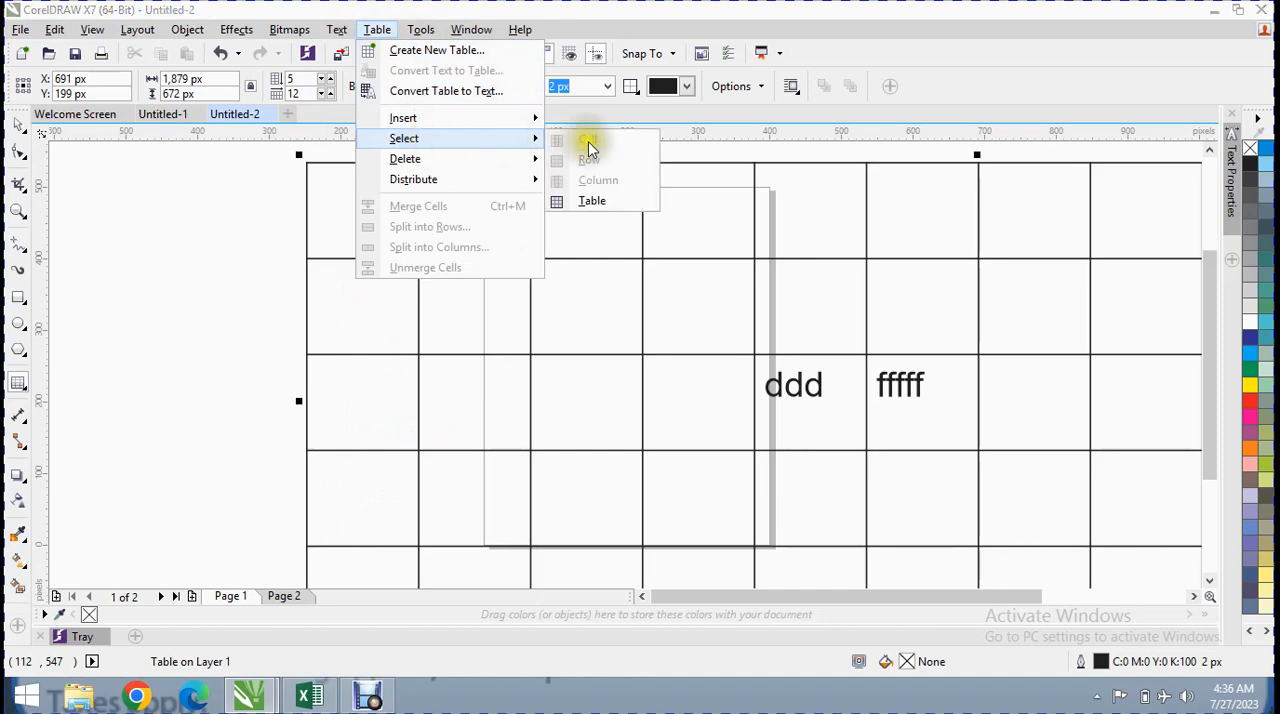
pyautogui.click(593, 203)
# Place the text cursor in the second cell of the first row and select that whole row
pyautogui.click(468, 197)
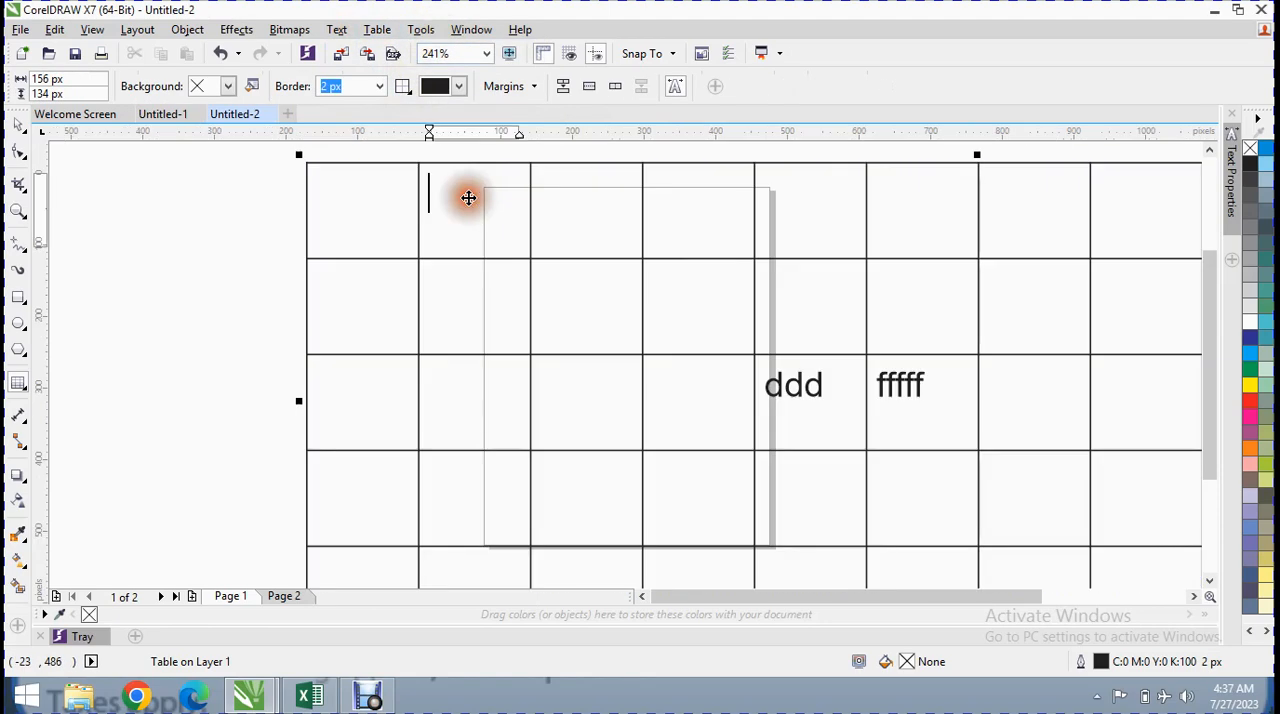
pyautogui.click(375, 29)
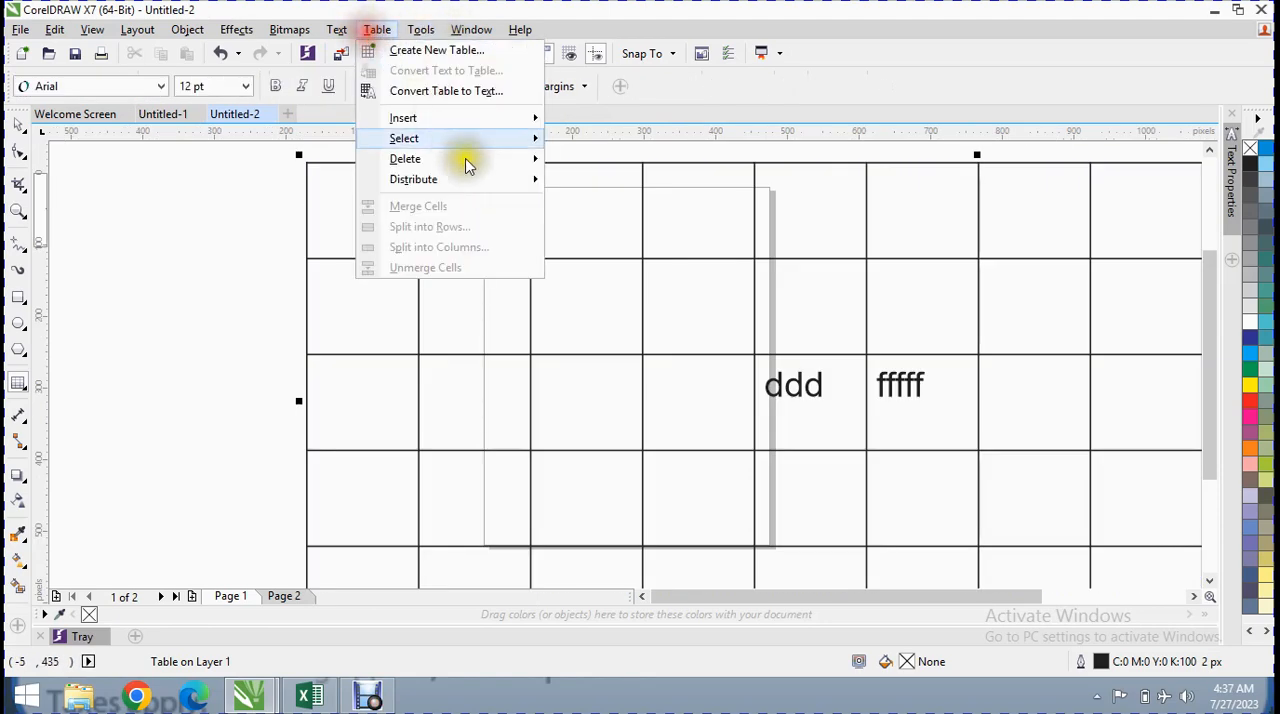
pyautogui.moveTo(485, 141)
pyautogui.click(587, 160)
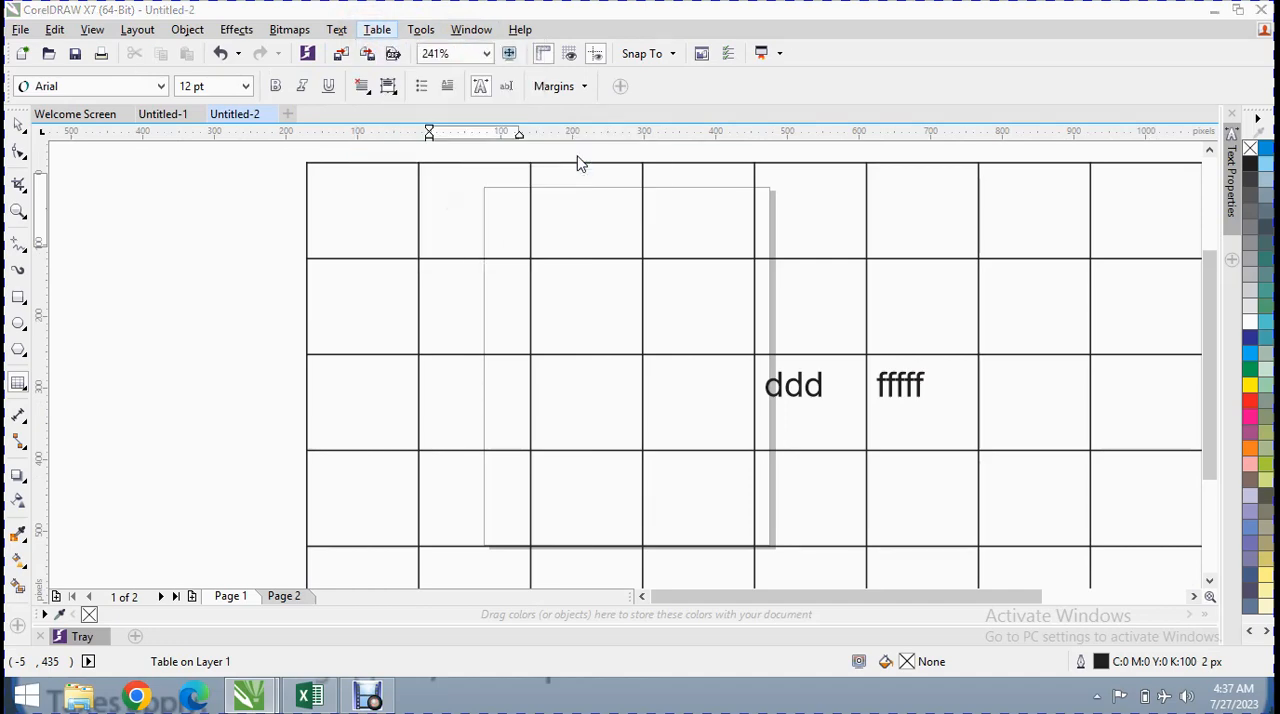
# Place the text cursor in the second cell of the second row and select that whole column
pyautogui.click(482, 292)
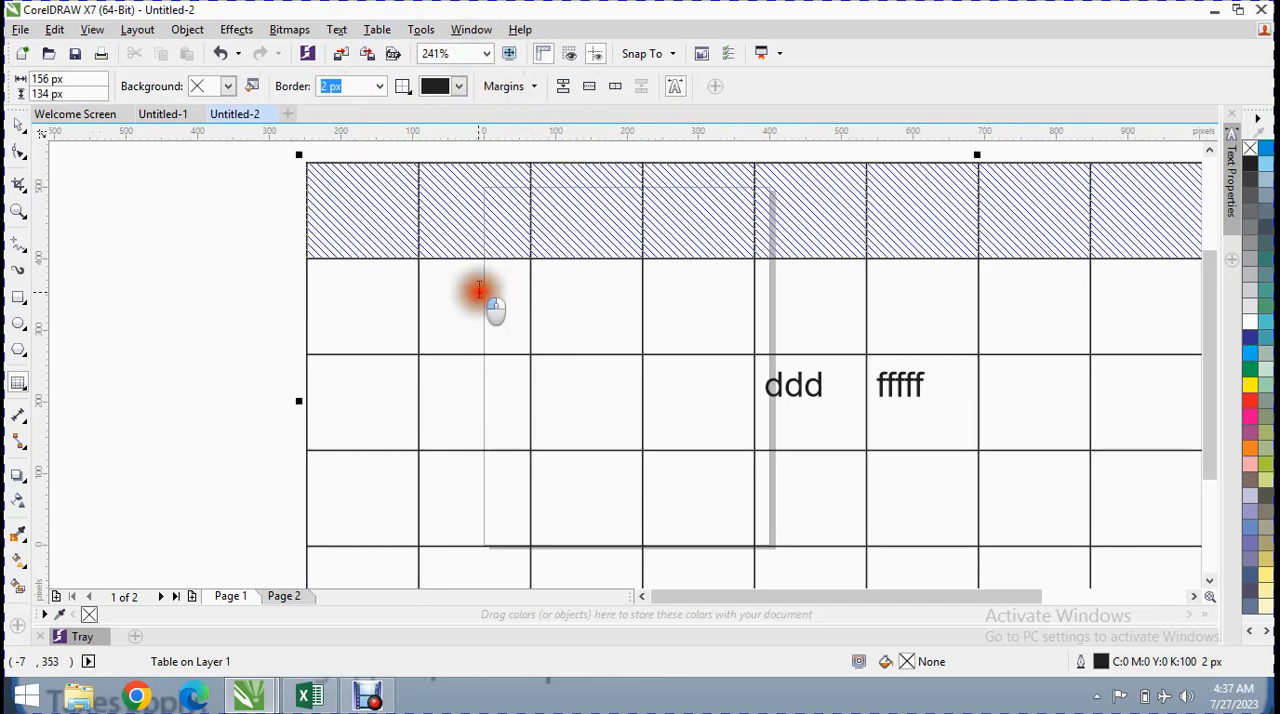
pyautogui.click(377, 29)
pyautogui.moveTo(485, 145)
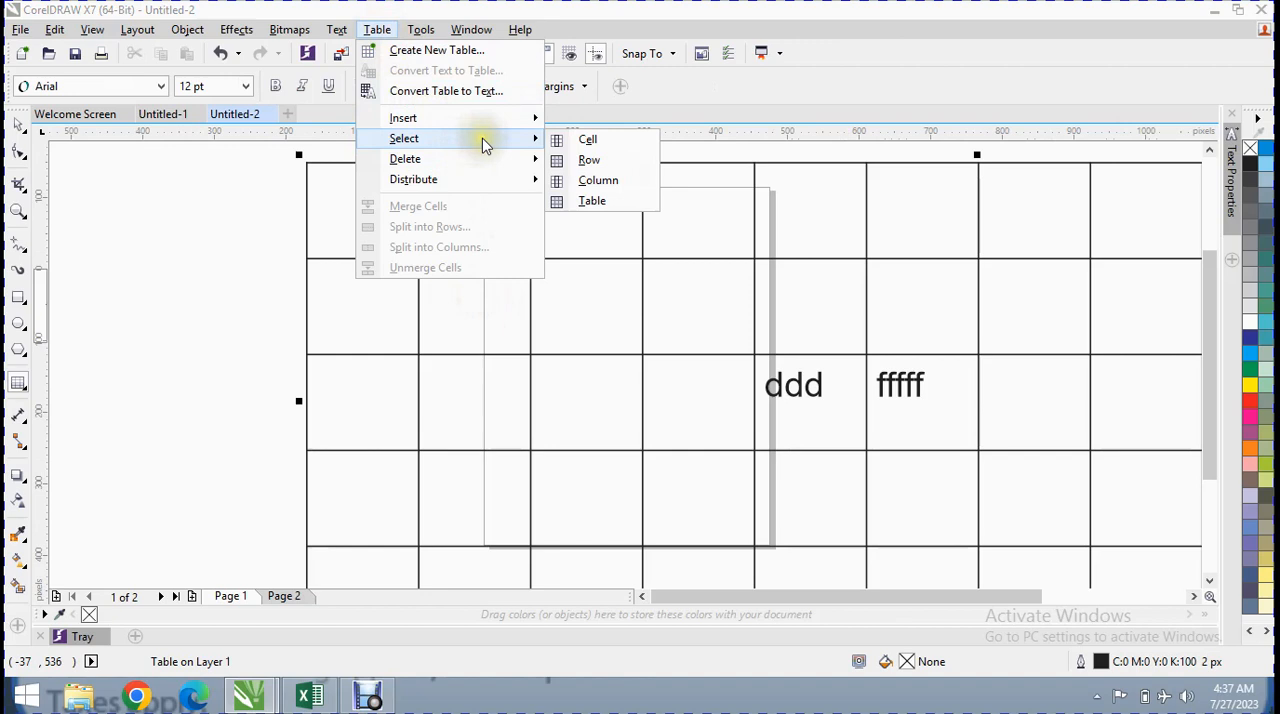
pyautogui.click(598, 180)
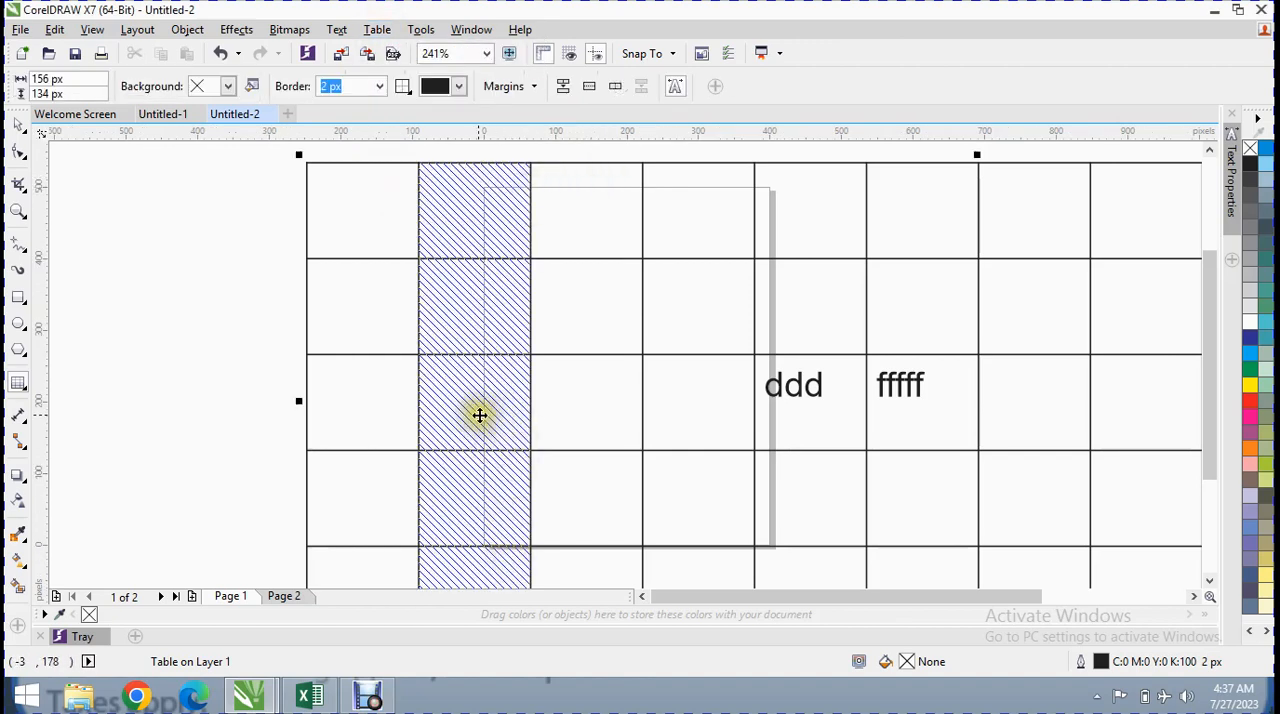
# Select the second column and the first row in turn directly from the table's outer edges
pyautogui.click(457, 231)
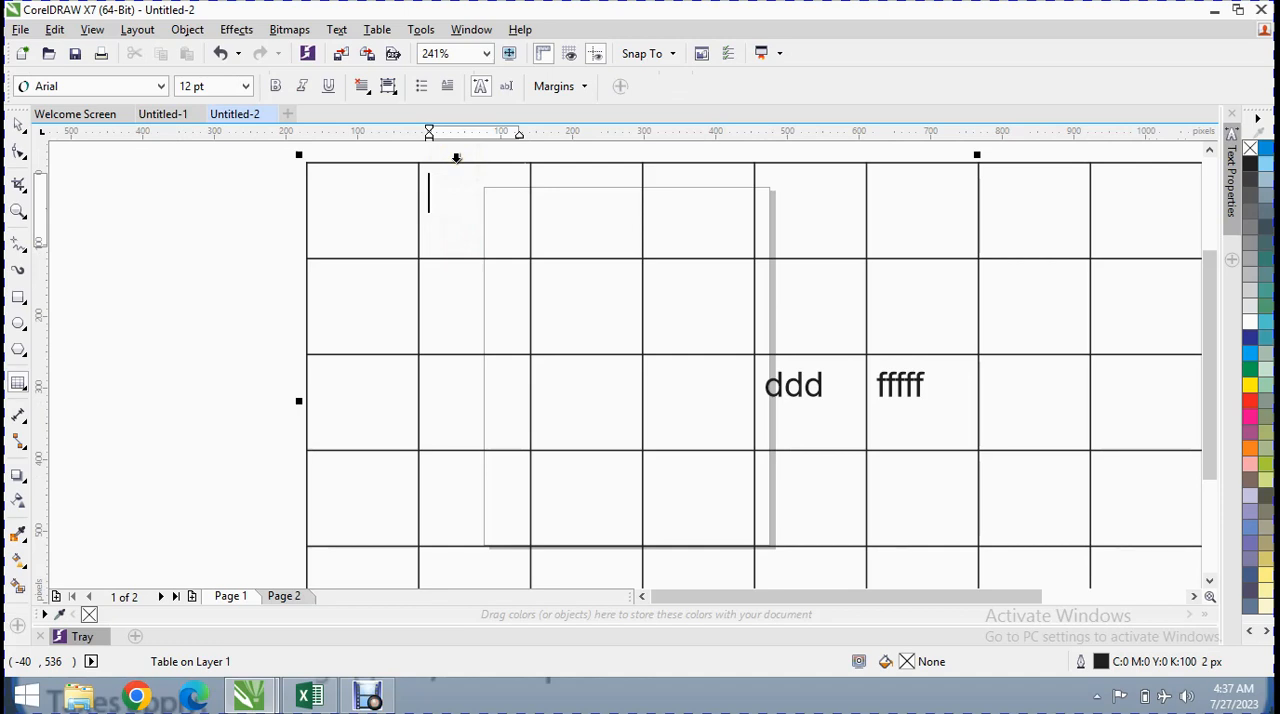
pyautogui.click(456, 158)
pyautogui.click(360, 192)
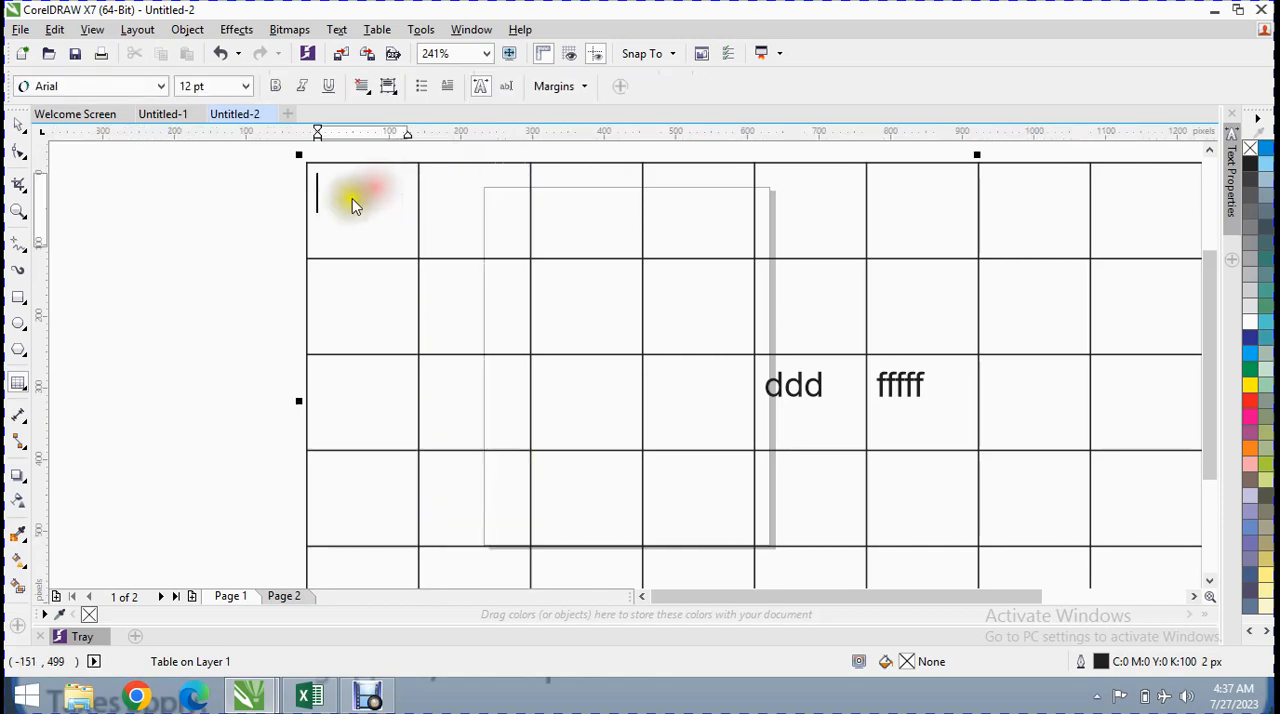
pyautogui.click(298, 211)
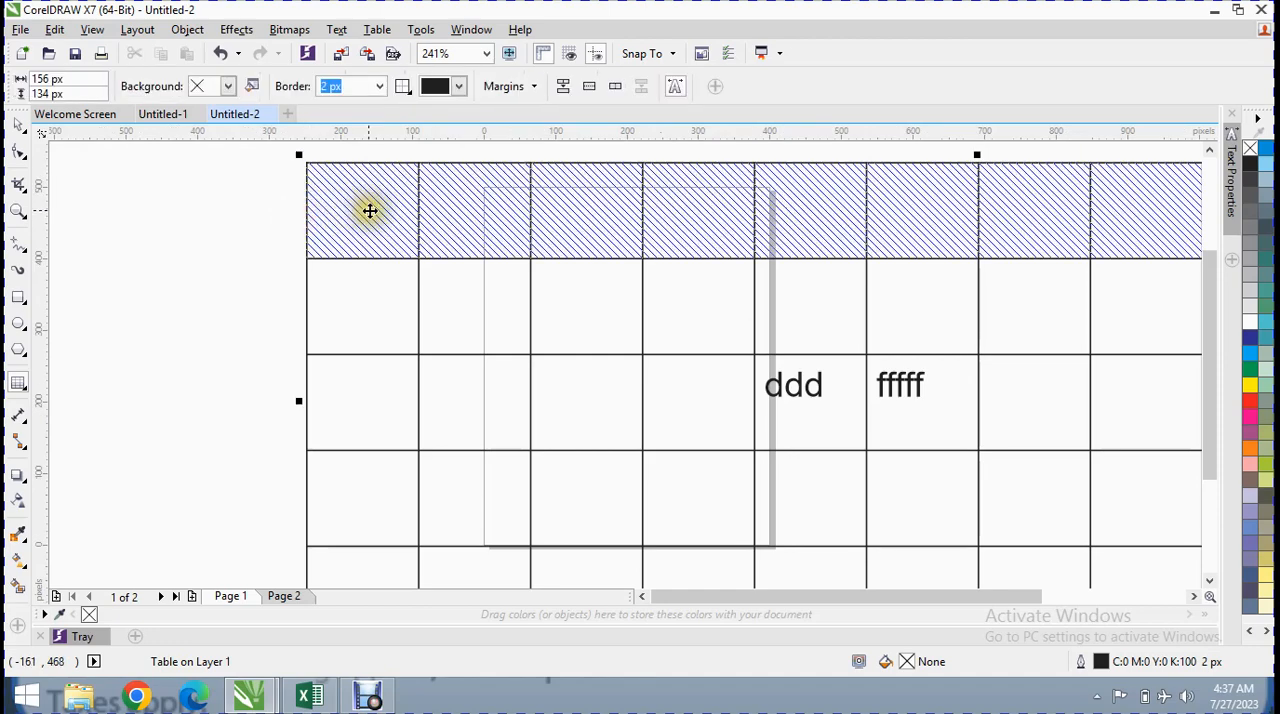
pyautogui.click(400, 204)
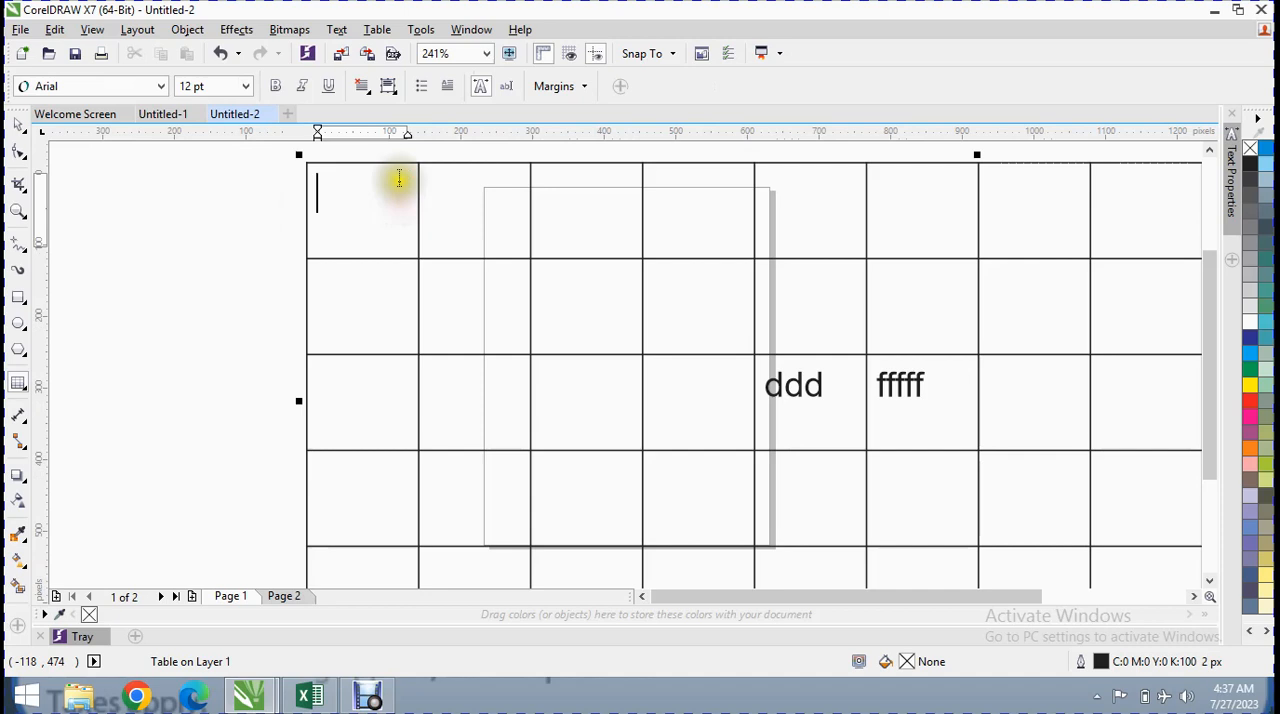
pyautogui.click(377, 29)
pyautogui.moveTo(448, 159)
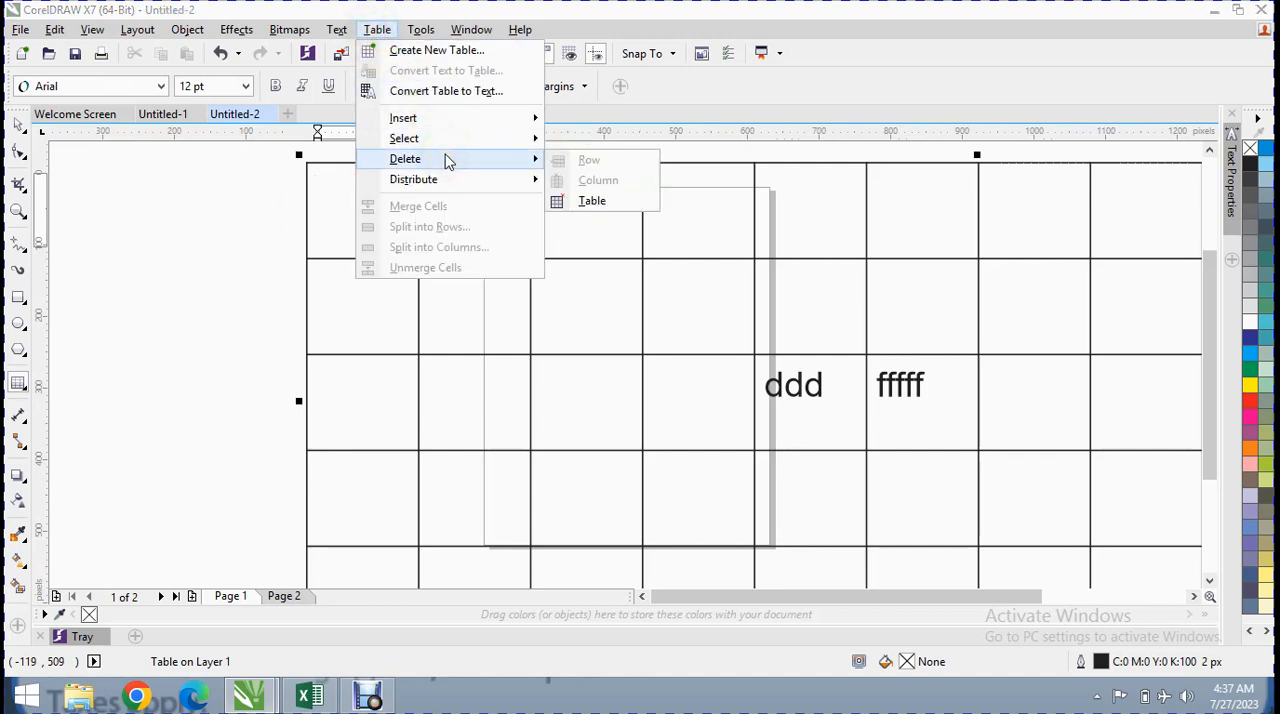
pyautogui.click(425, 300)
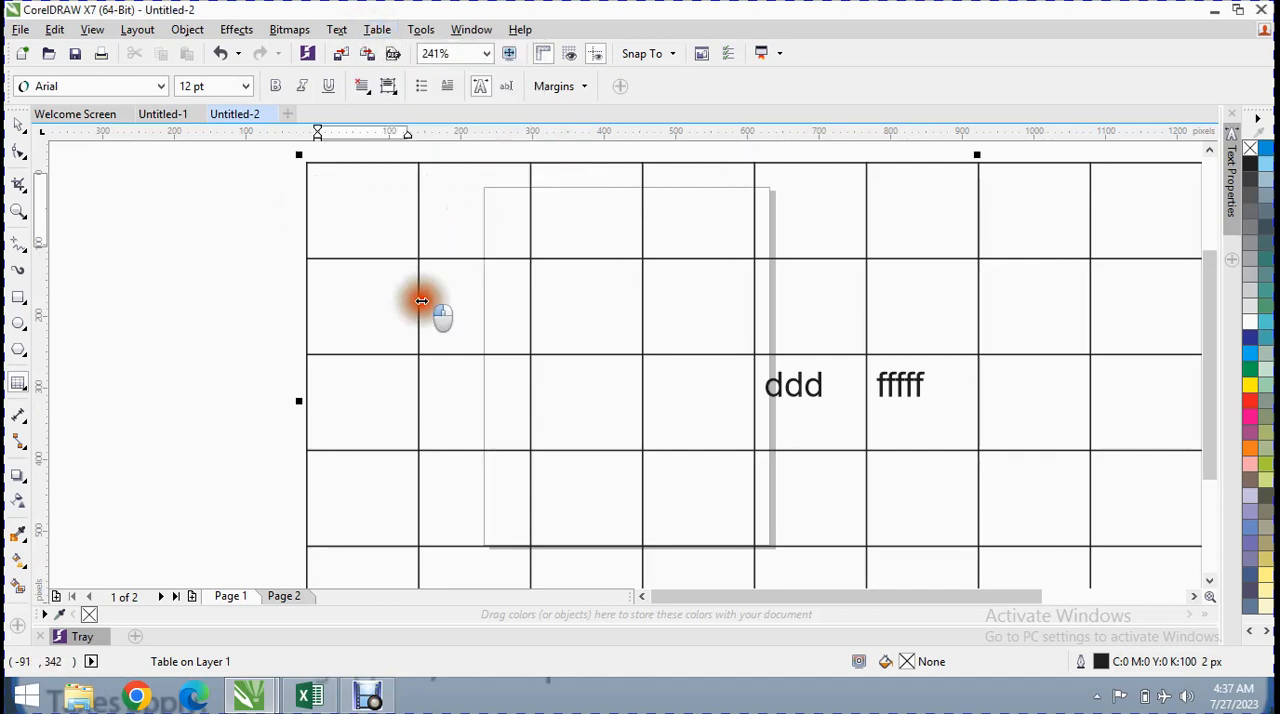
# Select the first two cells of the table's second row and delete that row
pyautogui.moveTo(461, 299); pyautogui.dragTo(392, 283)
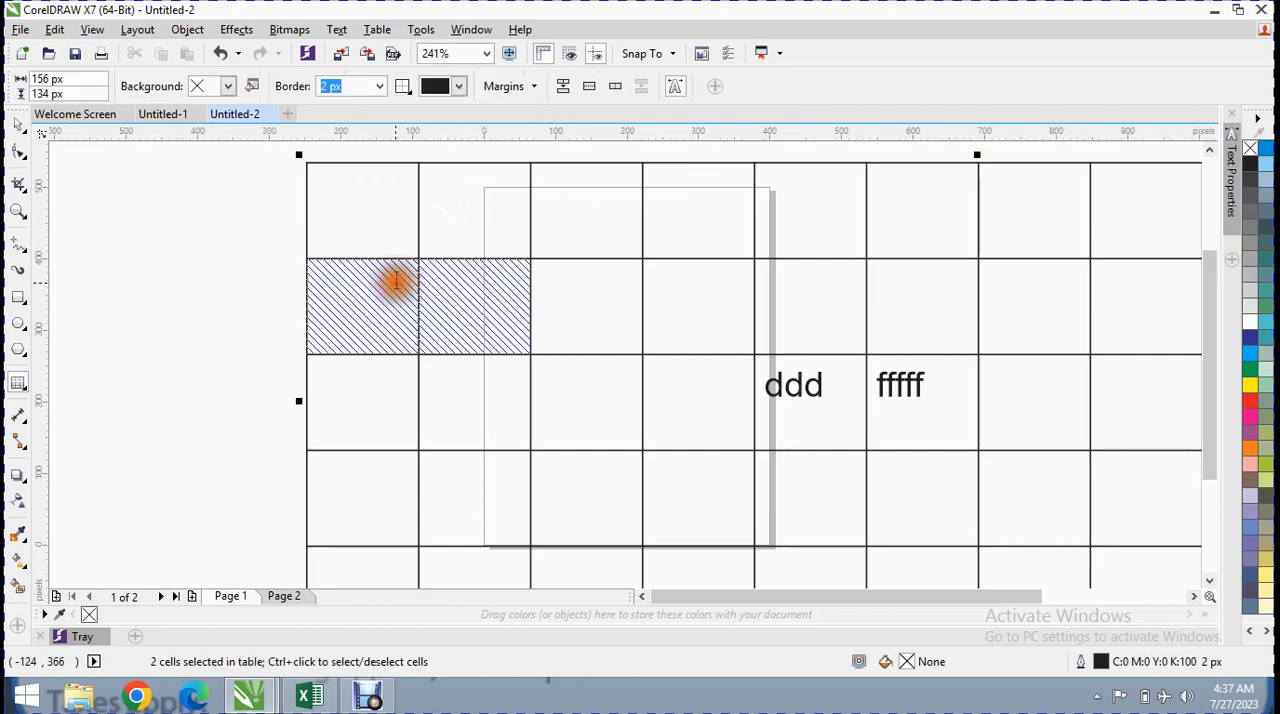
pyautogui.click(377, 40)
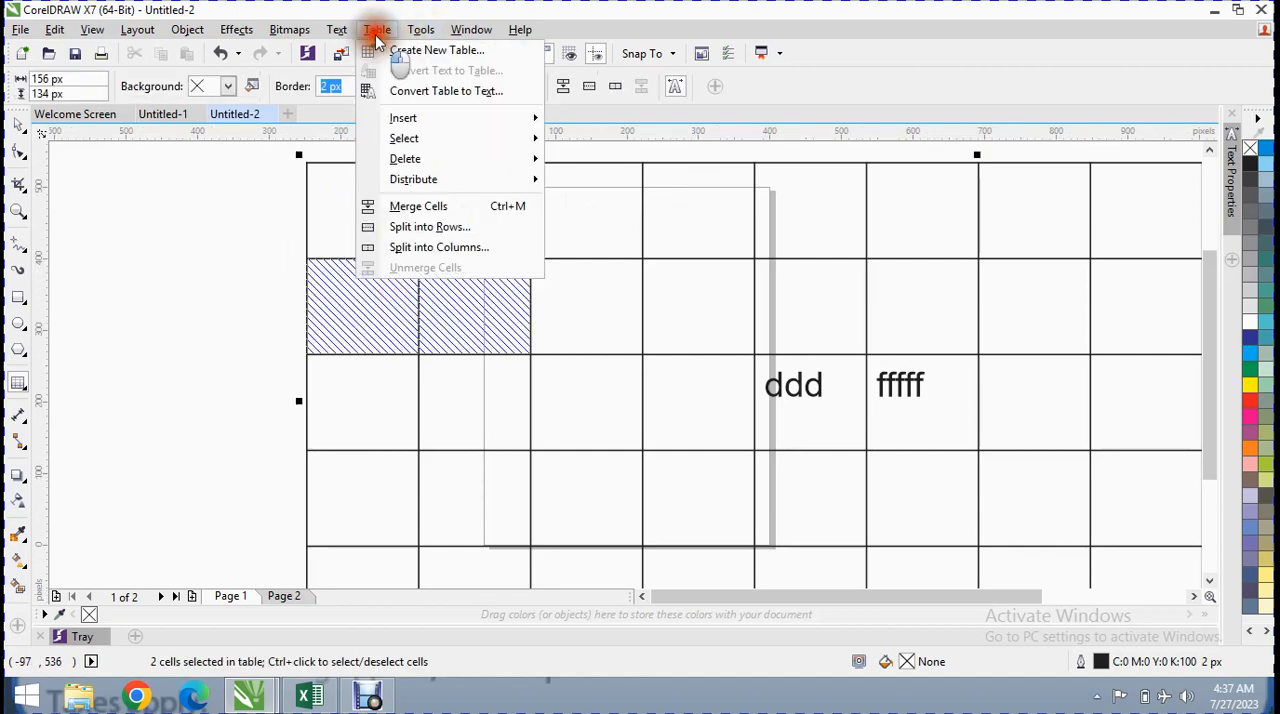
pyautogui.moveTo(467, 159)
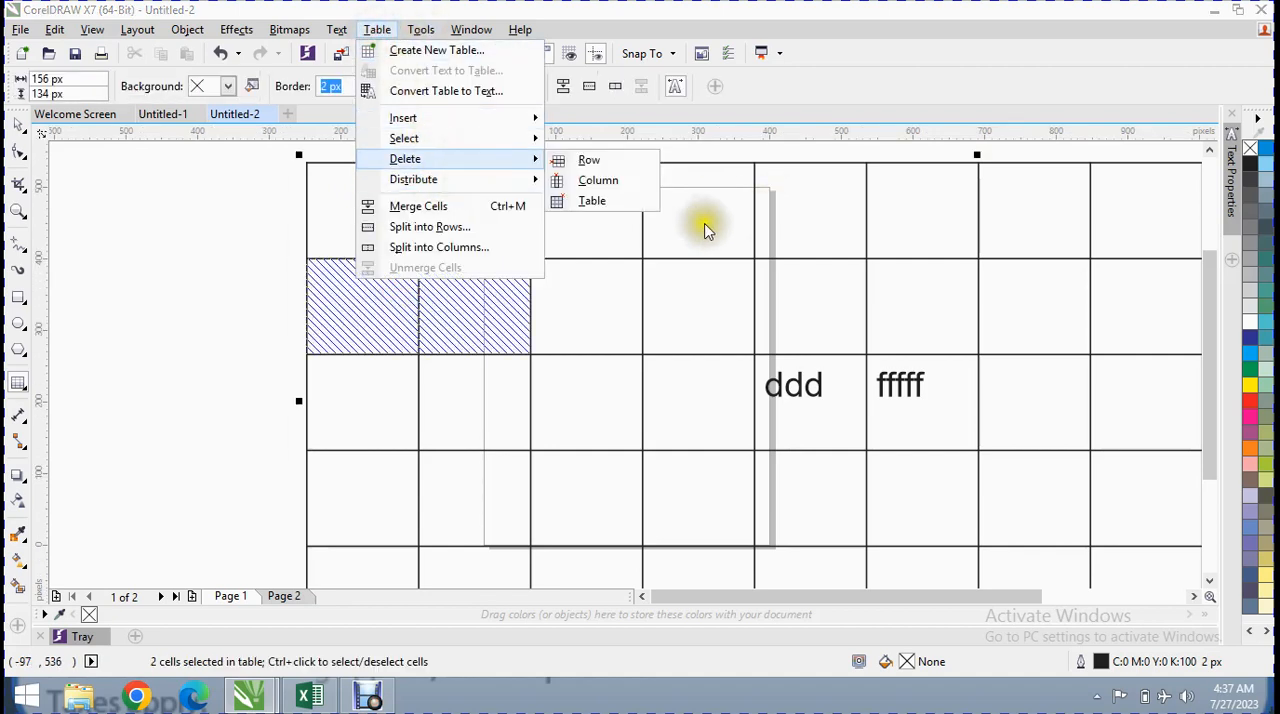
pyautogui.click(590, 158)
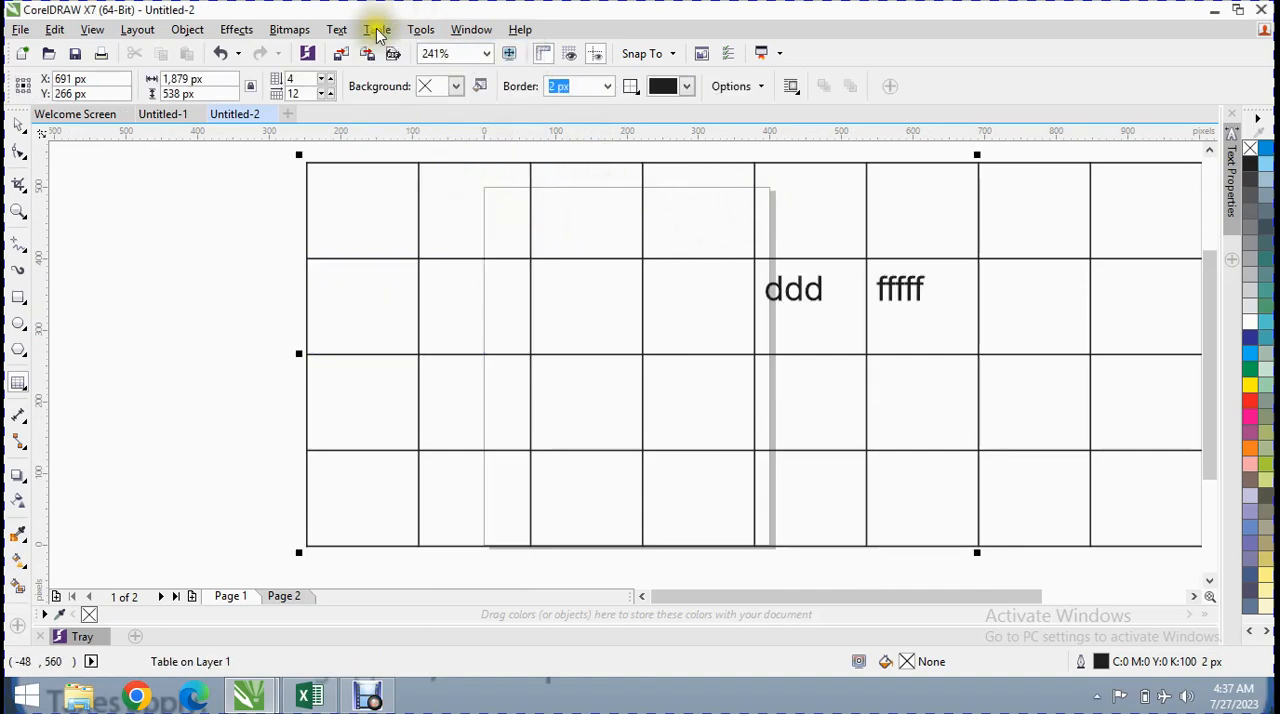
# Select the table's first column and delete it
pyautogui.click(387, 156)
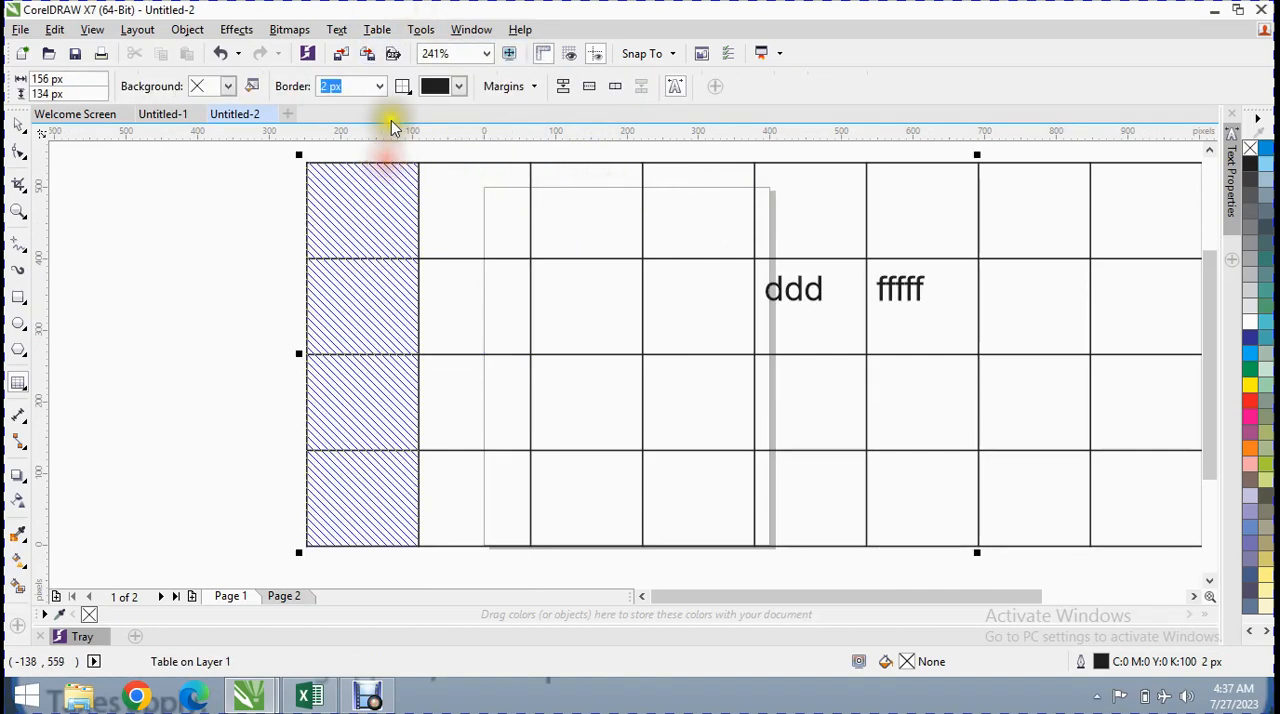
pyautogui.click(377, 30)
pyautogui.moveTo(493, 164)
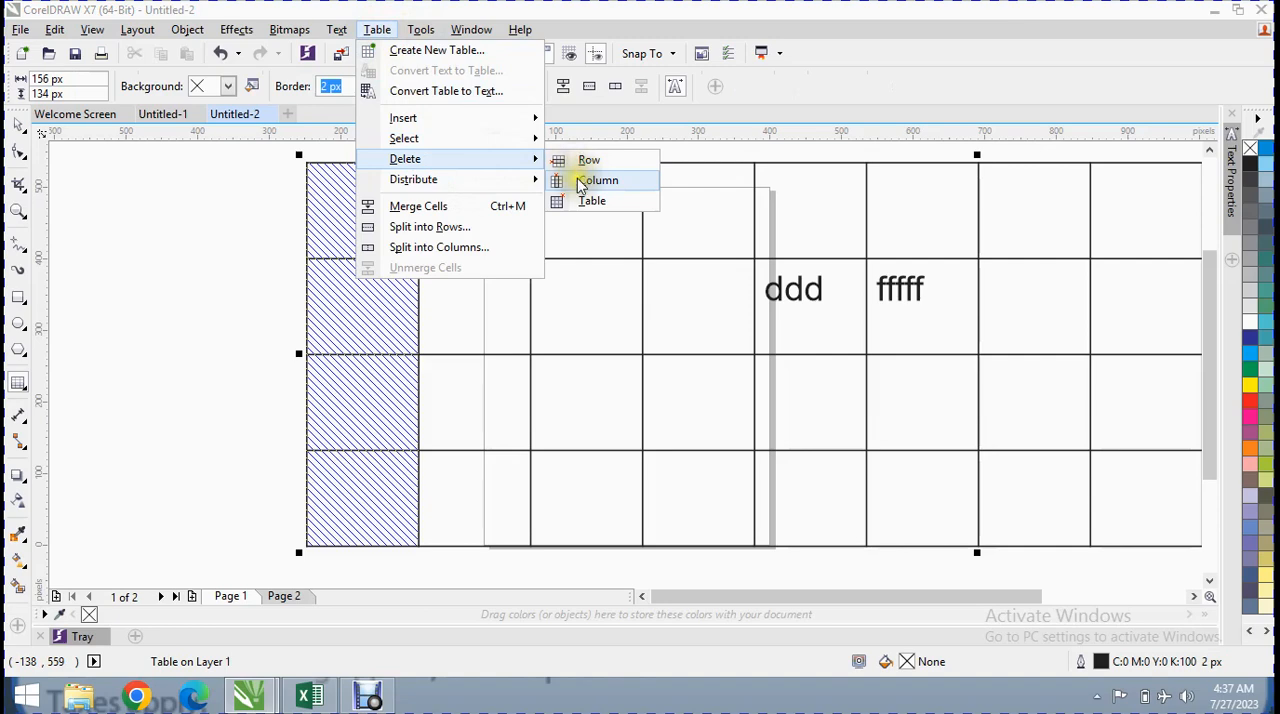
pyautogui.click(581, 182)
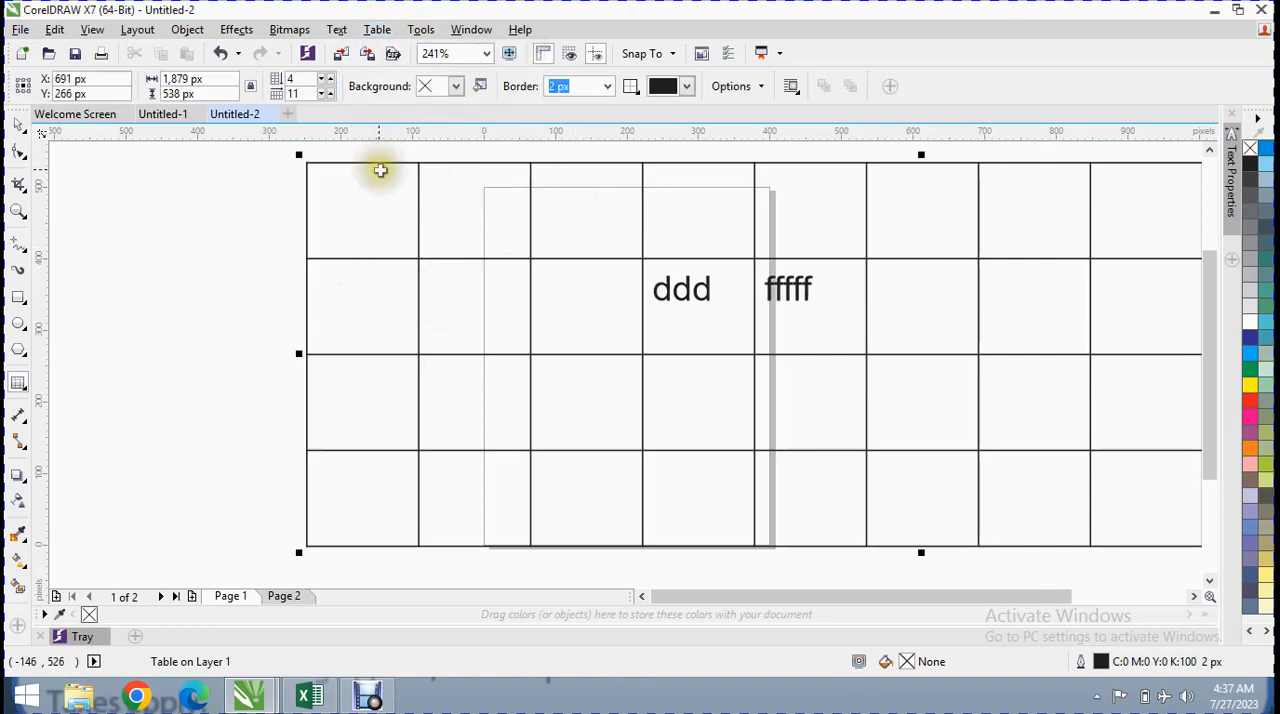
# Select the first three columns of the table together and delete them
pyautogui.moveTo(383, 160); pyautogui.dragTo(566, 162)
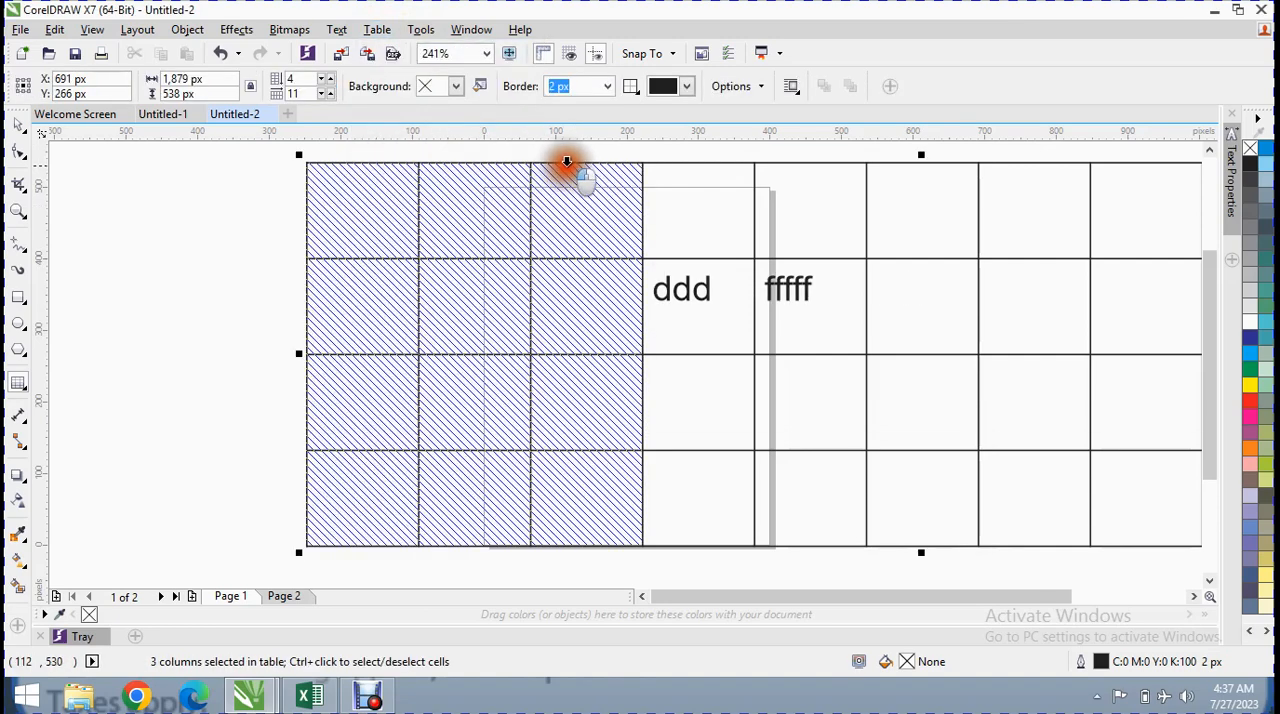
pyautogui.click(377, 30)
pyautogui.moveTo(491, 158)
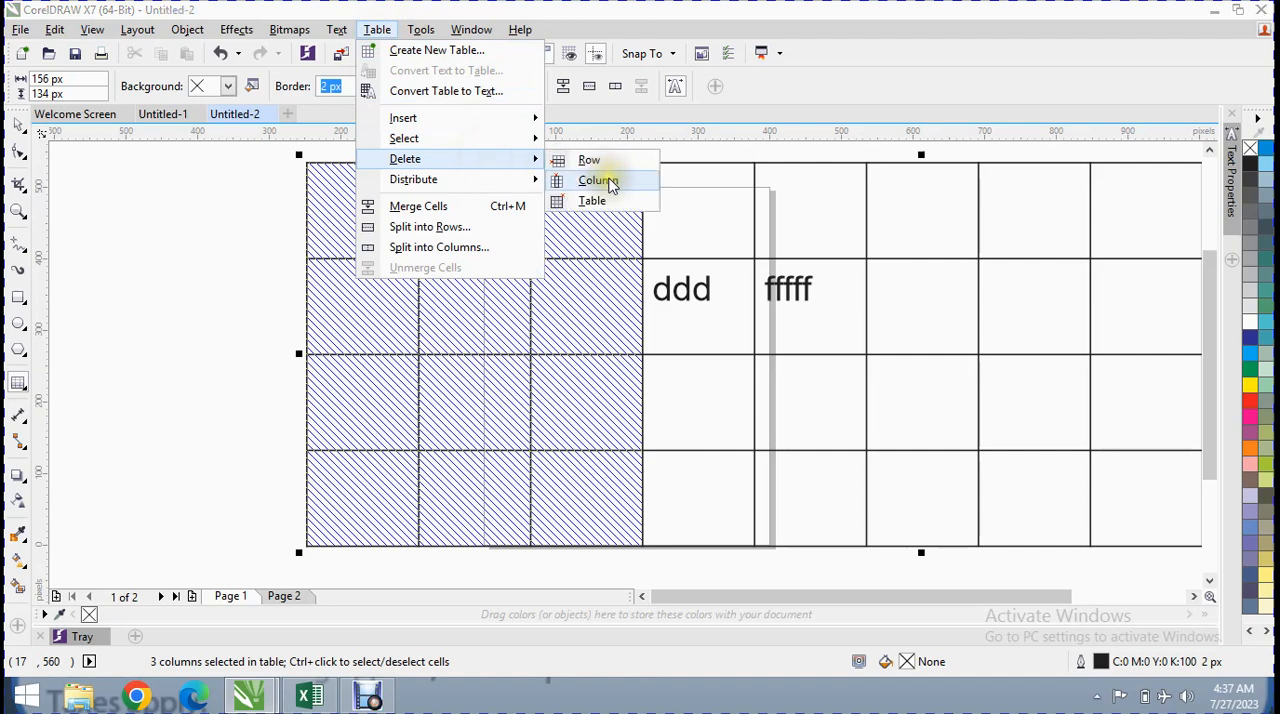
pyautogui.click(608, 183)
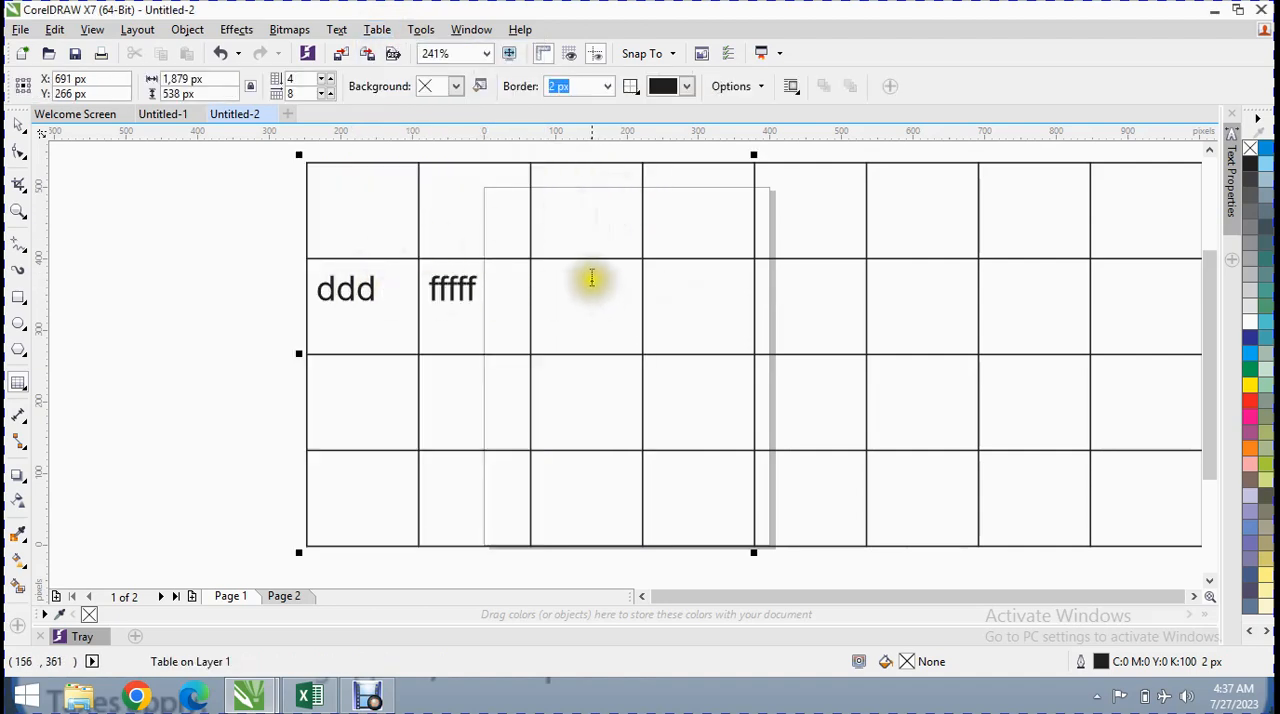
# Select the first four columns, including the ones with the ddd and fffff text, and delete them
pyautogui.click(390, 31)
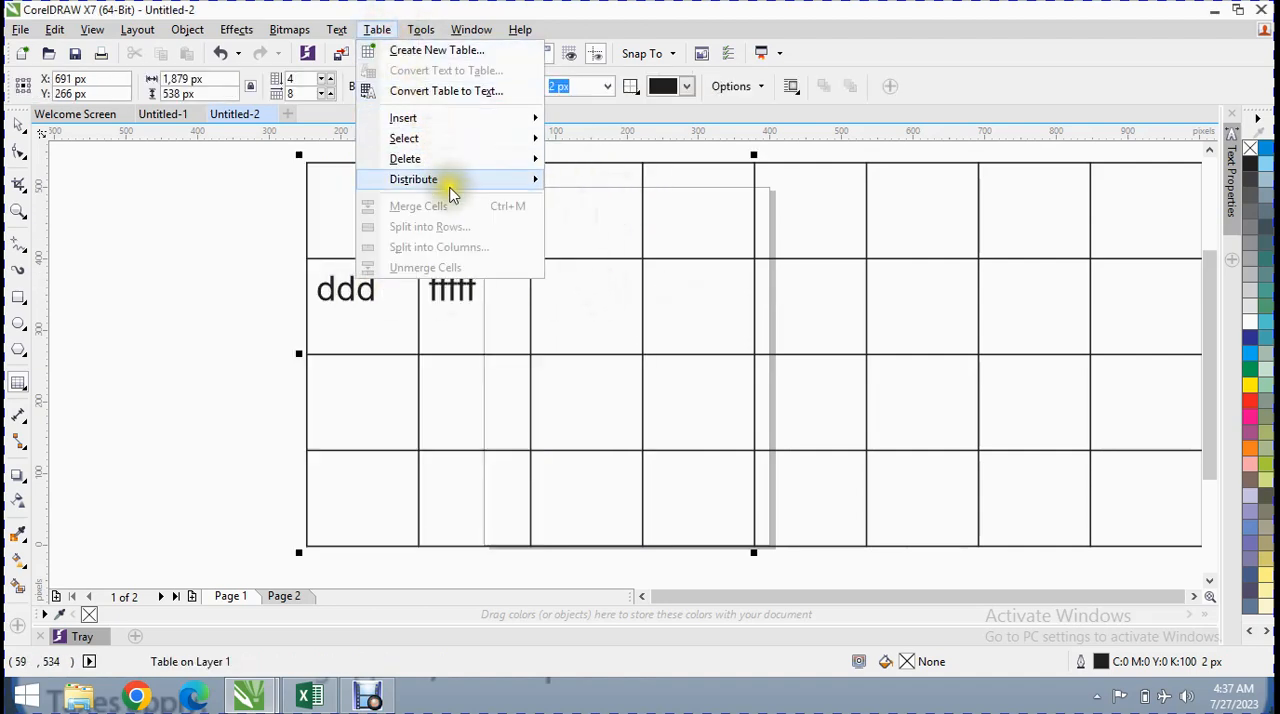
pyautogui.click(660, 308)
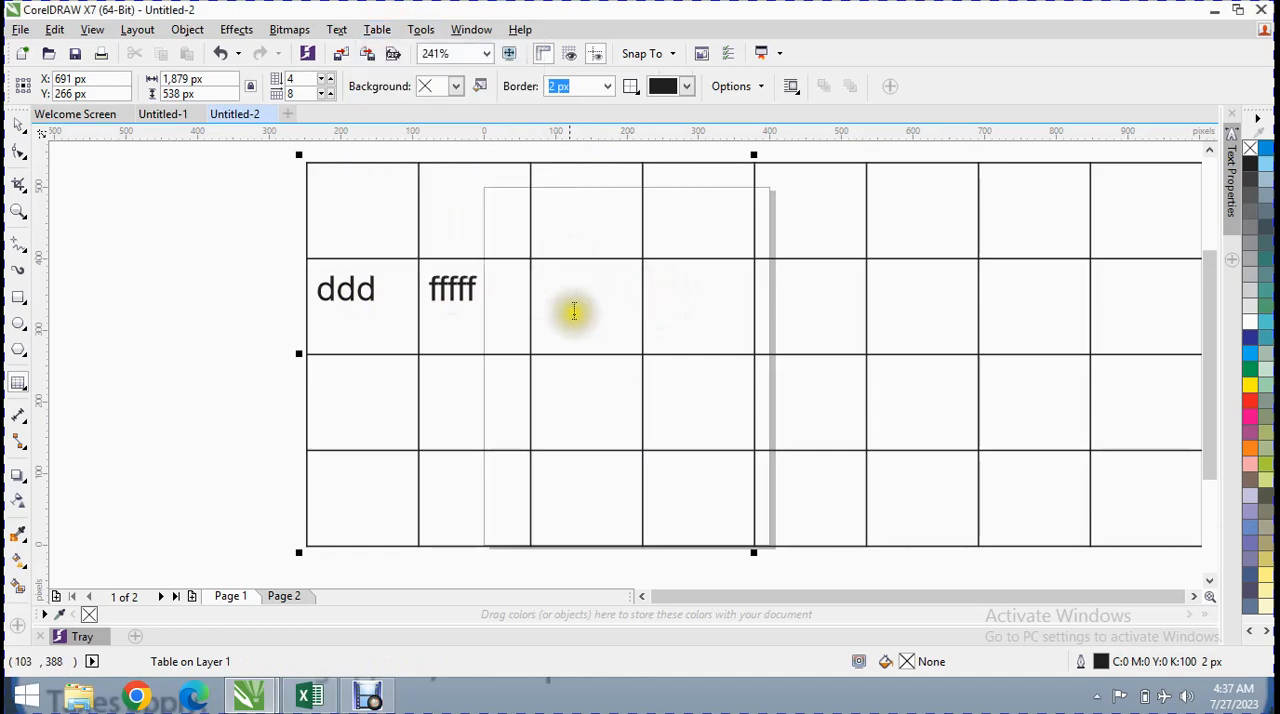
pyautogui.moveTo(380, 157); pyautogui.dragTo(663, 171)
pyautogui.click(378, 29)
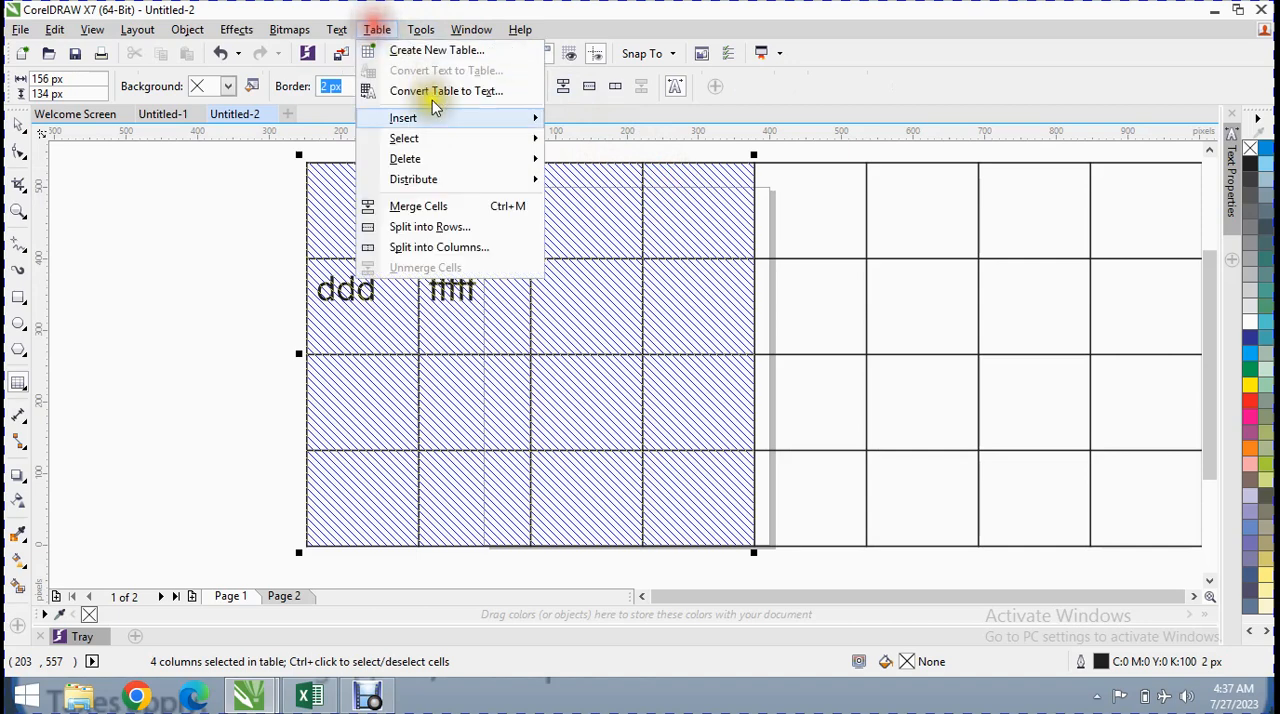
pyautogui.moveTo(501, 165)
pyautogui.click(598, 180)
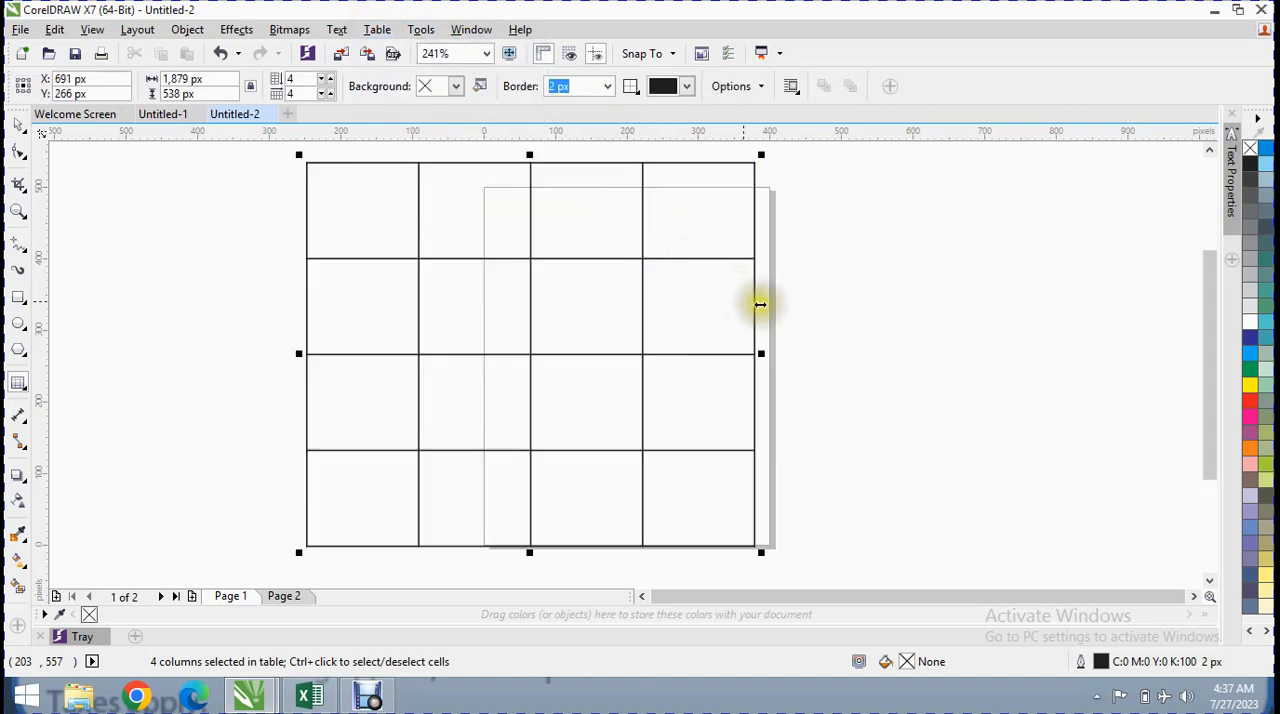
# Shift the table's inner column and row borders by hand so that columns and rows have uneven widths and heights
pyautogui.moveTo(421, 217); pyautogui.dragTo(546, 235)
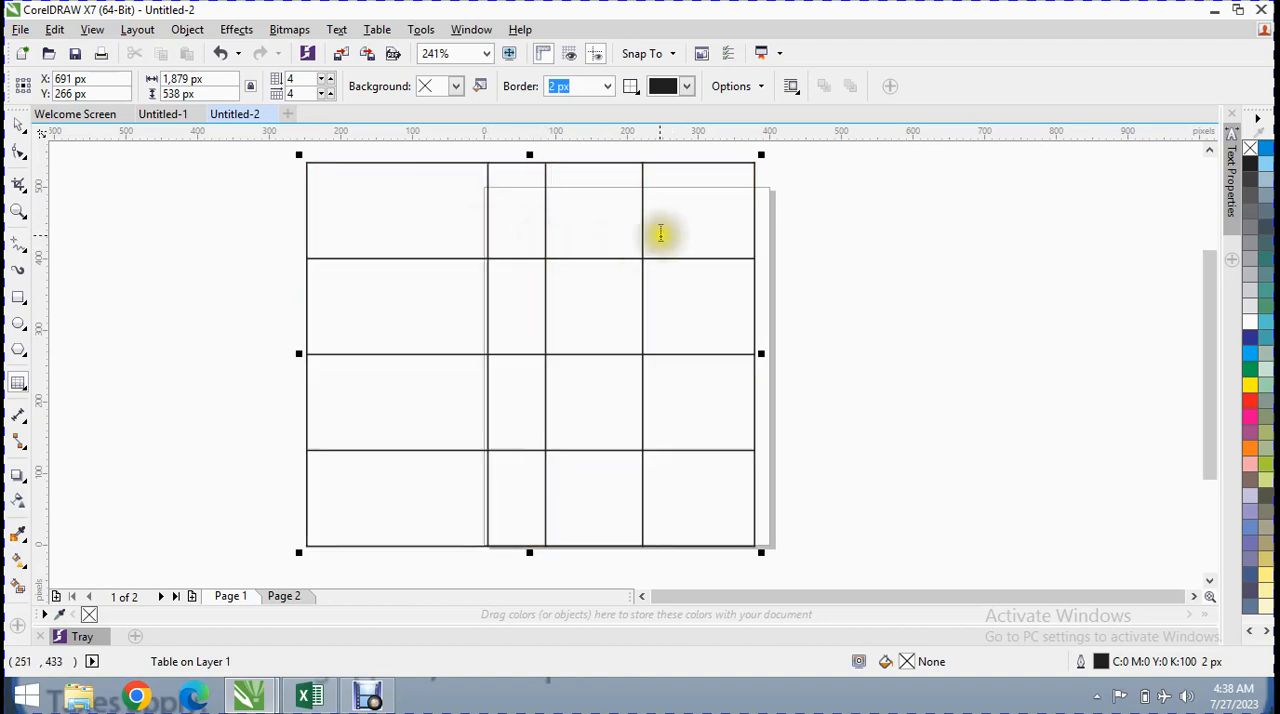
pyautogui.moveTo(644, 236); pyautogui.dragTo(592, 245)
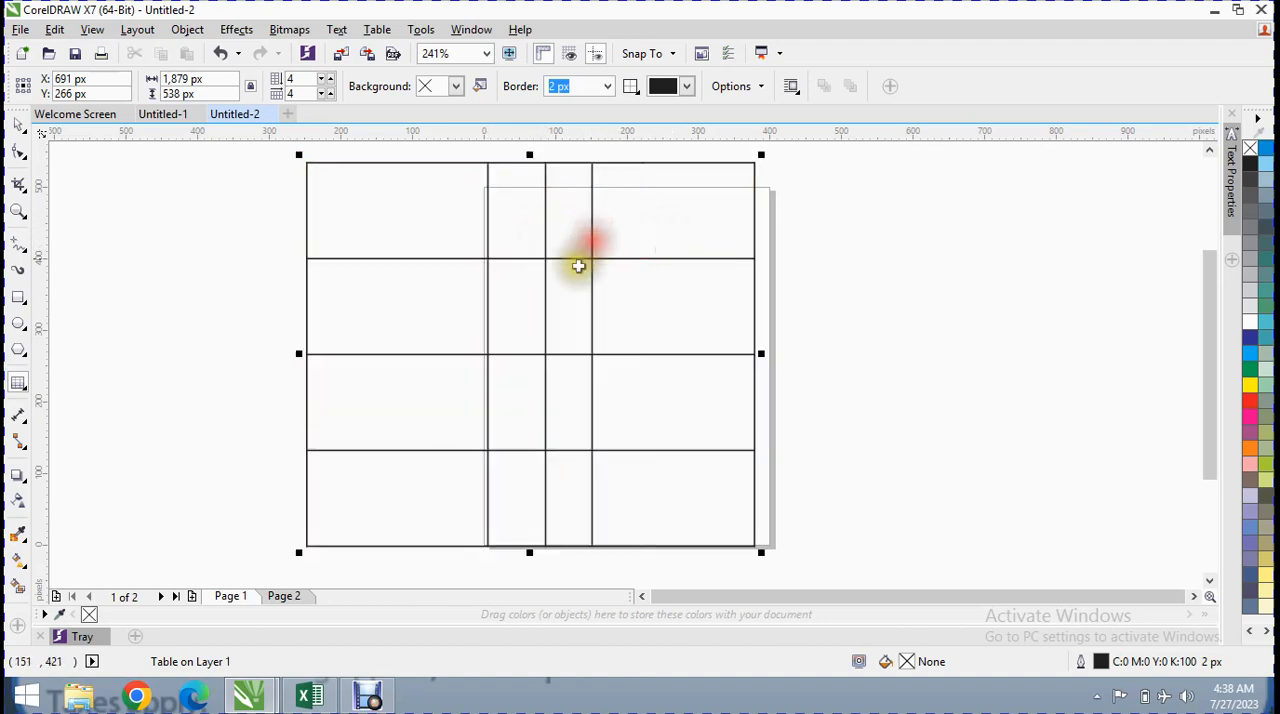
pyautogui.moveTo(565, 351); pyautogui.dragTo(584, 298)
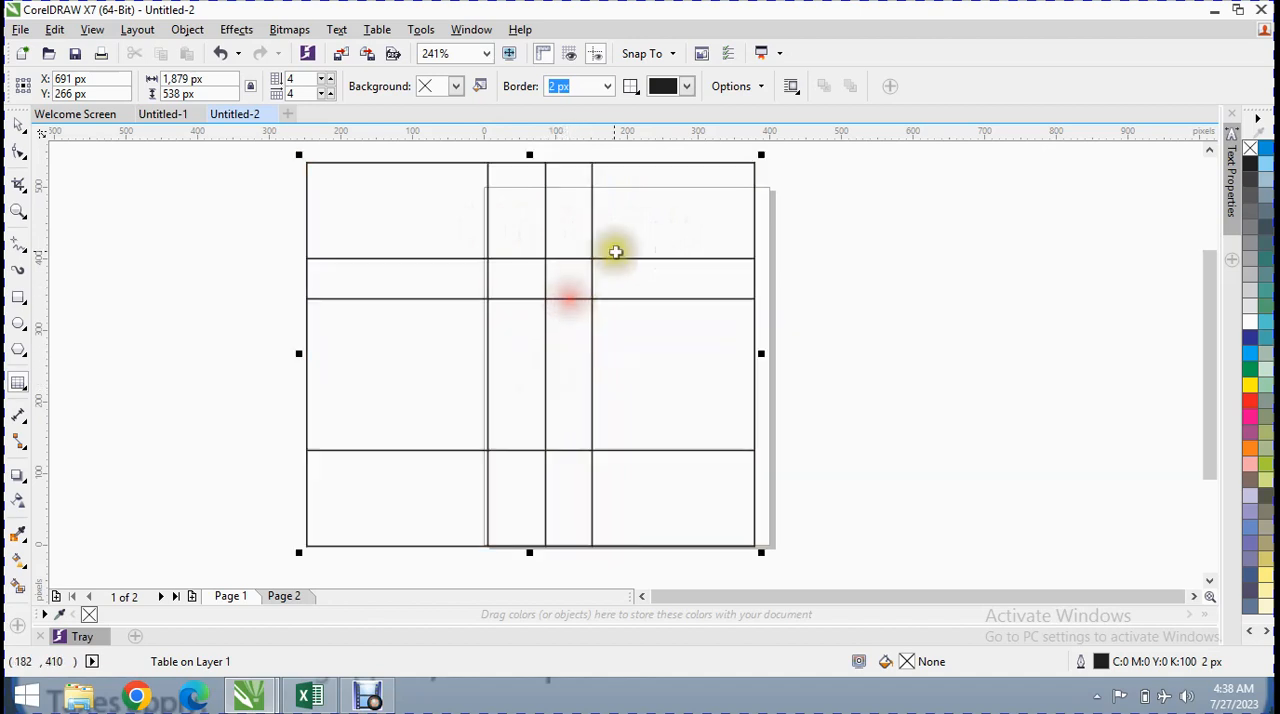
pyautogui.moveTo(617, 259); pyautogui.dragTo(622, 215)
pyautogui.moveTo(611, 450); pyautogui.dragTo(608, 405)
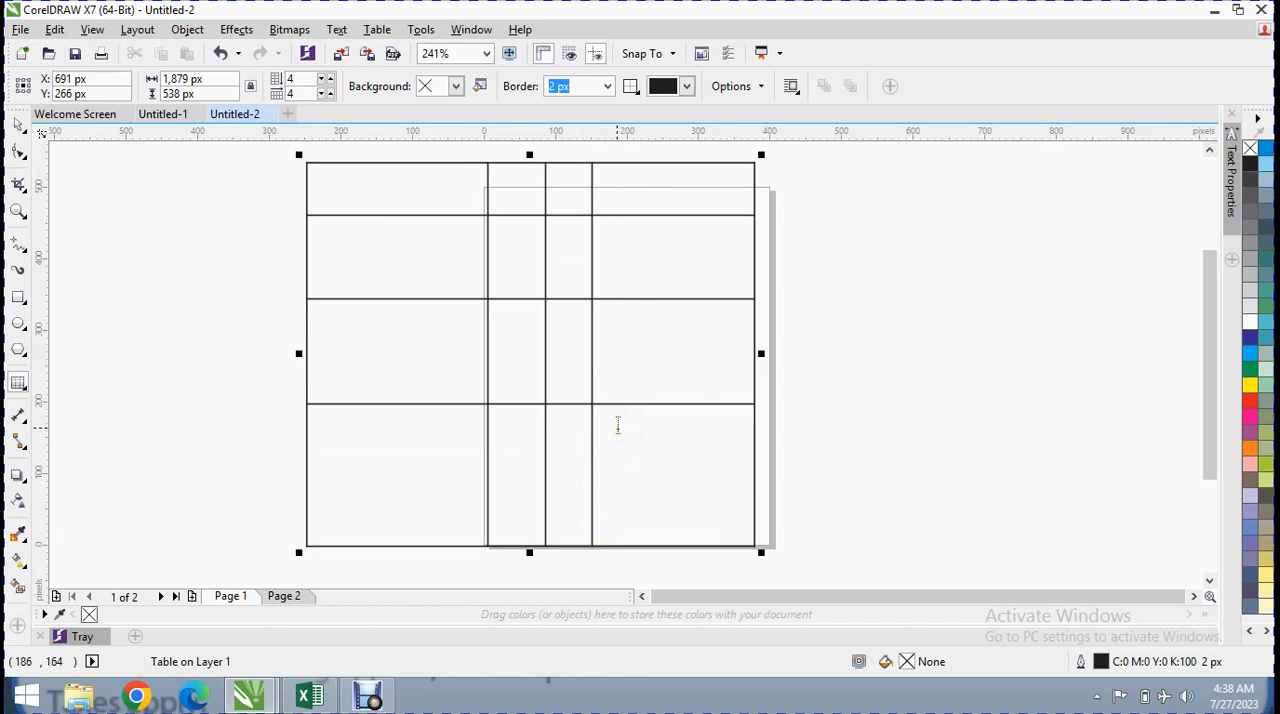
# Select all cells of the table and distribute its rows evenly
pyautogui.click(421, 29)
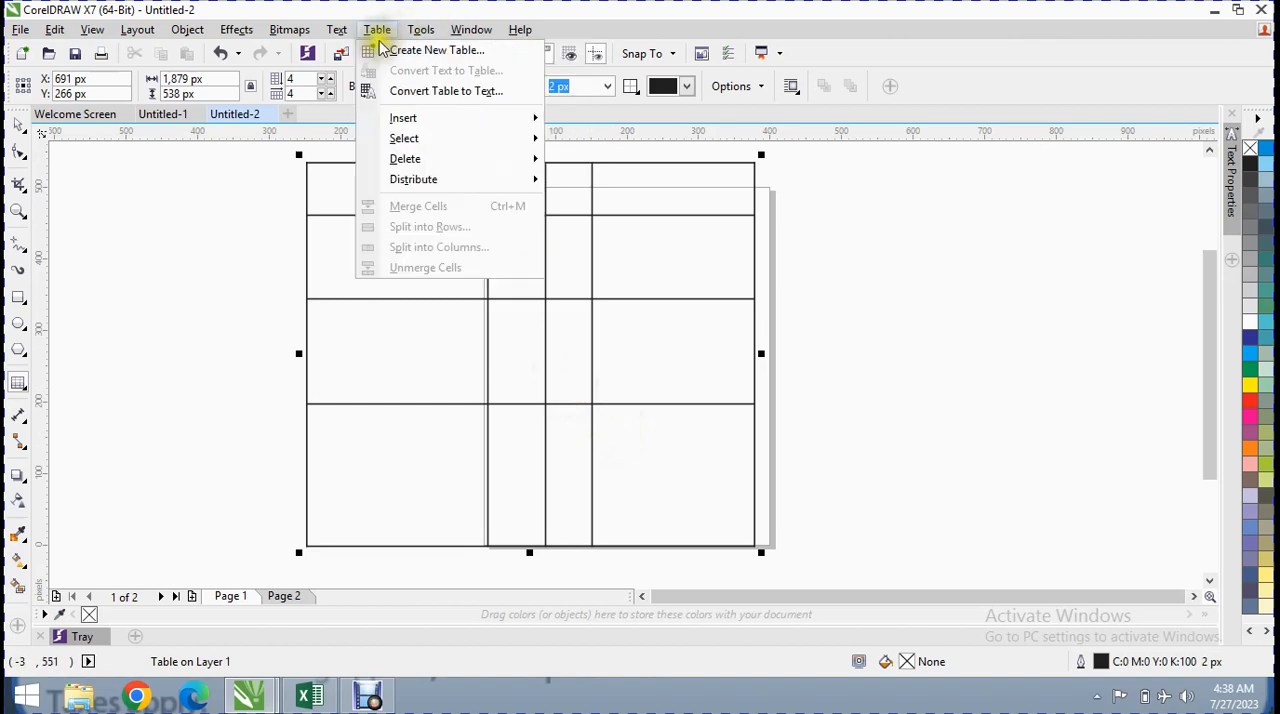
pyautogui.moveTo(466, 184)
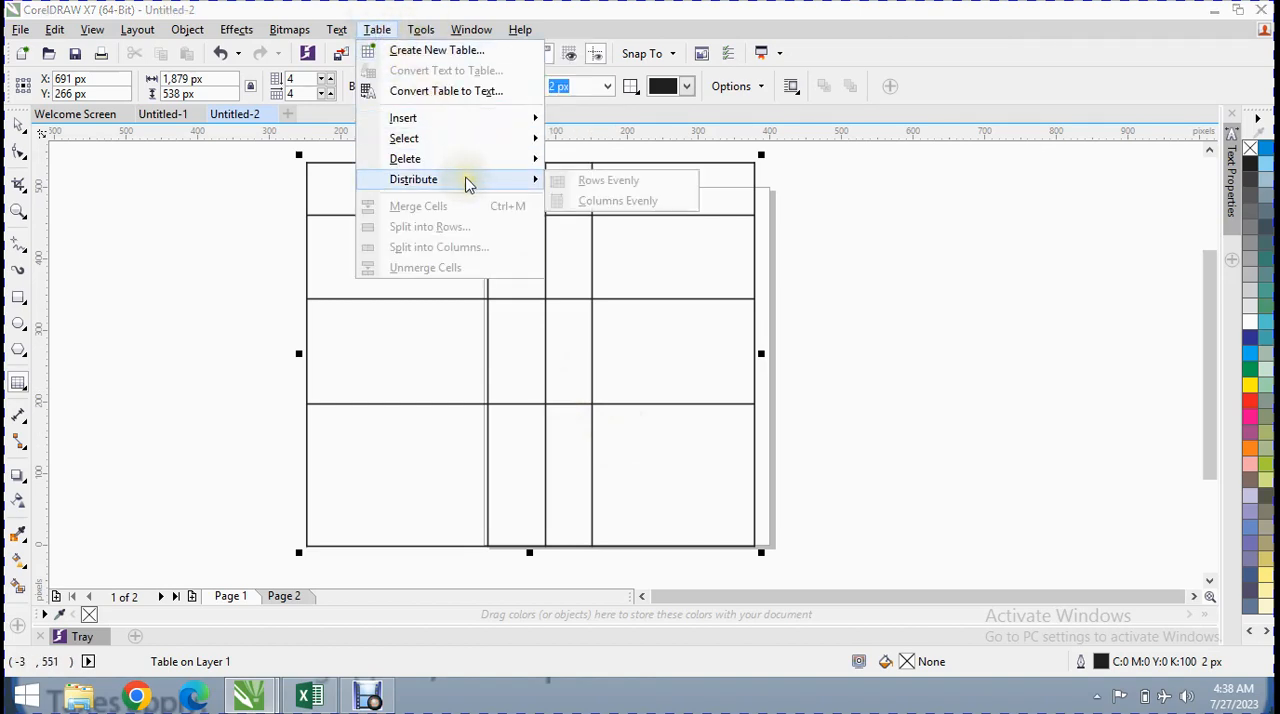
pyautogui.click(570, 289)
pyautogui.click(551, 237)
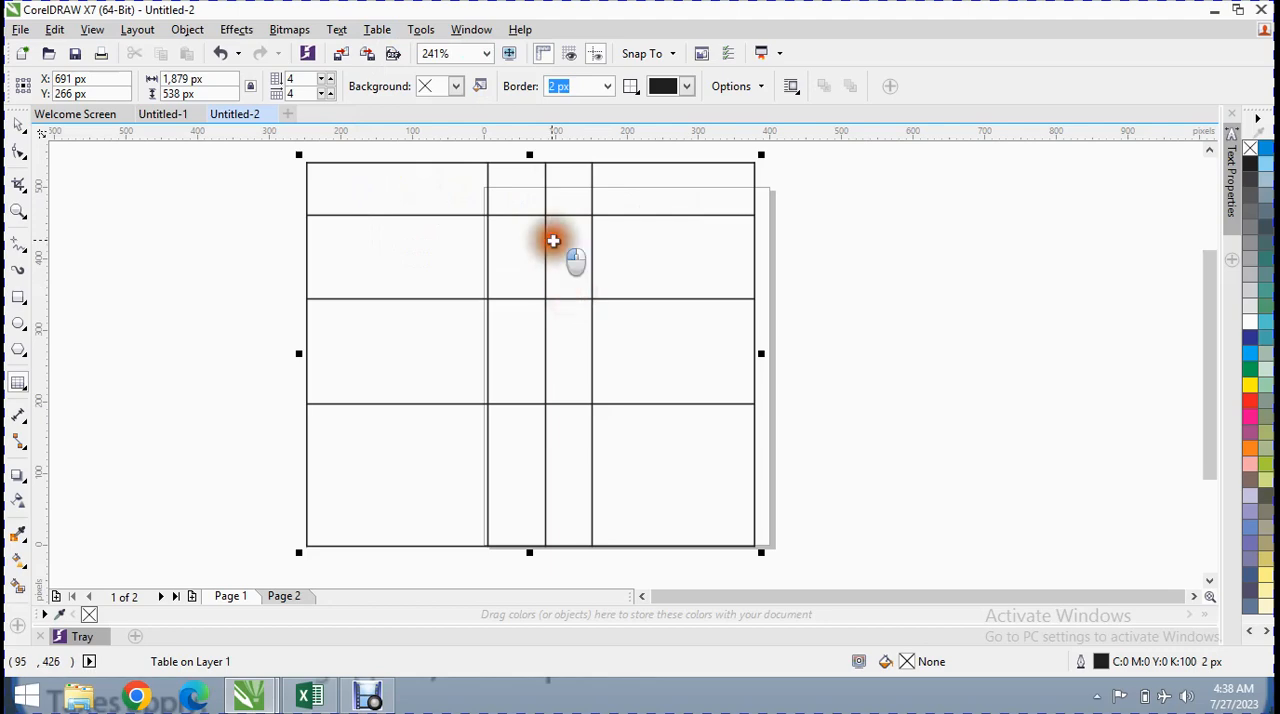
pyautogui.click(688, 460)
pyautogui.moveTo(688, 460)
pyautogui.mouseDown()
pyautogui.moveTo(363, 223)
pyautogui.moveTo(363, 209)
pyautogui.mouseUp()
pyautogui.click(420, 30)
pyautogui.moveTo(377, 30)
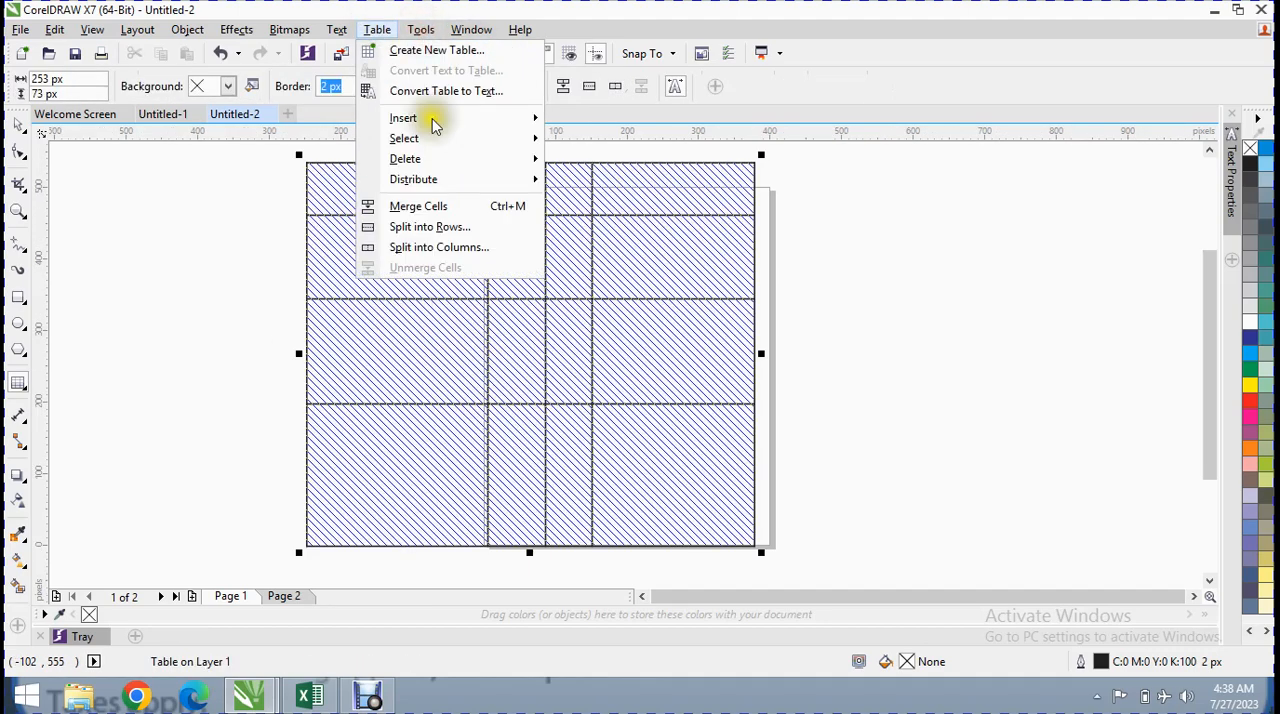
pyautogui.moveTo(466, 178)
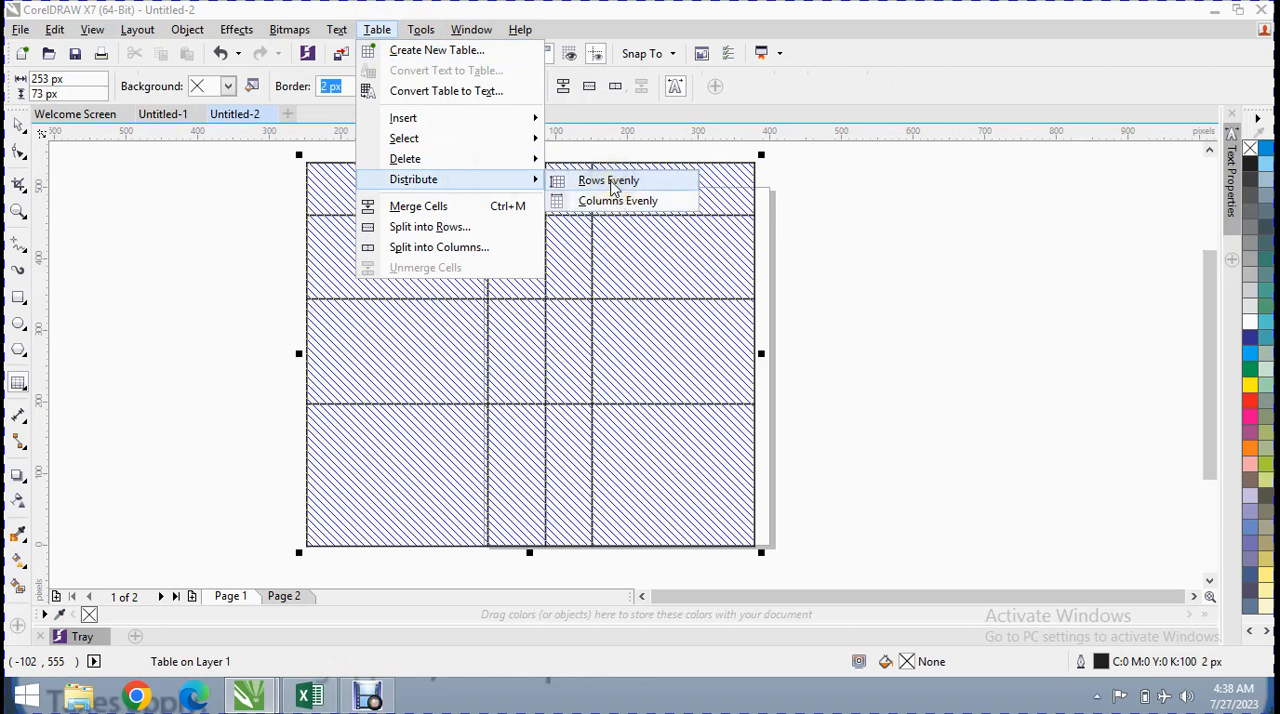
pyautogui.click(613, 189)
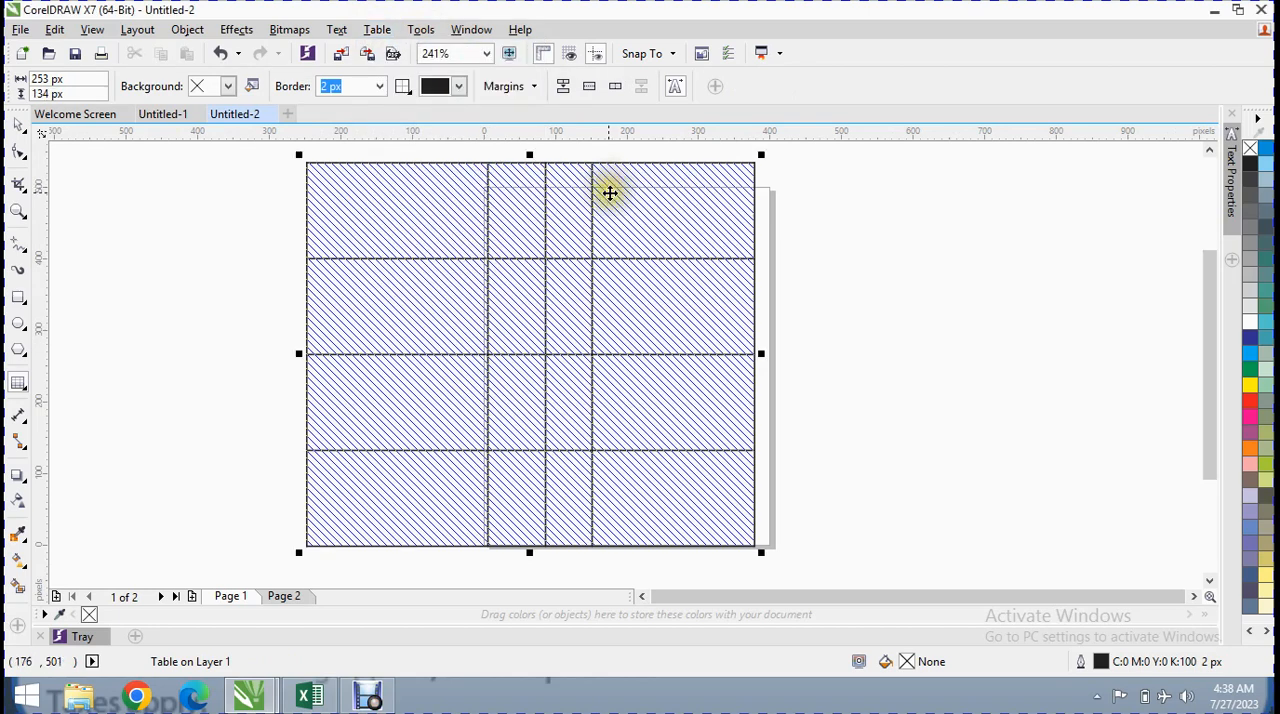
# Distribute the columns of the fully selected table evenly
pyautogui.click(395, 30)
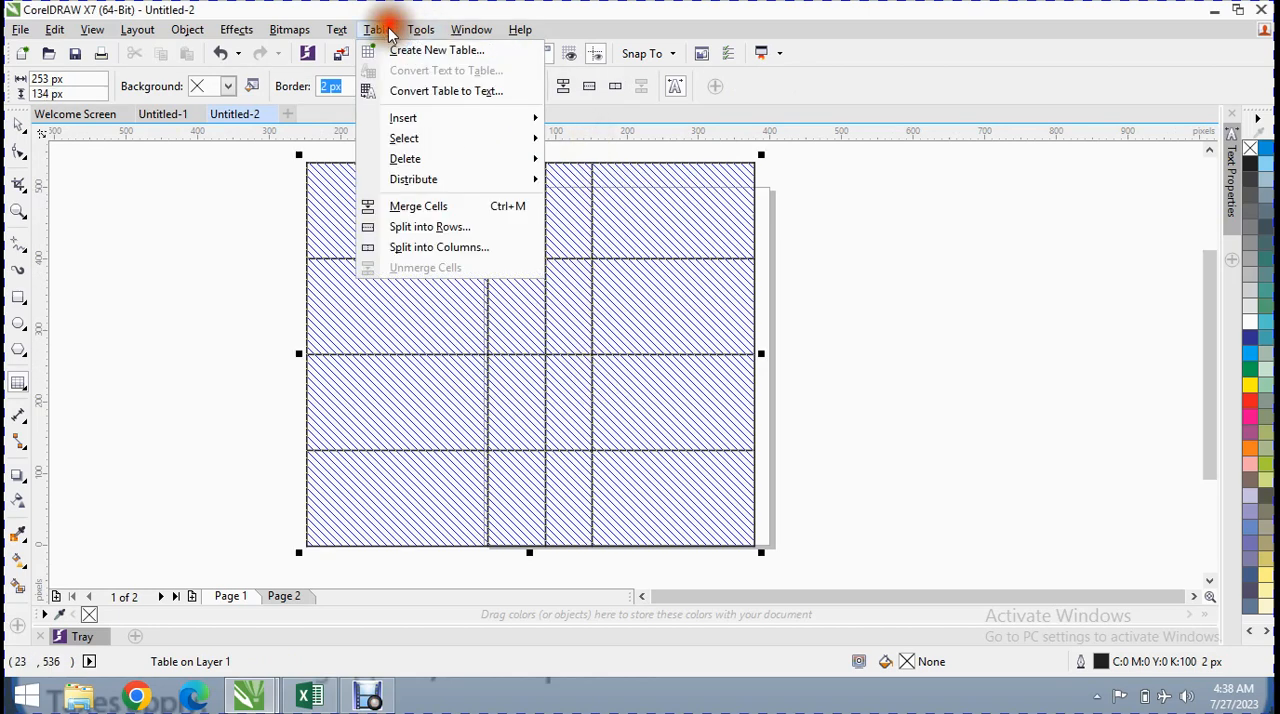
pyautogui.moveTo(471, 179)
pyautogui.click(591, 205)
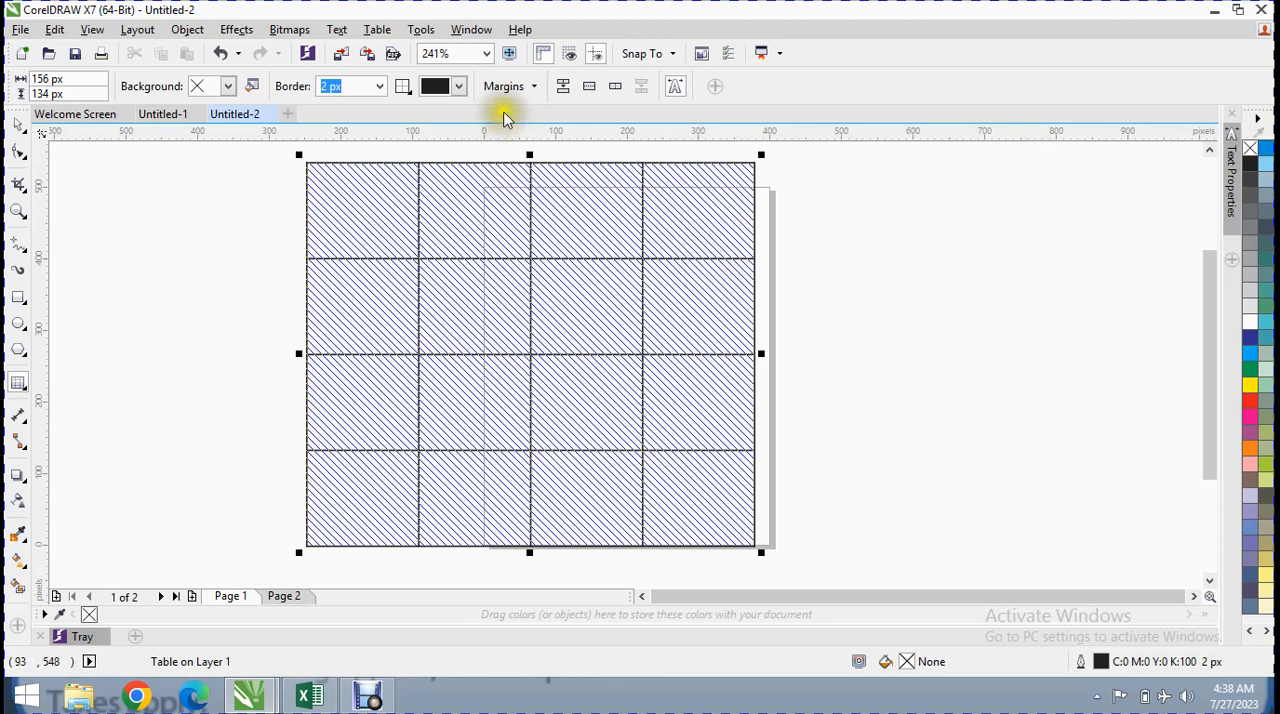
# Merge all selected cells of the table into a single cell and undo the merge
pyautogui.click(377, 29)
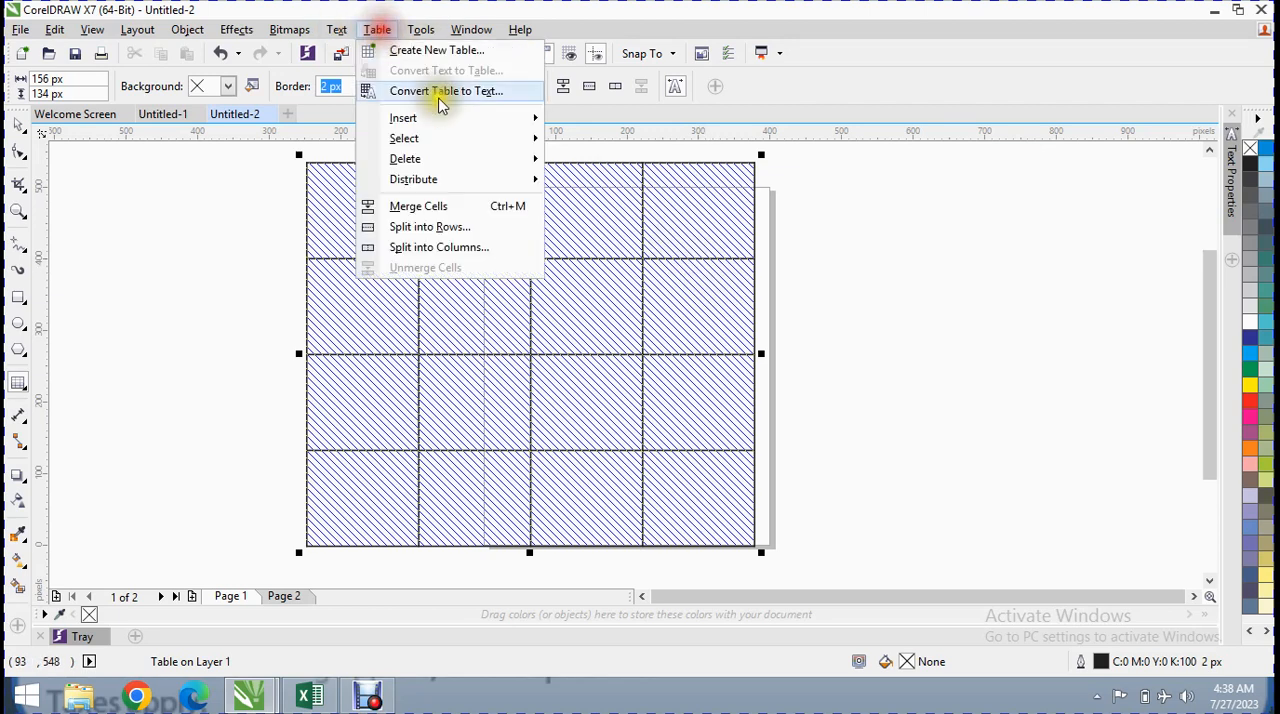
pyautogui.click(485, 207)
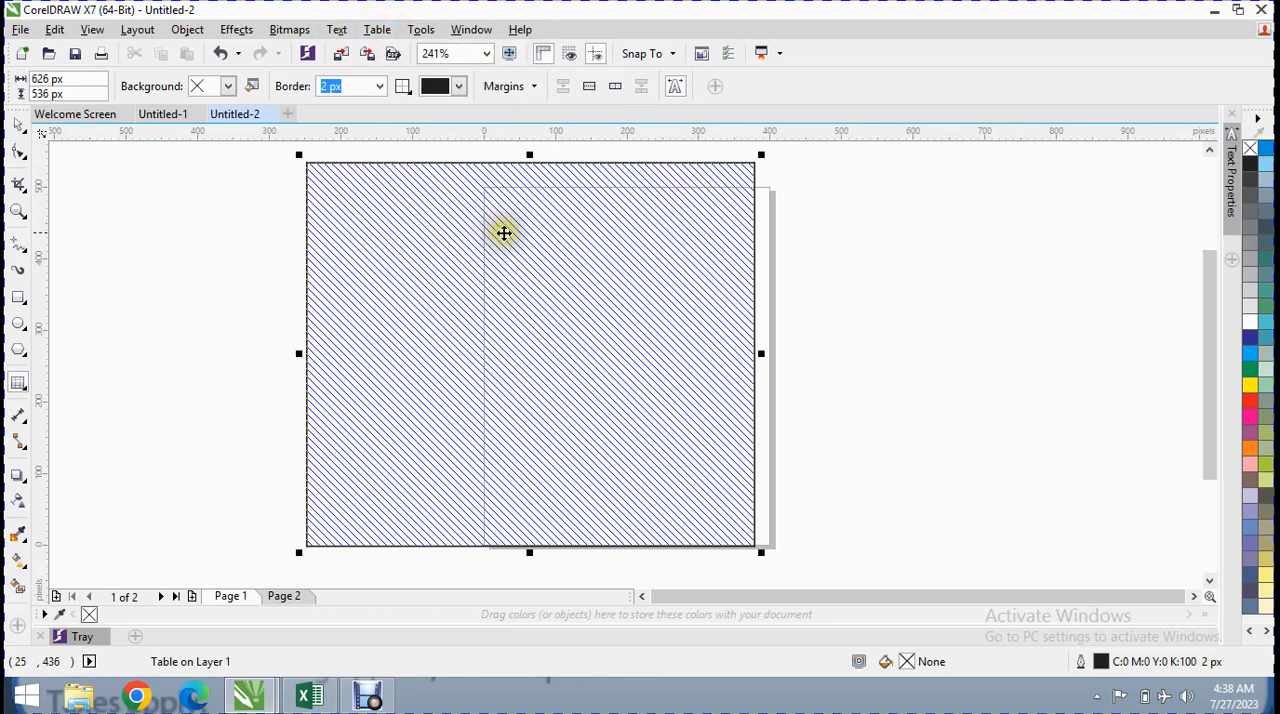
pyautogui.hotkey('ctrl', 'z')
# Select the first two cells of the table's first row and merge them
pyautogui.click(505, 228)
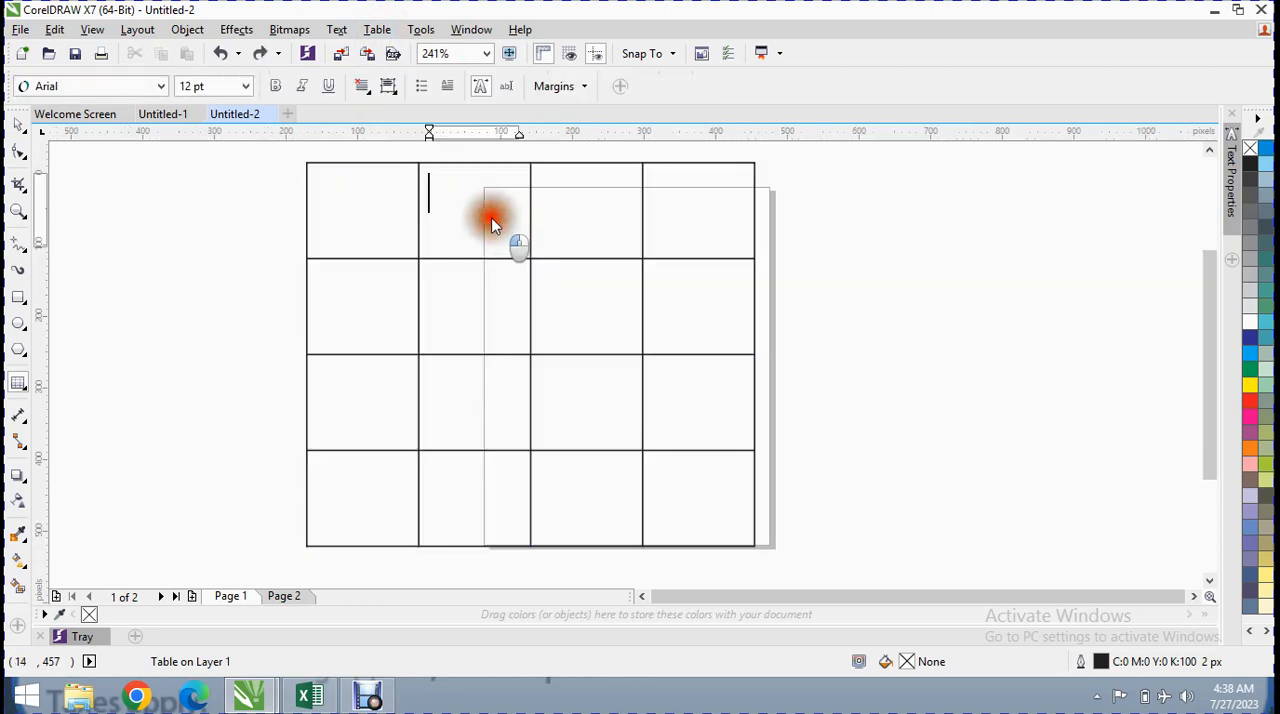
pyautogui.moveTo(491, 224); pyautogui.dragTo(380, 206)
pyautogui.click(377, 30)
pyautogui.click(434, 206)
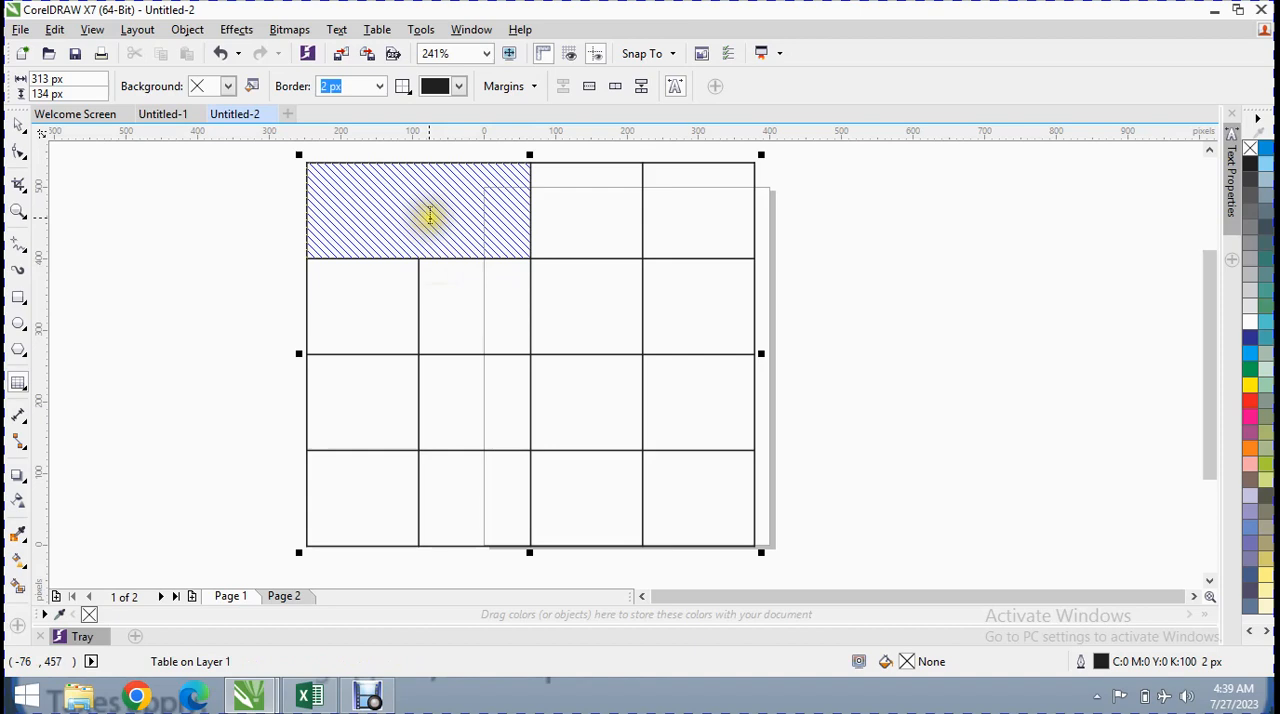
# Split the merged cell in the table's first row into 5 rows
pyautogui.click(378, 30)
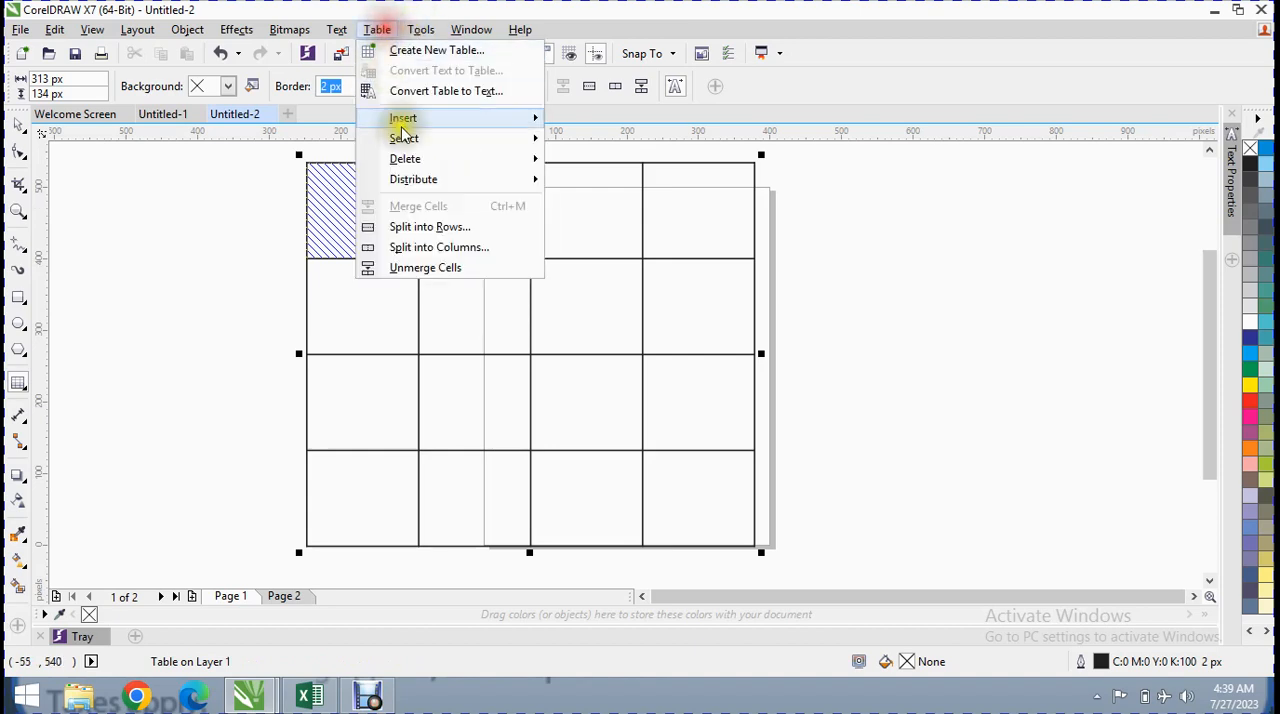
pyautogui.click(472, 302)
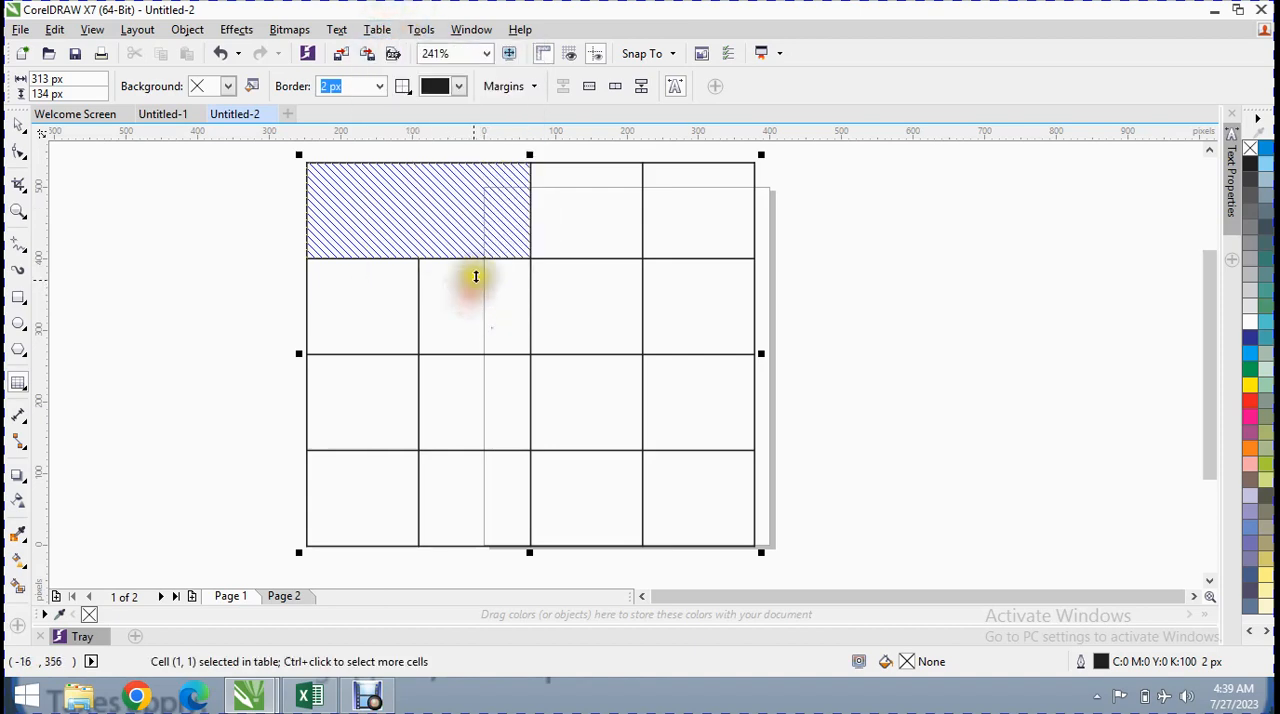
pyautogui.click(377, 30)
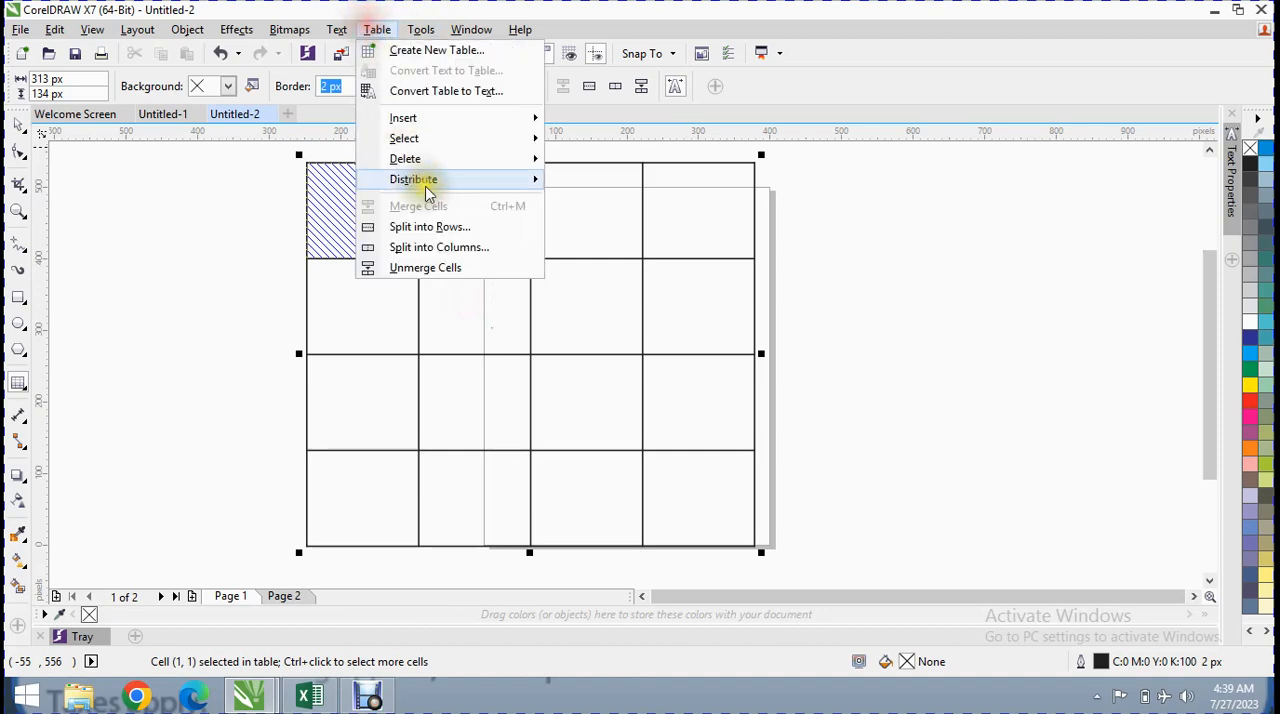
pyautogui.click(420, 227)
pyautogui.moveTo(619, 312); pyautogui.dragTo(650, 170)
pyautogui.click(740, 190)
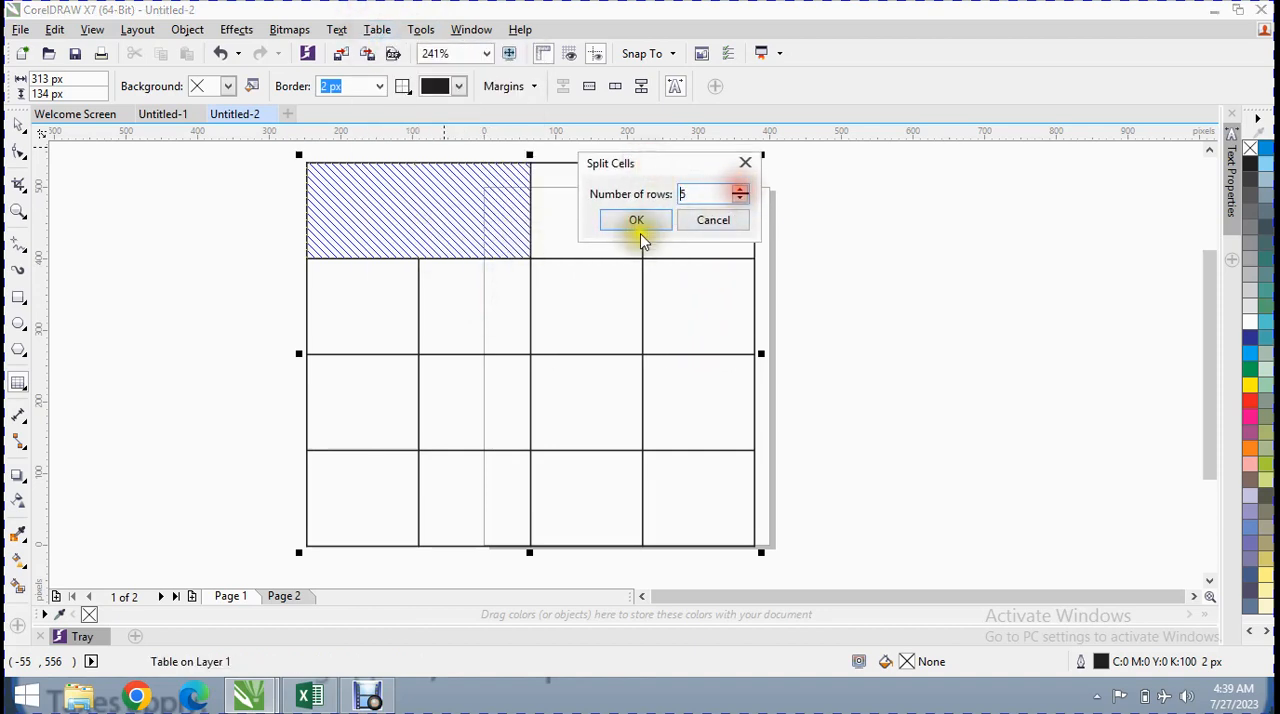
pyautogui.click(636, 220)
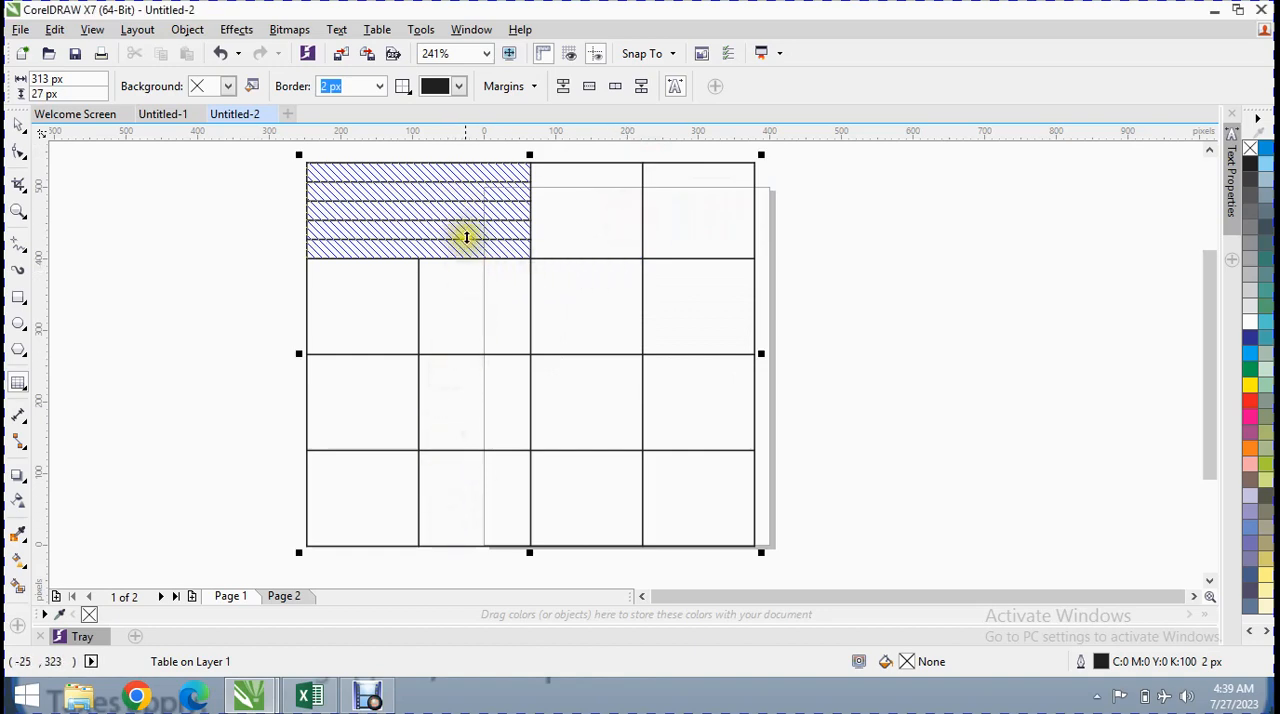
# Set the text size in the third strip of the split first-row cell to 7 pt
pyautogui.click(410, 171)
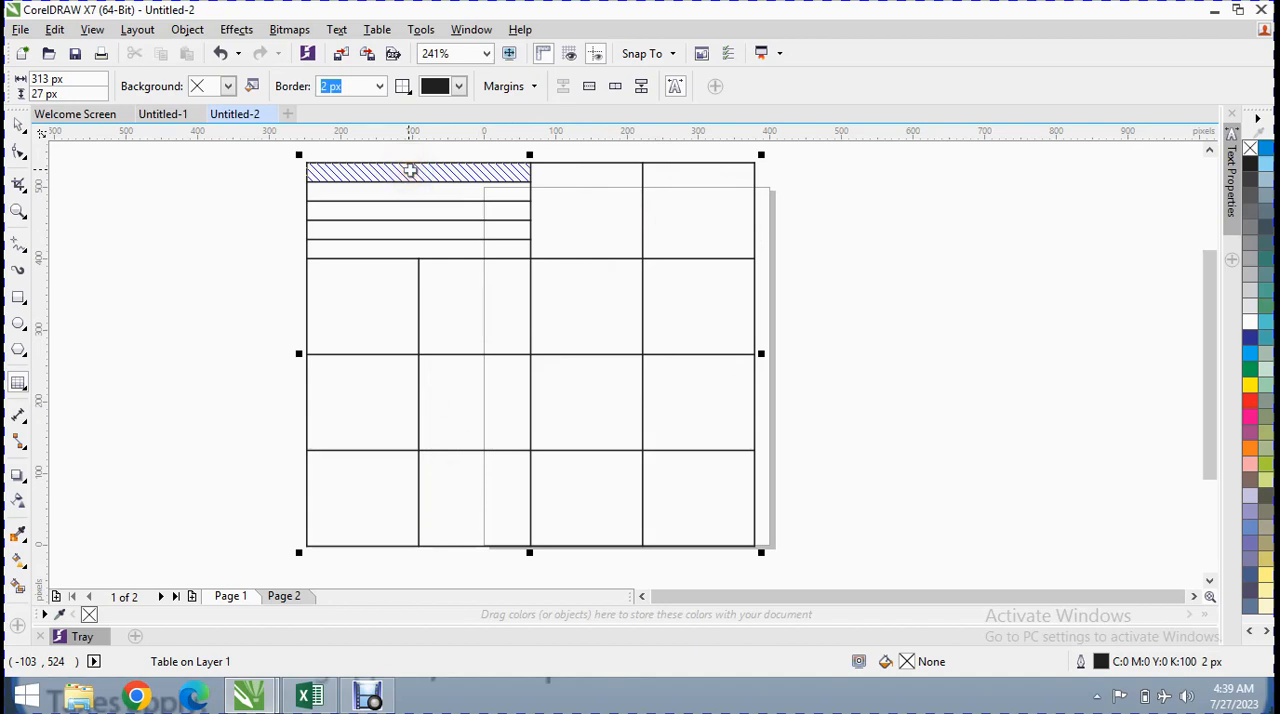
pyautogui.click(415, 213)
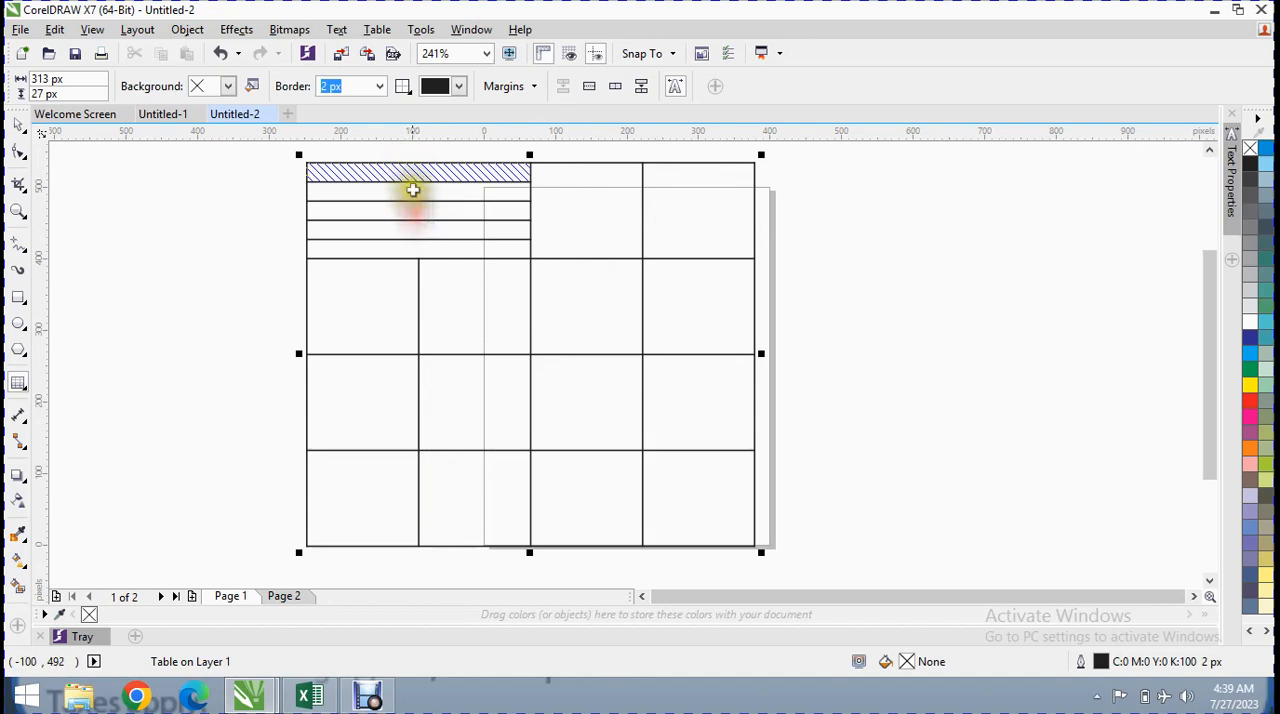
pyautogui.click(411, 208)
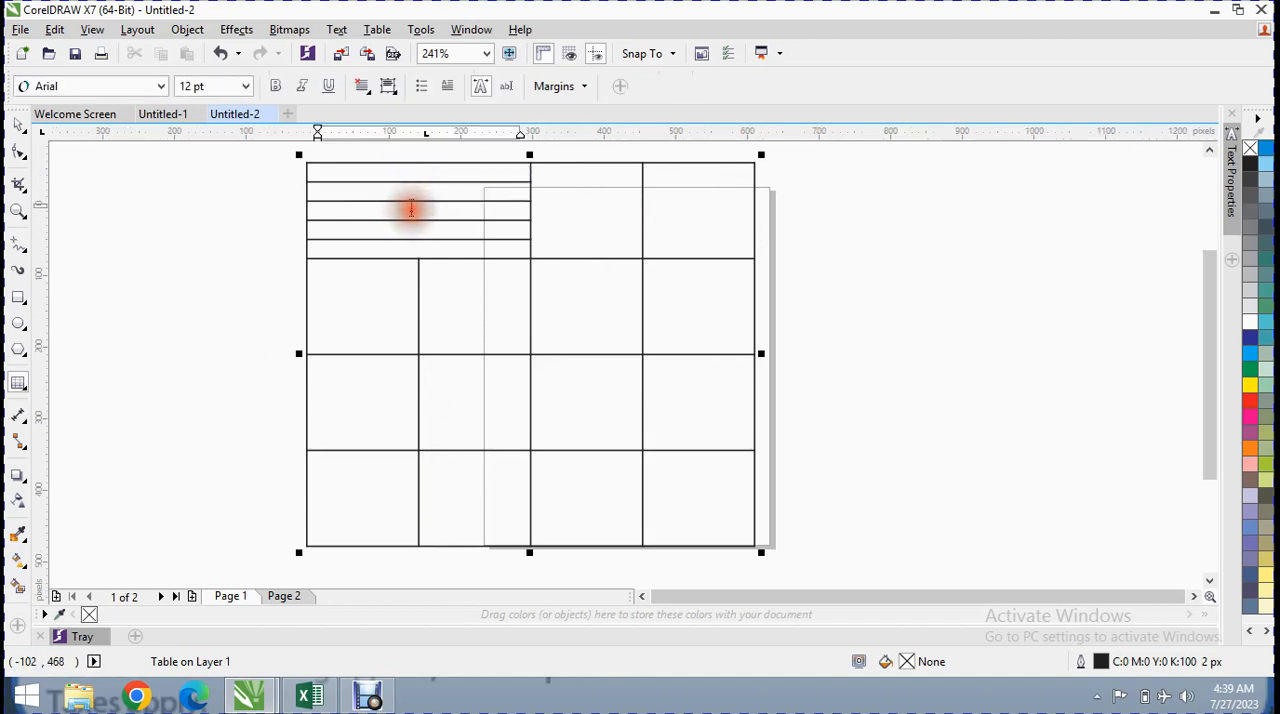
pyautogui.click(410, 210)
pyautogui.click(243, 88)
pyautogui.click(201, 120)
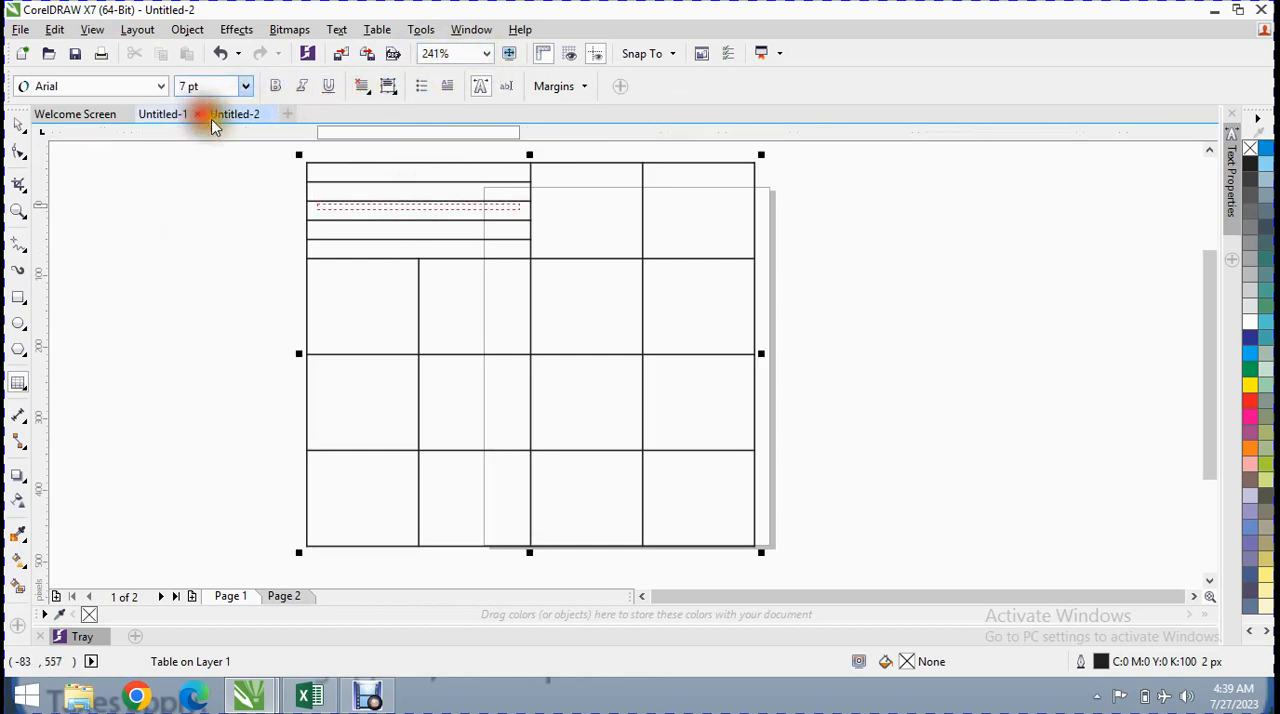
pyautogui.click(366, 208)
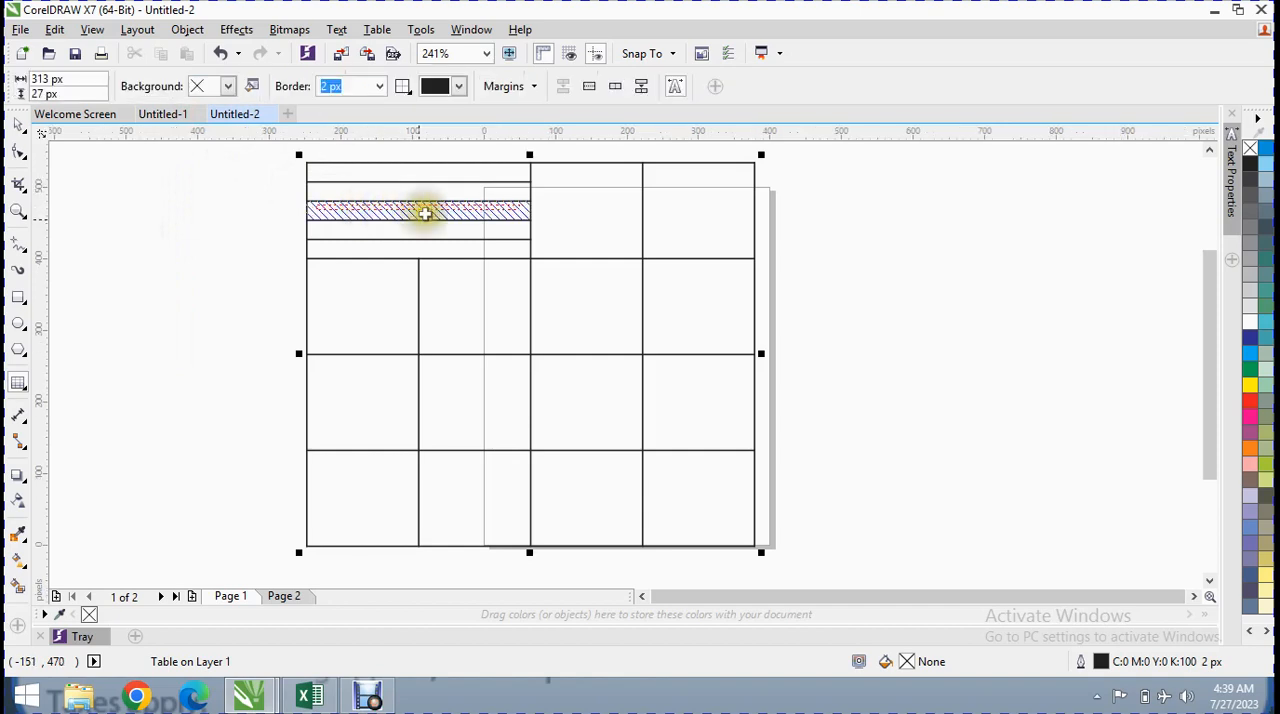
pyautogui.click(449, 206)
pyautogui.click(455, 191)
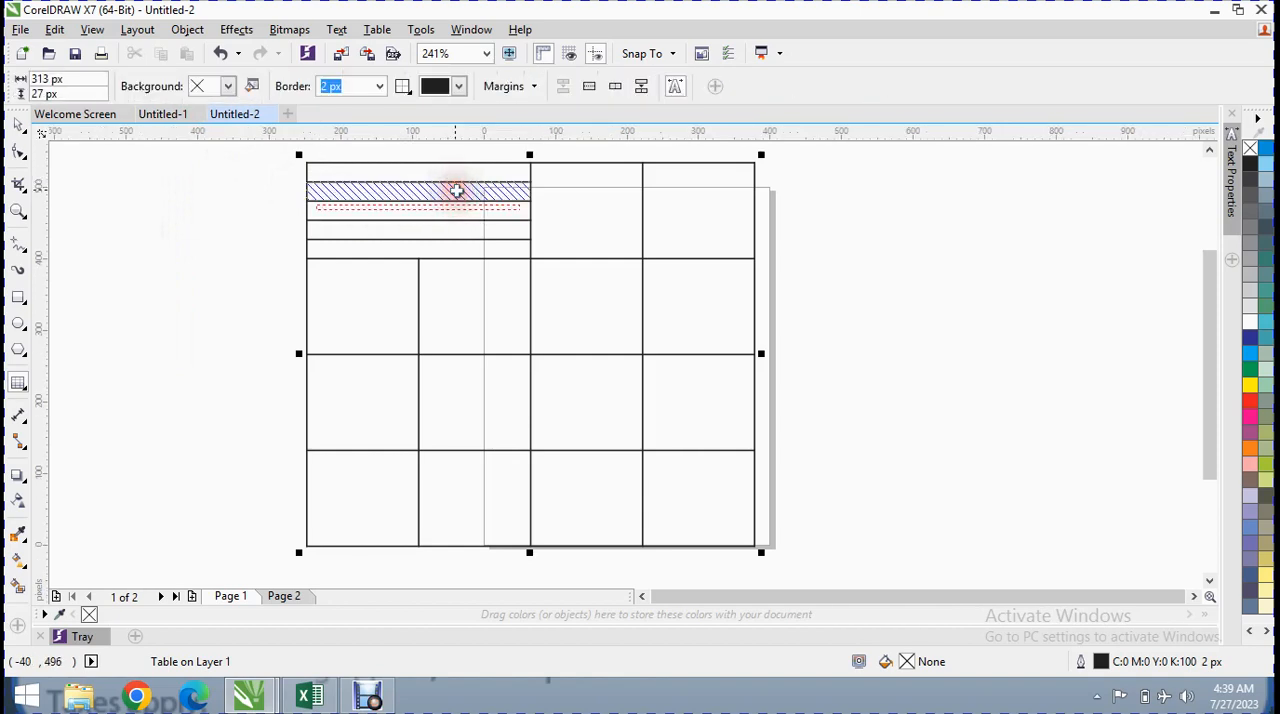
pyautogui.click(455, 188)
pyautogui.click(508, 225)
# Try entering the letter "T" in the upper strips of the split cell with the Text tool, and undo it
pyautogui.click(21, 395)
pyautogui.click(70, 375)
pyautogui.click(408, 171)
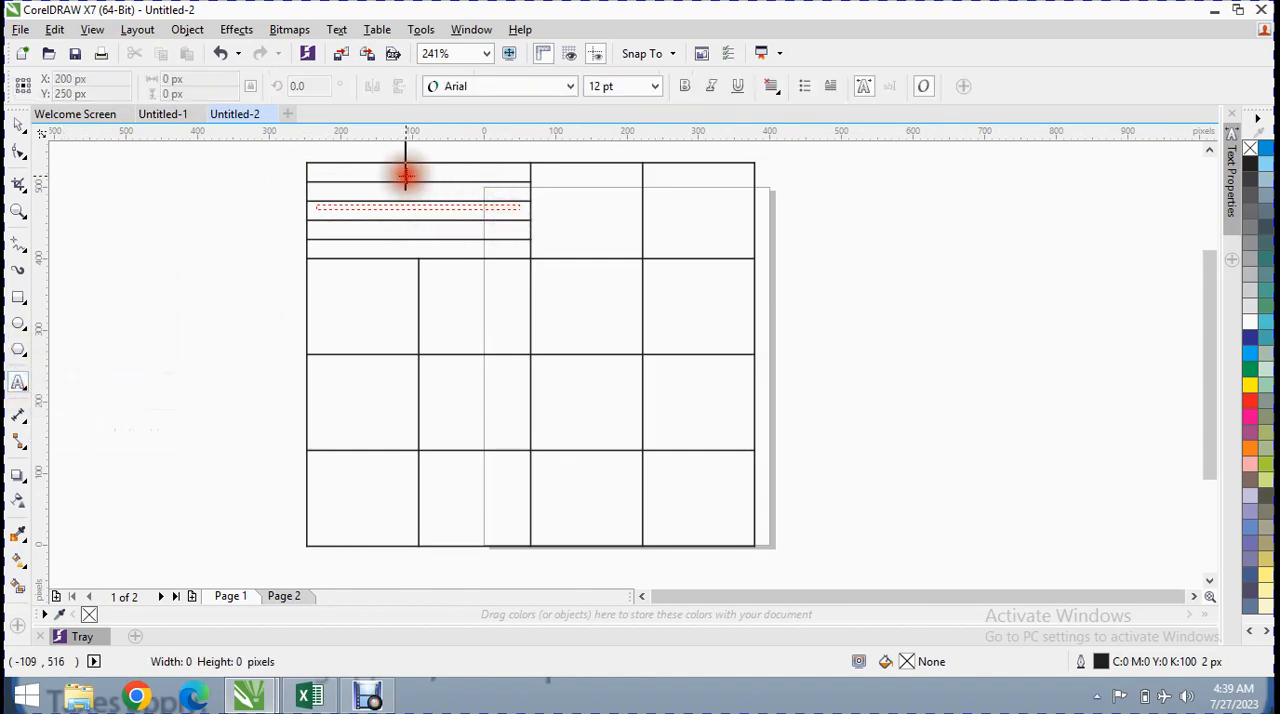
pyautogui.write('T')
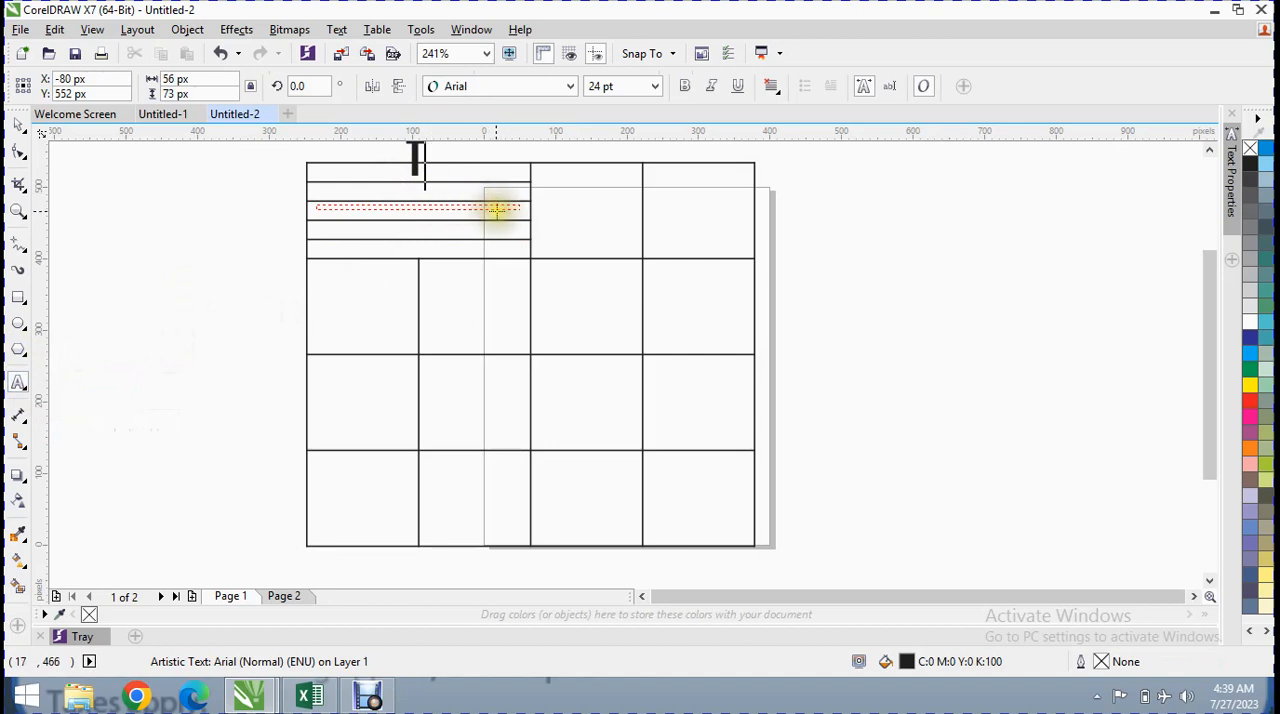
pyautogui.click(443, 190)
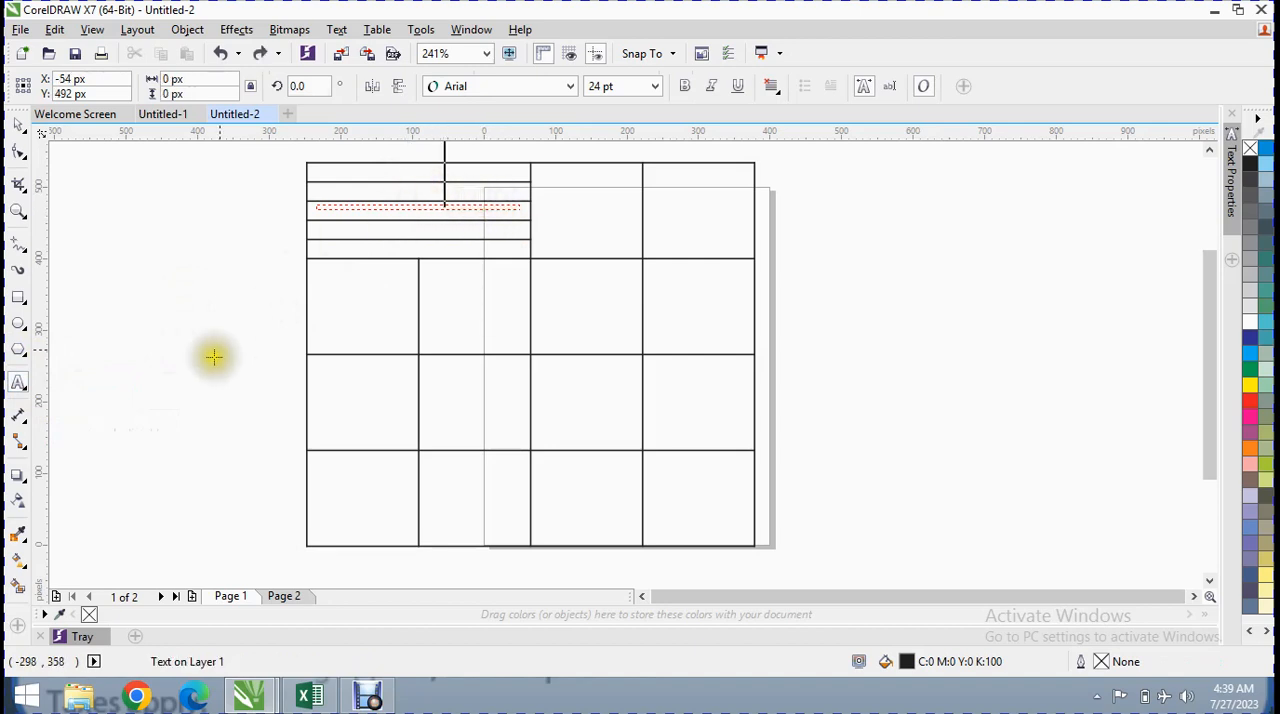
# Switch back to the Table tool, select the table, and set its border width to 5 px
pyautogui.rightClick(30, 391)
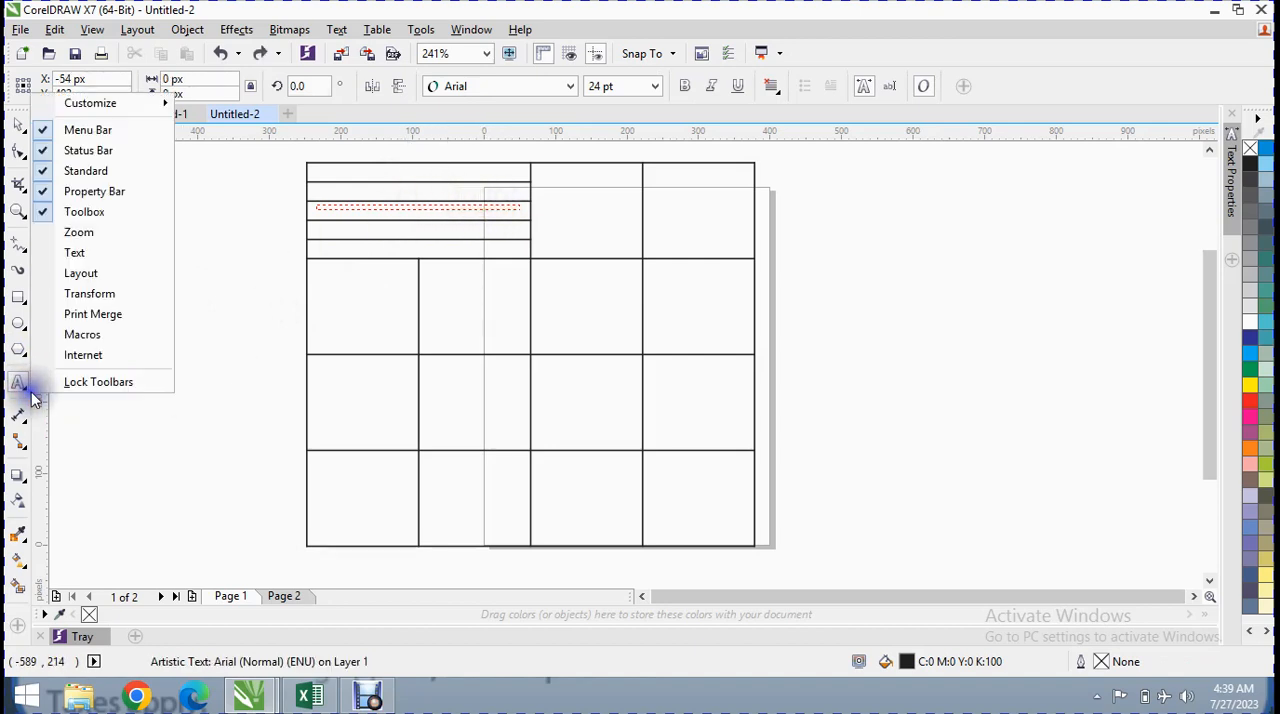
pyautogui.click(23, 391)
pyautogui.click(28, 393)
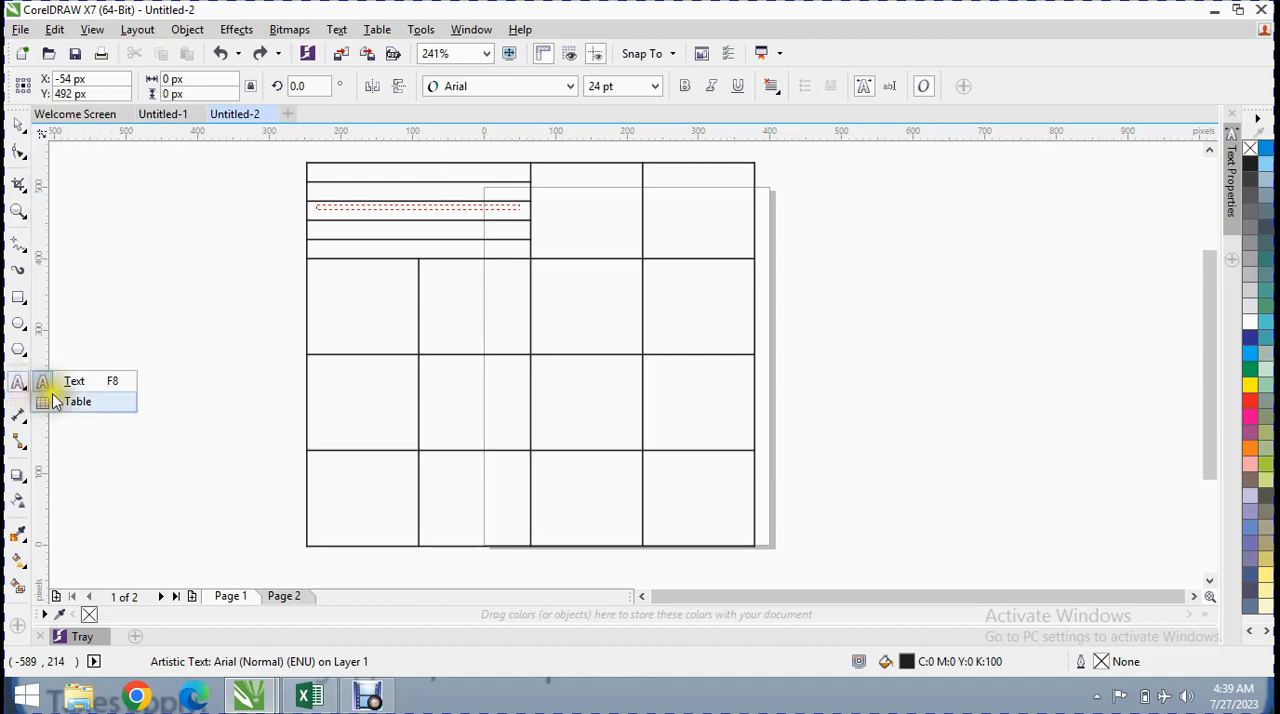
pyautogui.click(72, 401)
pyautogui.click(375, 197)
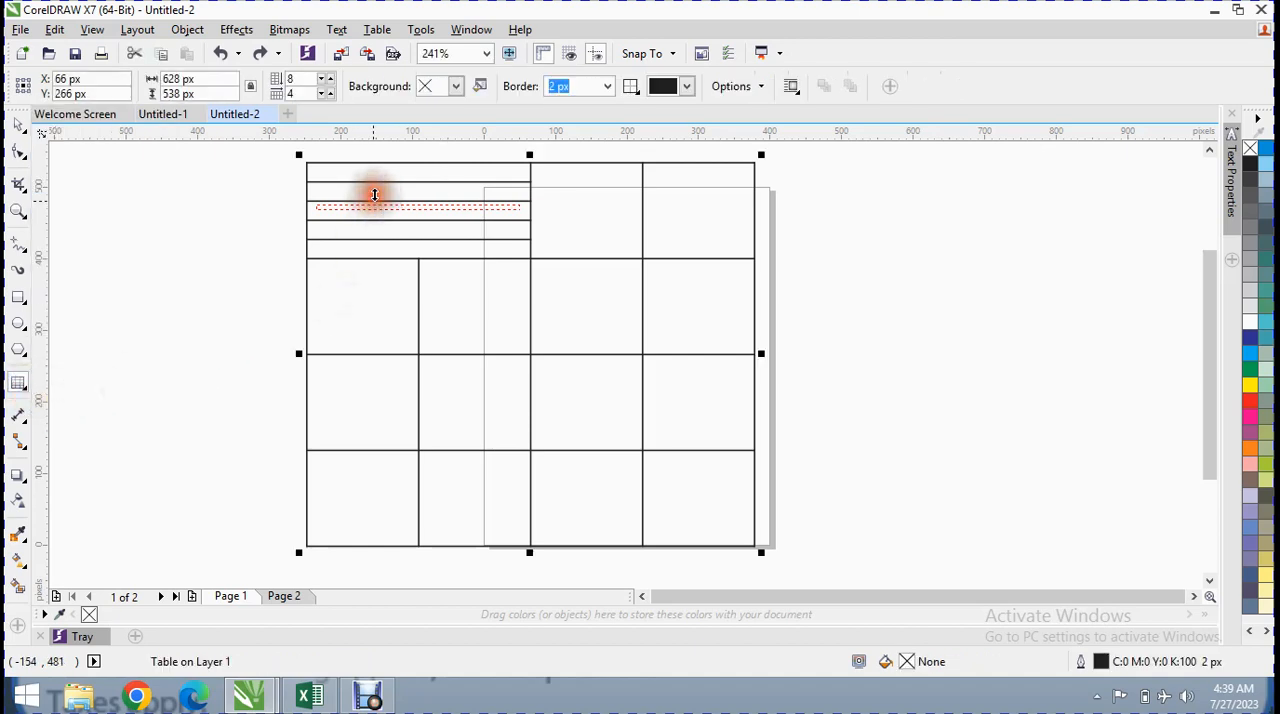
pyautogui.click(606, 87)
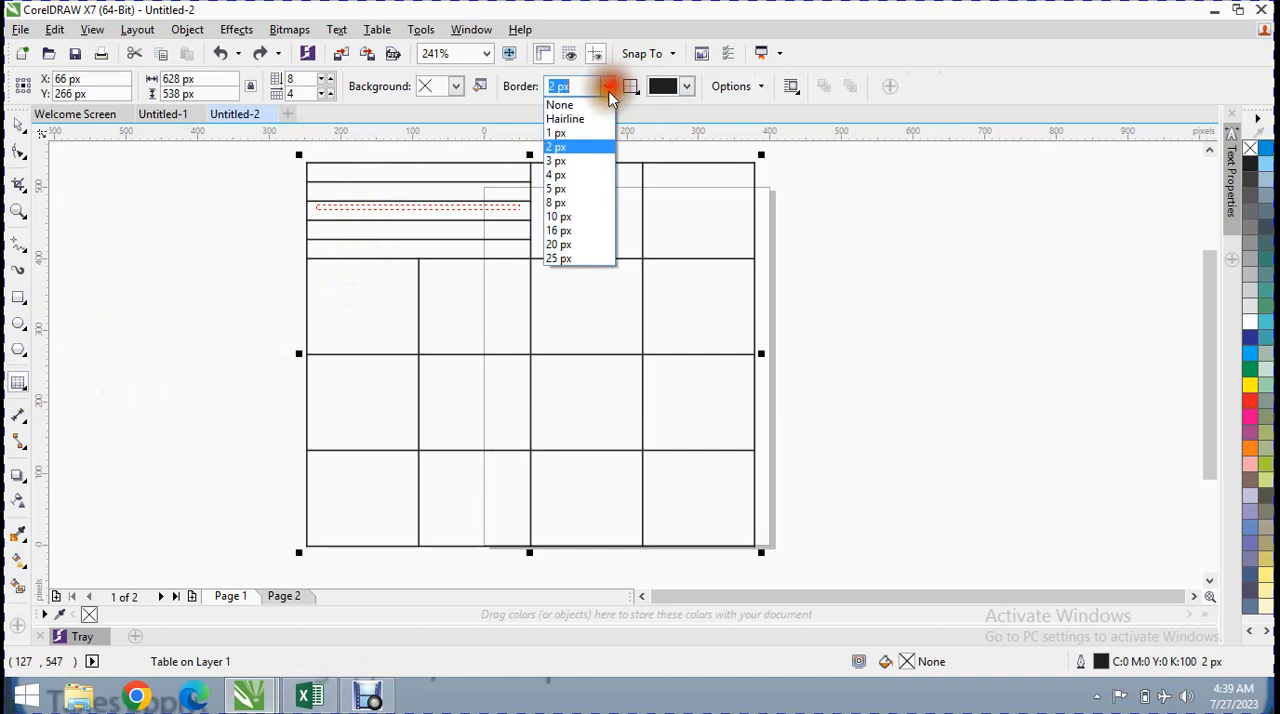
pyautogui.click(570, 163)
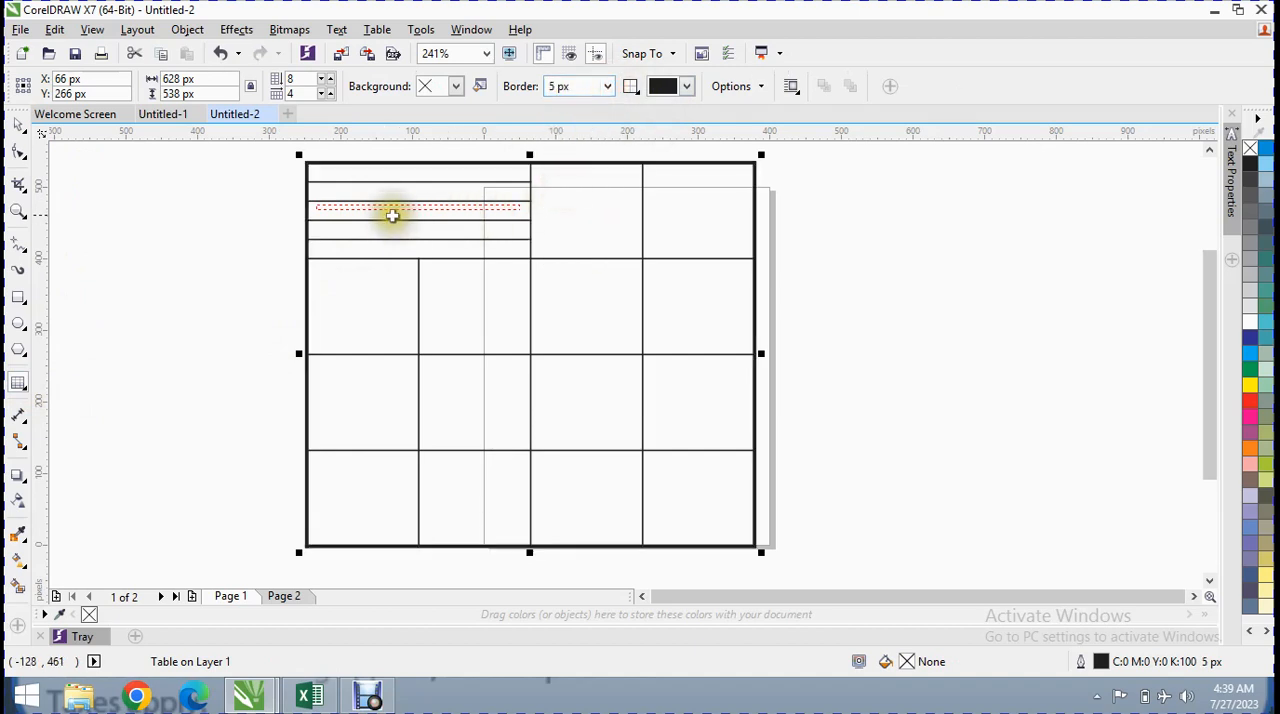
# Enlarge the fourth strip of the split cell to a height of about 46 px by lowering its bottom edge
pyautogui.click(392, 214)
pyautogui.moveTo(407, 183); pyautogui.dragTo(406, 196)
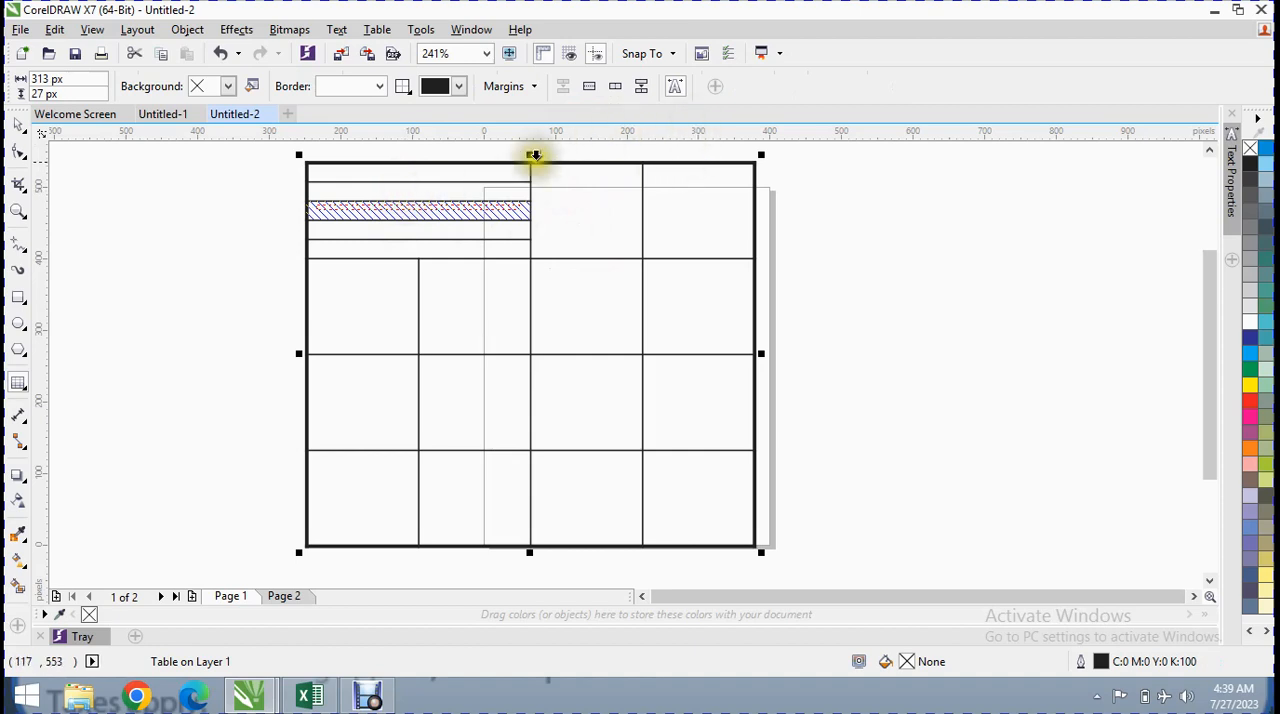
pyautogui.moveTo(476, 237); pyautogui.dragTo(477, 252)
pyautogui.click(467, 226)
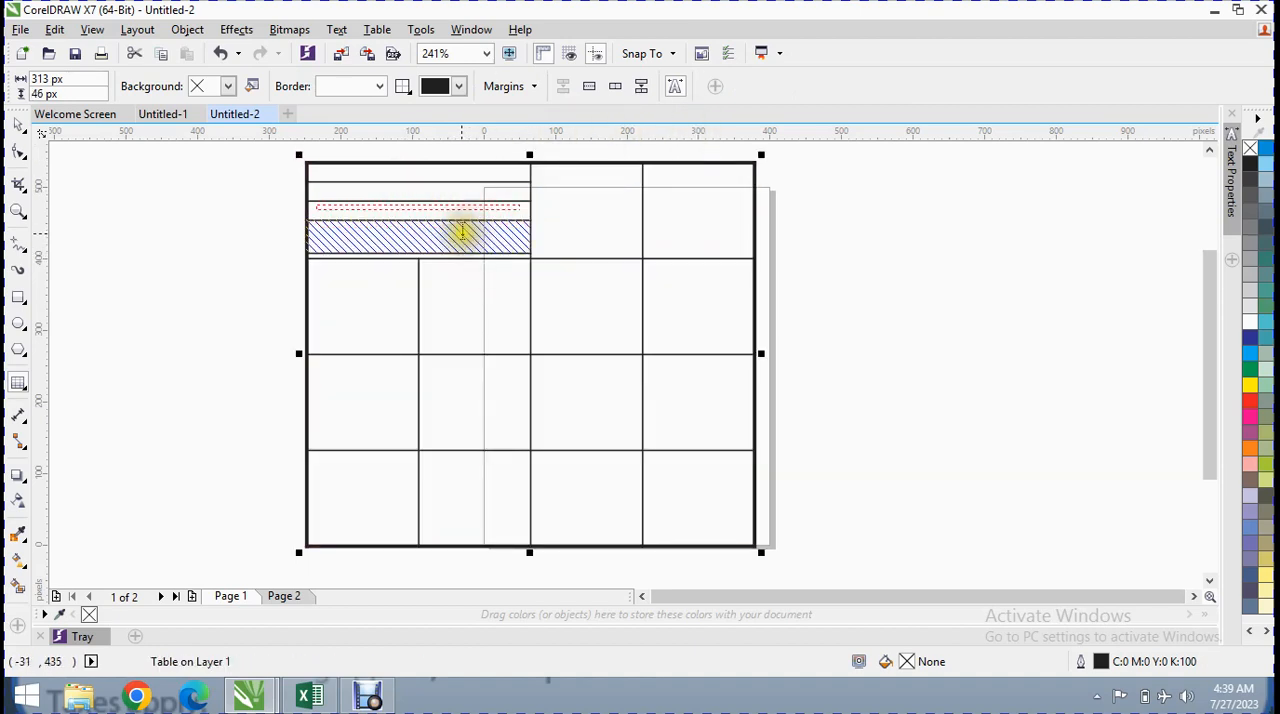
# Select the enlarged fourth strip and split it into 4 rows
pyautogui.click(462, 233)
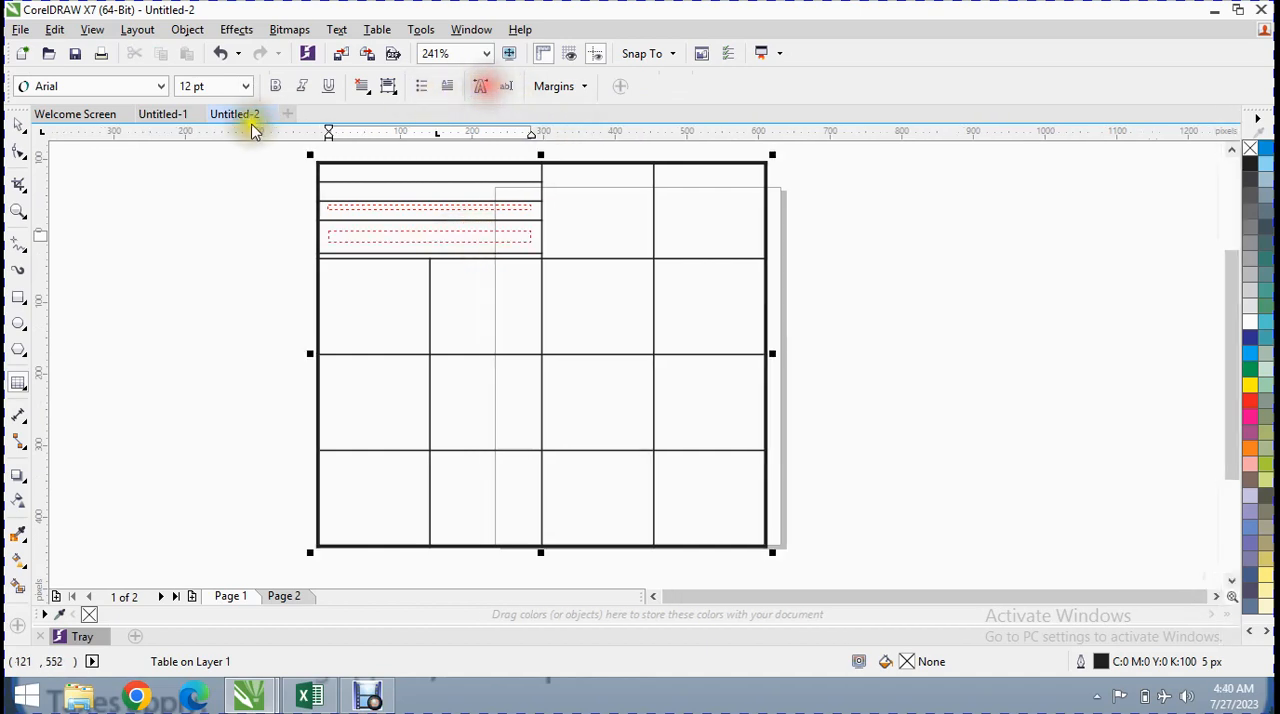
pyautogui.click(410, 245)
pyautogui.click(411, 244)
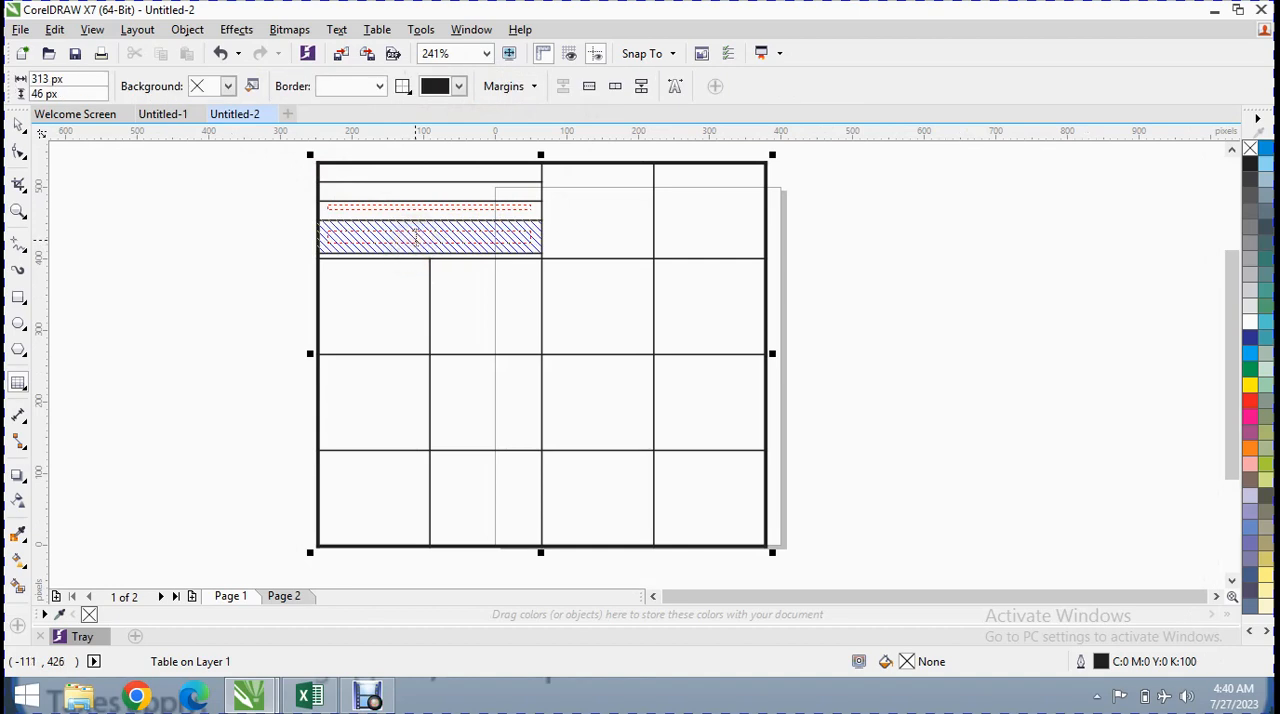
pyautogui.click(590, 87)
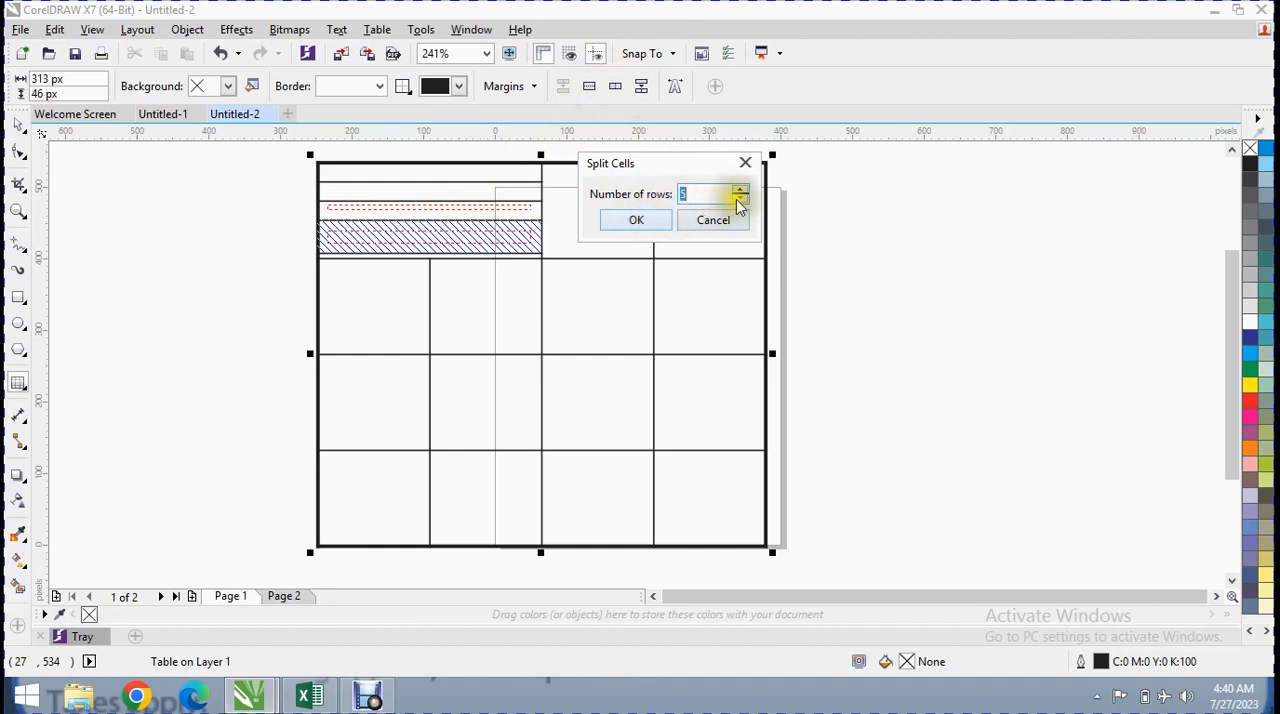
pyautogui.click(636, 220)
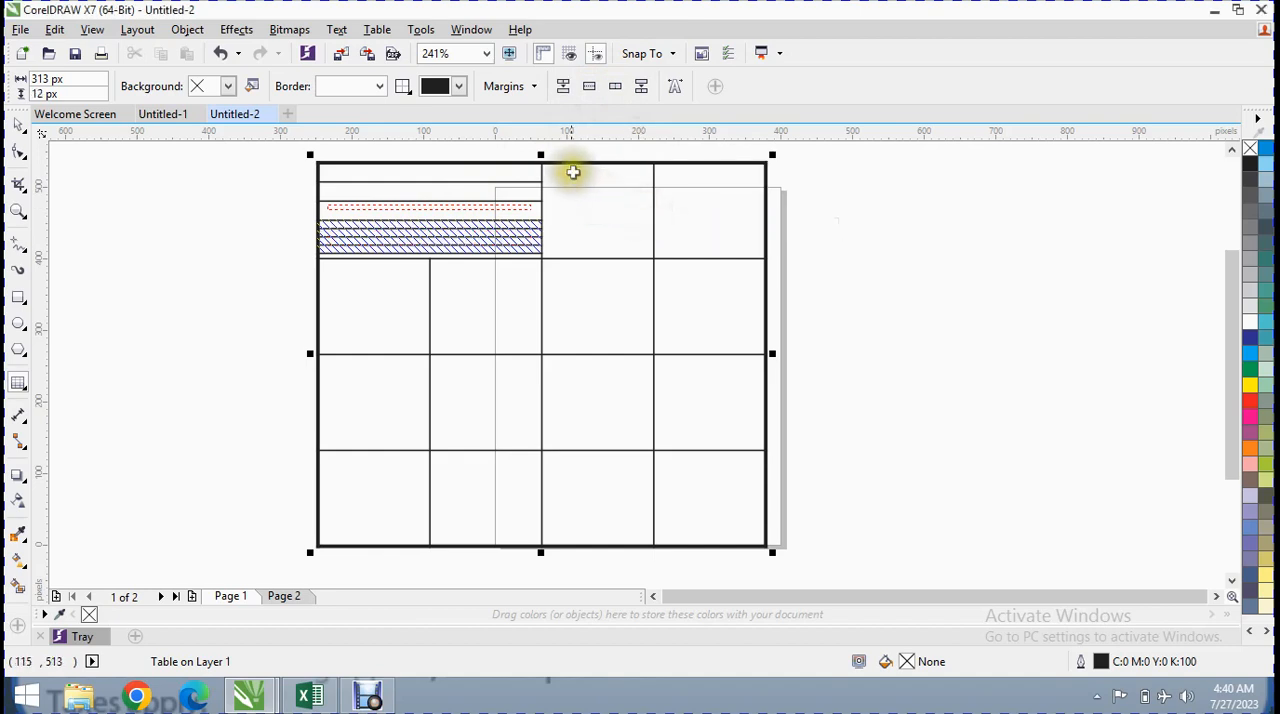
pyautogui.click(248, 81)
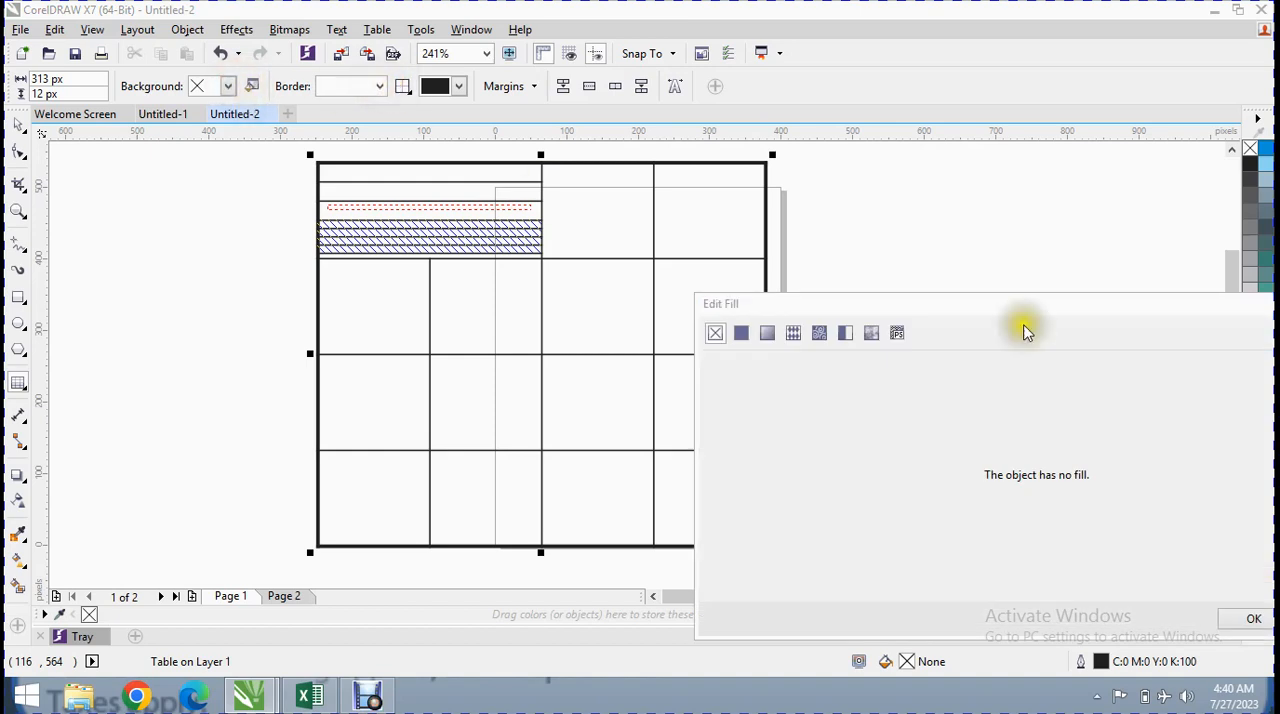
pyautogui.moveTo(1262, 300); pyautogui.dragTo(957, 268)
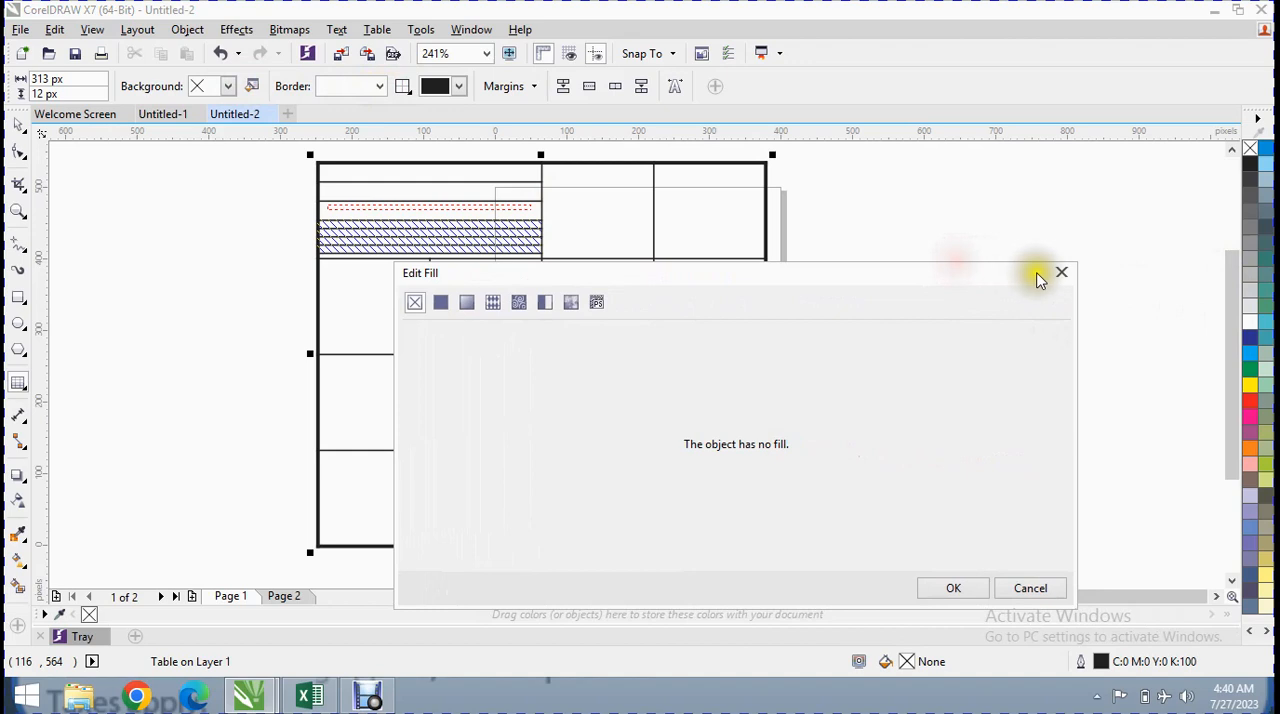
pyautogui.click(1061, 272)
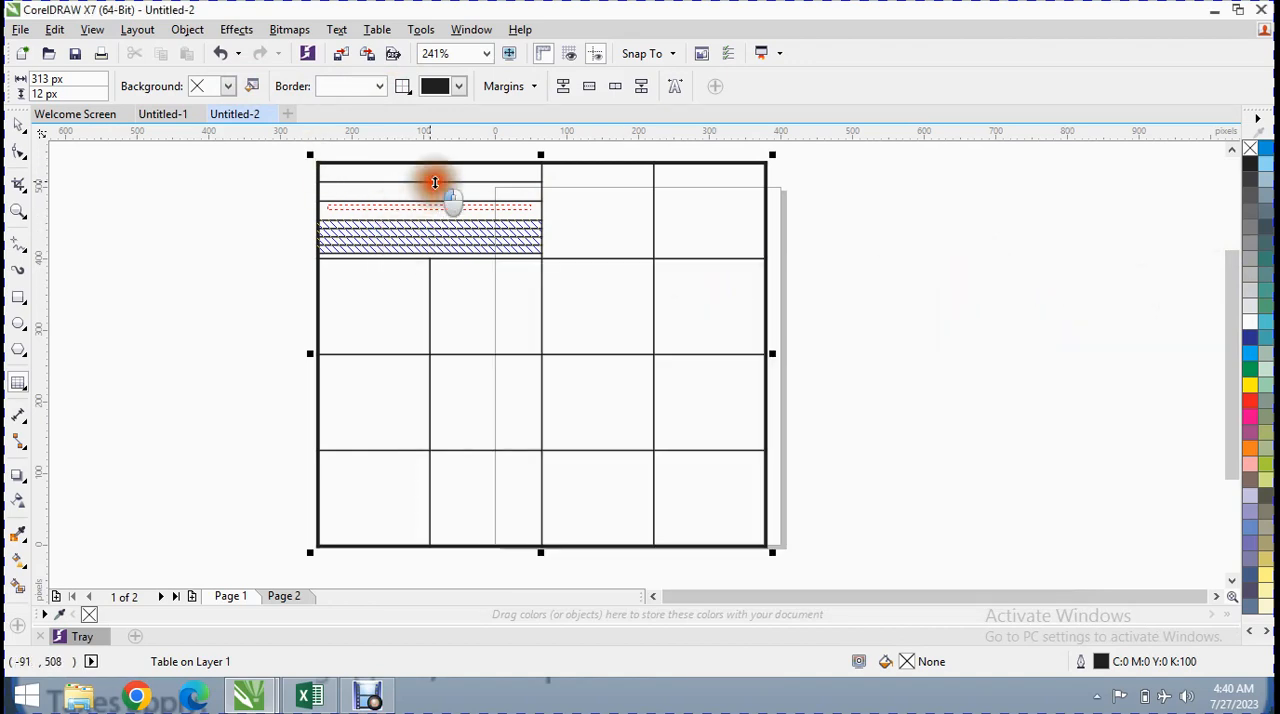
# Select five strips from the third one downward in the split cell and delete their rows
pyautogui.click(443, 206)
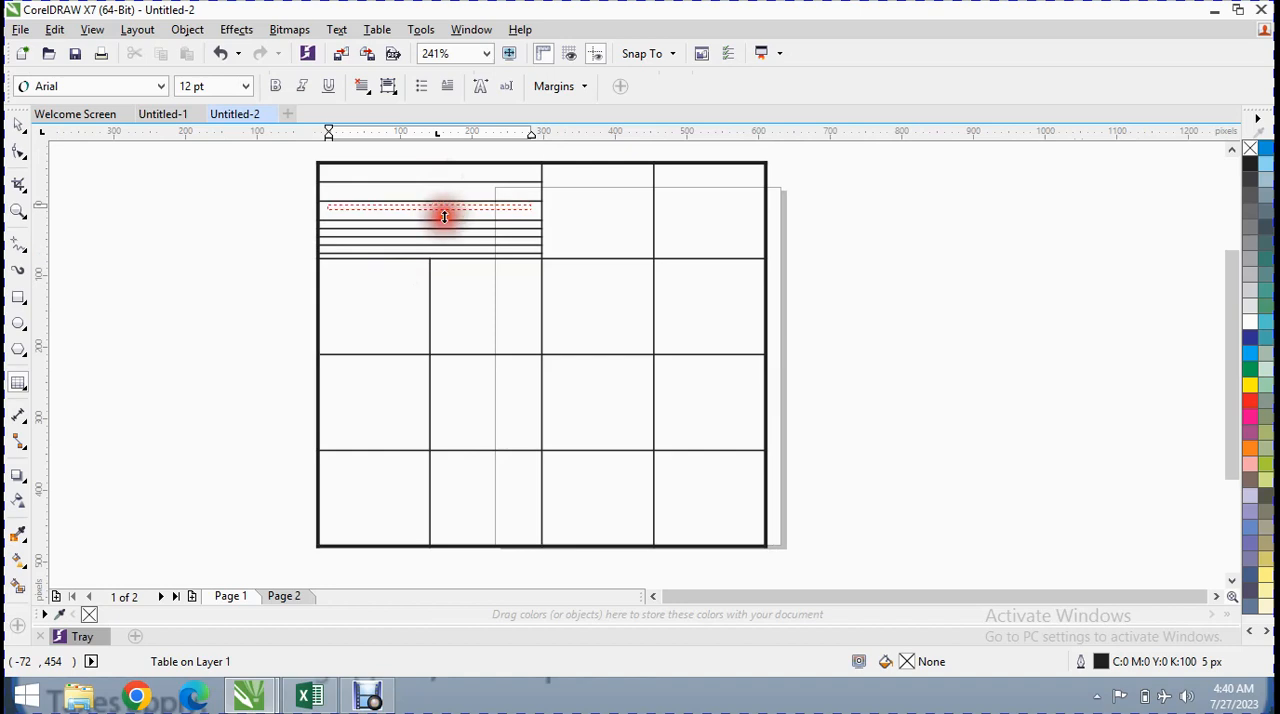
pyautogui.click(445, 220)
pyautogui.moveTo(464, 243); pyautogui.dragTo(471, 214)
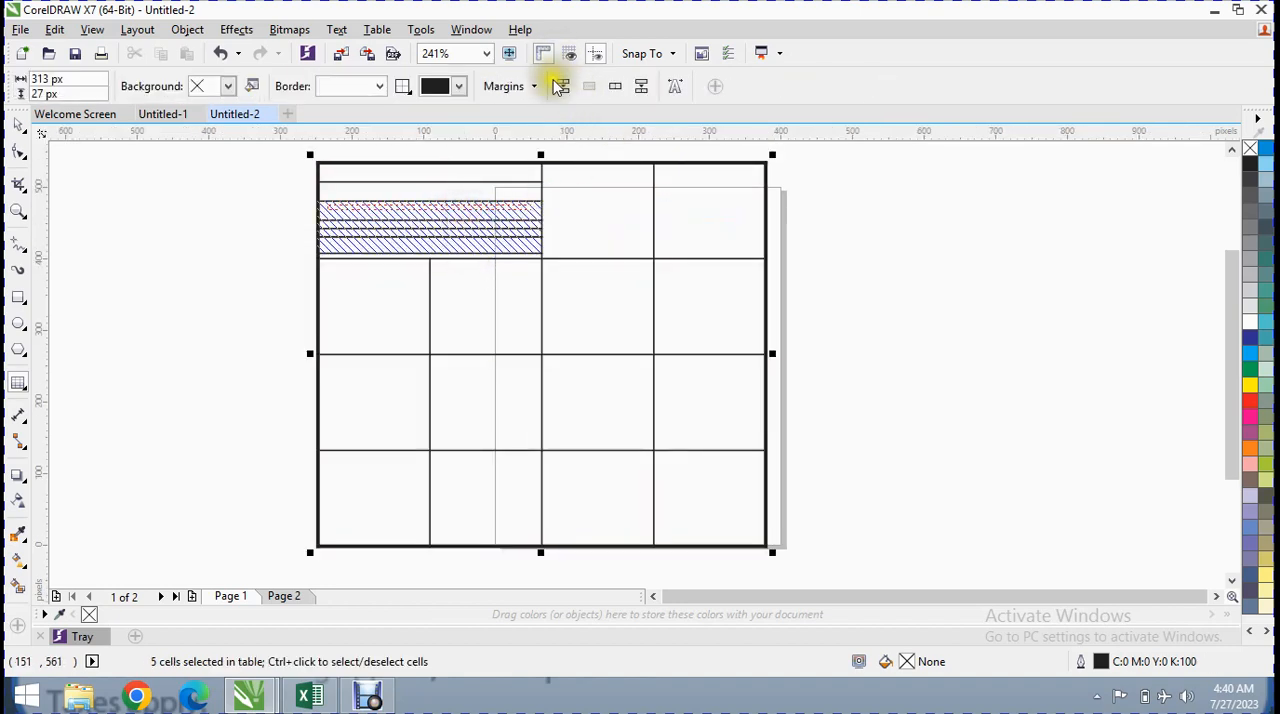
pyautogui.click(337, 29)
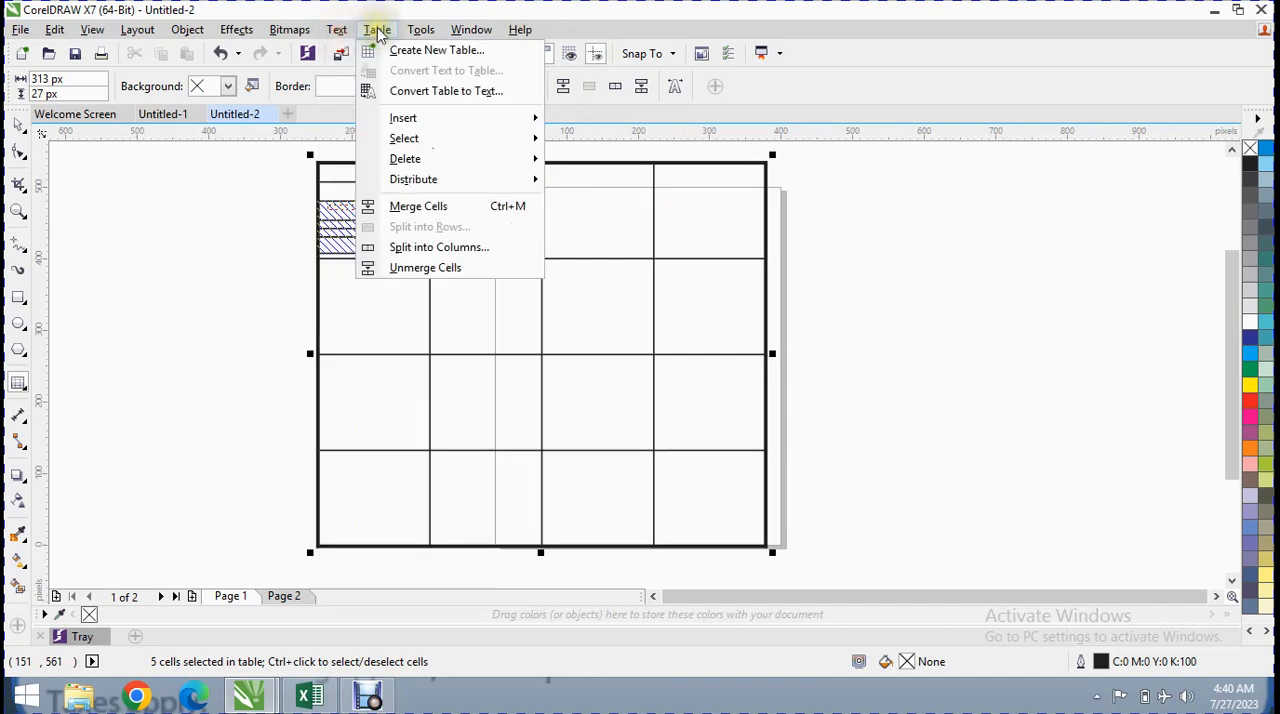
pyautogui.moveTo(449, 161)
pyautogui.click(566, 158)
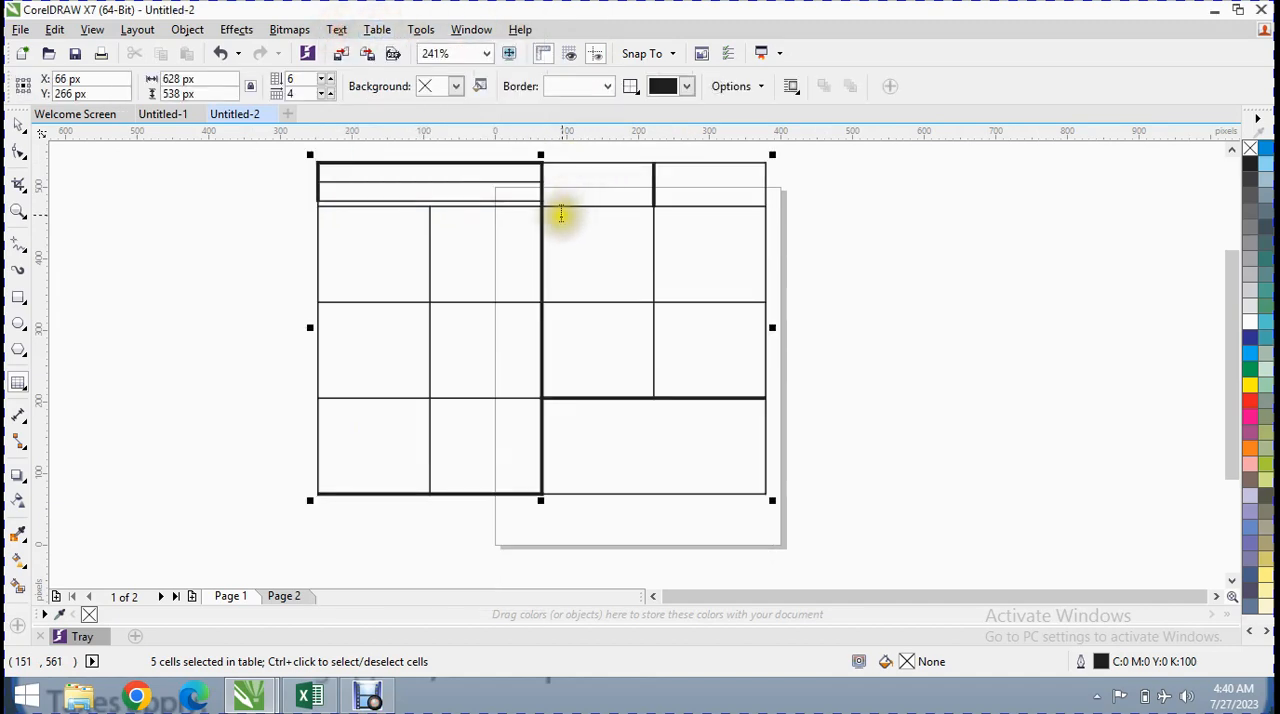
# Try entering text in the table's cells and increase the height of the uppermost strip in the first row
pyautogui.click(366, 246)
pyautogui.write('ffff')
pyautogui.click(387, 190)
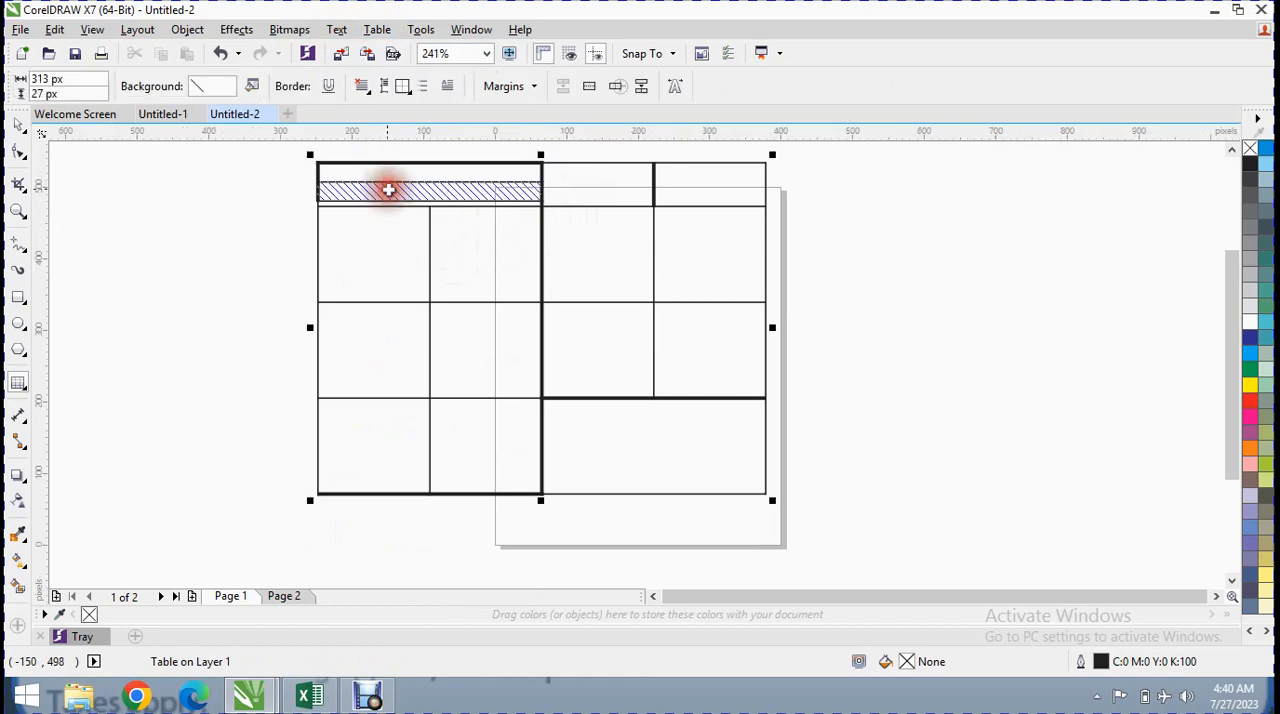
pyautogui.click(398, 174)
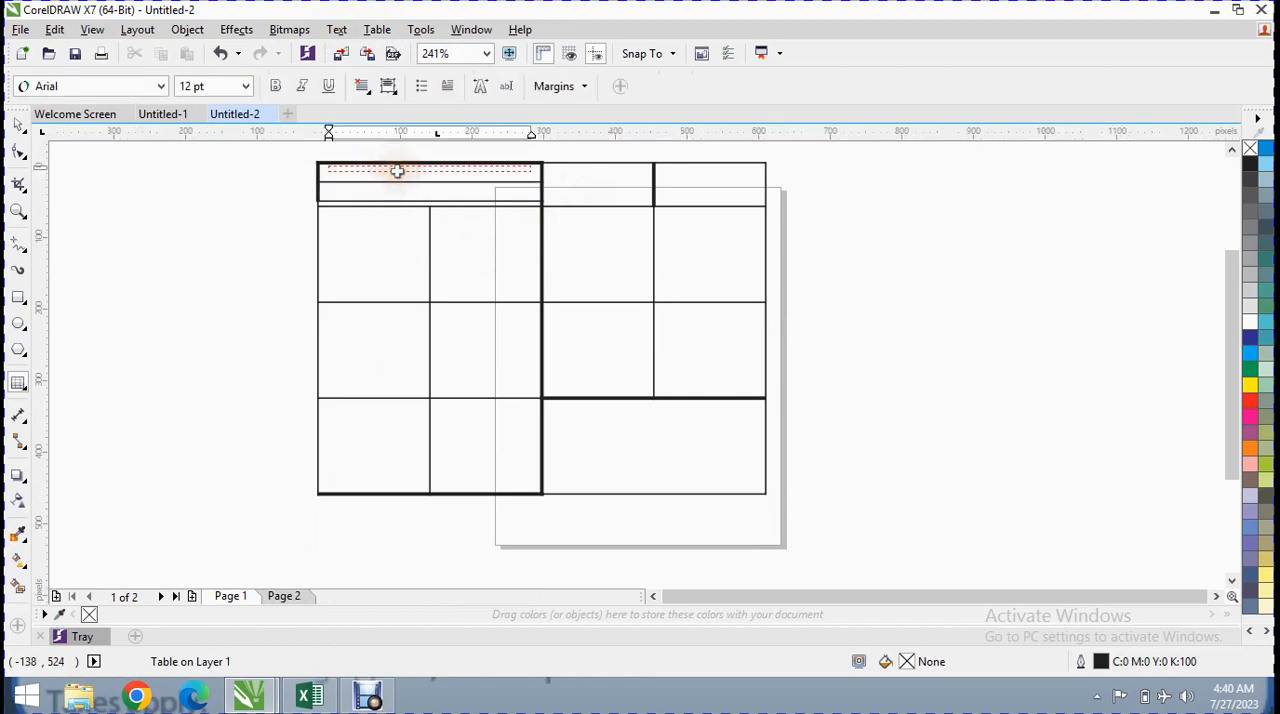
pyautogui.moveTo(409, 182); pyautogui.dragTo(409, 192)
pyautogui.click(406, 180)
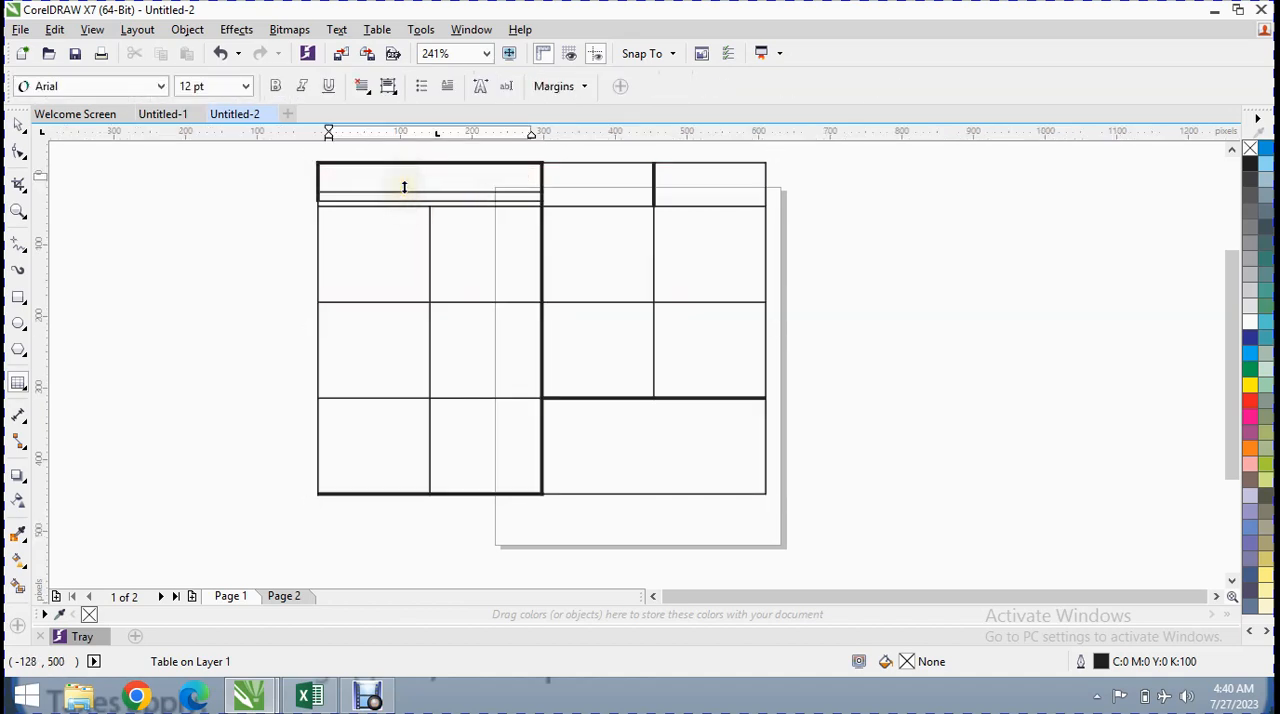
# Enter trial text "gg" and "df" in the third and second cells of the second full row, and erase it
pyautogui.click(580, 194)
pyautogui.click(571, 217)
pyautogui.write('ggs')
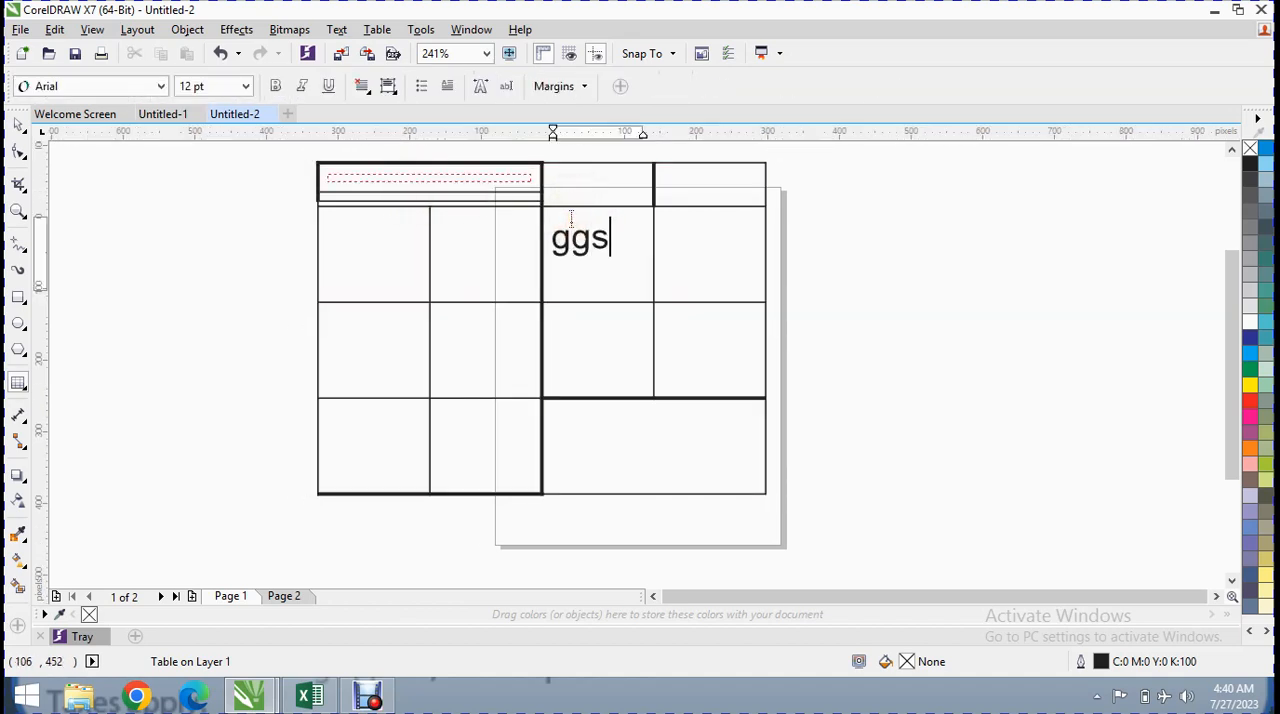
pyautogui.click(511, 237)
pyautogui.write('df')
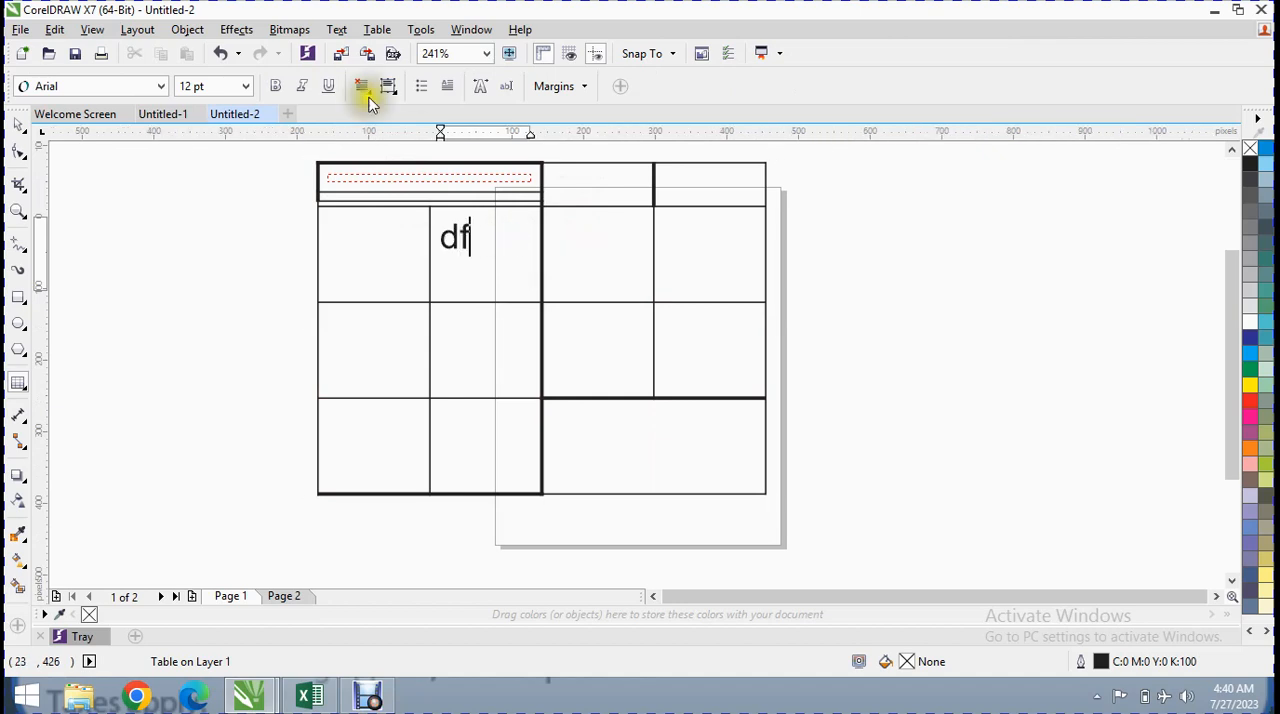
pyautogui.click(486, 243)
pyautogui.press('BackSpace')
pyautogui.press('BackSpace')
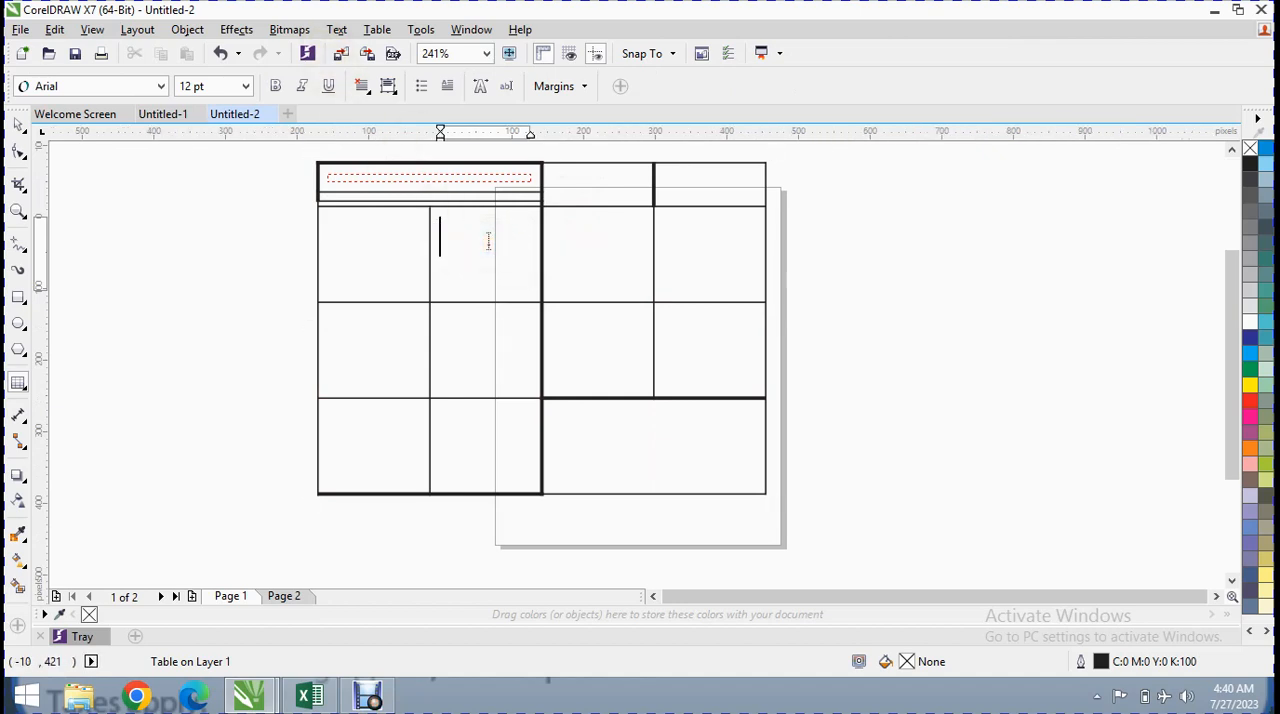
# Set the text size to 6 pt in the second cell of the second full row
pyautogui.press('Escape')
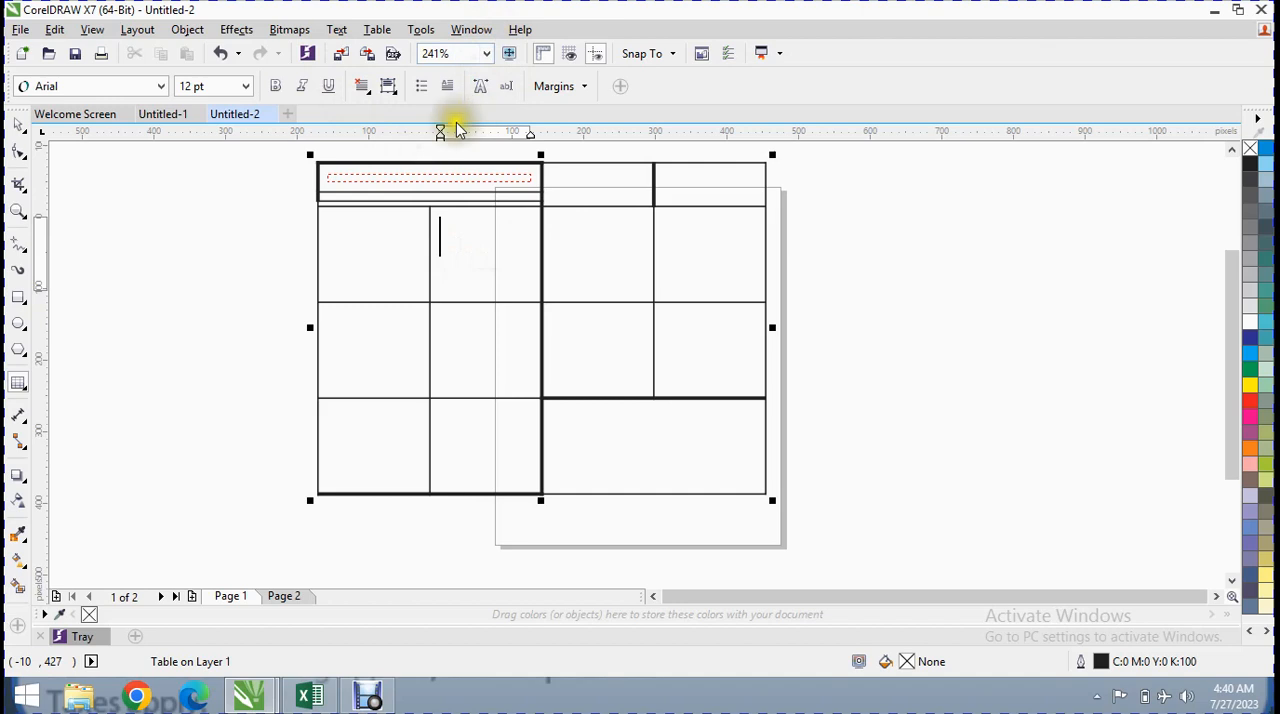
pyautogui.click(245, 87)
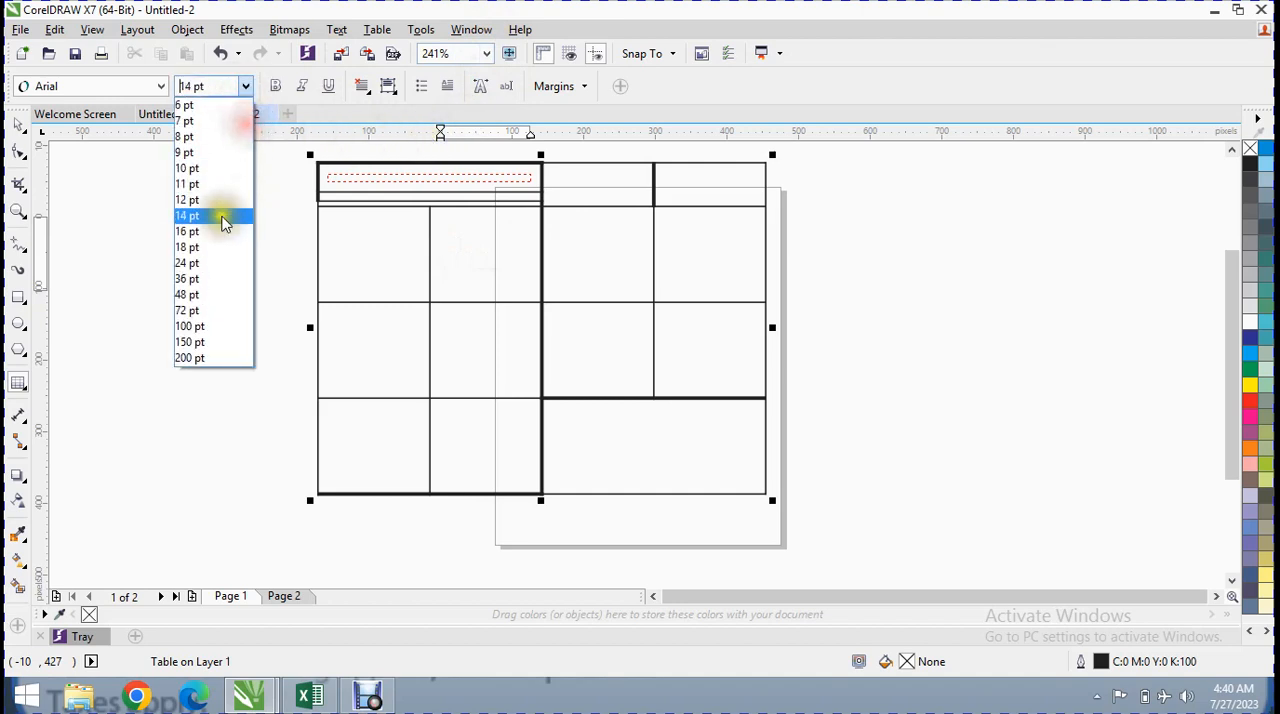
pyautogui.click(226, 104)
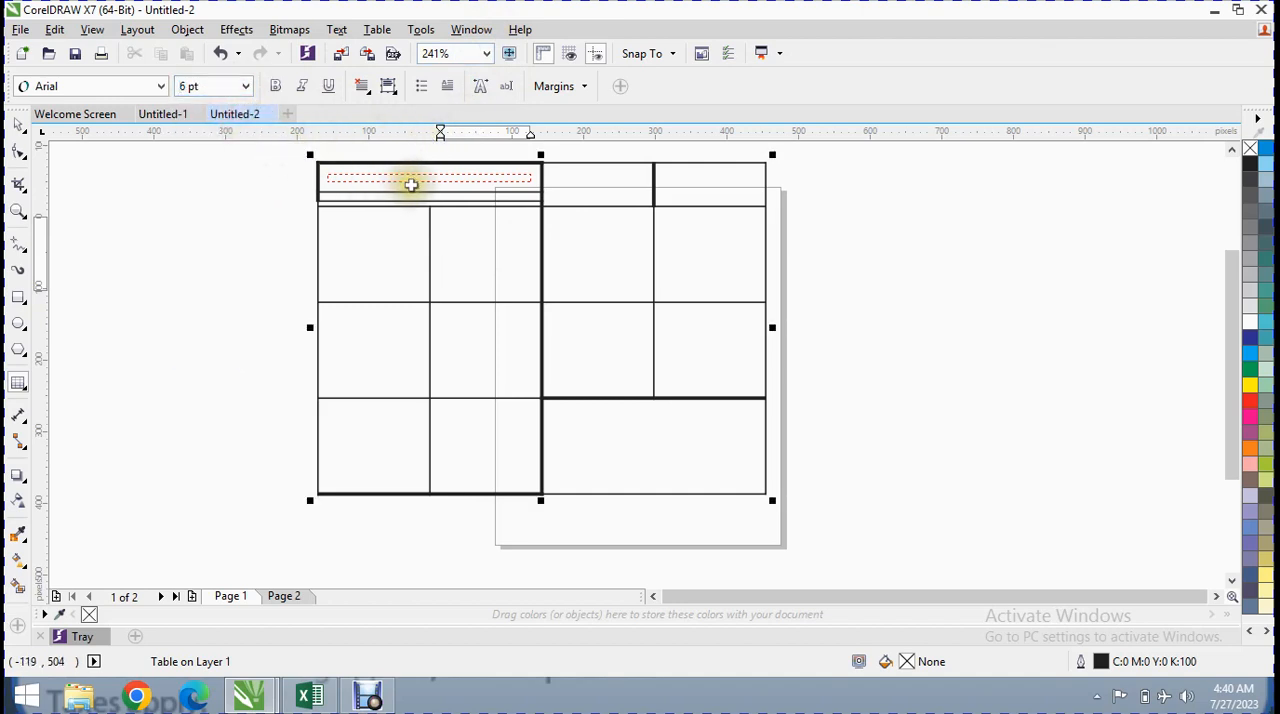
# Try placing the text cursor in the first row's uppermost strip and make that strip slightly taller
pyautogui.click(411, 185)
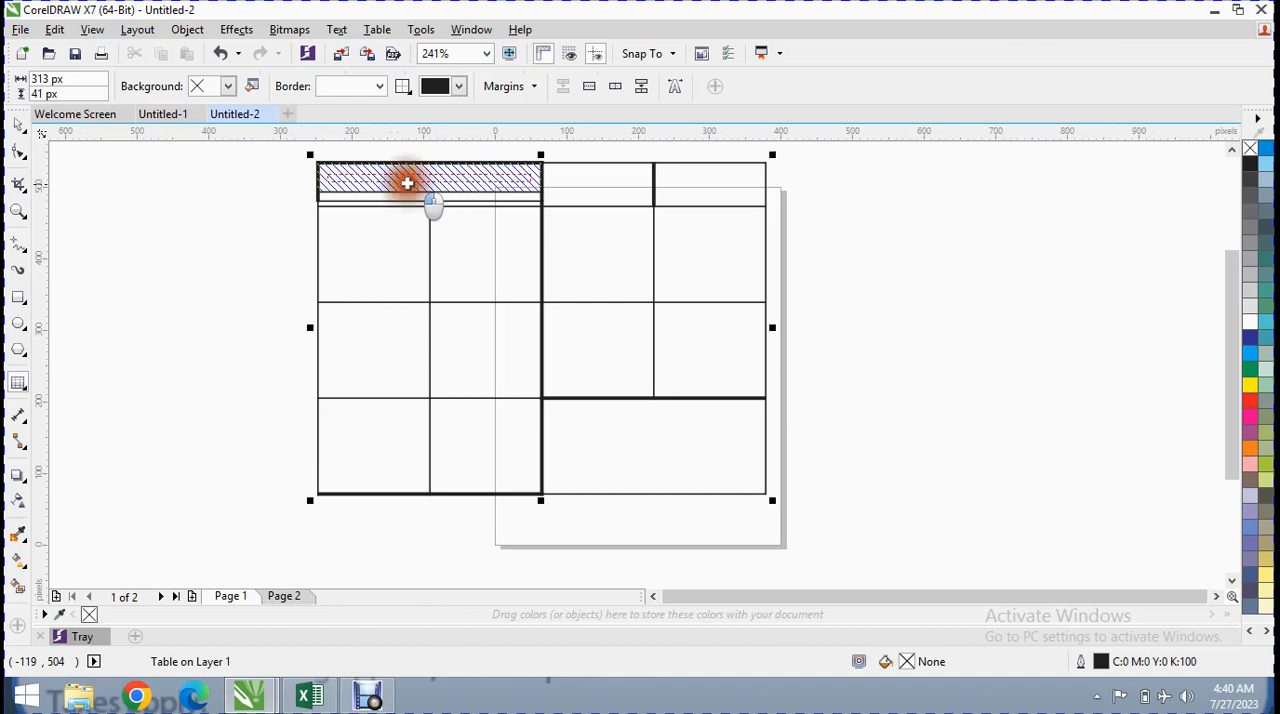
pyautogui.click(380, 183)
pyautogui.click(385, 197)
pyautogui.click(388, 177)
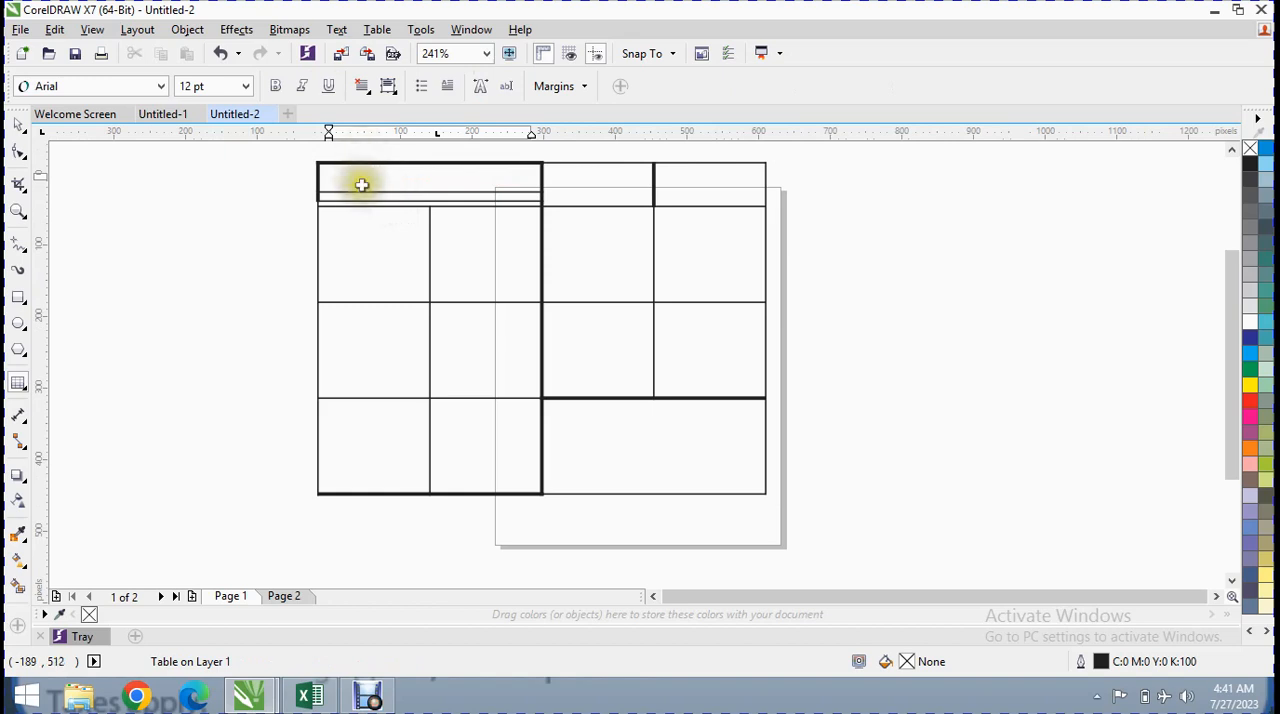
pyautogui.moveTo(364, 190); pyautogui.dragTo(365, 195)
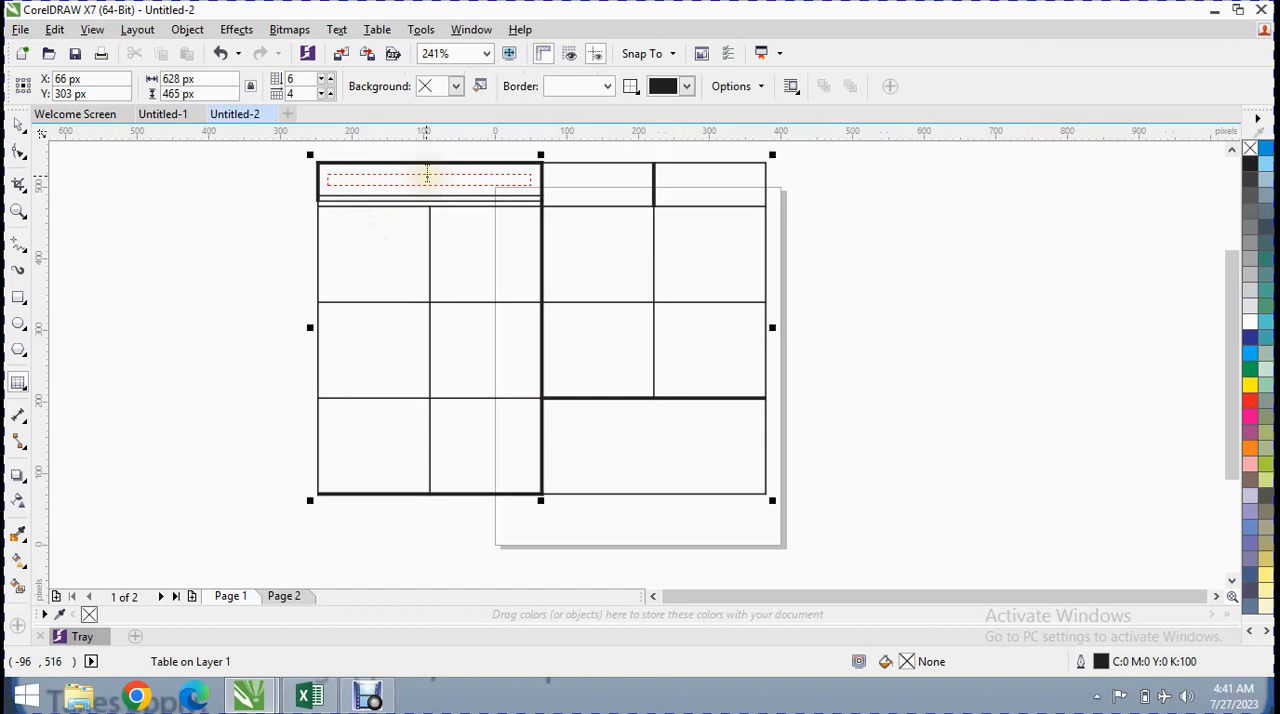
# Enter the trial text "ffff" in the second cell of the second full row
pyautogui.click(24, 394)
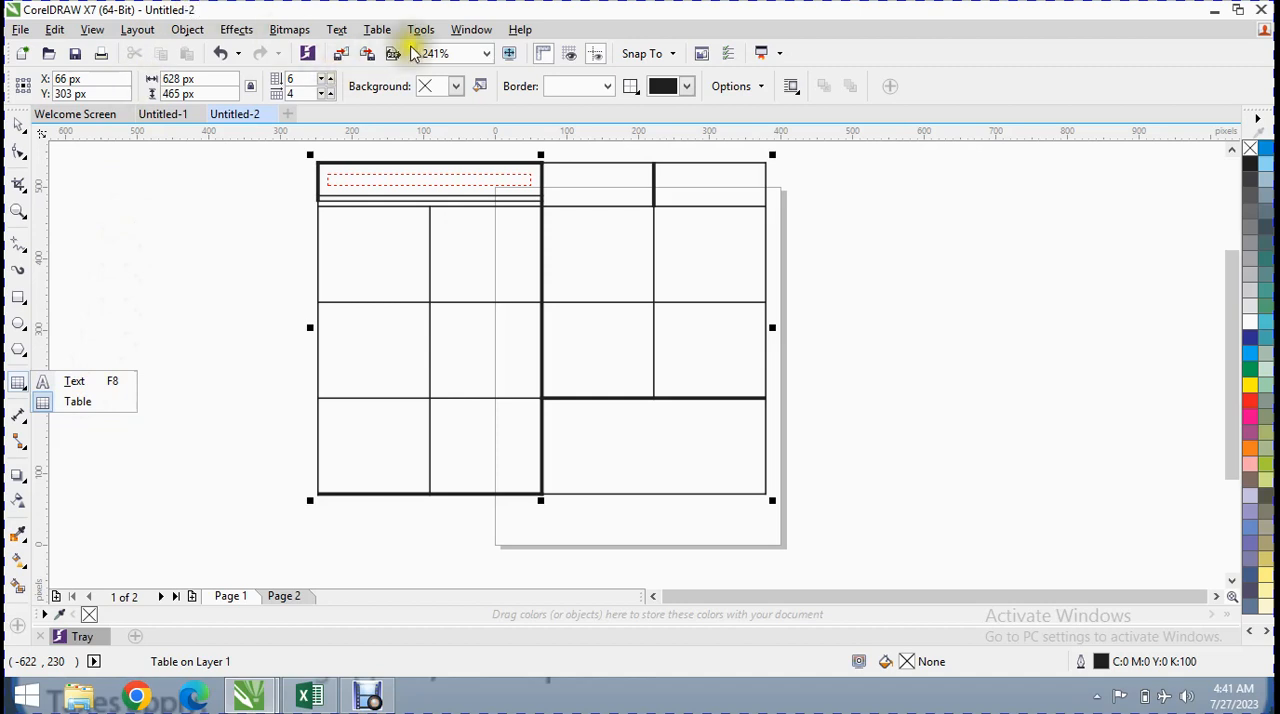
pyautogui.click(436, 192)
pyautogui.click(391, 241)
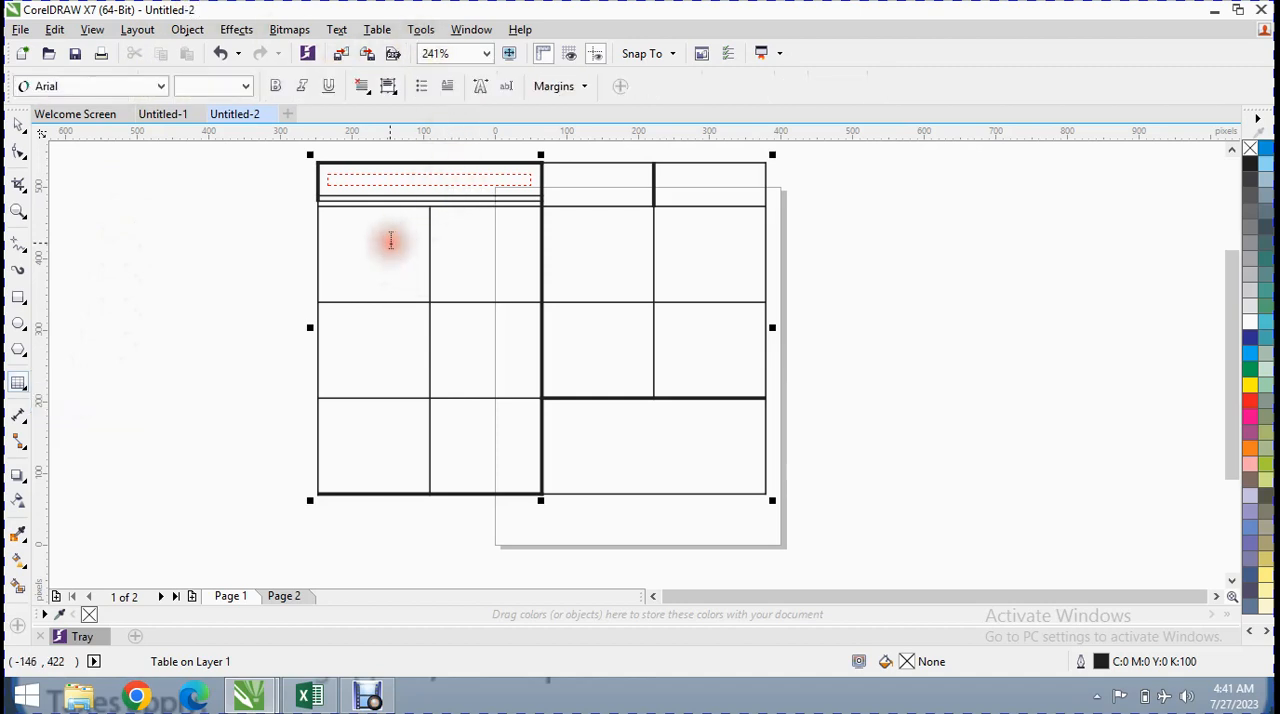
pyautogui.click(393, 247)
pyautogui.click(447, 308)
pyautogui.click(465, 287)
pyautogui.write('ffff')
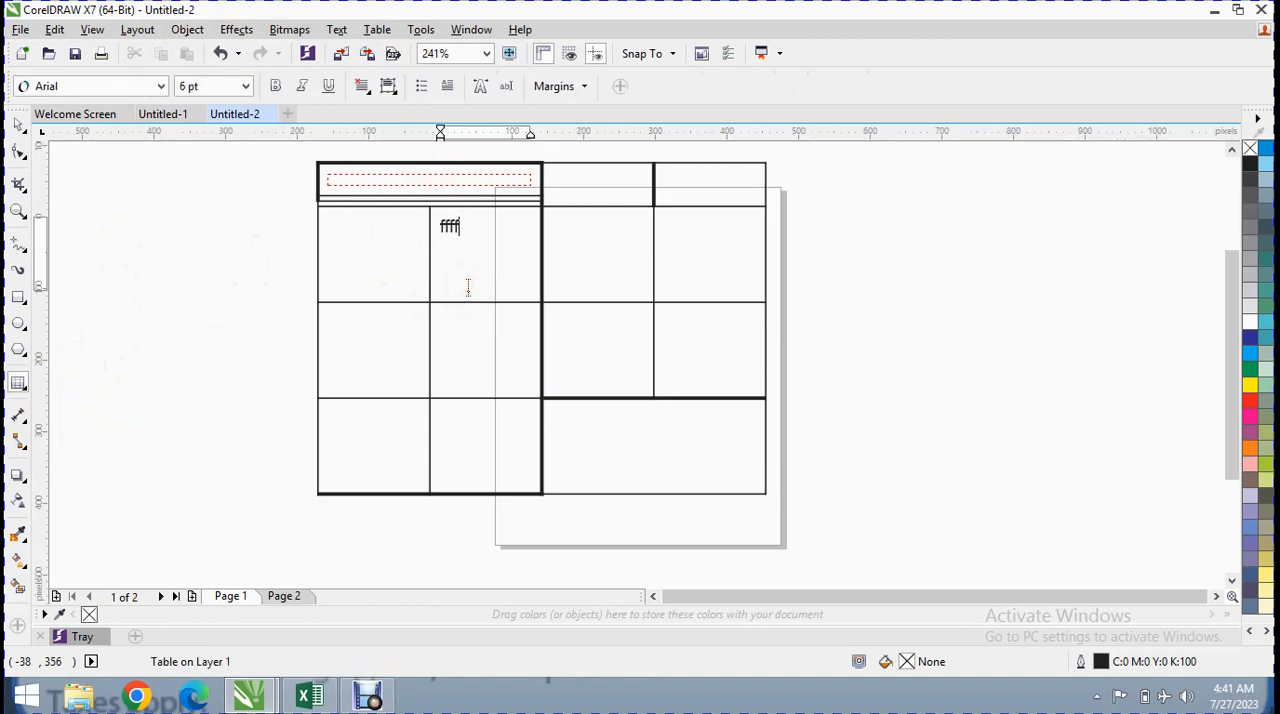
# Try to reduce the size of the "ffff" text to 3 pt
pyautogui.click(419, 176)
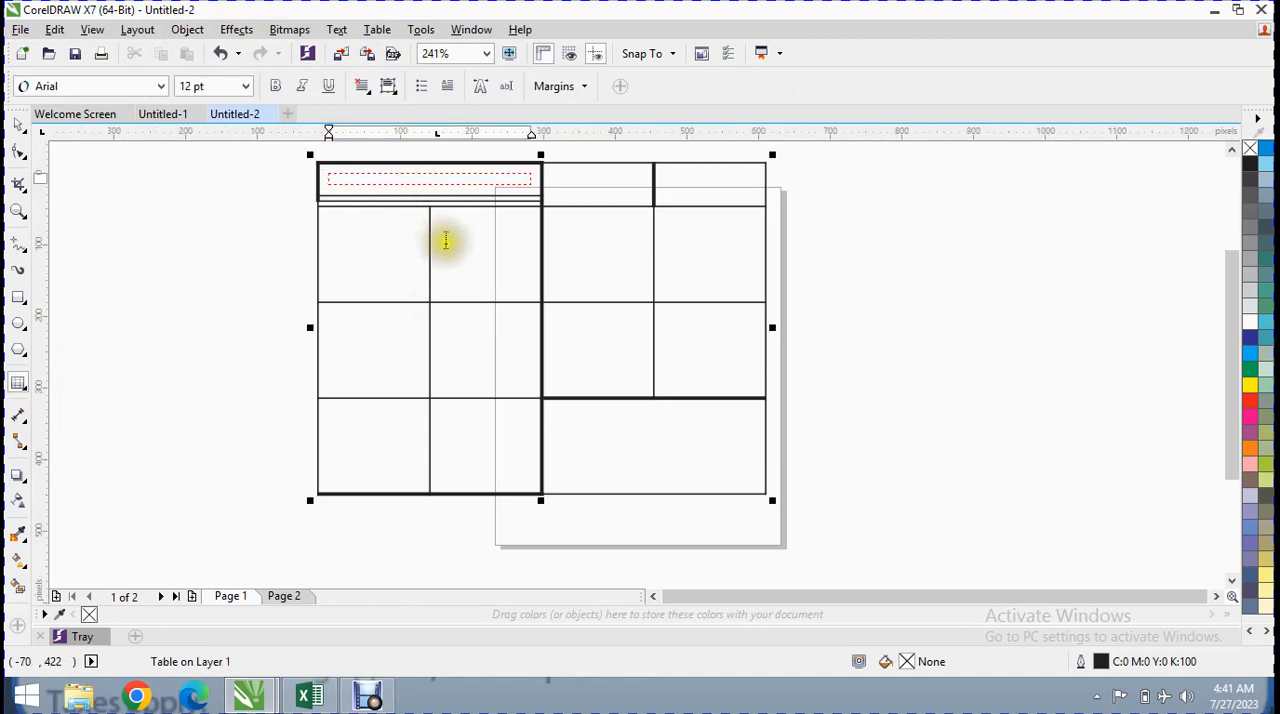
pyautogui.click(446, 240)
pyautogui.click(247, 88)
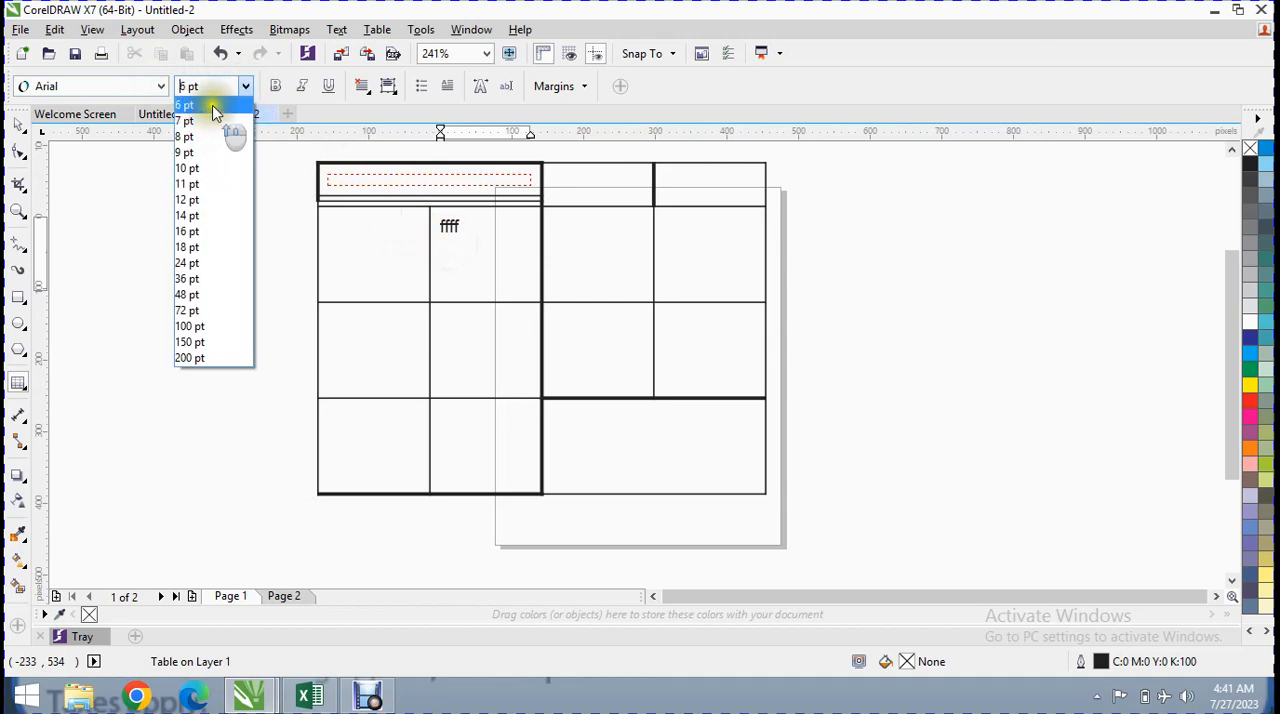
pyautogui.click(212, 105)
pyautogui.click(195, 89)
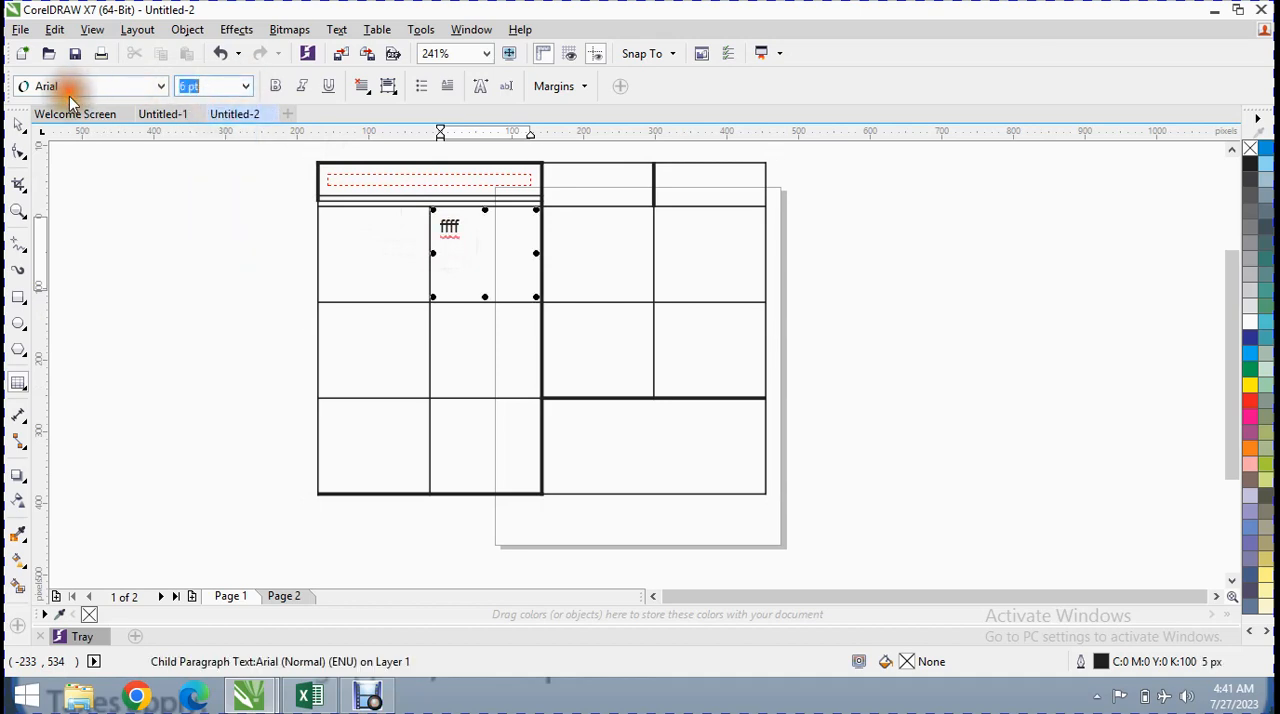
pyautogui.write('3')
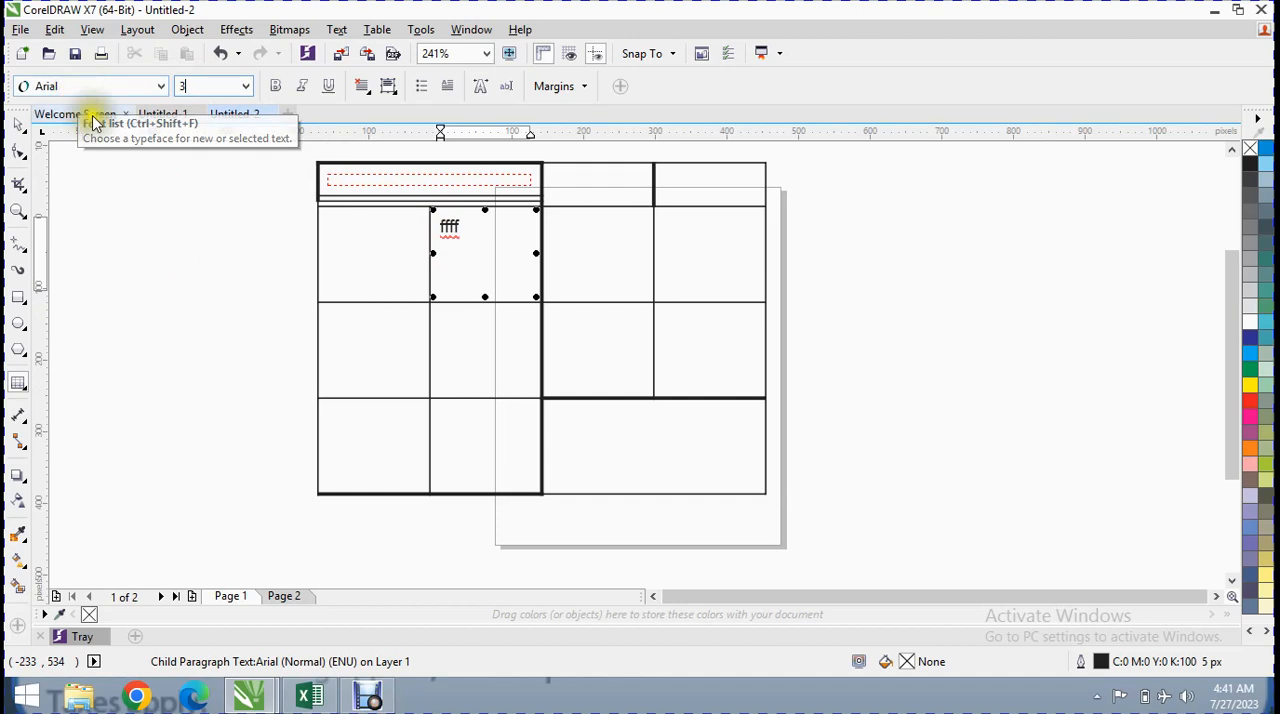
# Try to start text entry in the first row's uppermost strip and in the cell beside it
pyautogui.click(410, 177)
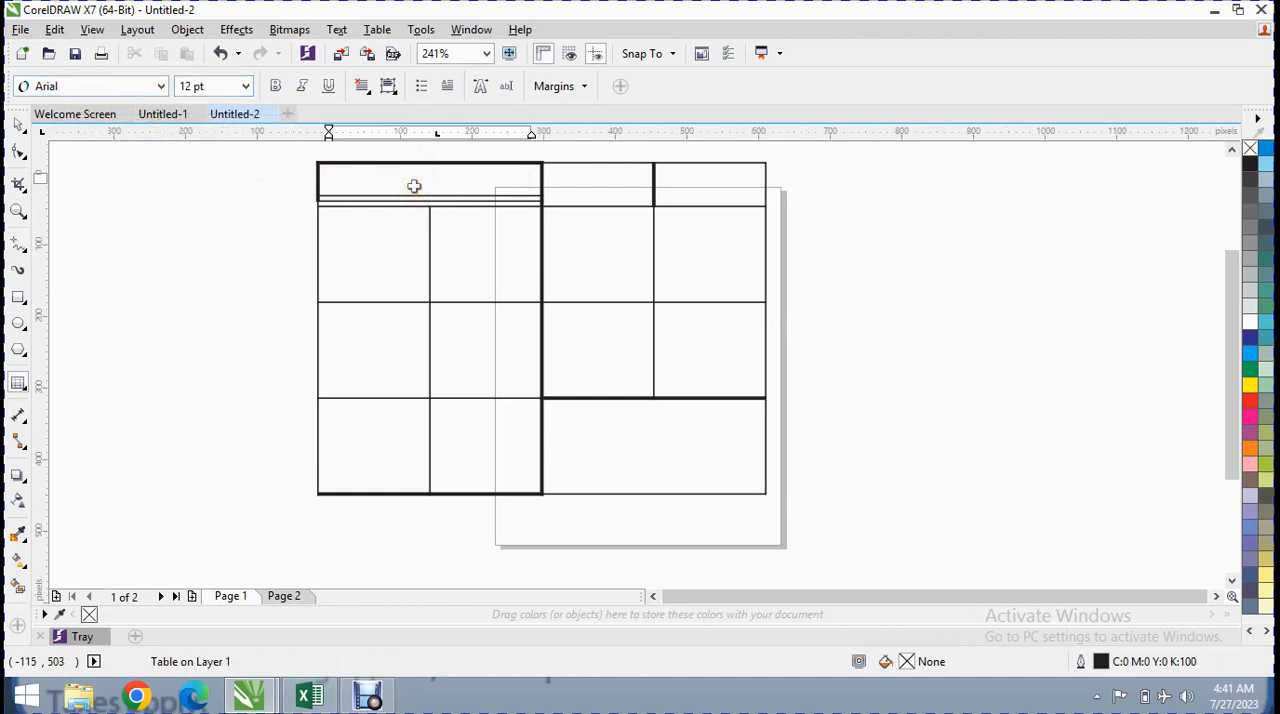
pyautogui.click(429, 180)
pyautogui.click(429, 197)
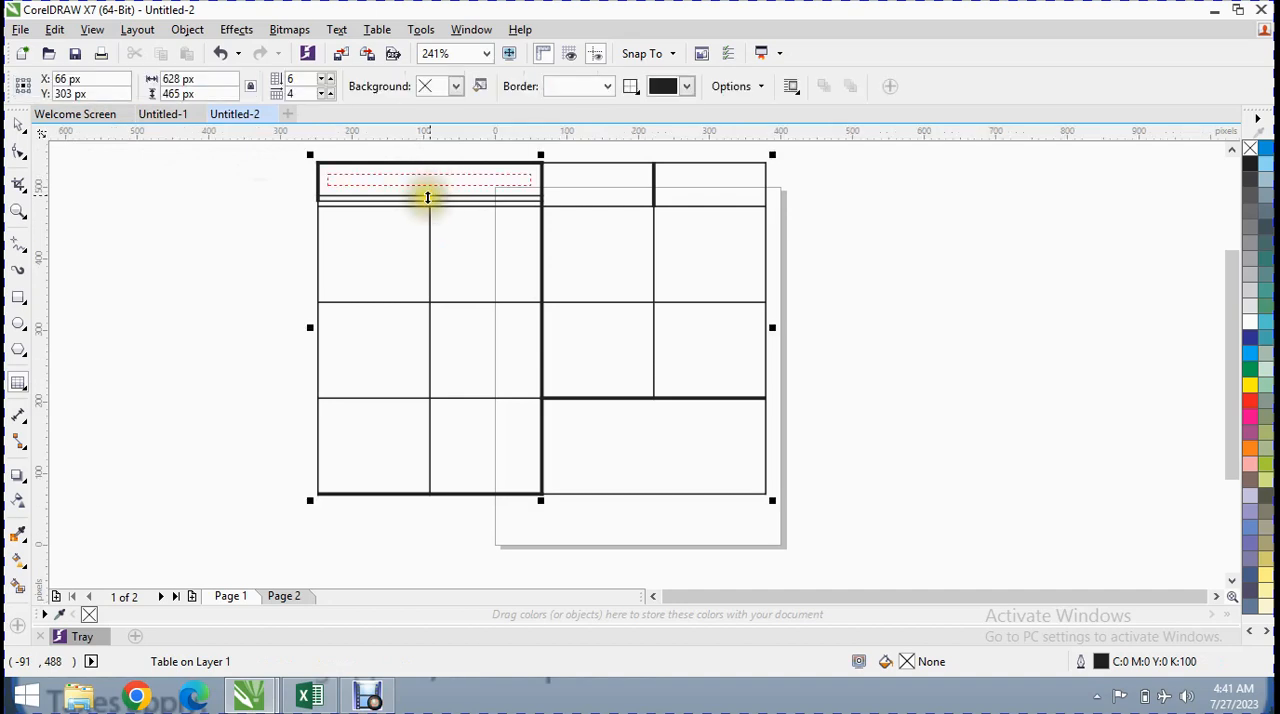
pyautogui.click(594, 188)
pyautogui.click(585, 204)
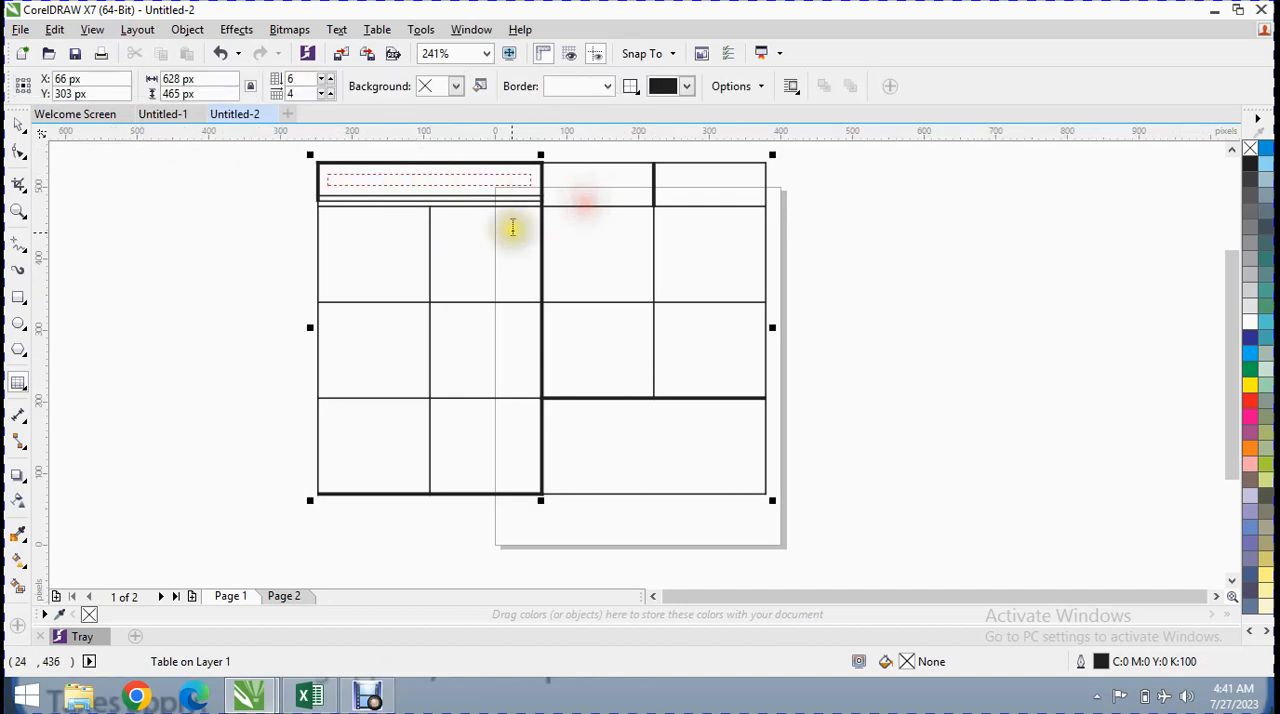
# Enter trial text "ffff" in the second cell and "ggsd" in the third cell of the second full row
pyautogui.click(512, 228)
pyautogui.write('ffff')
pyautogui.click(345, 32)
pyautogui.click(378, 31)
pyautogui.moveTo(480, 190)
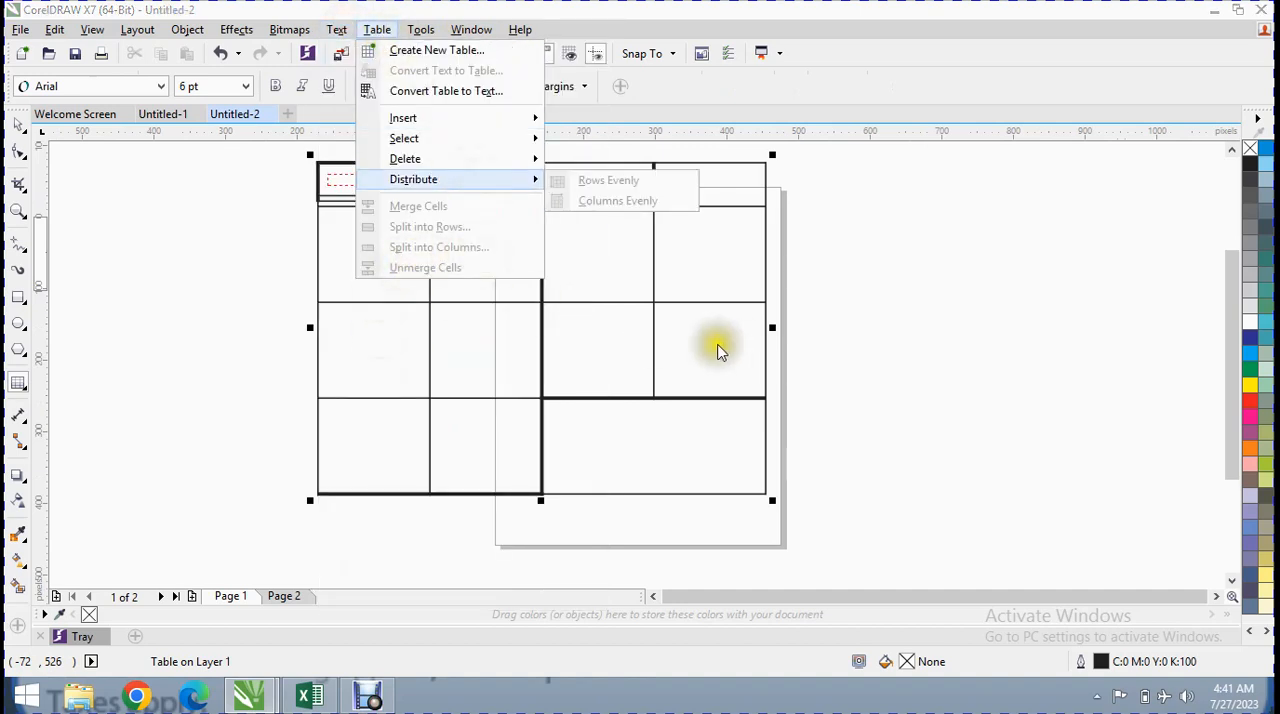
pyautogui.click(718, 345)
pyautogui.click(595, 252)
pyautogui.write('ggsd')
# Select the last two cells of the third full-height band from the table's top and try to split them into 2 columns
pyautogui.moveTo(588, 318); pyautogui.dragTo(707, 352)
pyautogui.click(626, 354)
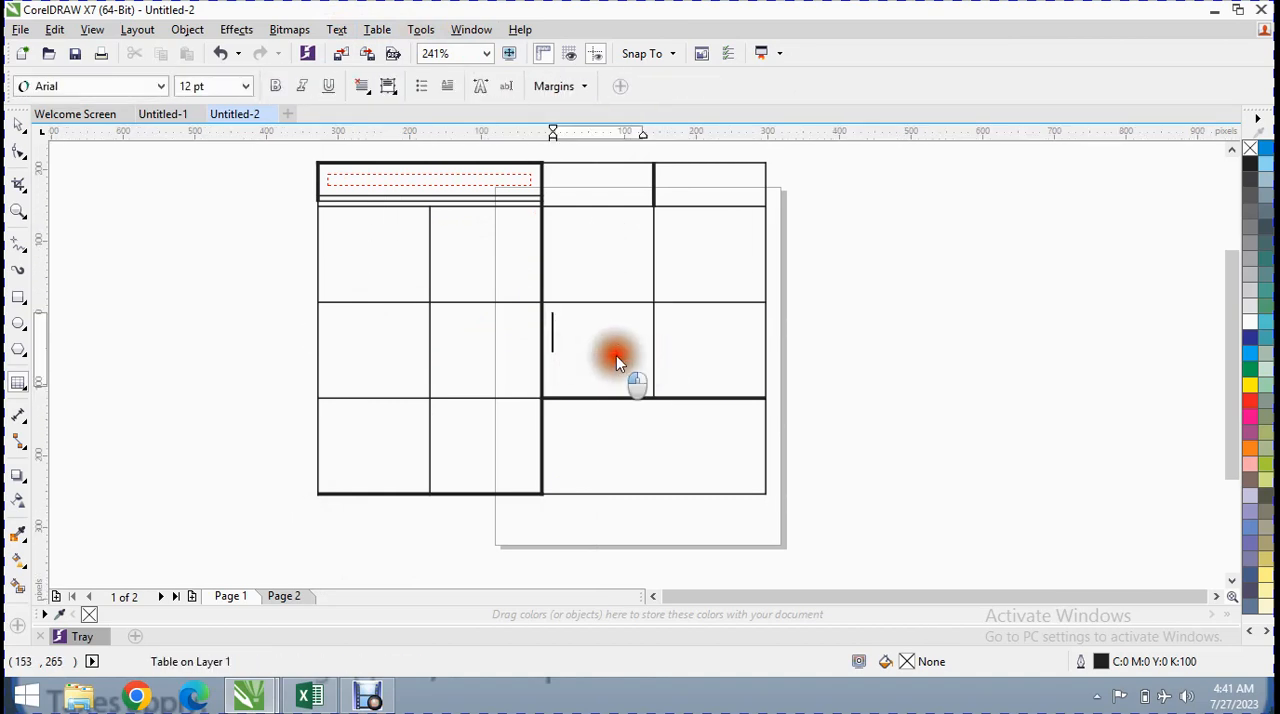
pyautogui.moveTo(612, 356); pyautogui.dragTo(704, 367)
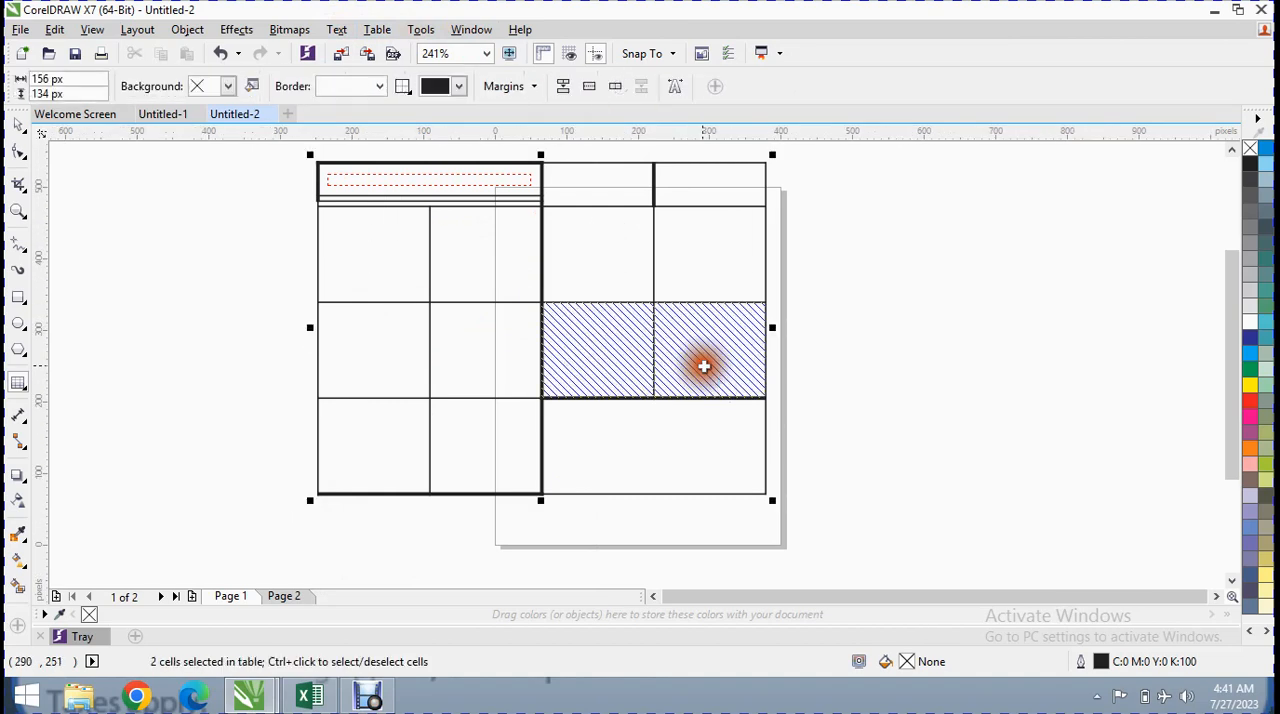
pyautogui.click(240, 29)
pyautogui.moveTo(289, 29)
pyautogui.moveTo(345, 33)
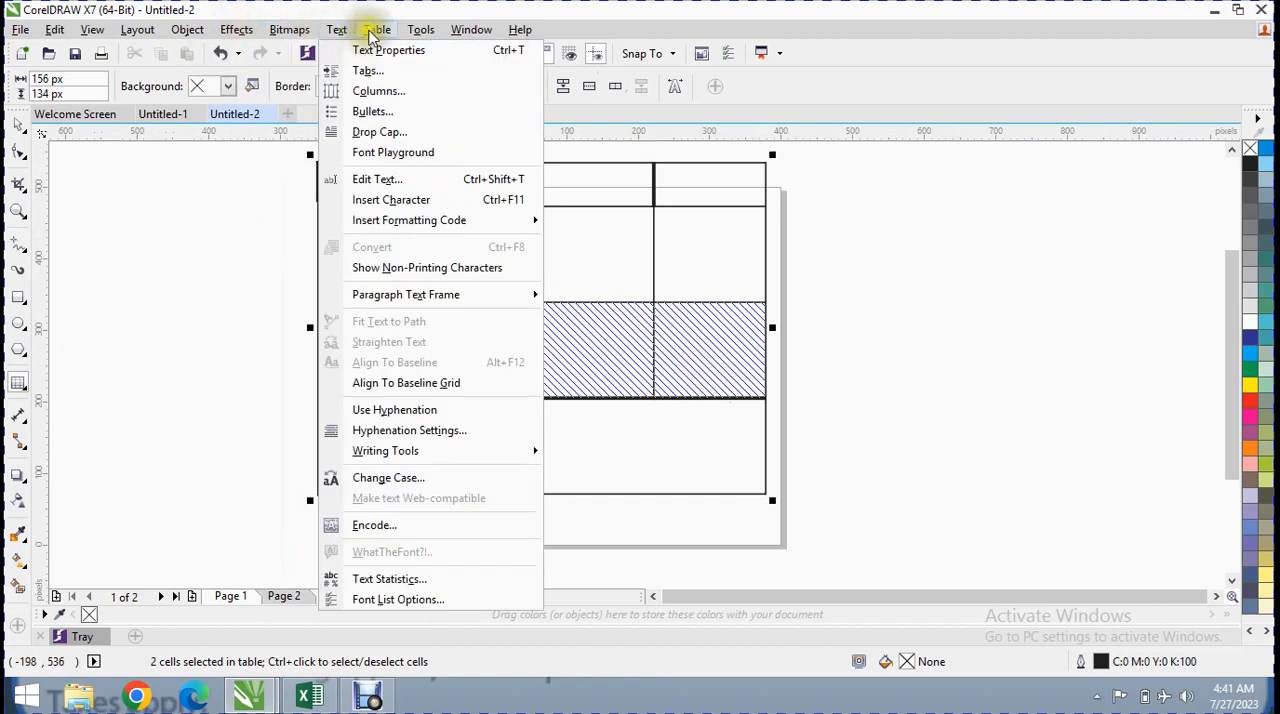
pyautogui.click(472, 248)
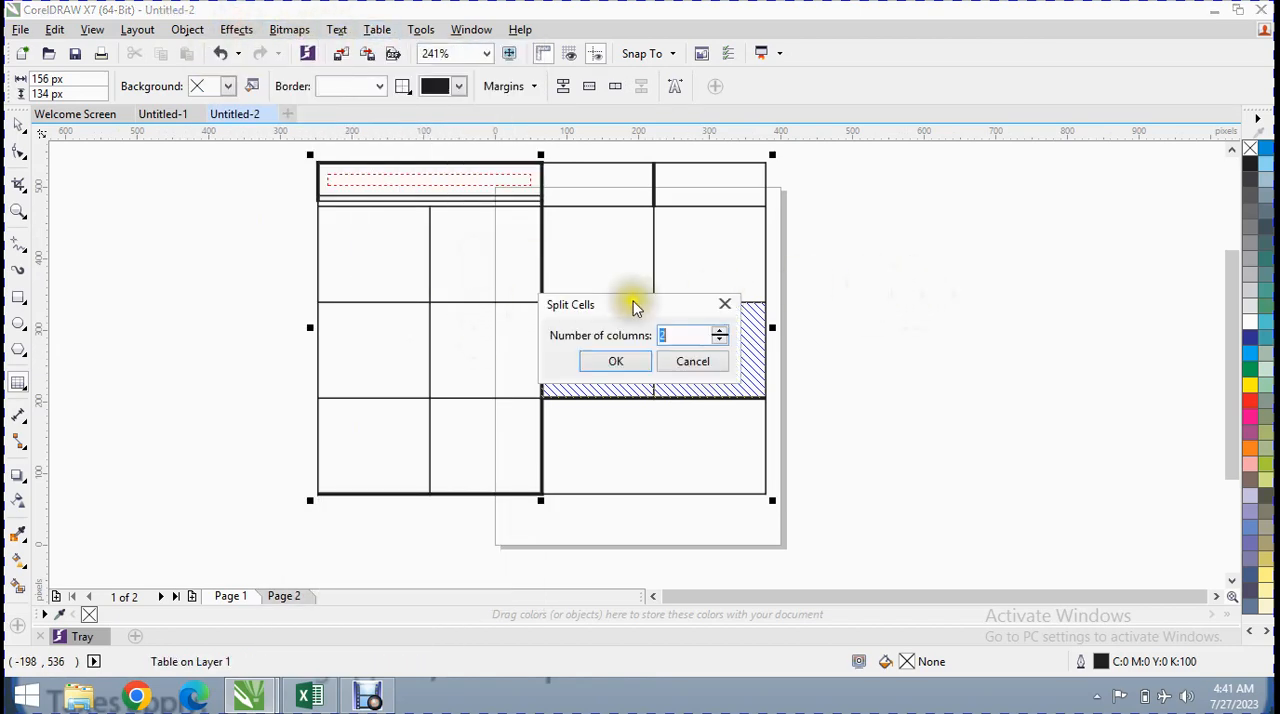
pyautogui.moveTo(633, 304); pyautogui.dragTo(889, 108)
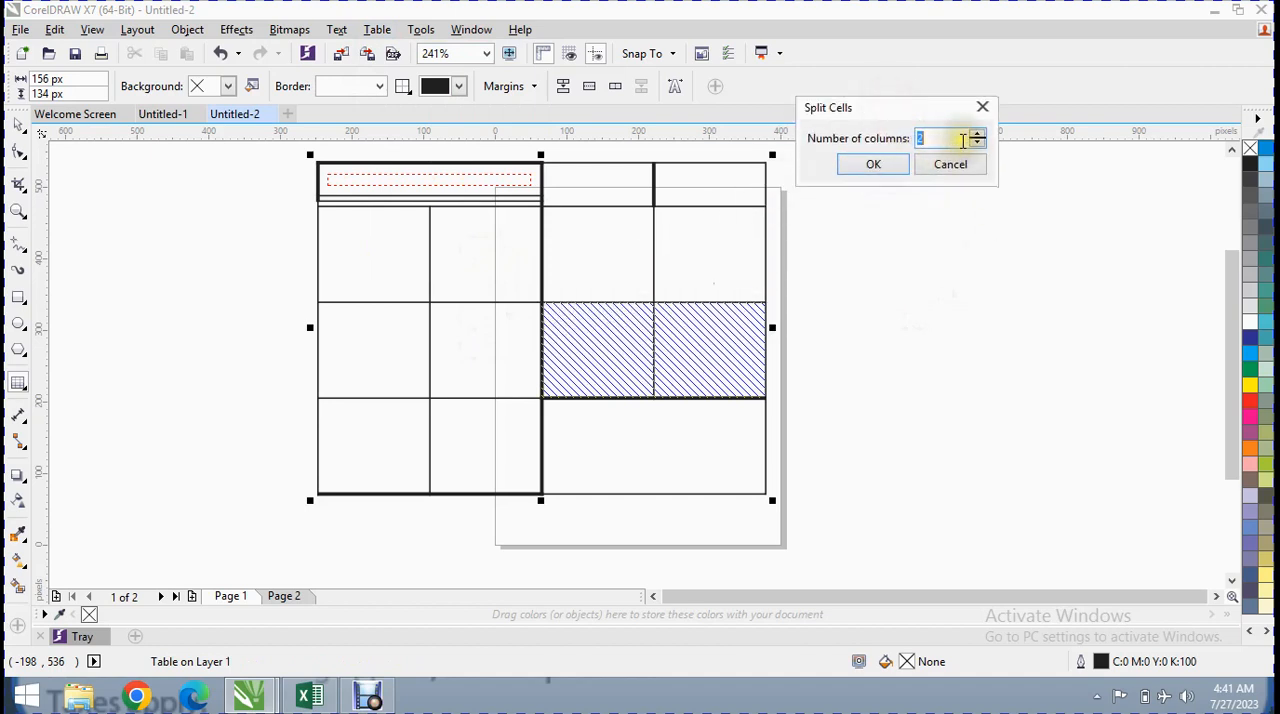
pyautogui.click(900, 164)
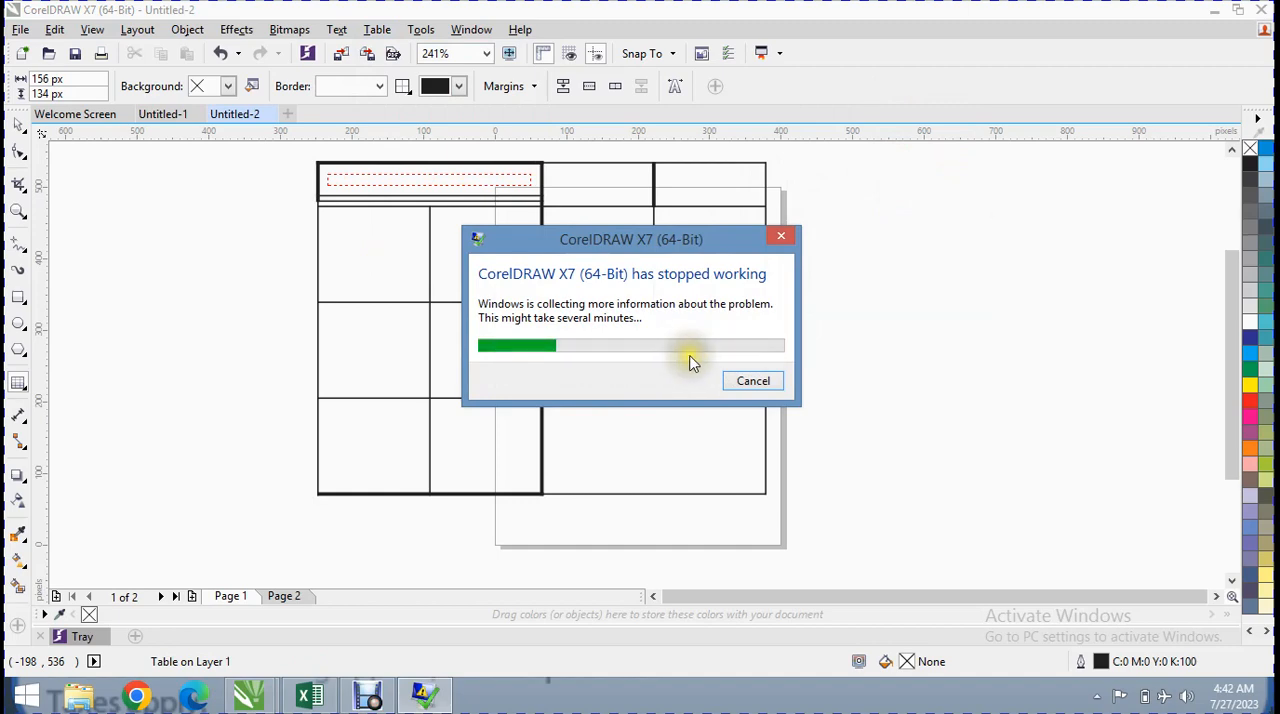
# Dismiss the crash report, relaunch CorelDRAW without signing in or opening the auto-backup, and create a new document
pyautogui.click(766, 381)
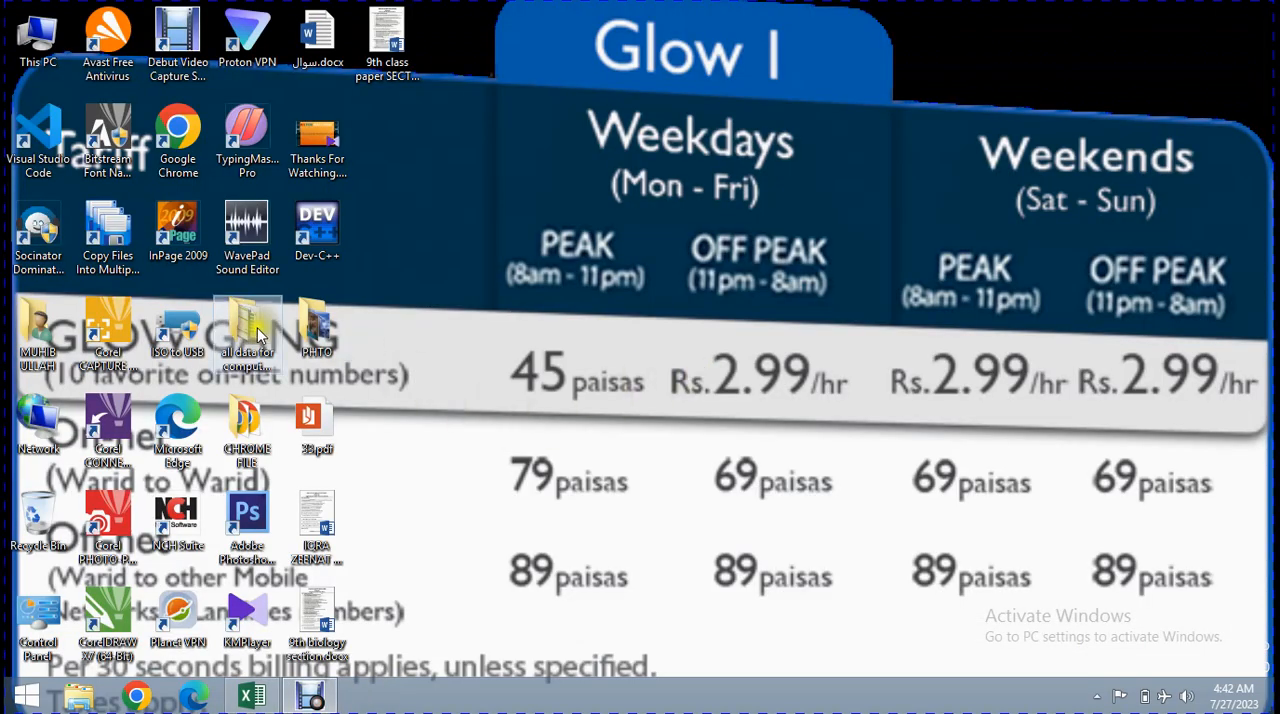
pyautogui.doubleClick(92, 608)
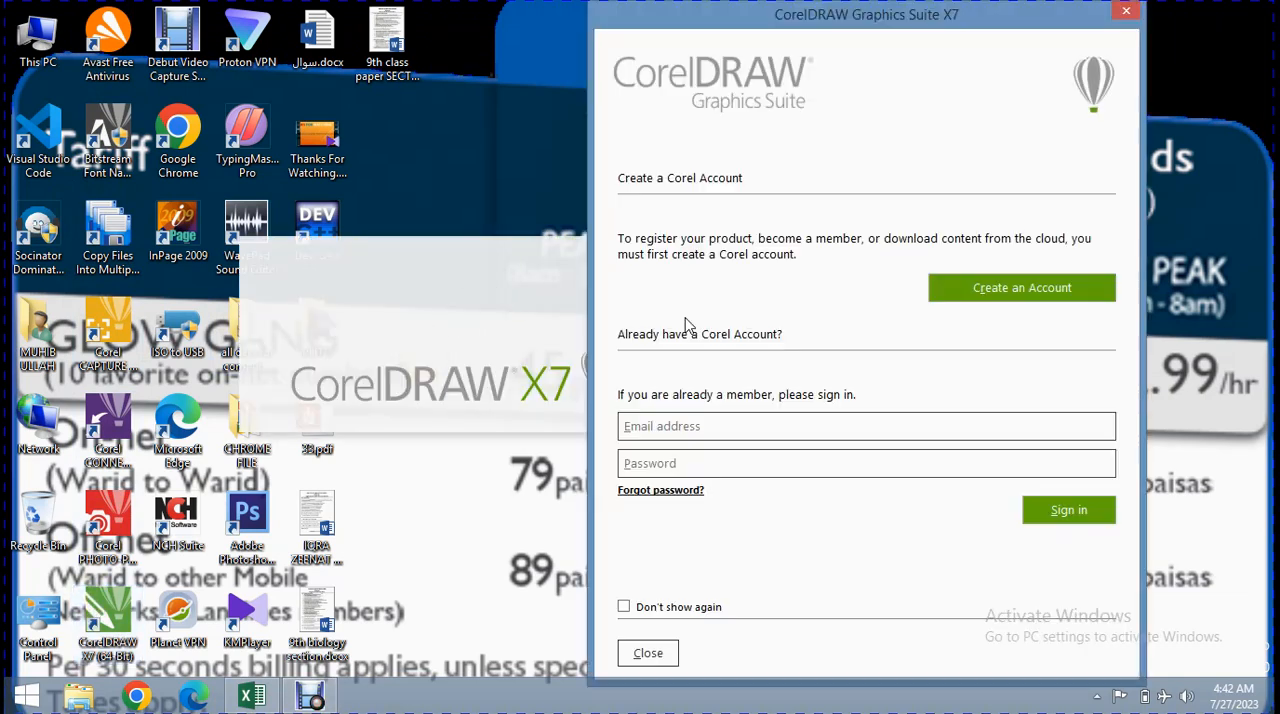
pyautogui.click(658, 653)
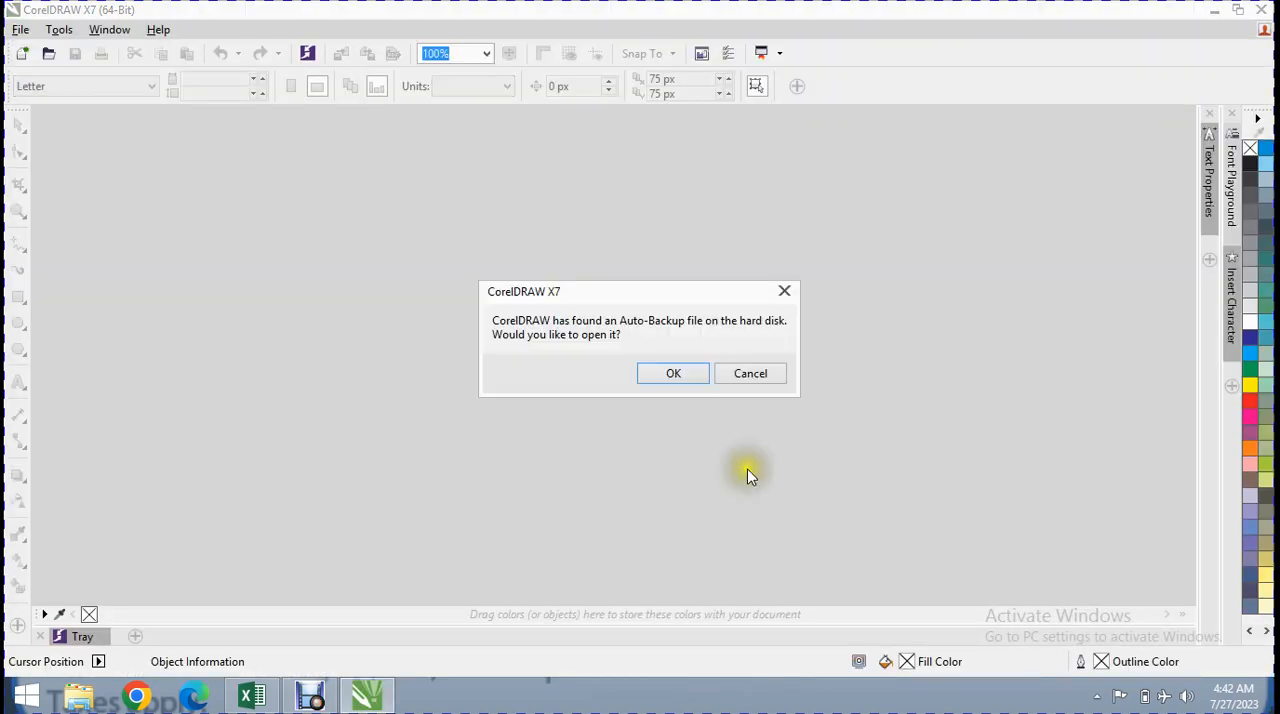
pyautogui.click(750, 373)
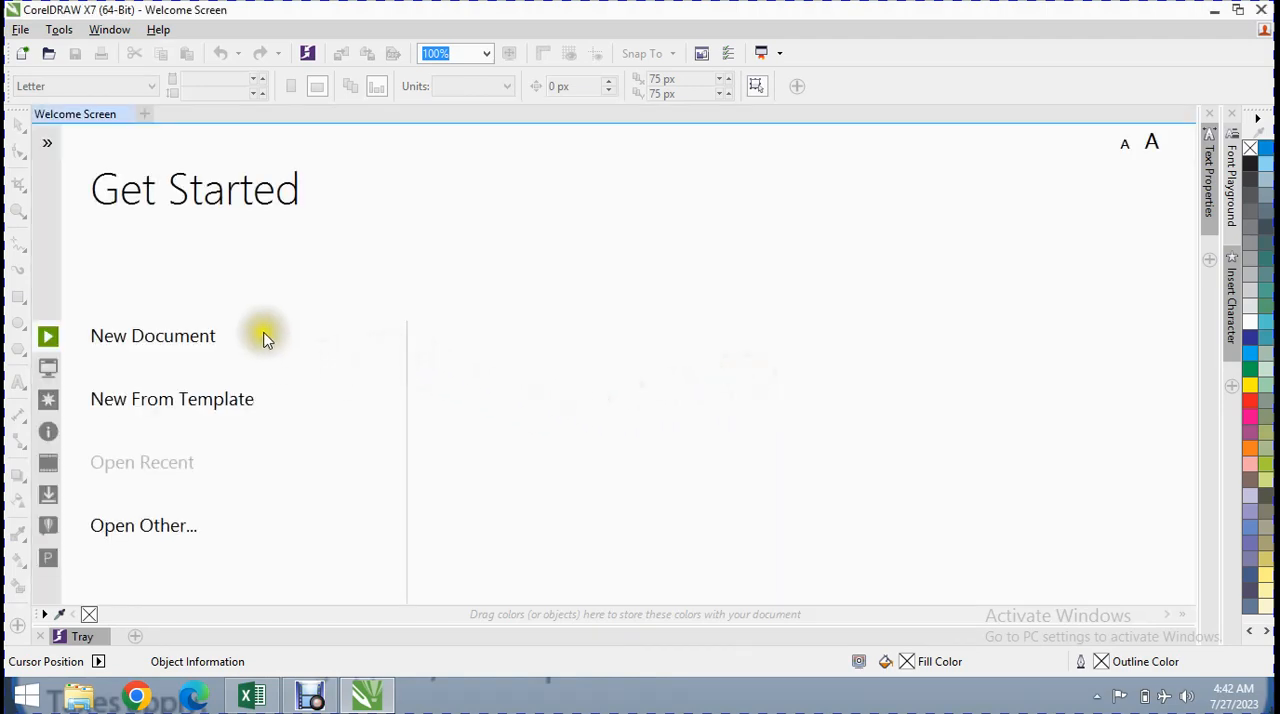
pyautogui.click(214, 358)
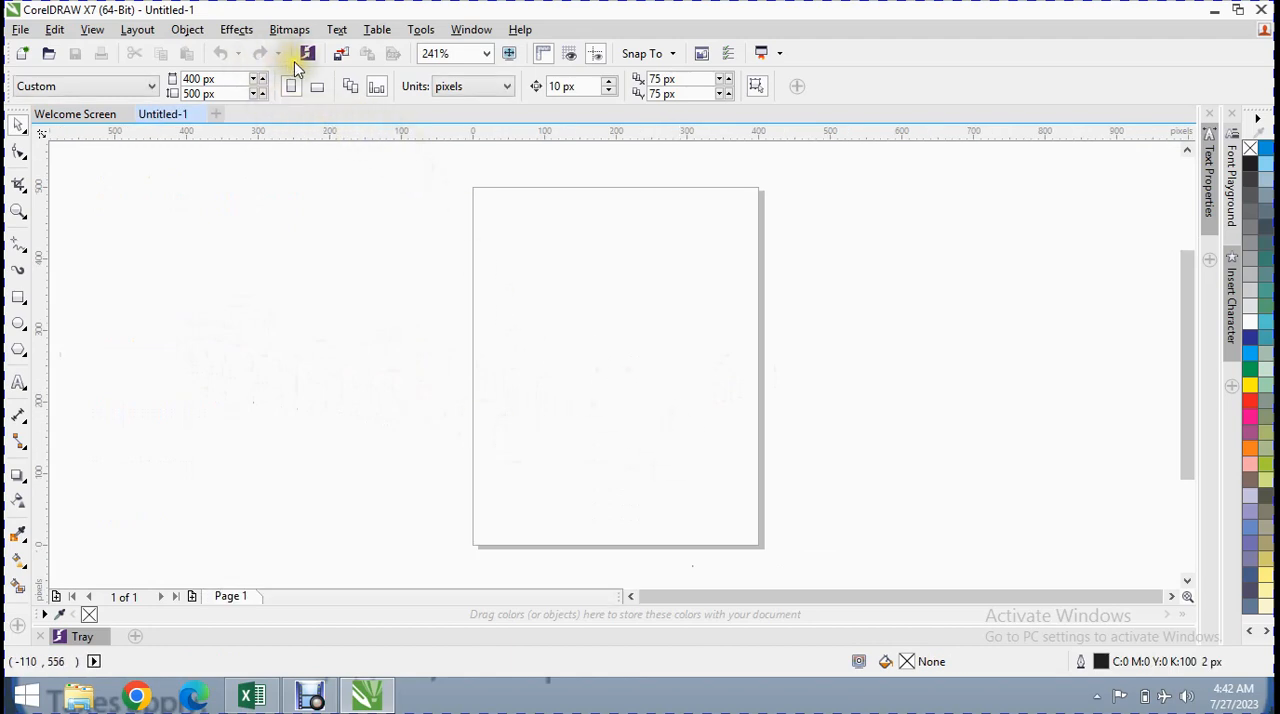
# Create a 7-row, 7-column table 1,200 px high and 900 px wide, and move it about 112 px to the left
pyautogui.click(376, 29)
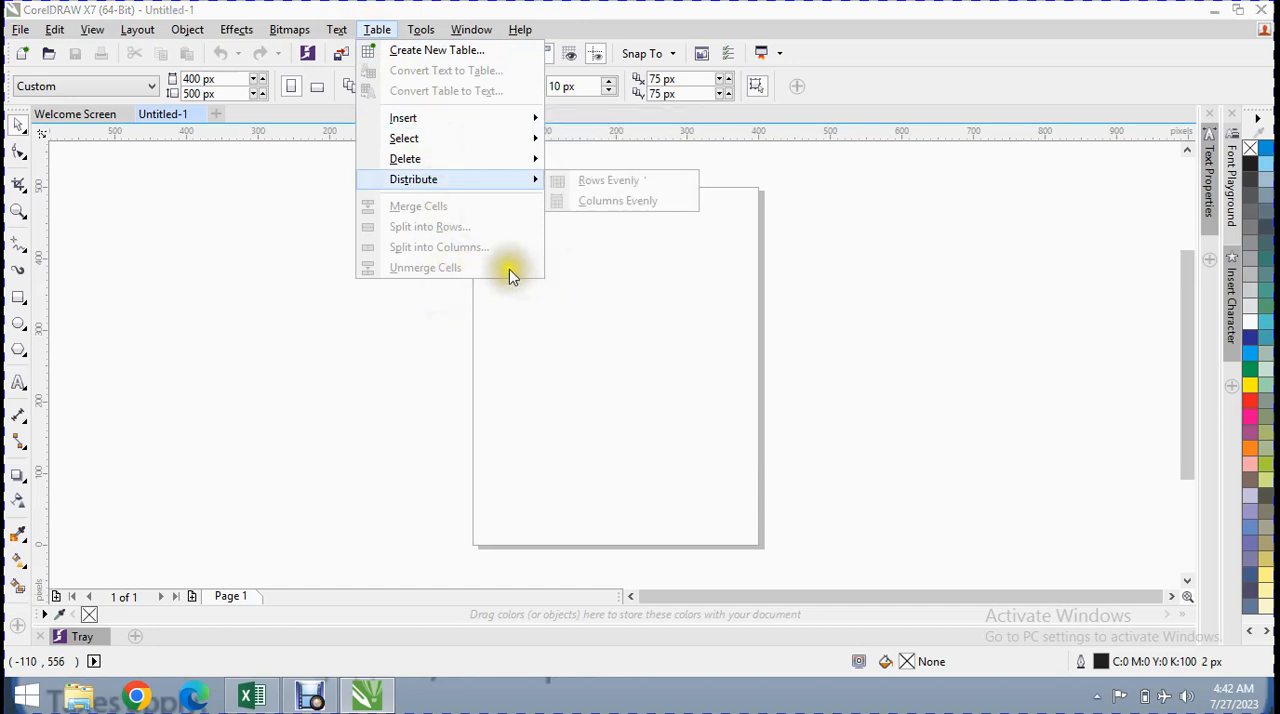
pyautogui.click(437, 52)
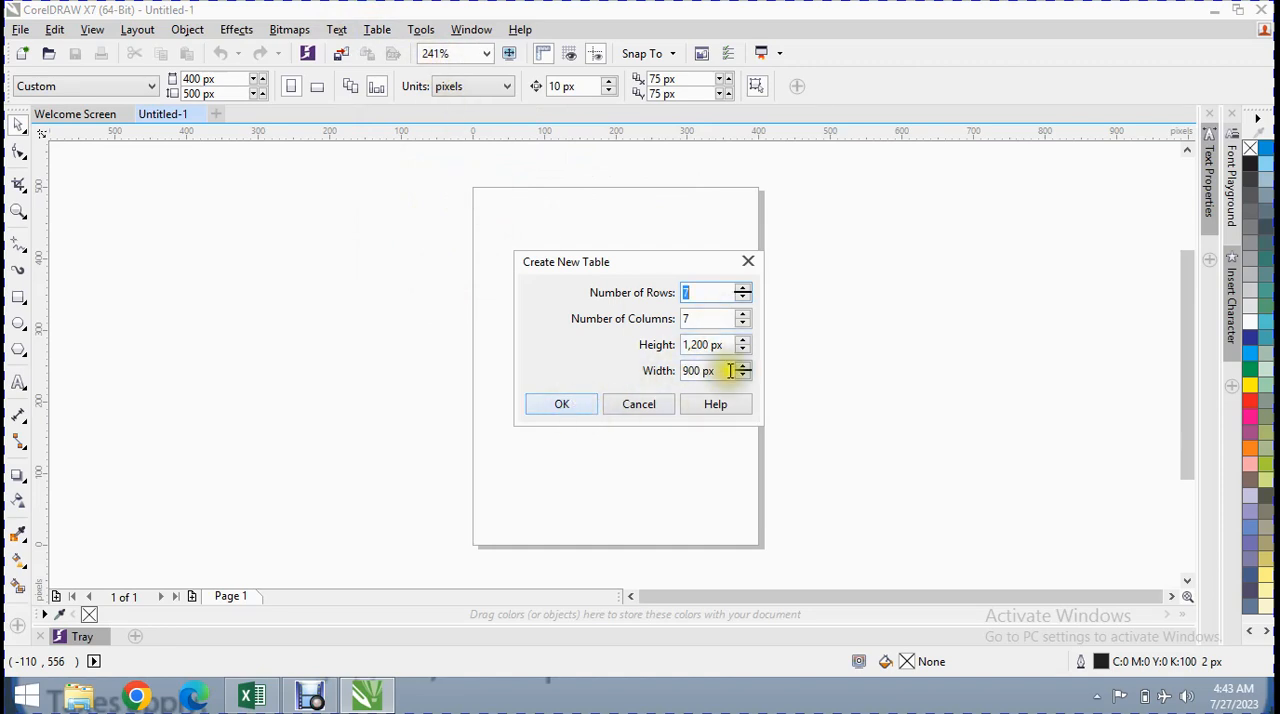
pyautogui.moveTo(730, 344); pyautogui.dragTo(591, 345)
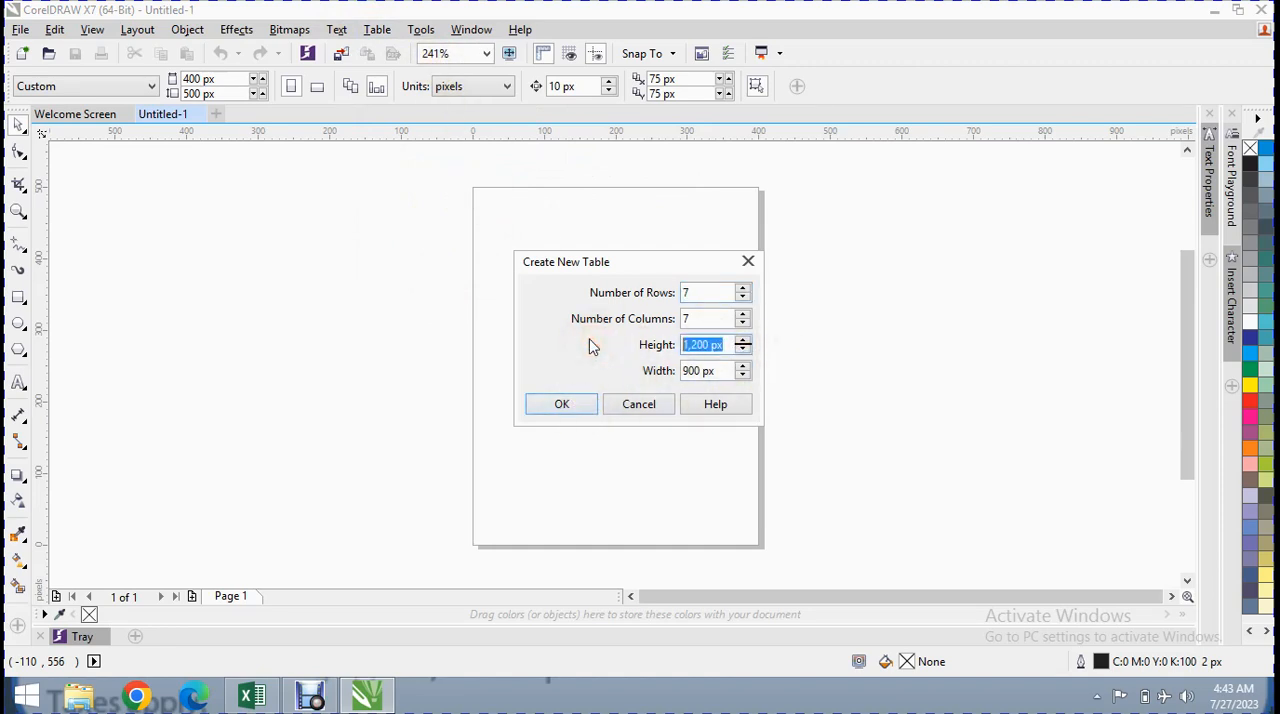
pyautogui.click(562, 404)
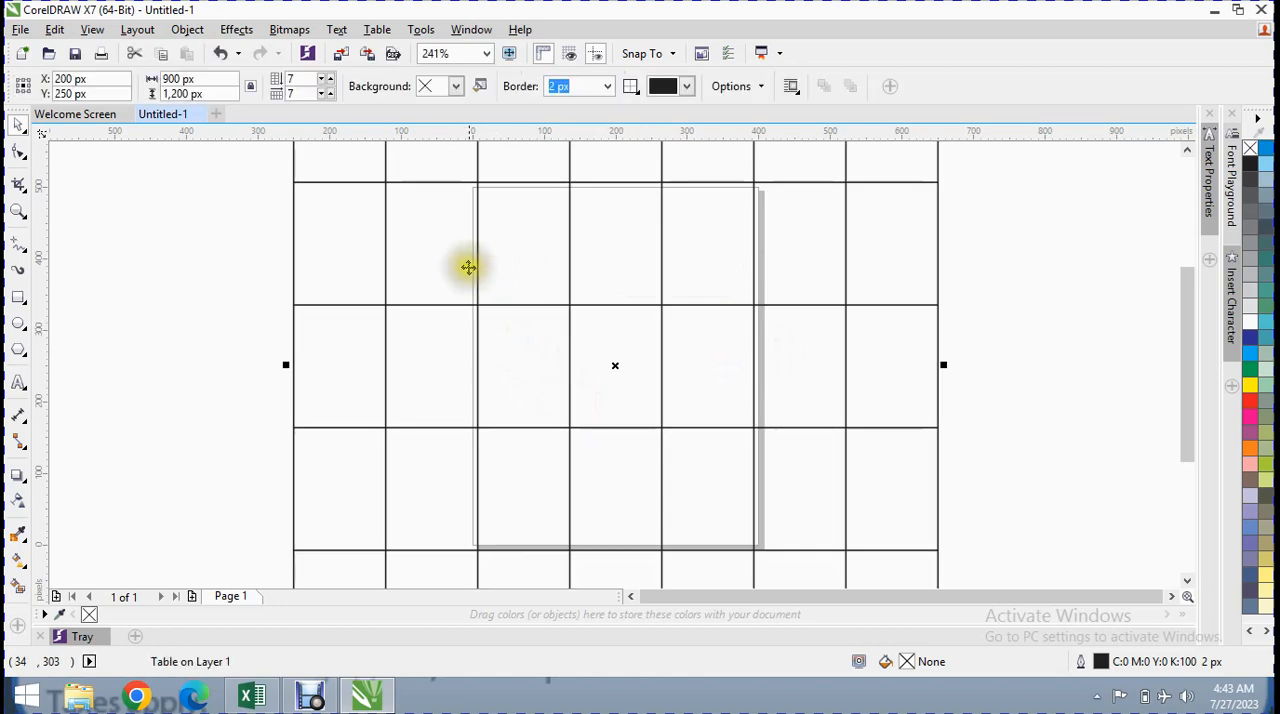
pyautogui.moveTo(506, 260); pyautogui.dragTo(427, 258)
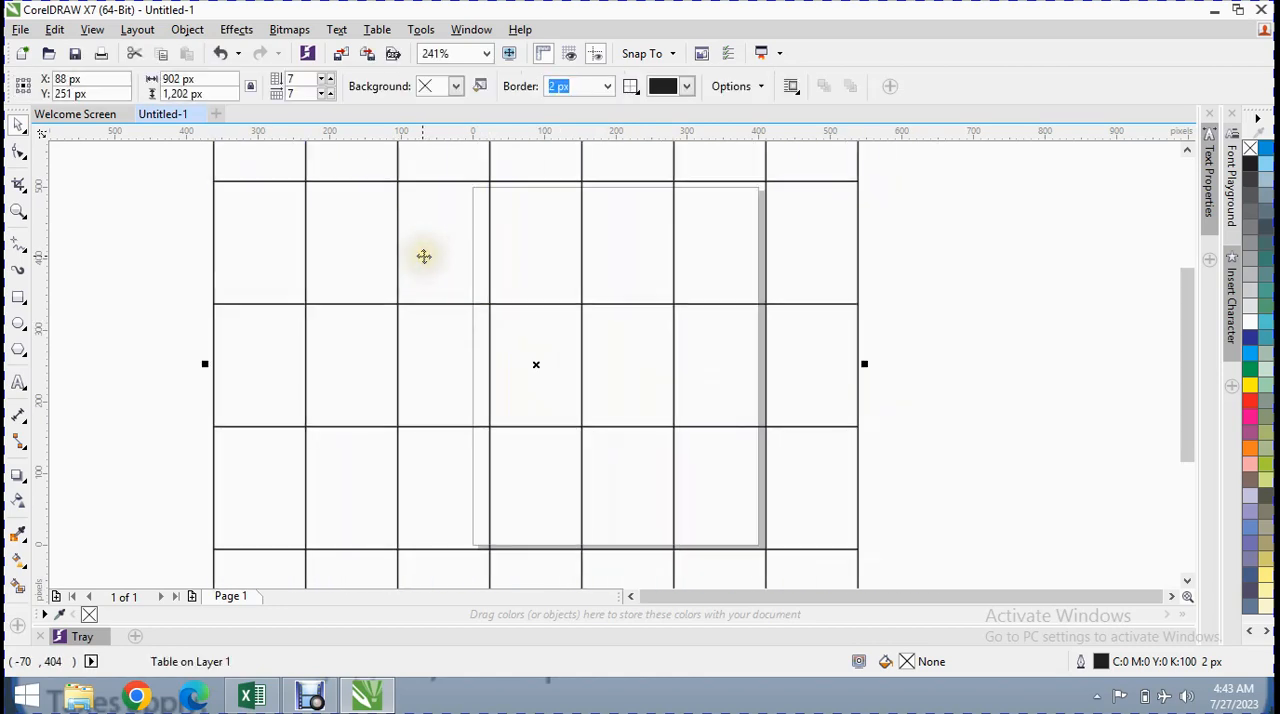
# Select the first two cells of the table's third row with the Table tool and merge them
pyautogui.click(40, 401)
pyautogui.moveTo(357, 243); pyautogui.dragTo(267, 251)
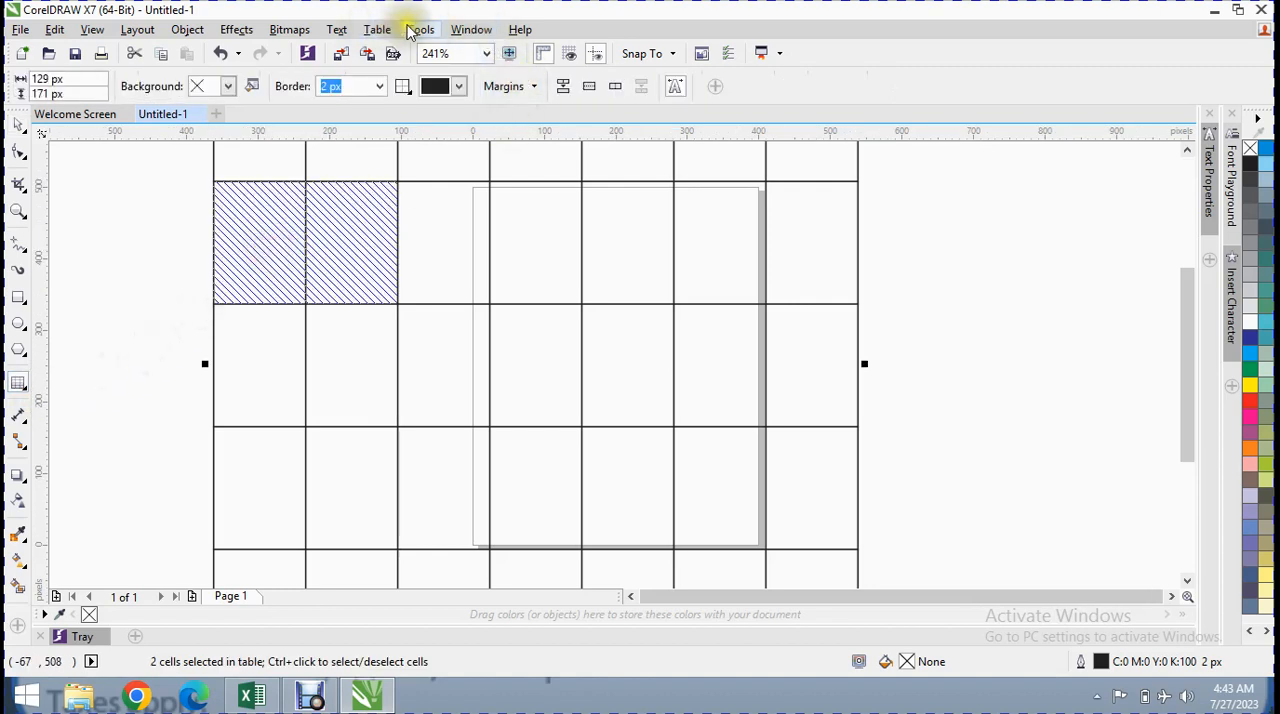
pyautogui.click(378, 29)
pyautogui.click(363, 206)
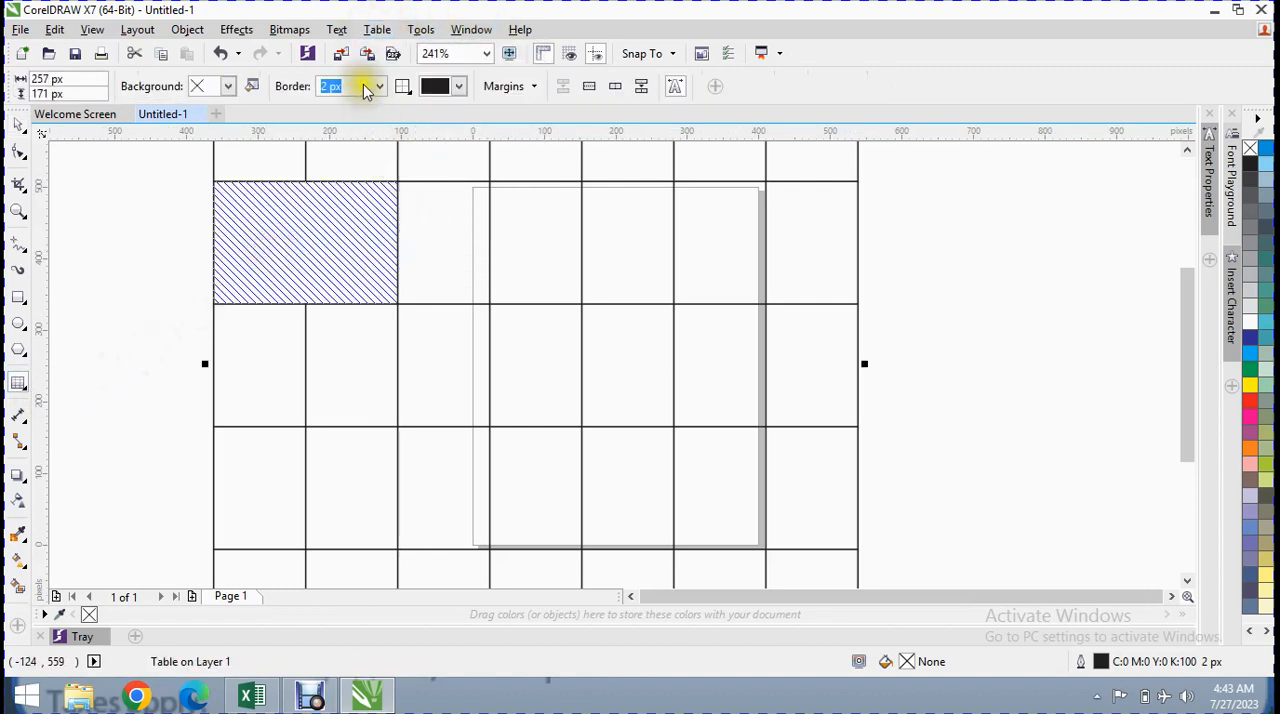
# Unmerge the merged cell at the start of the table's third row
pyautogui.click(374, 29)
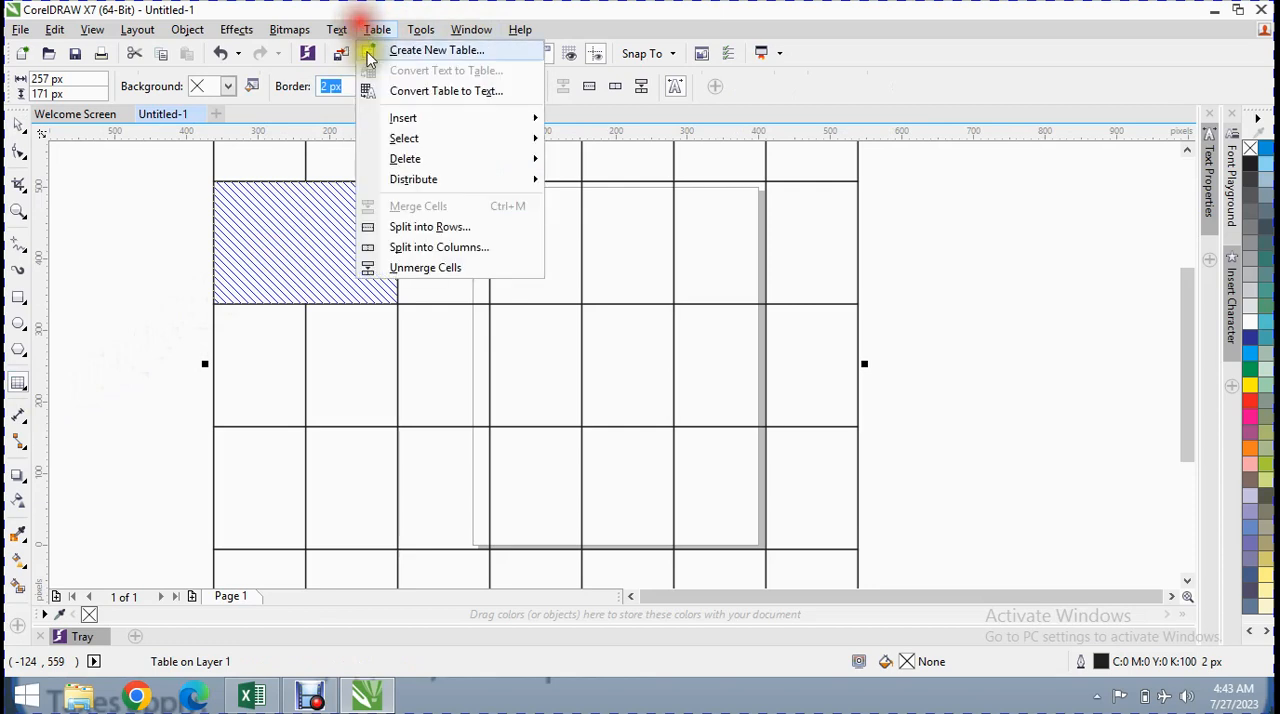
pyautogui.click(433, 268)
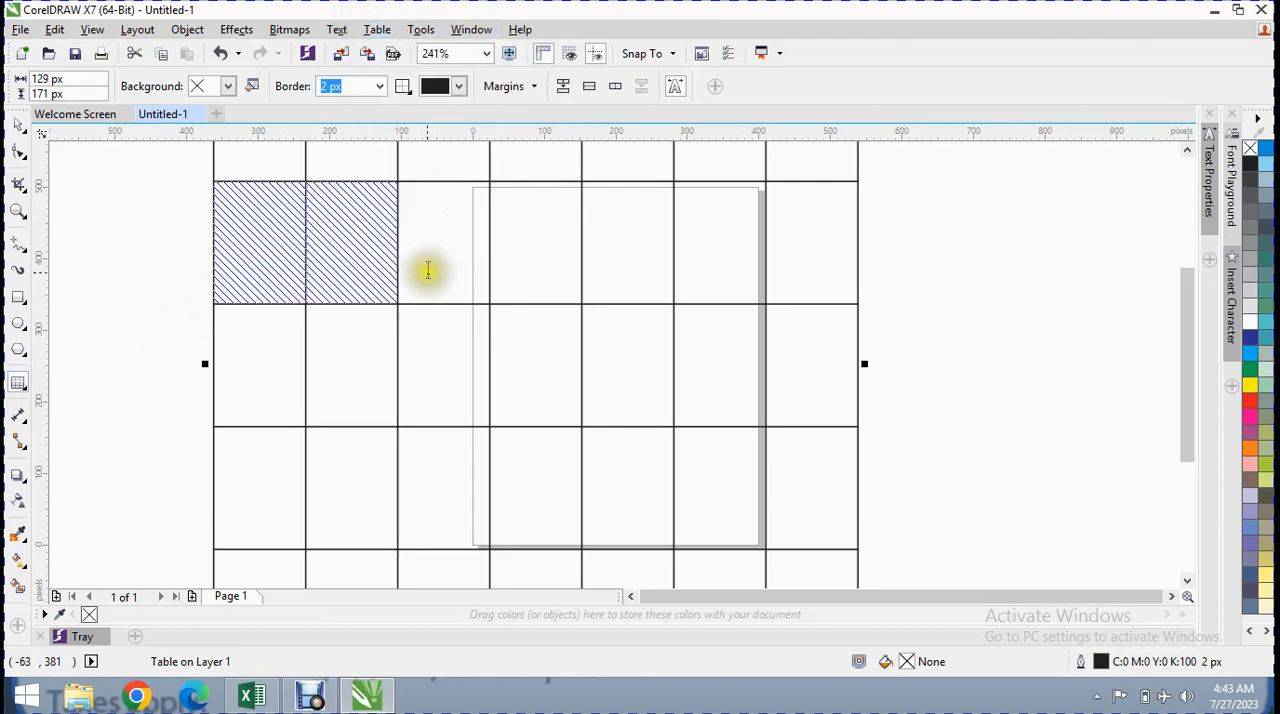
# Open the program options and examine the Global category, including its Color page, spot color palette choices and Filters branch
pyautogui.click(420, 30)
pyautogui.click(435, 52)
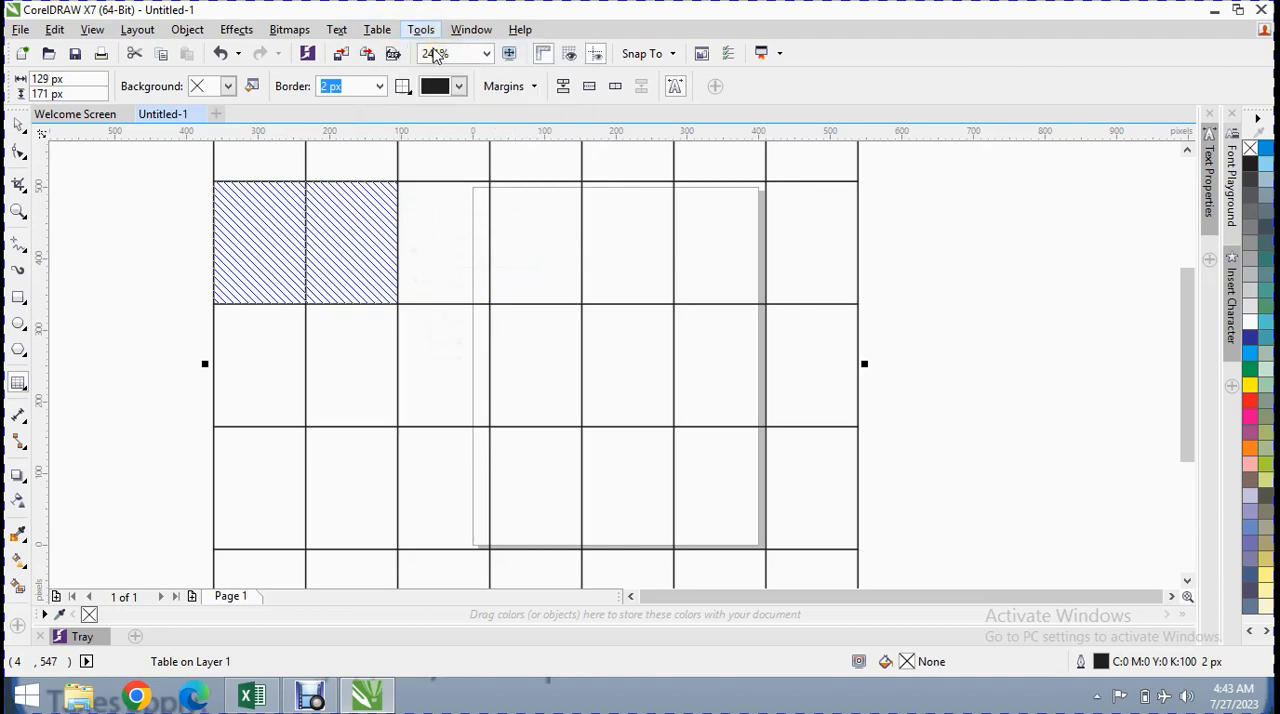
pyautogui.moveTo(576, 192); pyautogui.dragTo(466, 38)
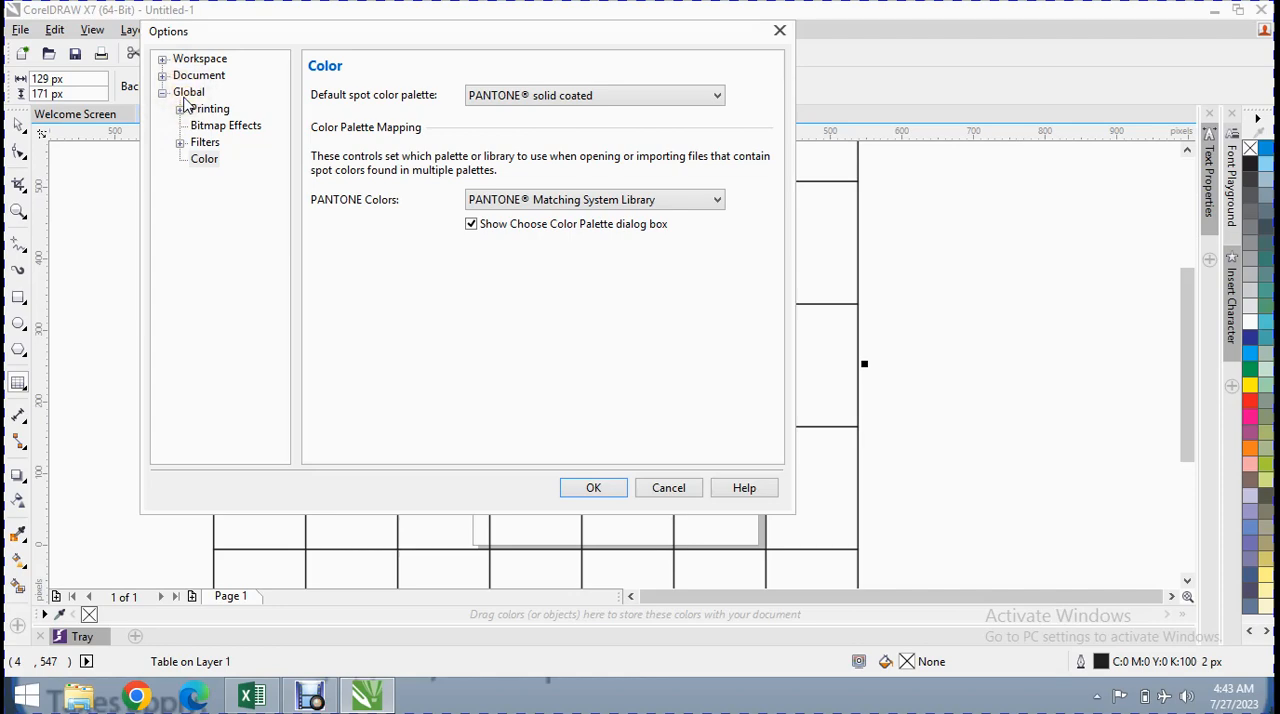
pyautogui.click(542, 93)
pyautogui.click(535, 94)
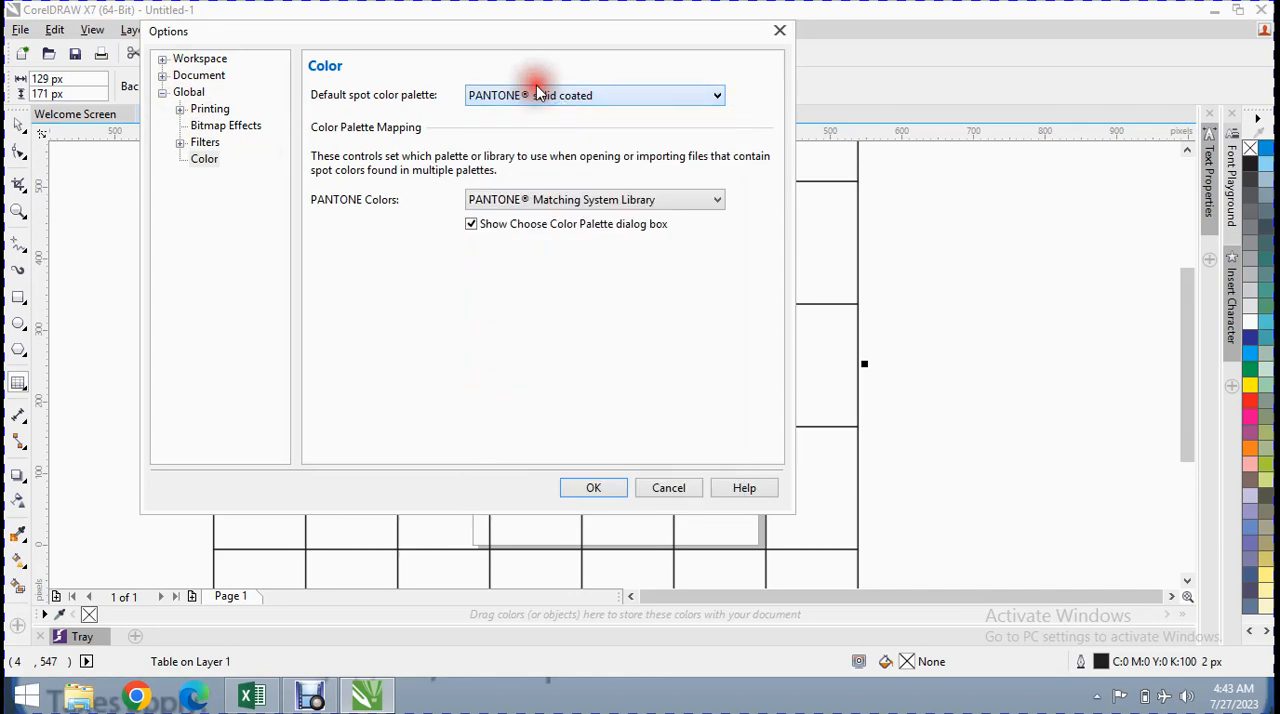
pyautogui.click(181, 143)
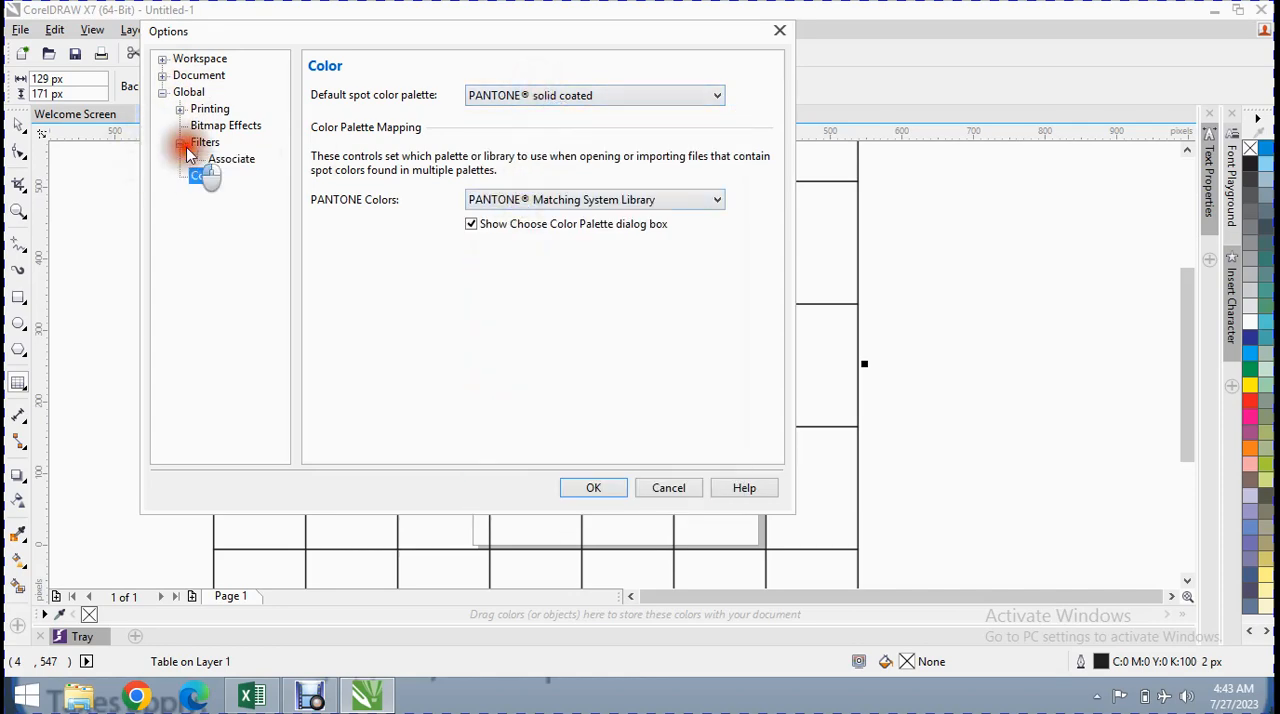
pyautogui.click(164, 94)
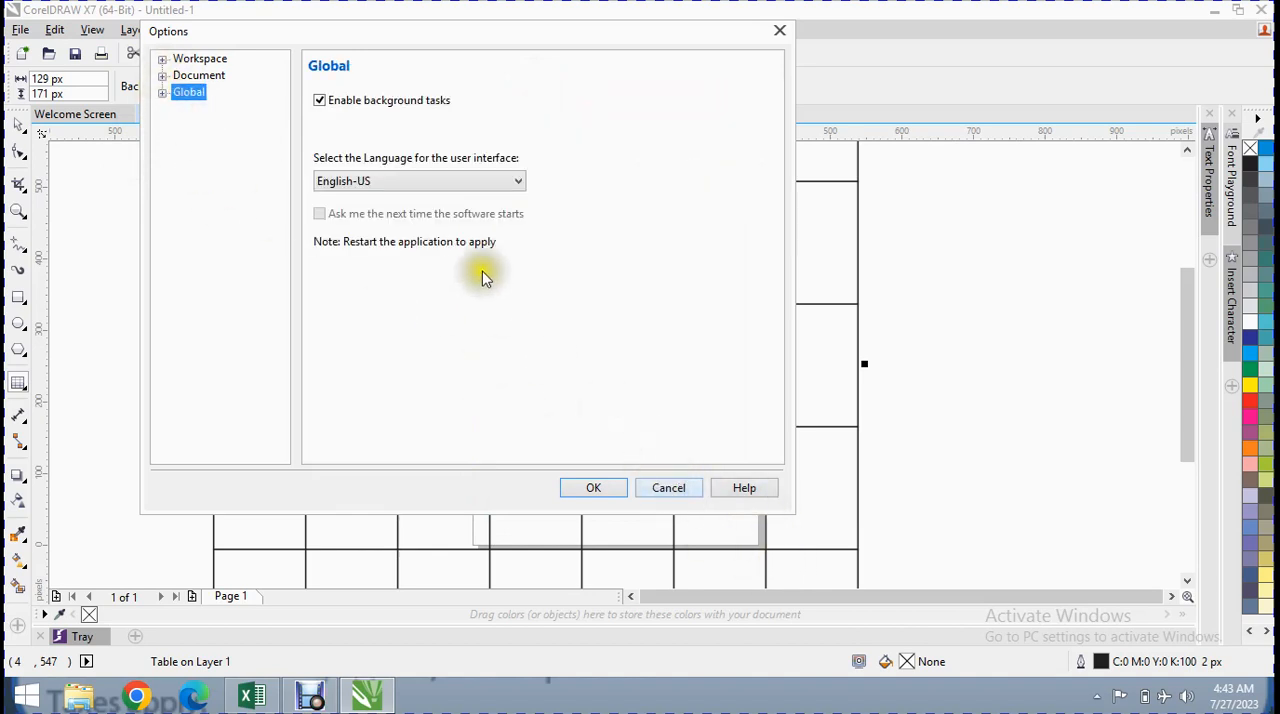
# Examine the Document options for General, Page Size, Layout, Label, Guidelines and Rulers, and leave the options without applying changes
pyautogui.click(163, 76)
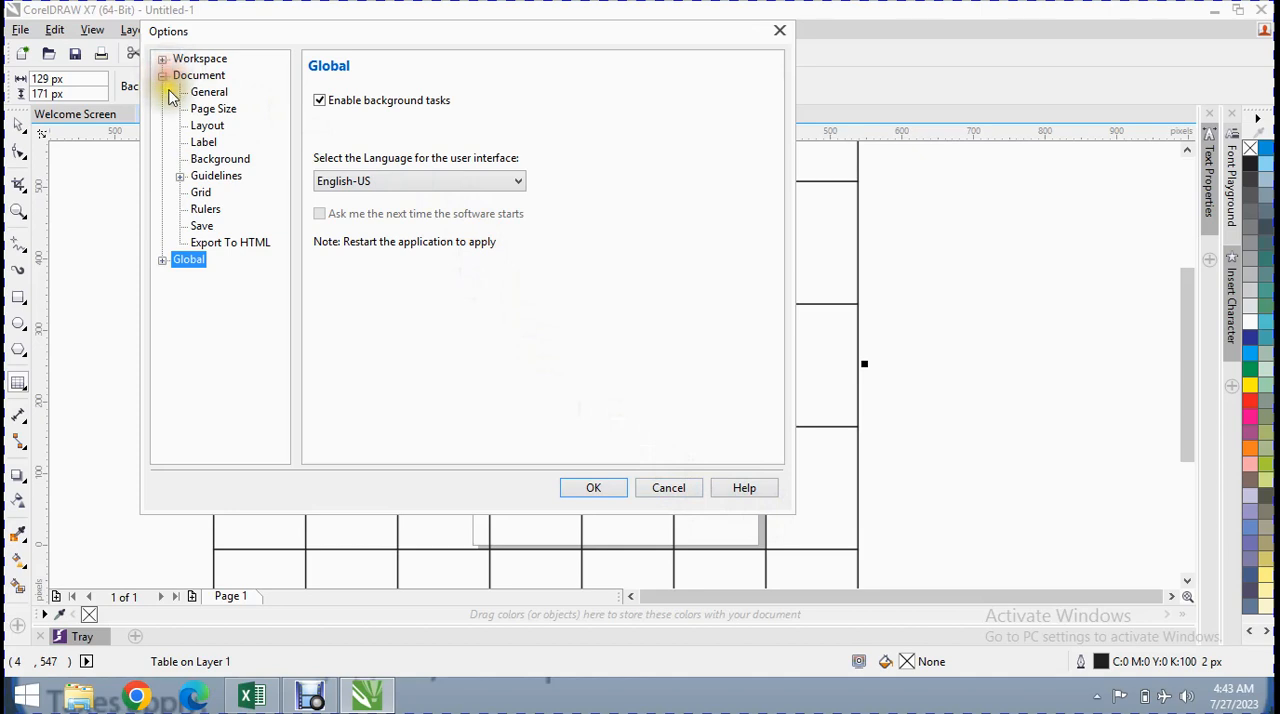
pyautogui.click(209, 93)
pyautogui.click(213, 108)
pyautogui.click(208, 127)
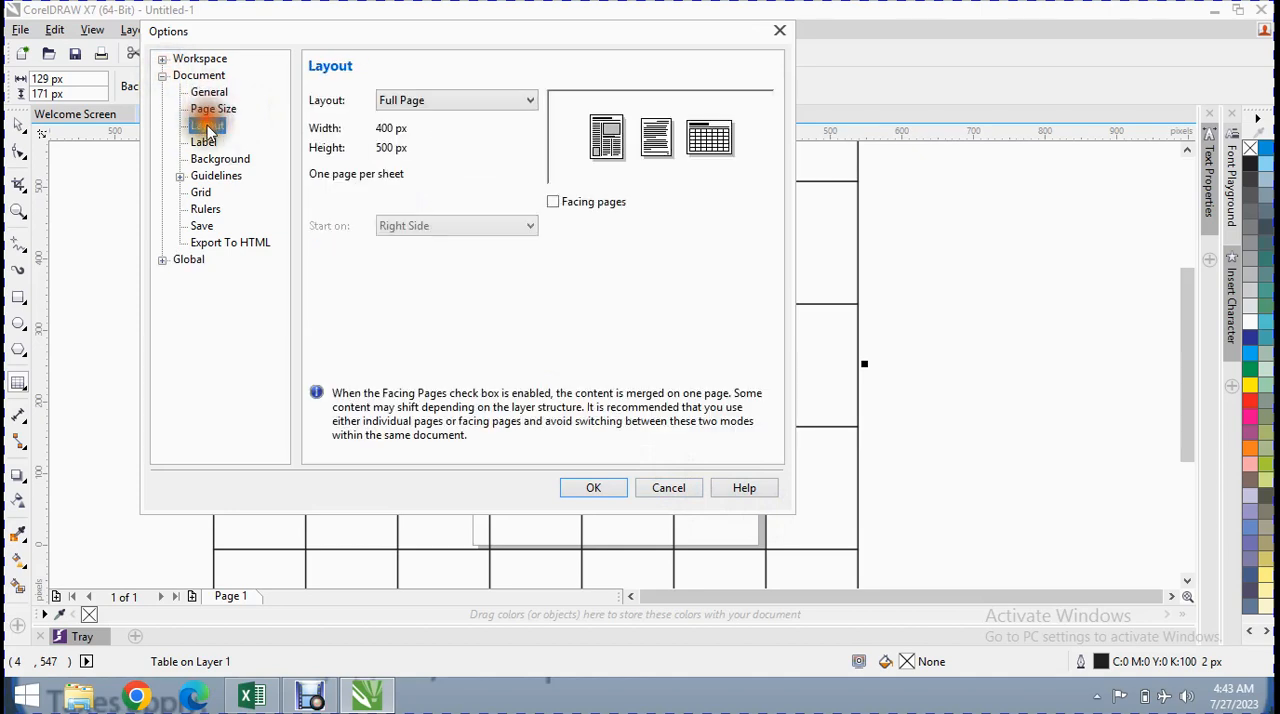
pyautogui.click(214, 158)
pyautogui.click(204, 143)
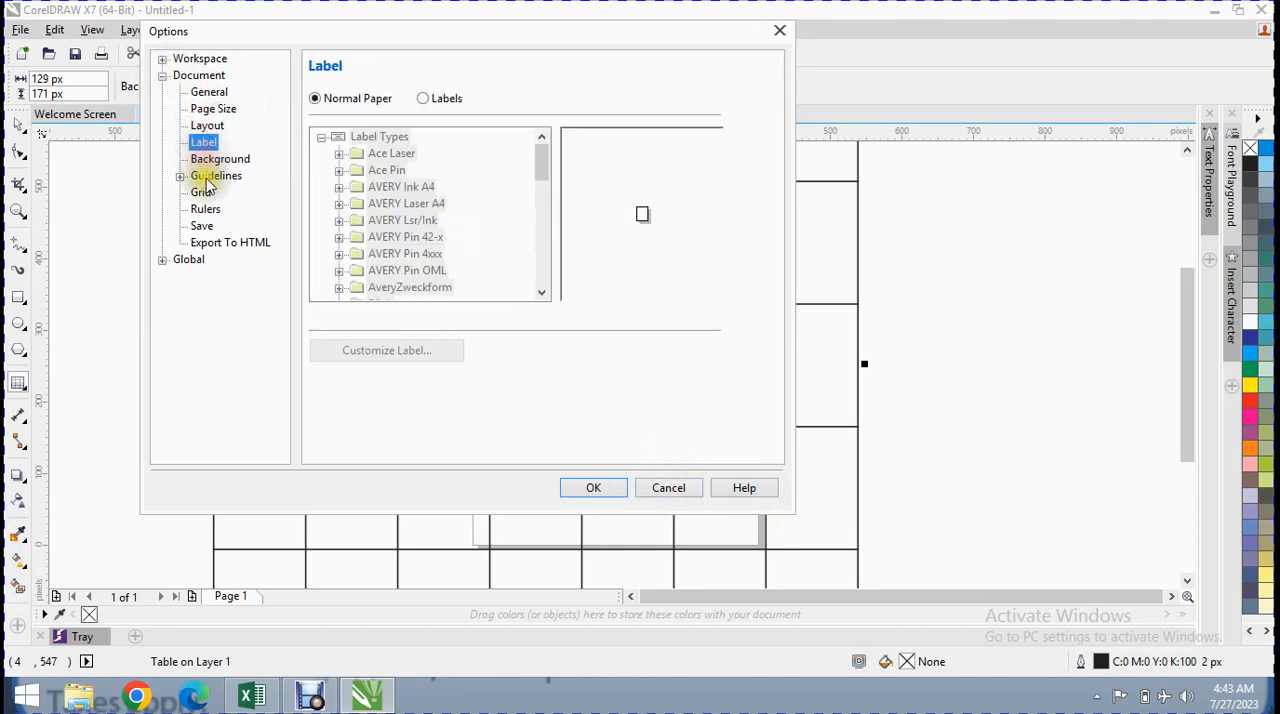
pyautogui.click(214, 176)
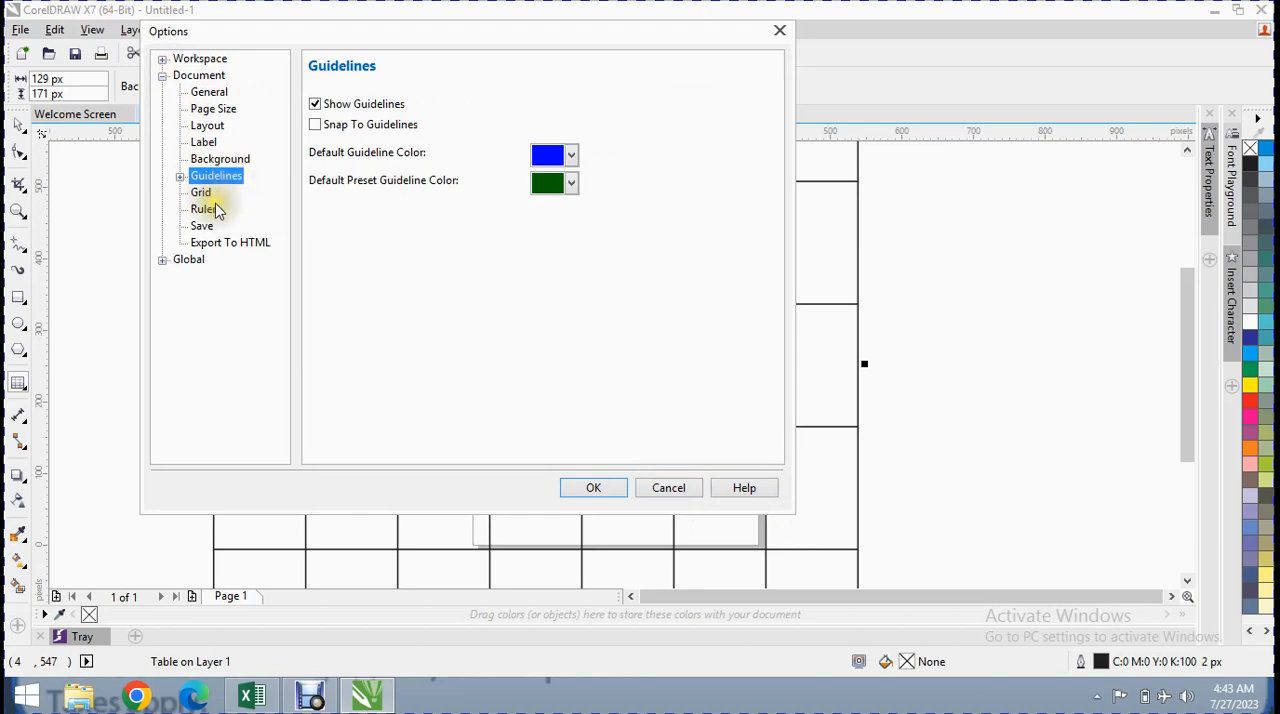
pyautogui.click(205, 209)
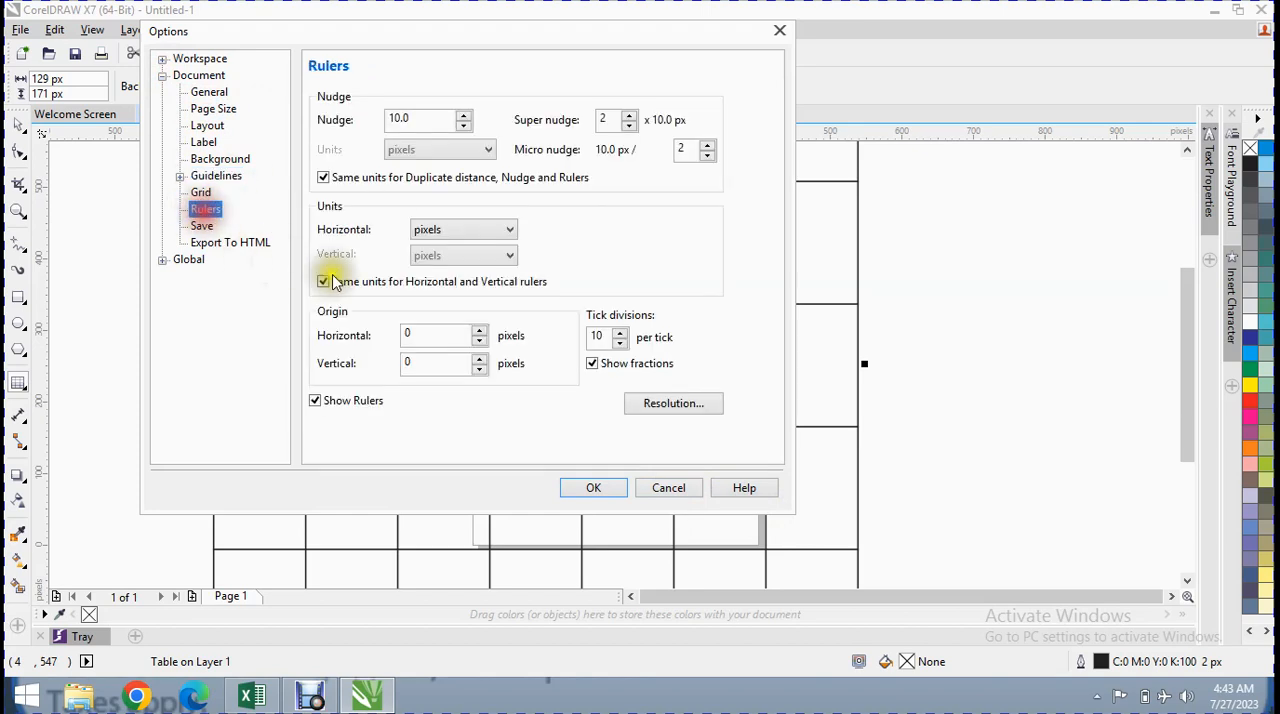
pyautogui.click(669, 490)
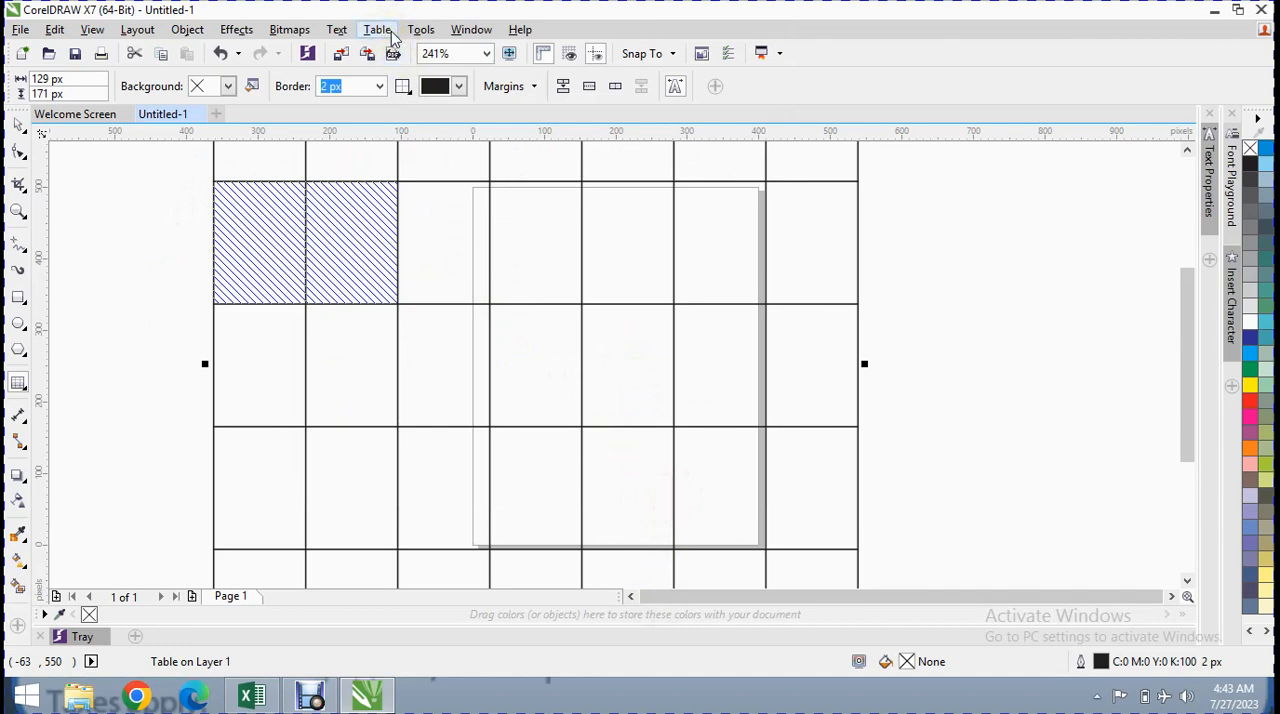
# Examine the Customization options for Command Bars, Commands and Color Palette, and leave them without applying changes
pyautogui.click(424, 30)
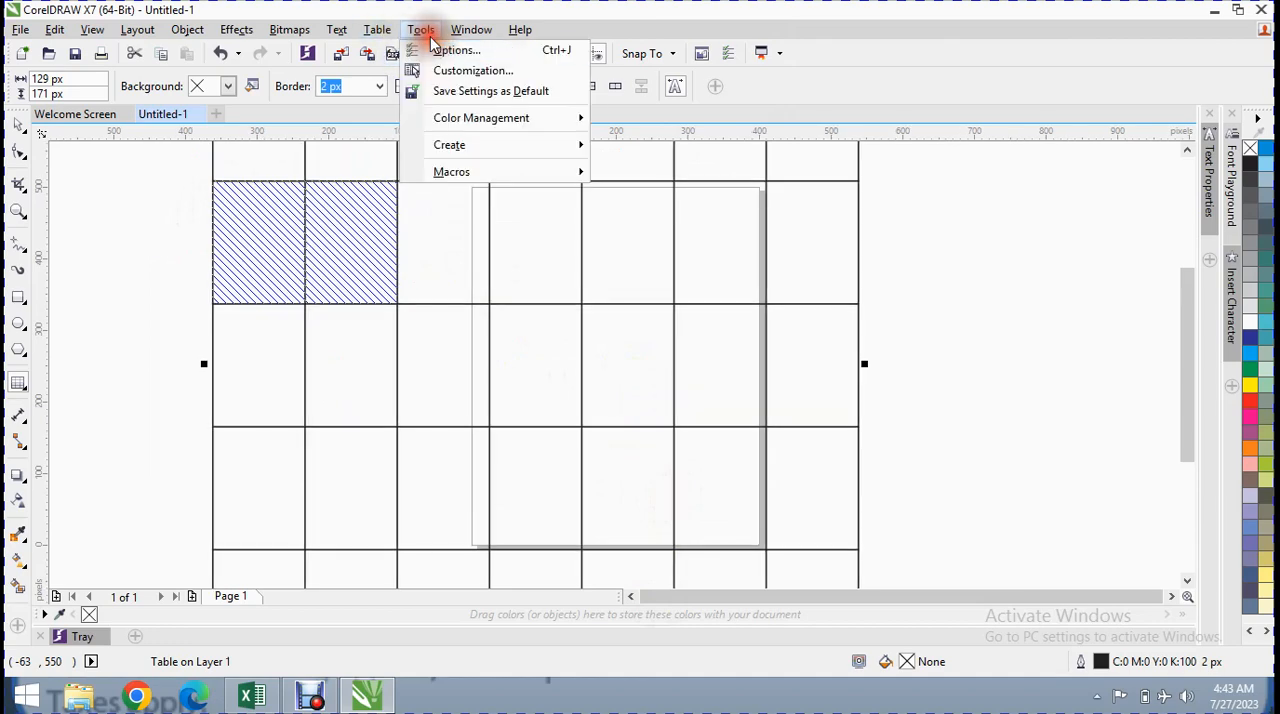
pyautogui.click(468, 70)
pyautogui.moveTo(486, 188); pyautogui.dragTo(454, 64)
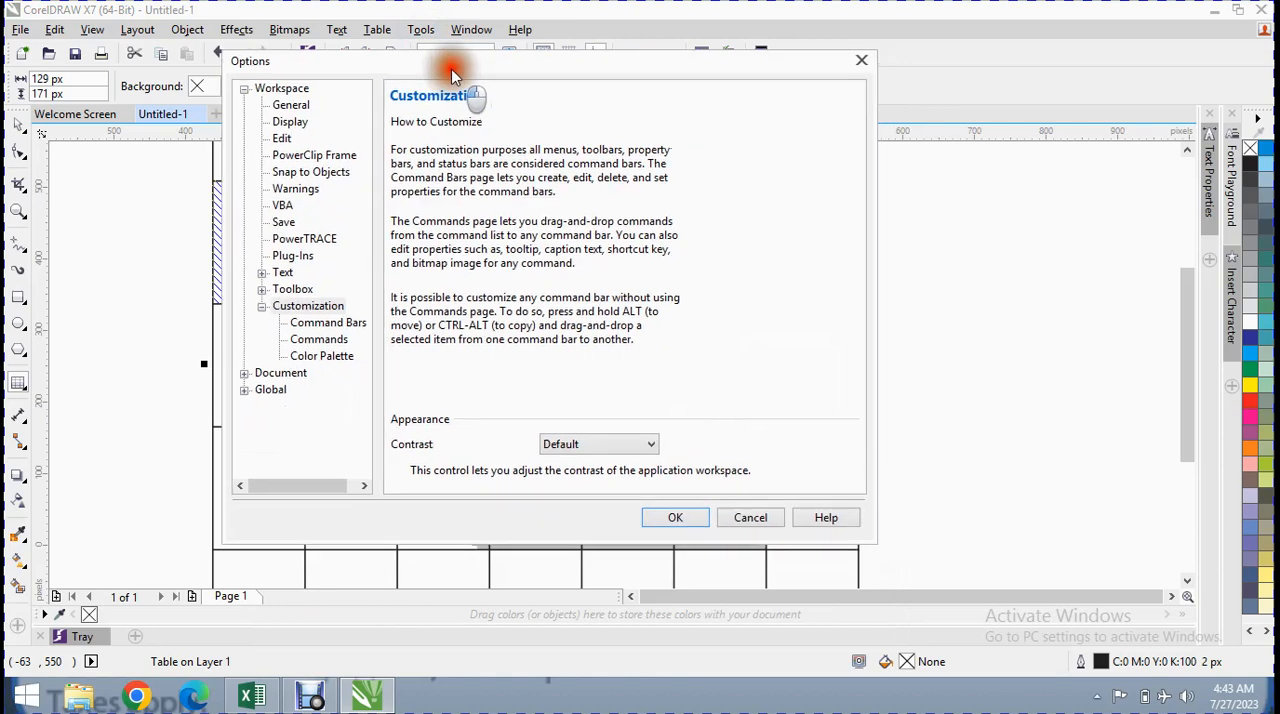
pyautogui.click(327, 323)
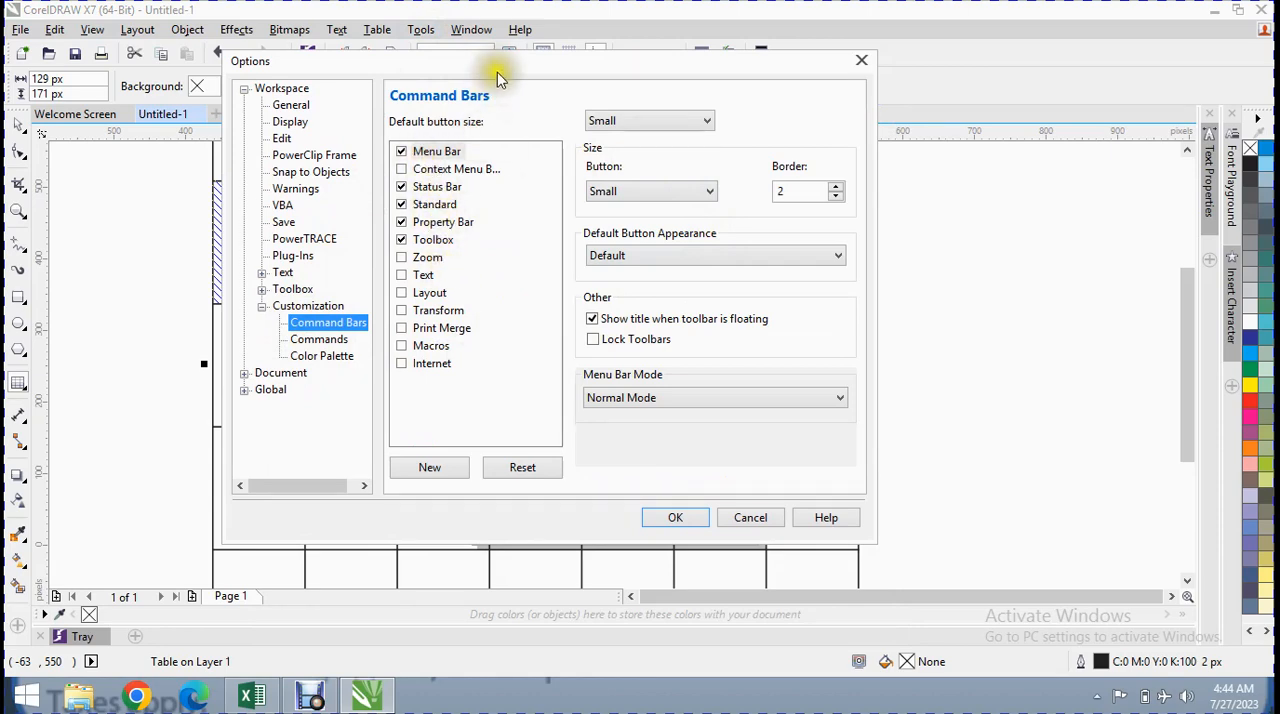
pyautogui.moveTo(500, 64); pyautogui.dragTo(528, 187)
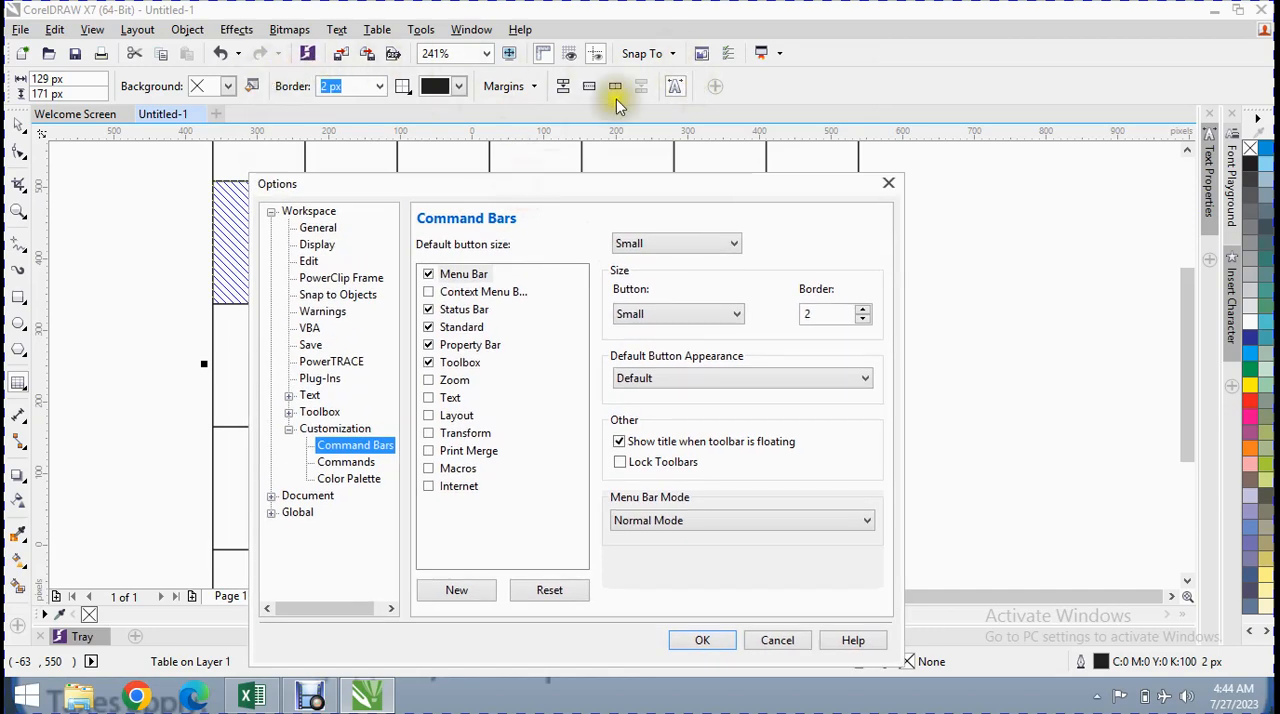
pyautogui.click(346, 462)
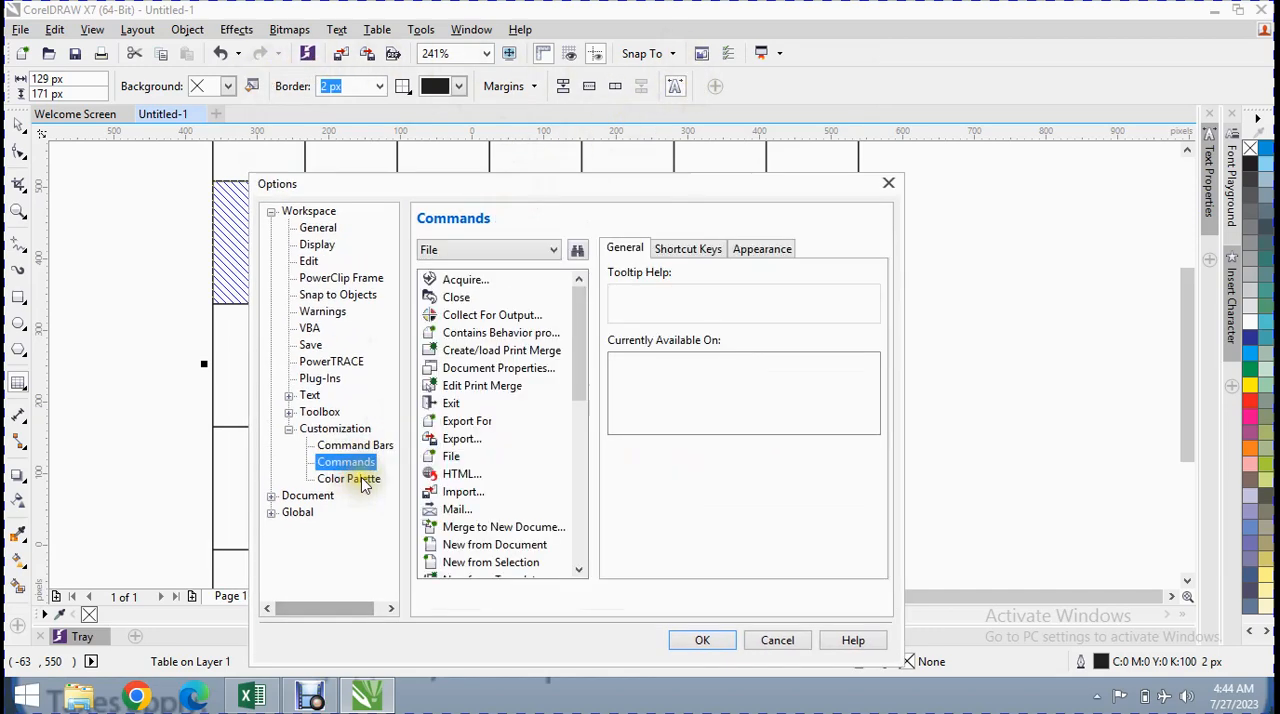
pyautogui.moveTo(574, 338); pyautogui.dragTo(585, 486)
pyautogui.click(355, 479)
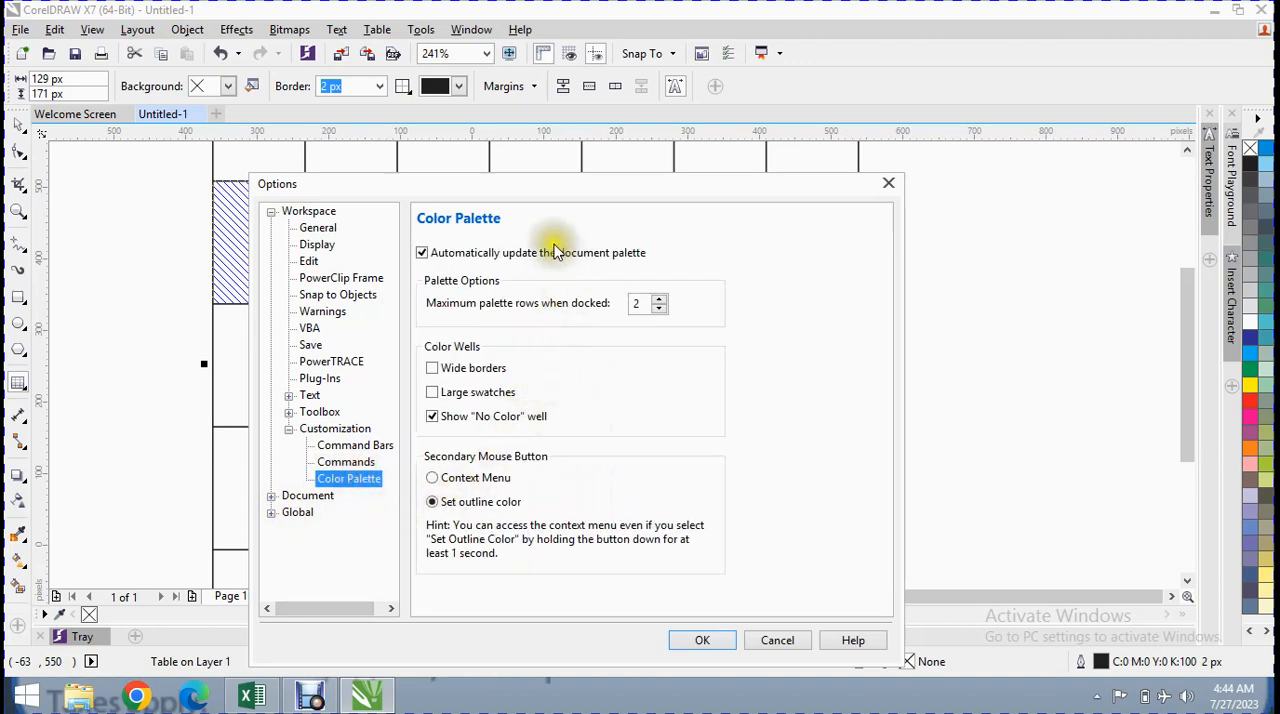
pyautogui.click(776, 645)
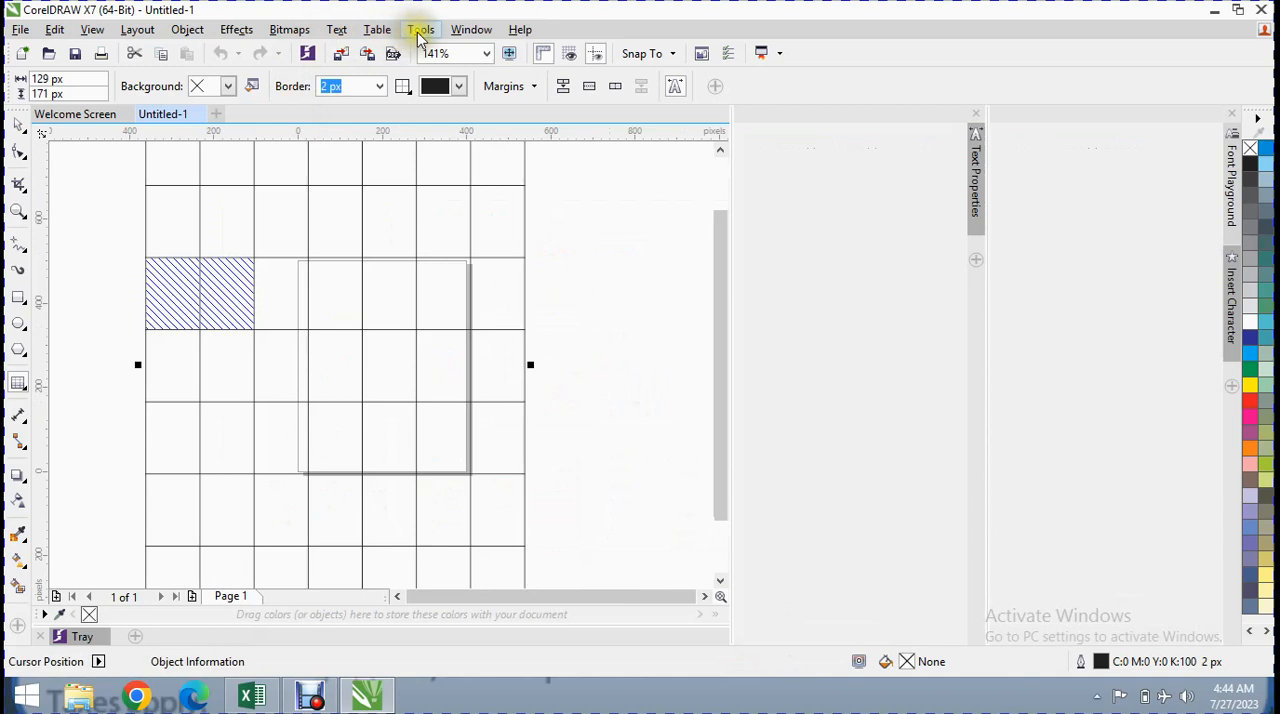
# Save the current settings as the default
pyautogui.click(420, 29)
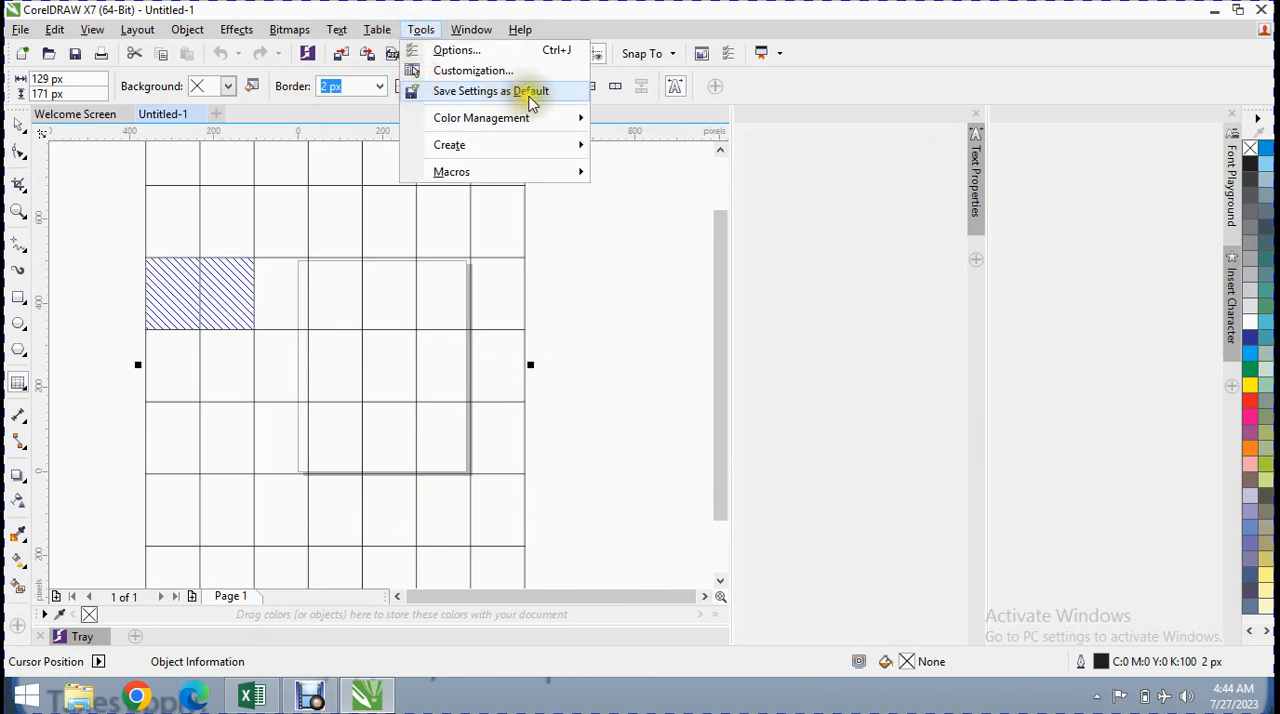
pyautogui.click(530, 100)
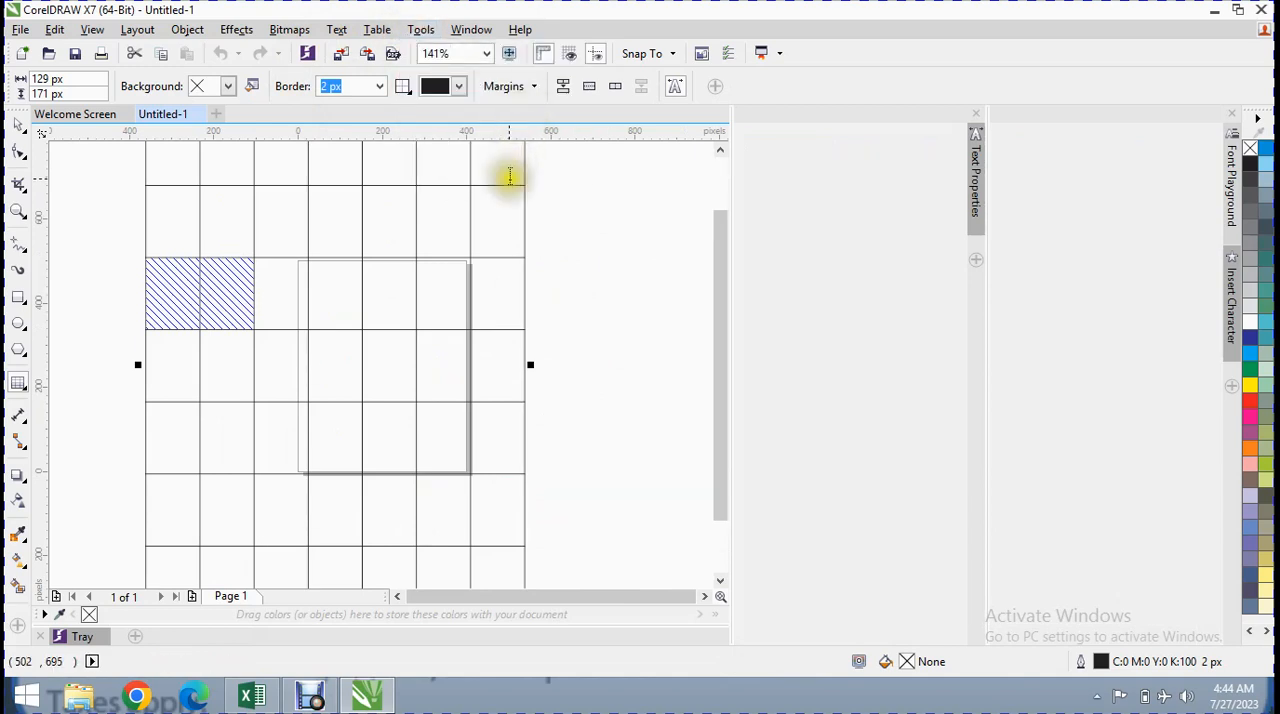
# Examine the default color management settings, including the RGB, CMYK and Grayscale profile choices and the presets, and leave without applying changes
pyautogui.click(424, 36)
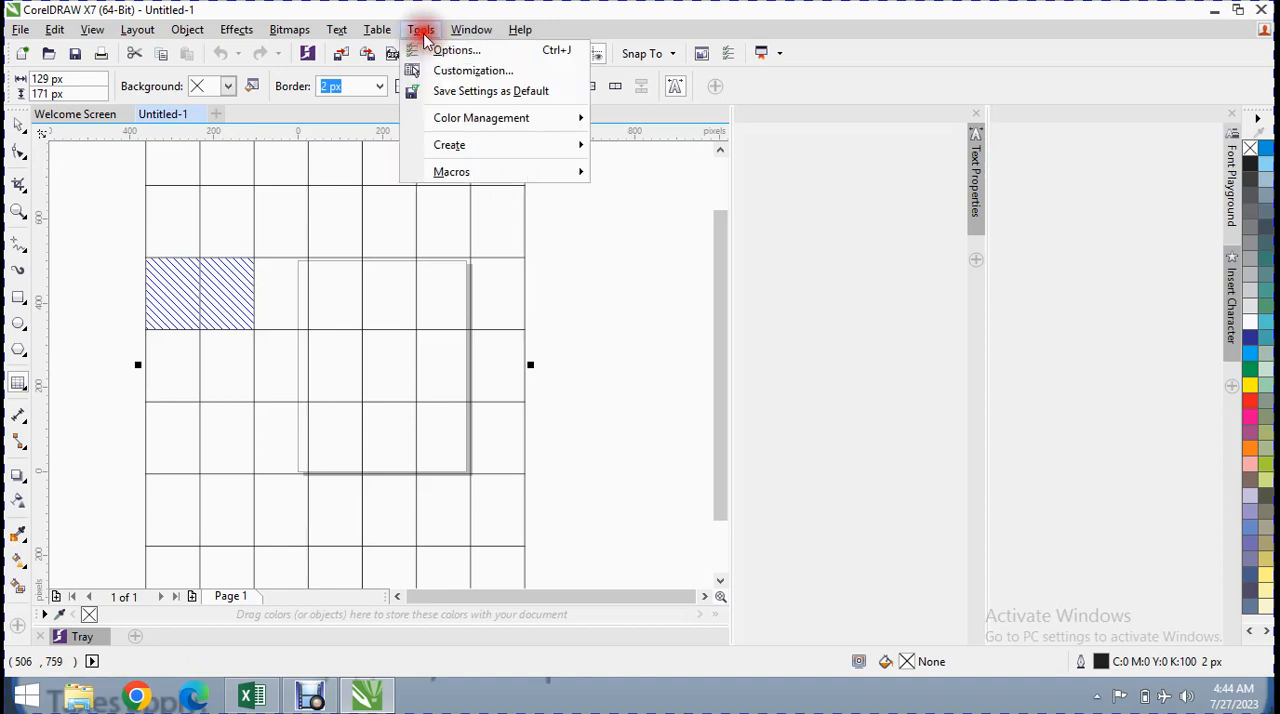
pyautogui.moveTo(478, 122)
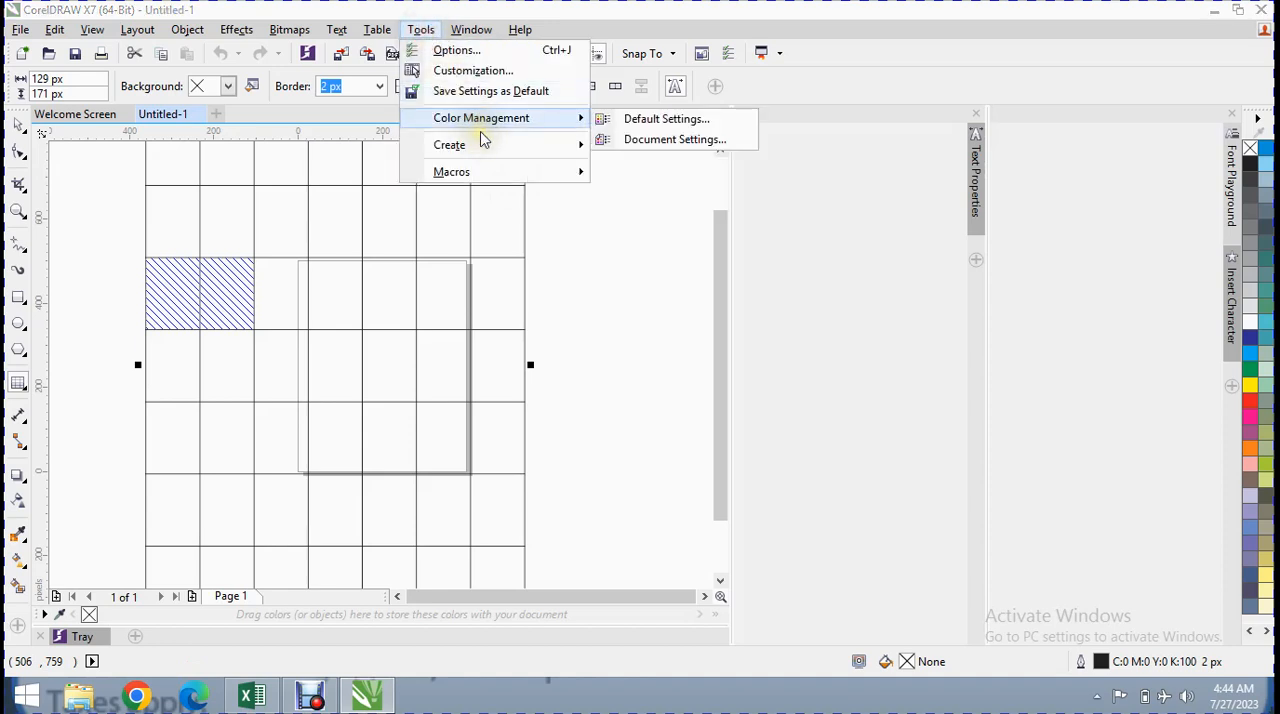
pyautogui.click(653, 124)
pyautogui.moveTo(657, 99); pyautogui.dragTo(382, 3)
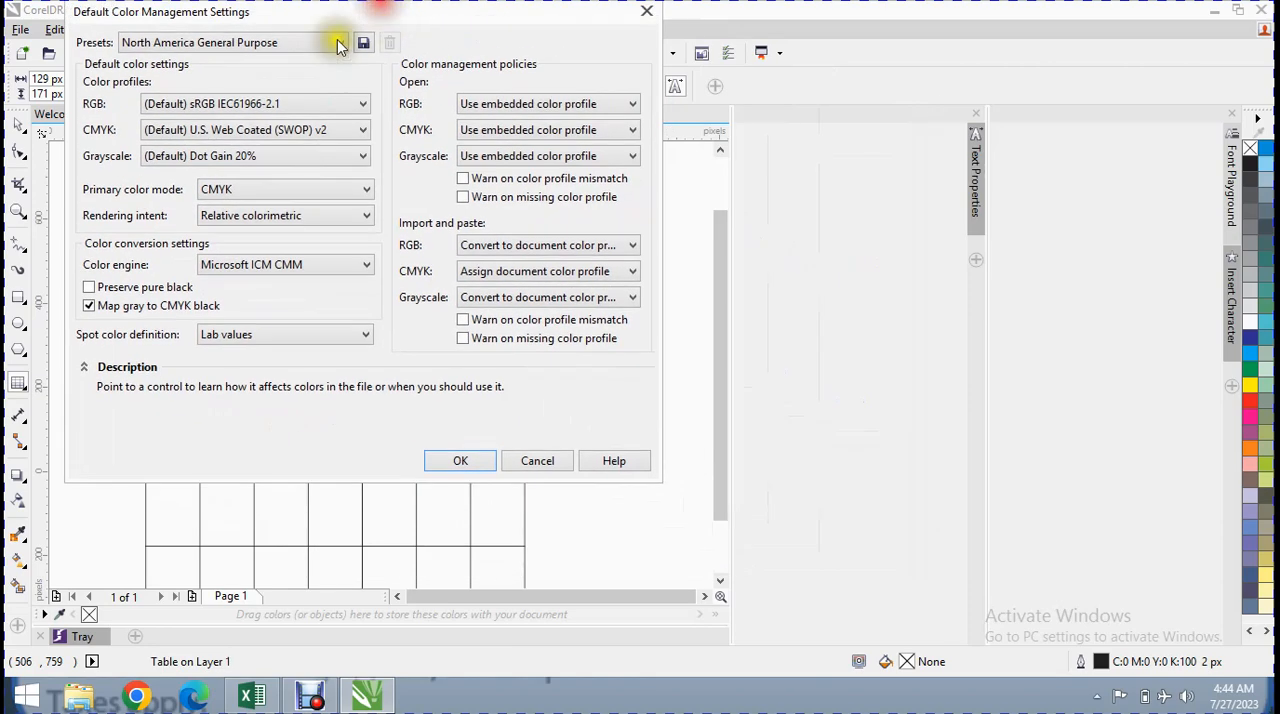
pyautogui.click(230, 105)
pyautogui.click(214, 103)
pyautogui.click(215, 130)
pyautogui.click(214, 129)
pyautogui.click(213, 154)
pyautogui.click(214, 157)
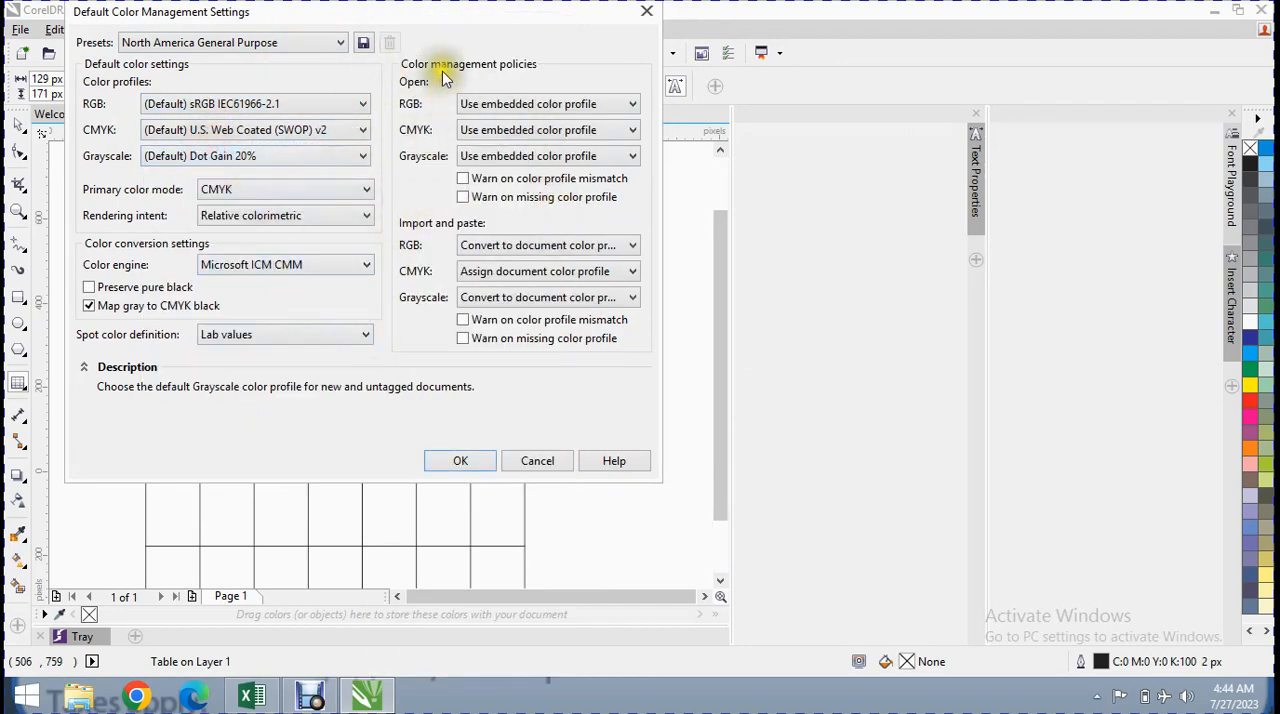
pyautogui.moveTo(427, 13); pyautogui.dragTo(486, 148)
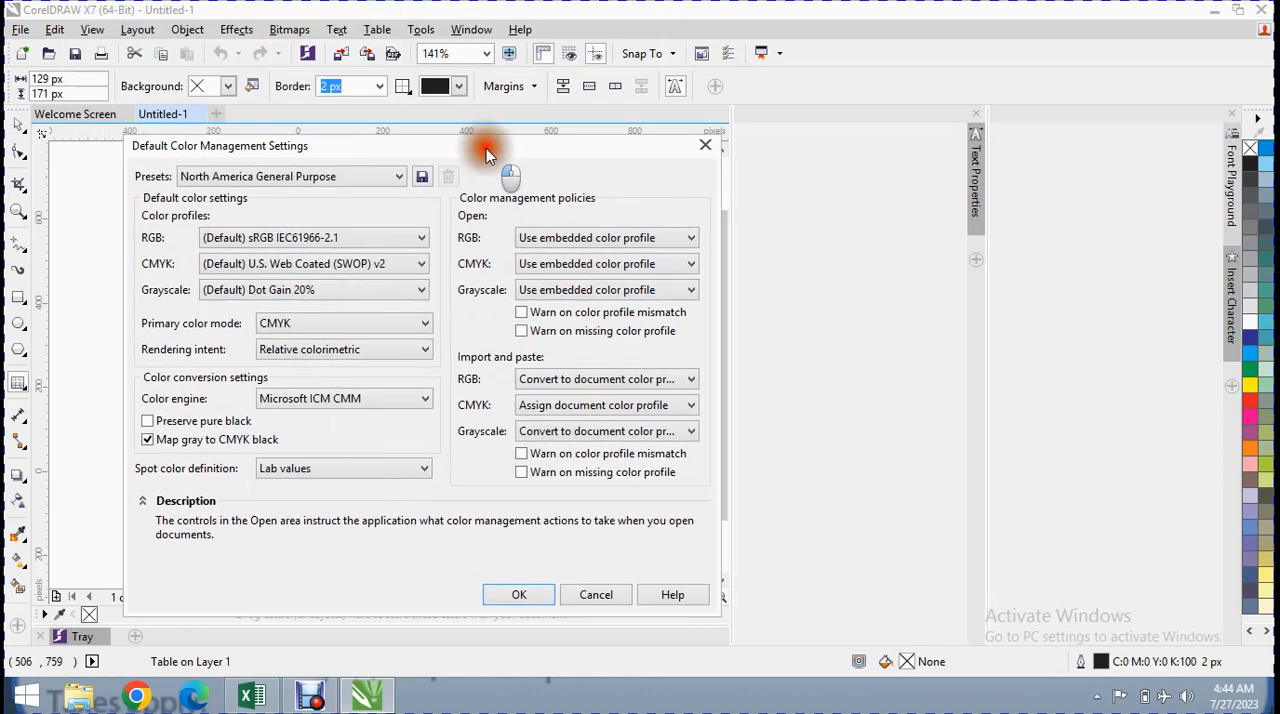
pyautogui.click(338, 178)
pyautogui.click(338, 178)
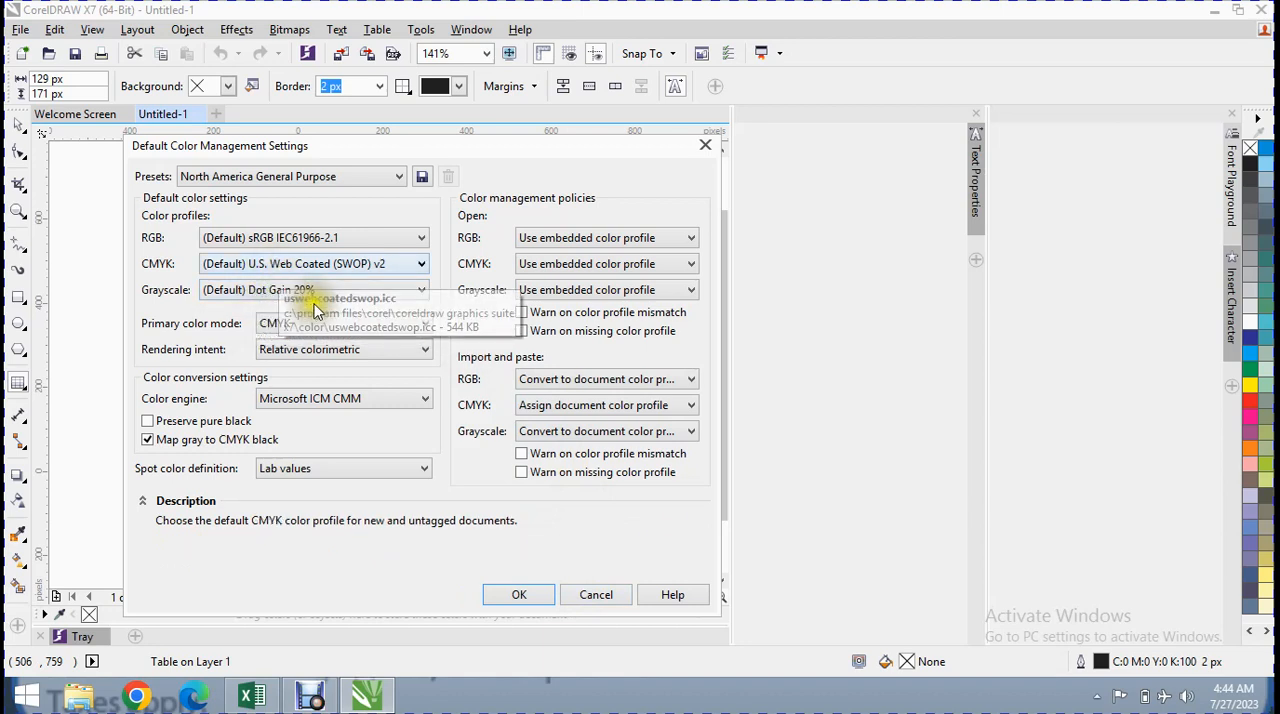
pyautogui.click(613, 598)
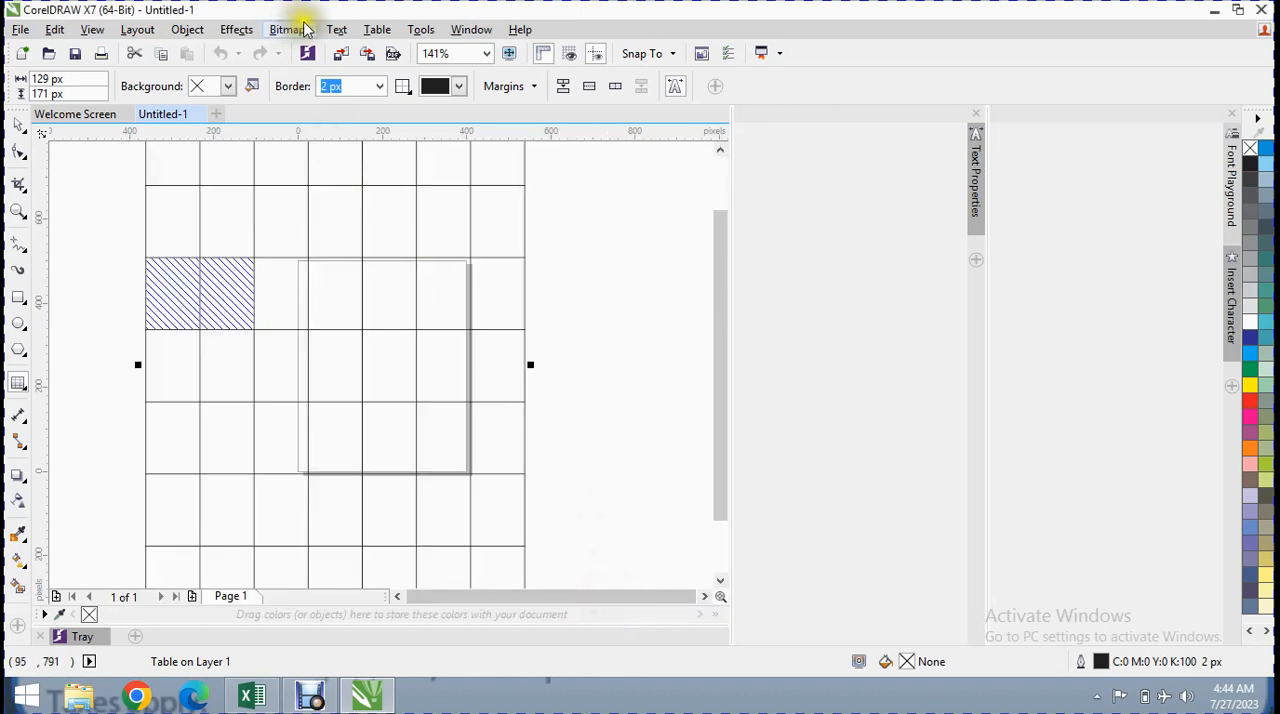
# Close the expanded Text Properties and Font Playground dockers to enlarge the drawing area
pyautogui.click(976, 114)
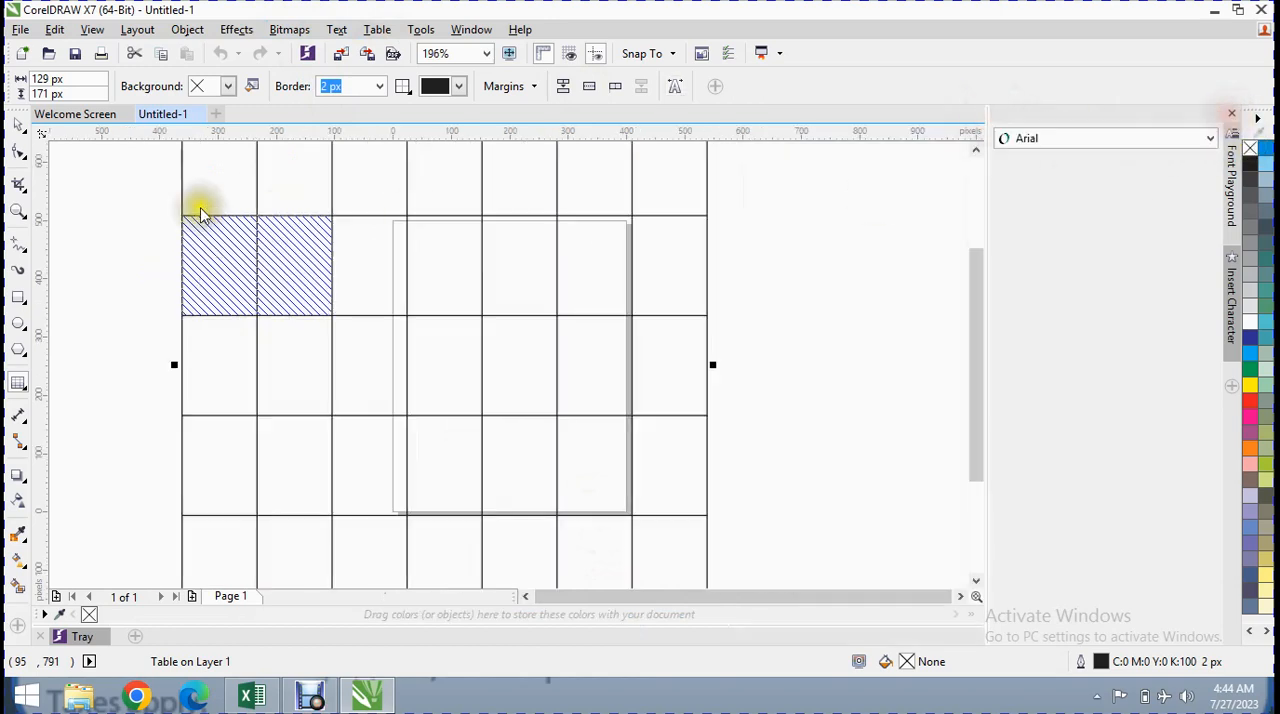
pyautogui.click(421, 29)
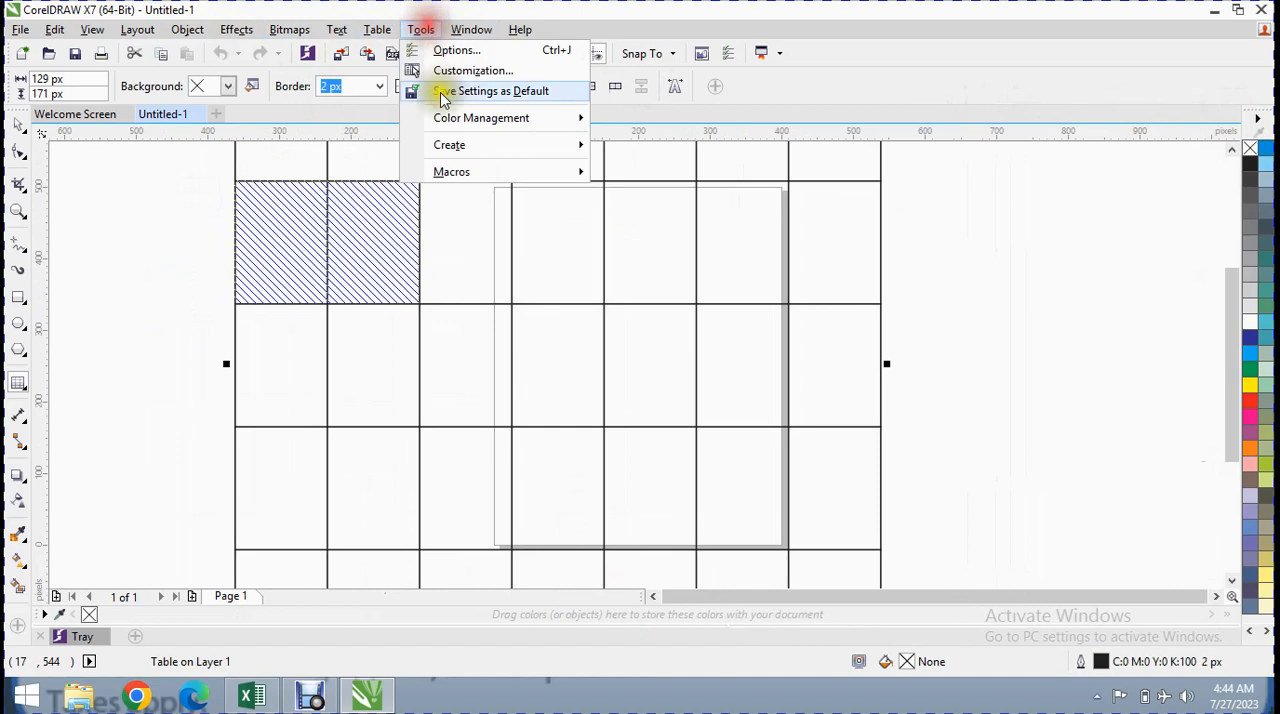
pyautogui.moveTo(520, 140)
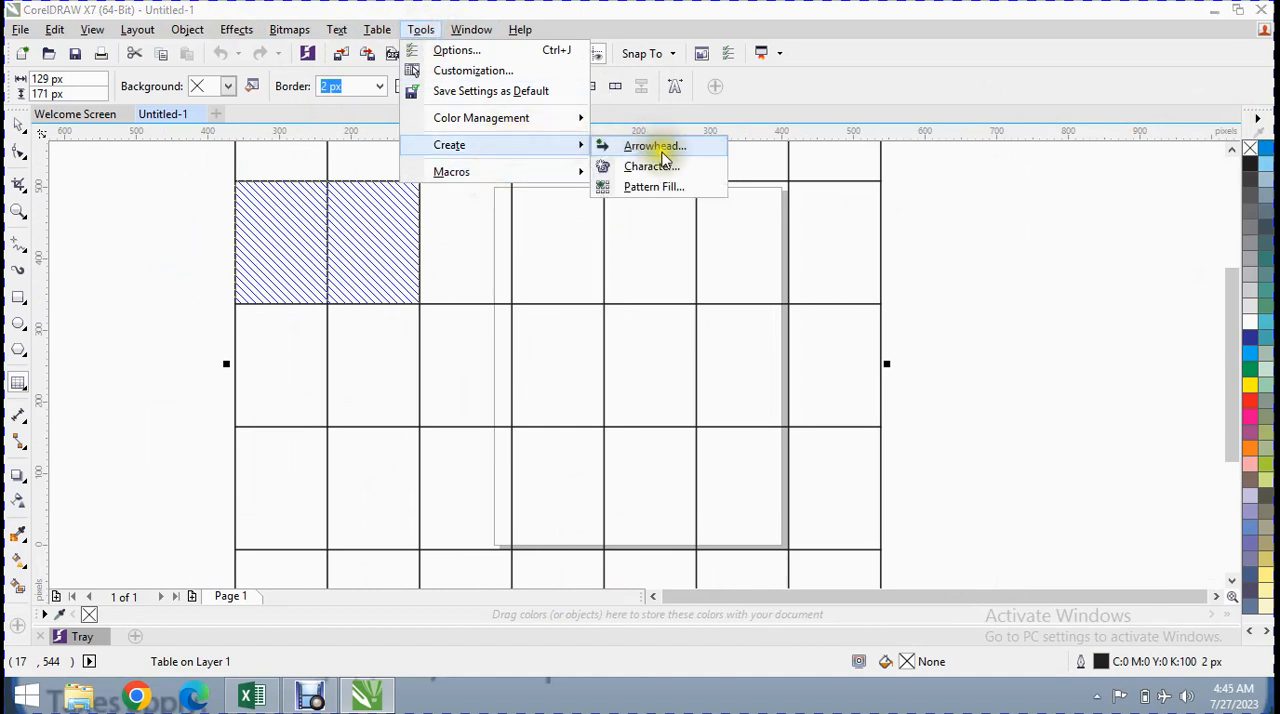
pyautogui.moveTo(486, 171)
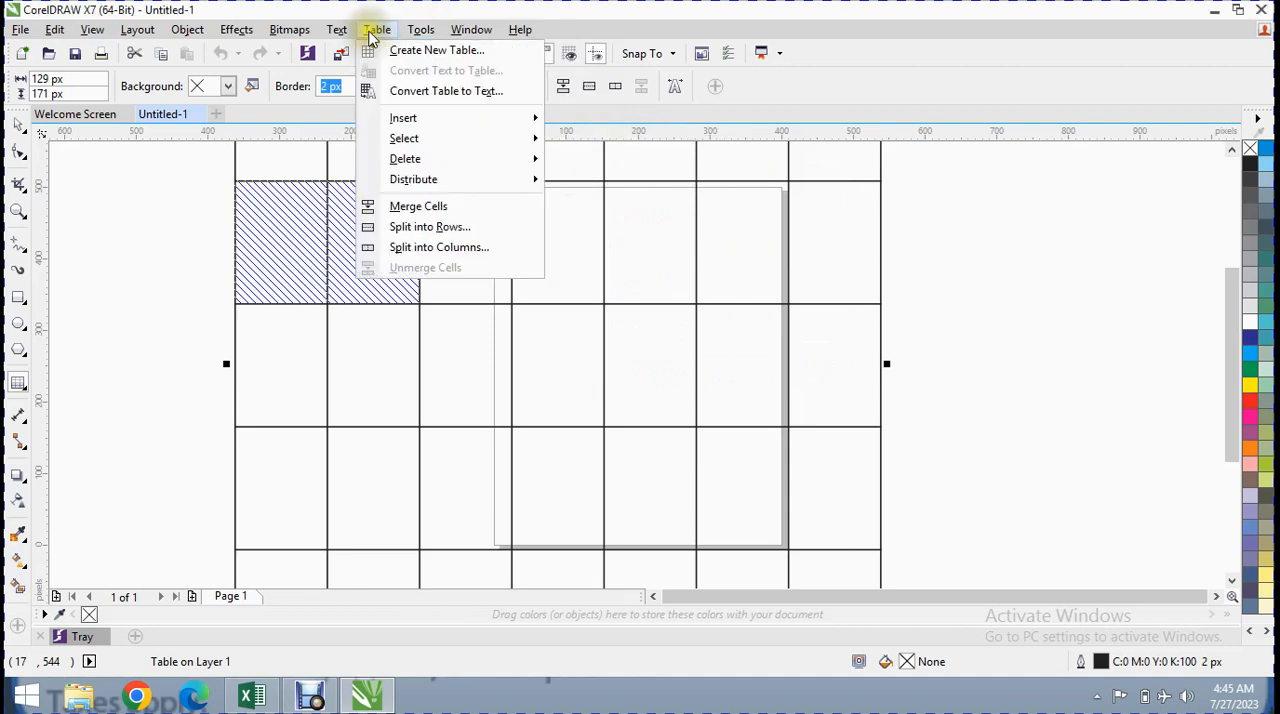
pyautogui.moveTo(430, 124)
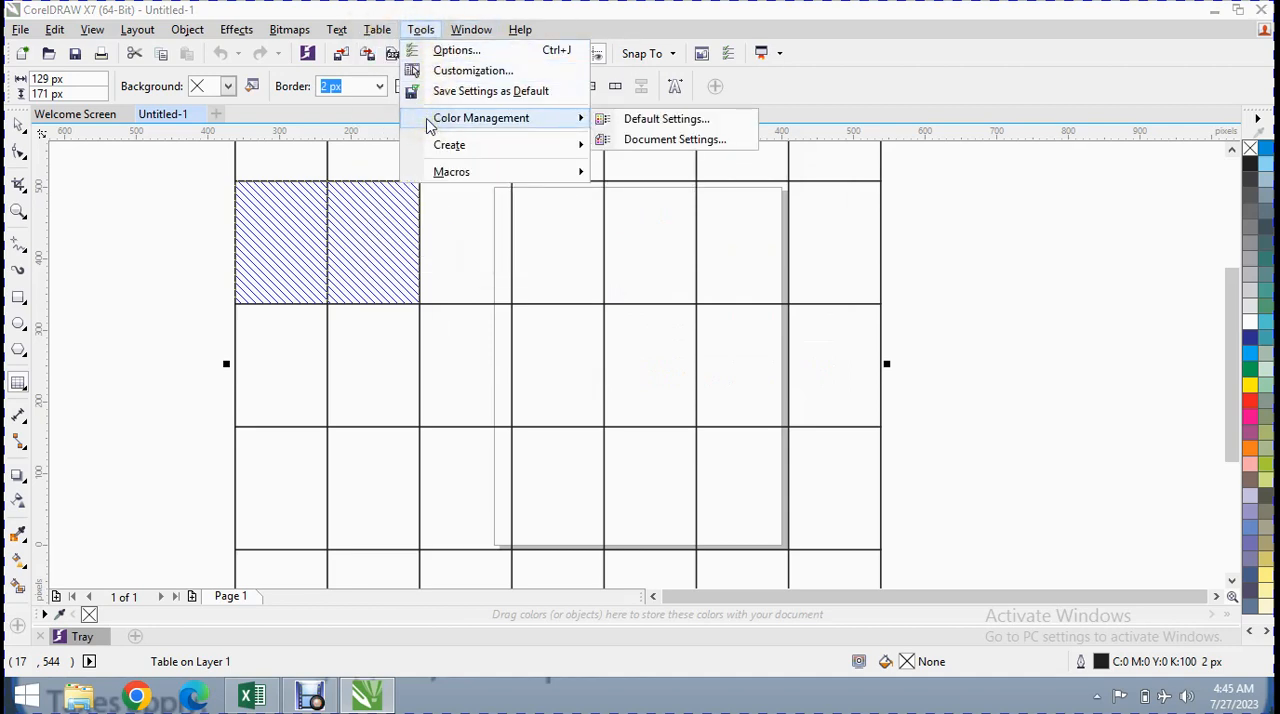
pyautogui.click(210, 270)
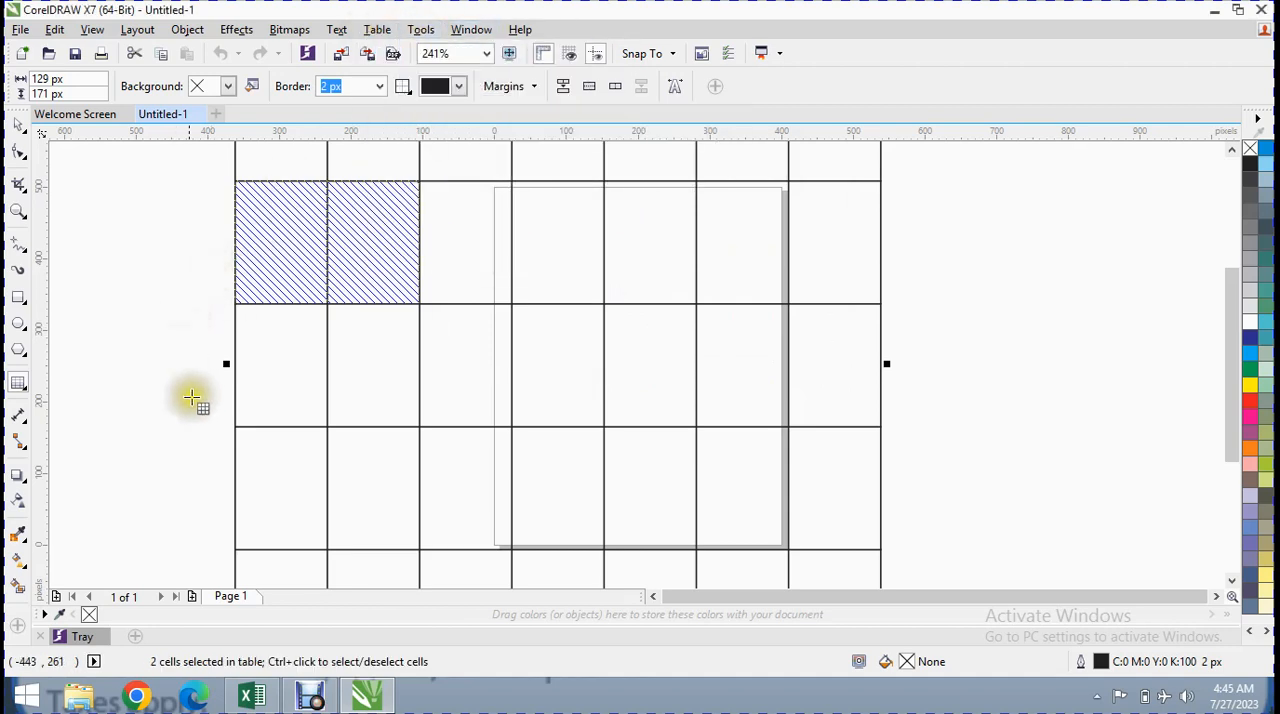
pyautogui.click(304, 695)
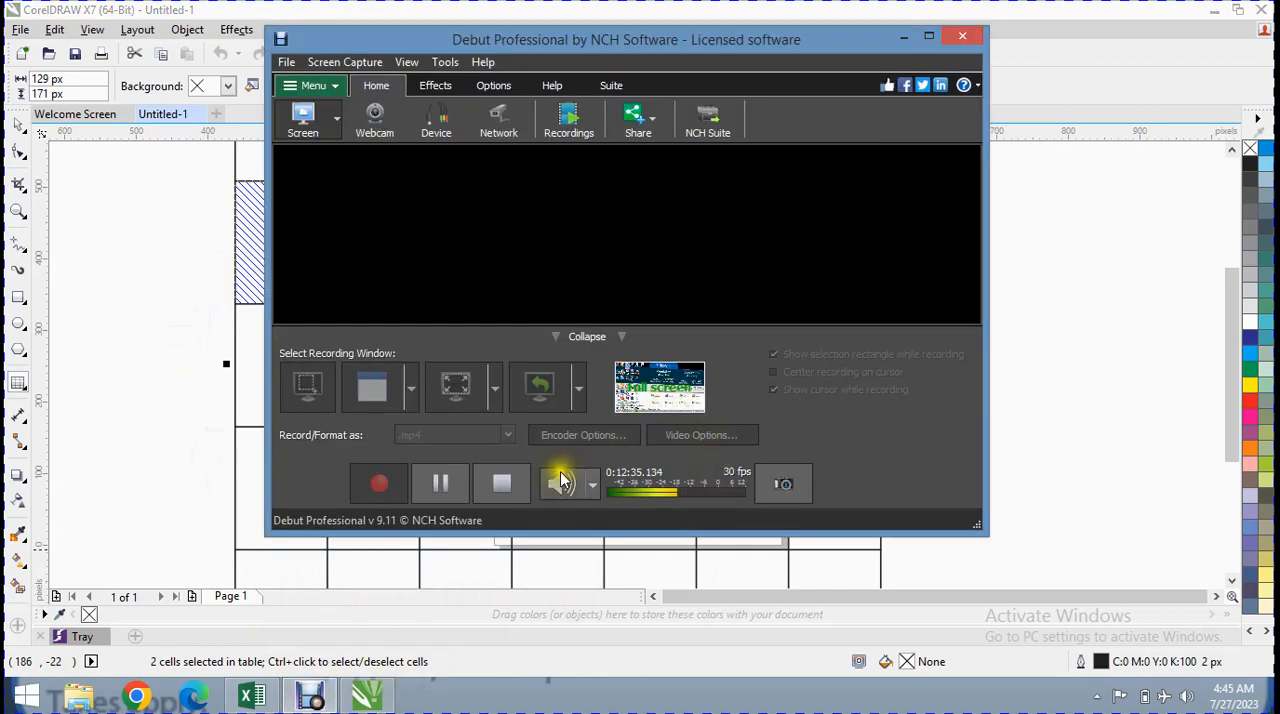